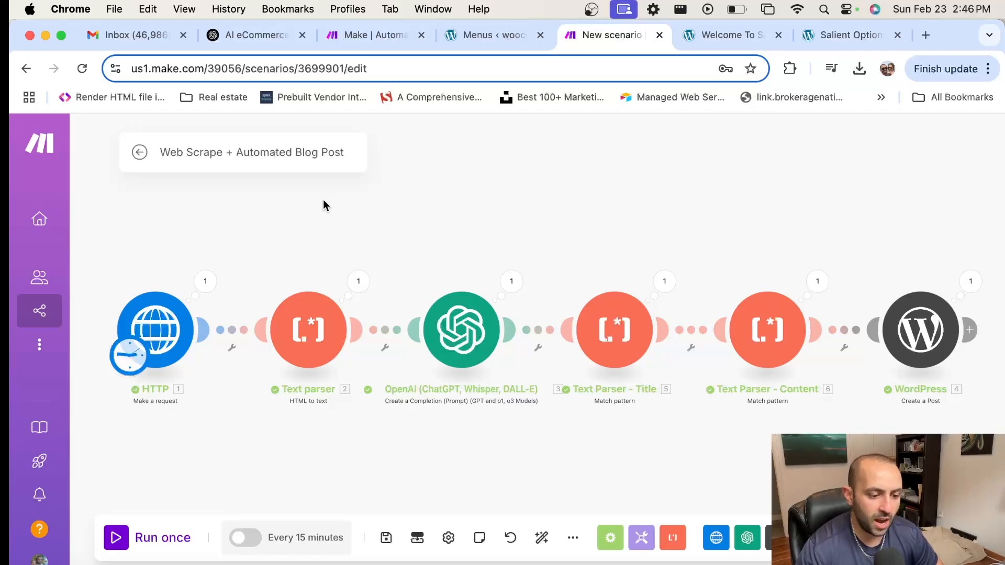
Step: Check the existing HTTP module's URL and browse the HTML data from its last run
scroll(504, 209, down, 2)
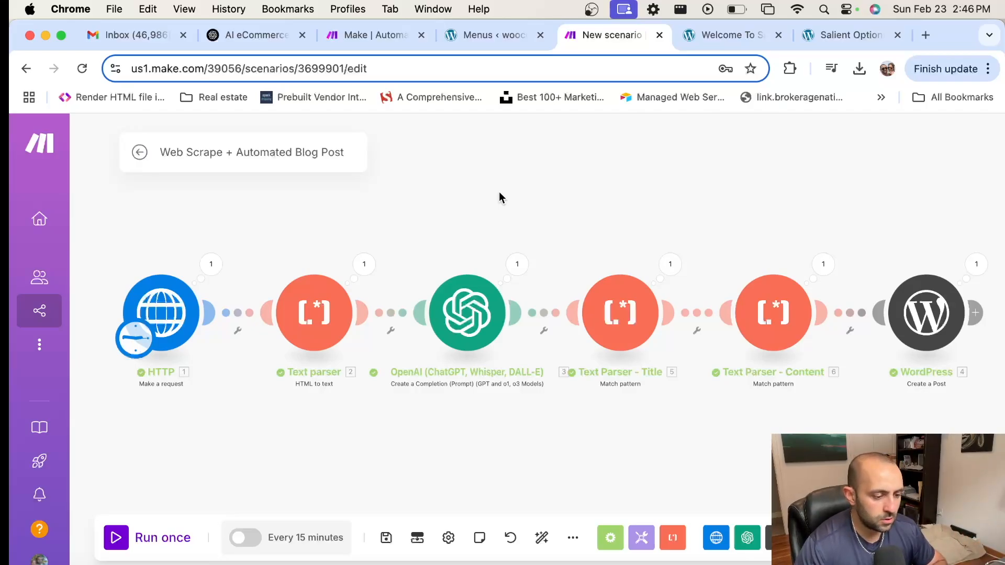
click(174, 307)
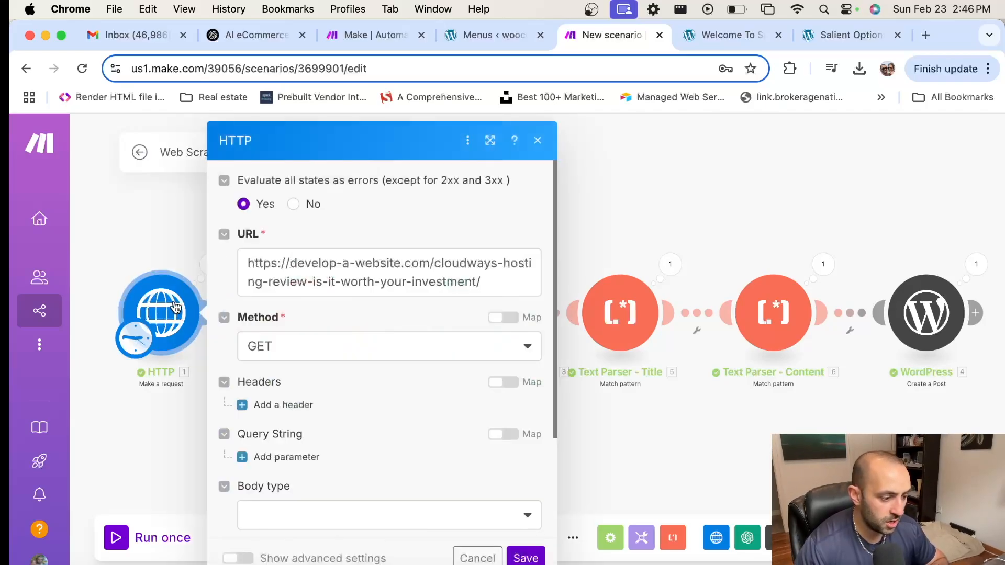
click(175, 237)
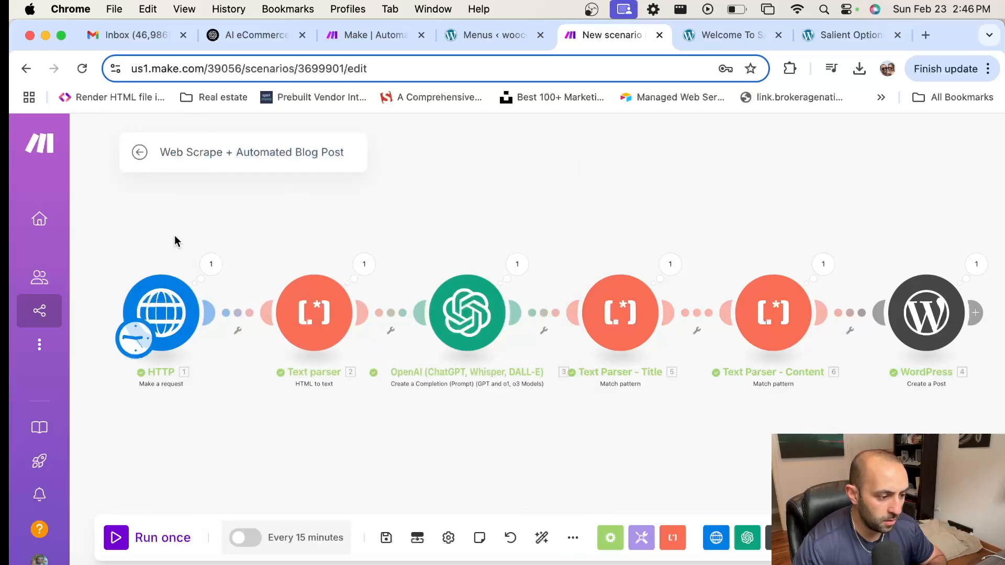
click(211, 264)
scroll(424, 396, down, 5)
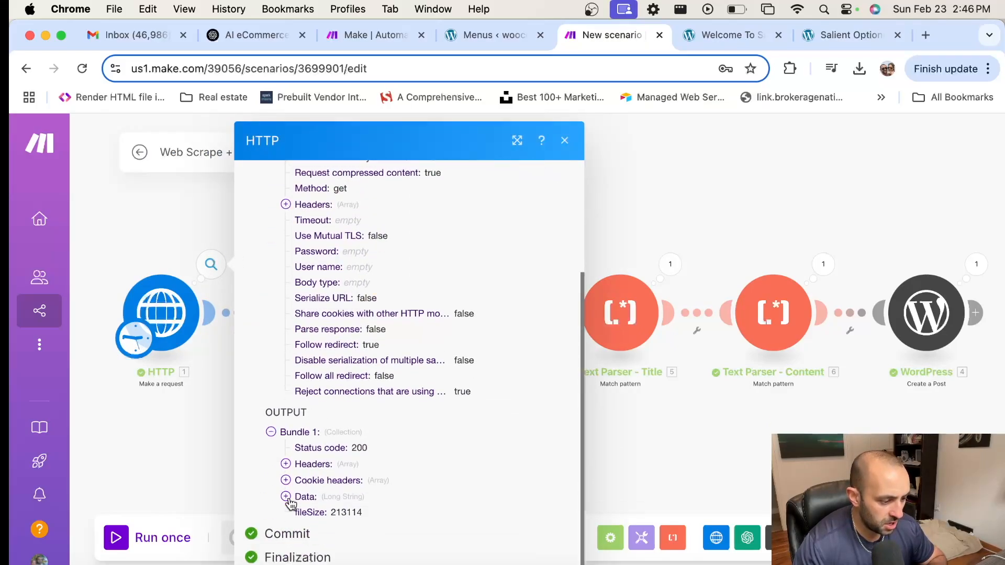
click(285, 496)
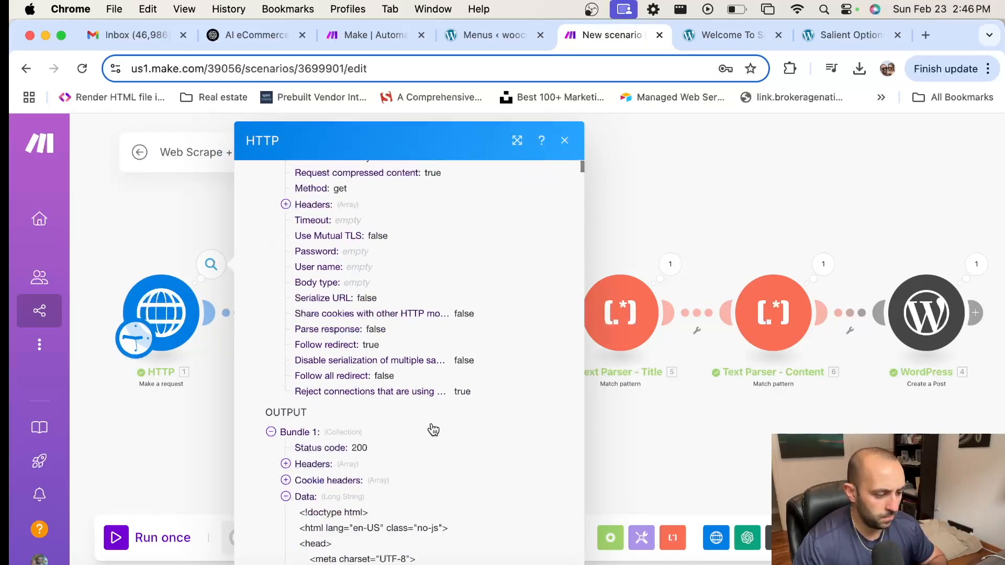
scroll(304, 370, down, 3)
scroll(380, 410, down, 4)
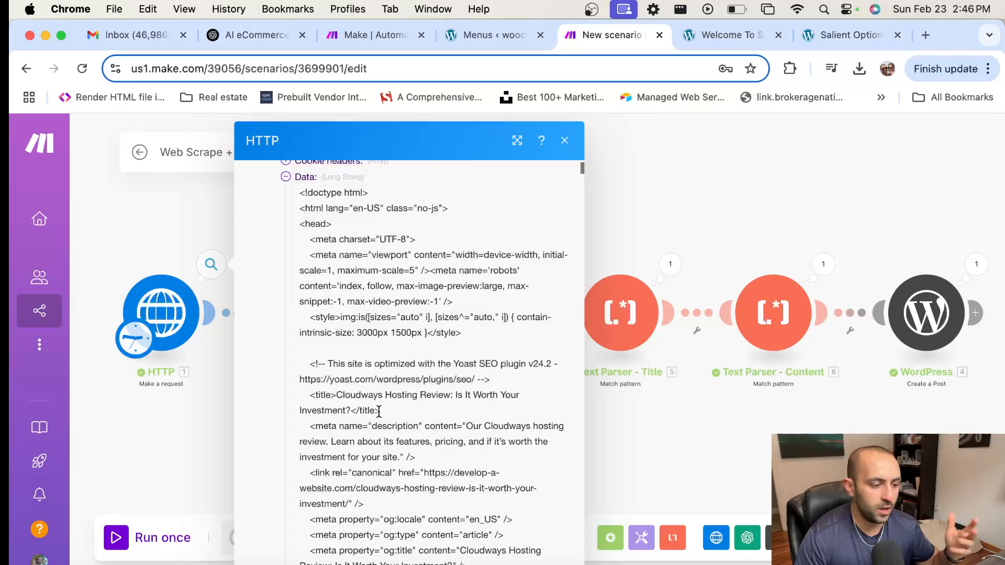
scroll(372, 379, down, 10)
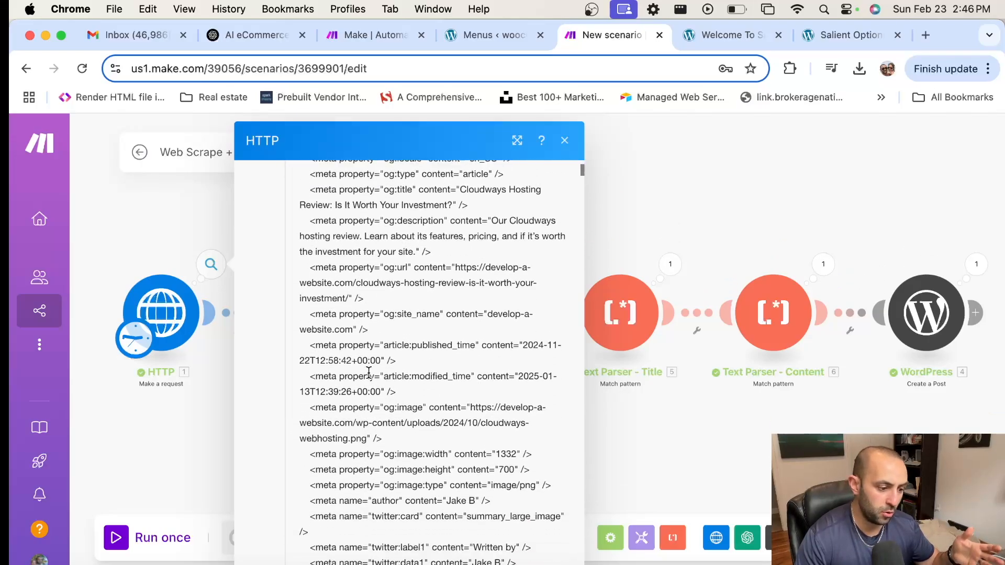
click(174, 234)
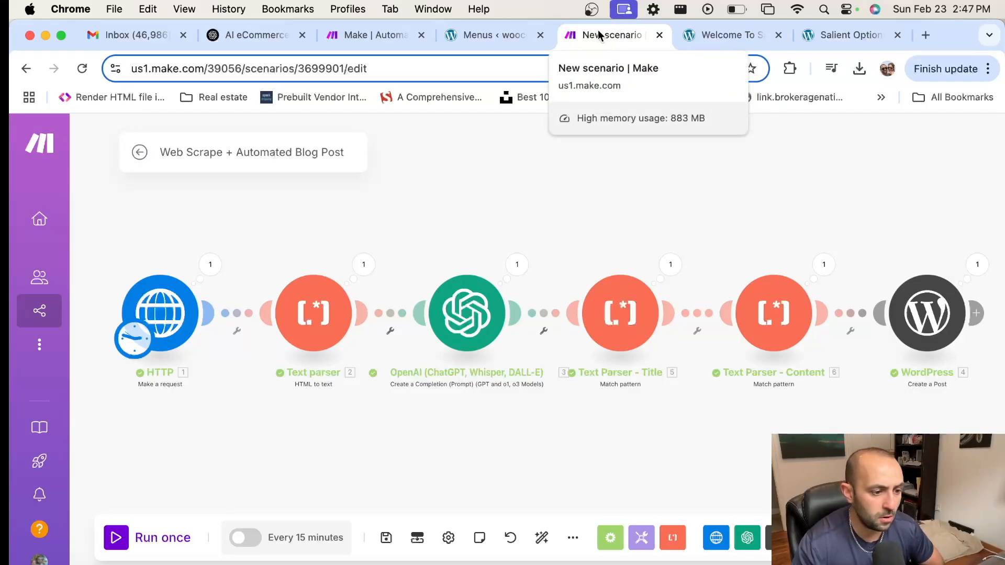
Step: Open make.com in a new tab placed beside the scenario tab
click(926, 34)
text(make.)
key(Return)
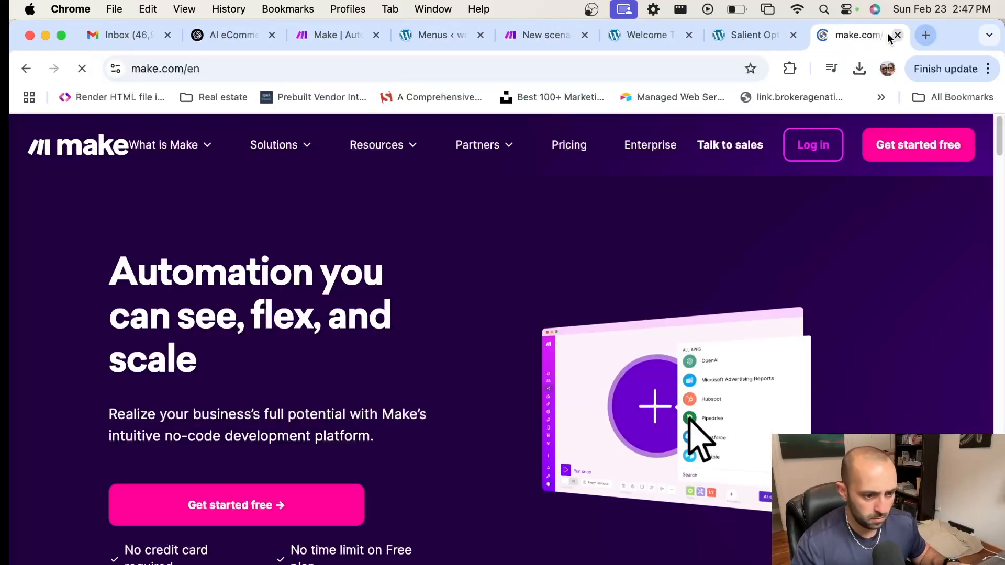
drag(887, 32, 651, 35)
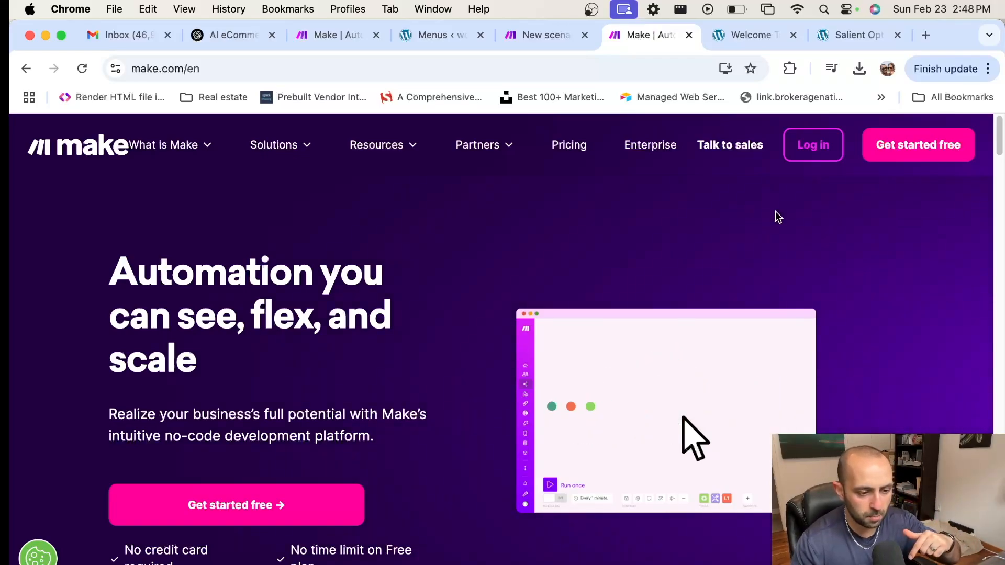
Step: Log in, create a new scenario, and add an HTTP 'Make a request' module
click(814, 150)
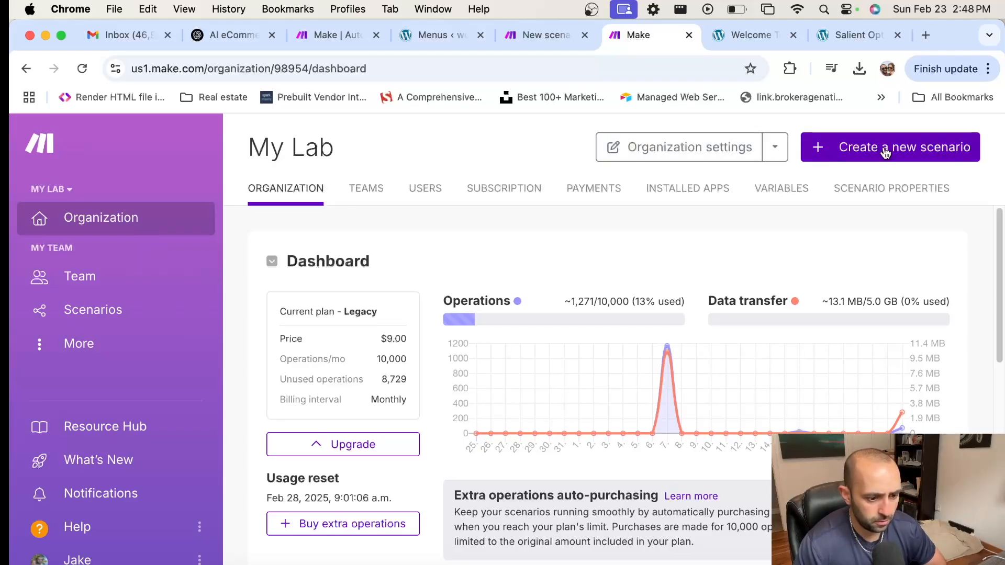
click(885, 154)
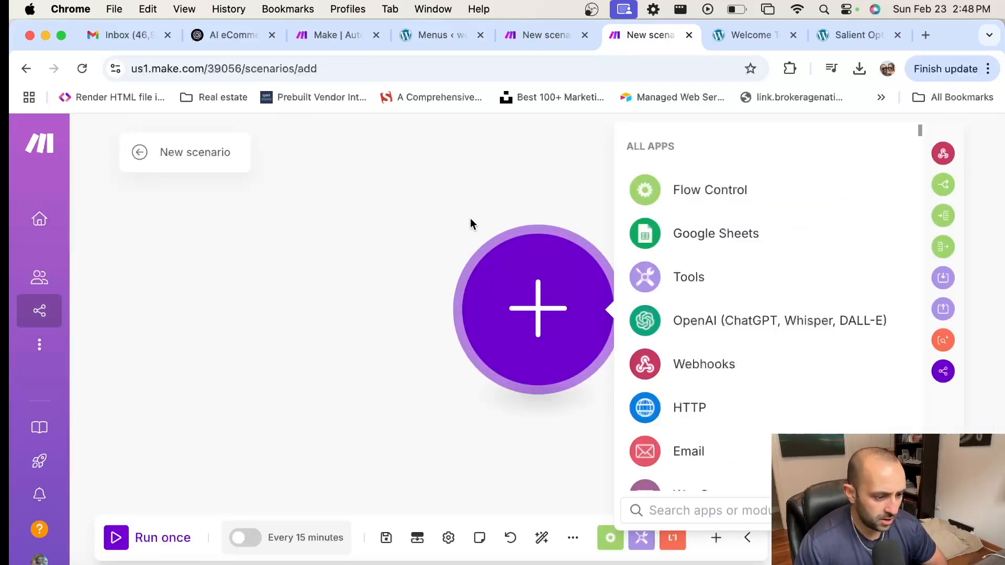
text(https)
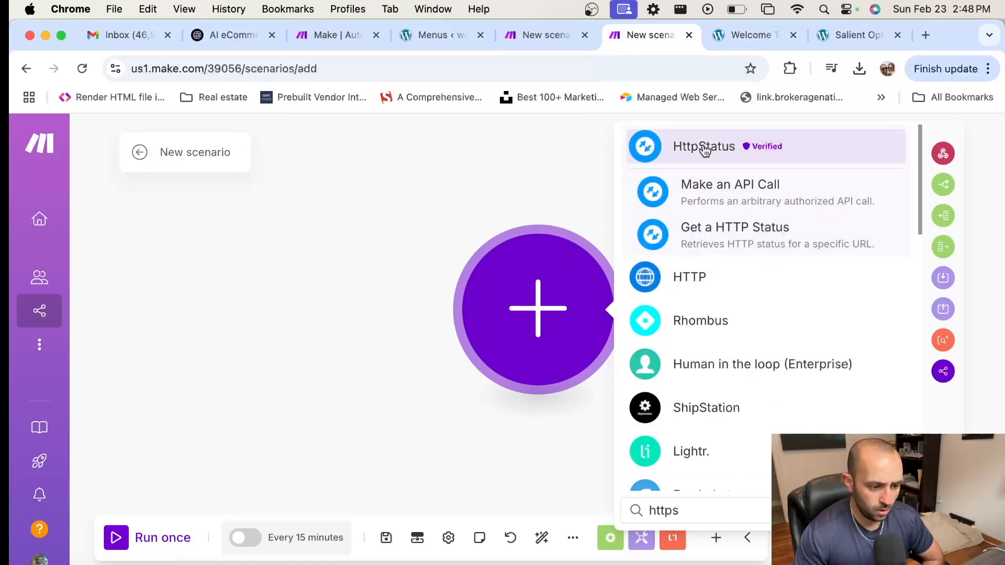
click(690, 280)
scroll(801, 347, down, 5)
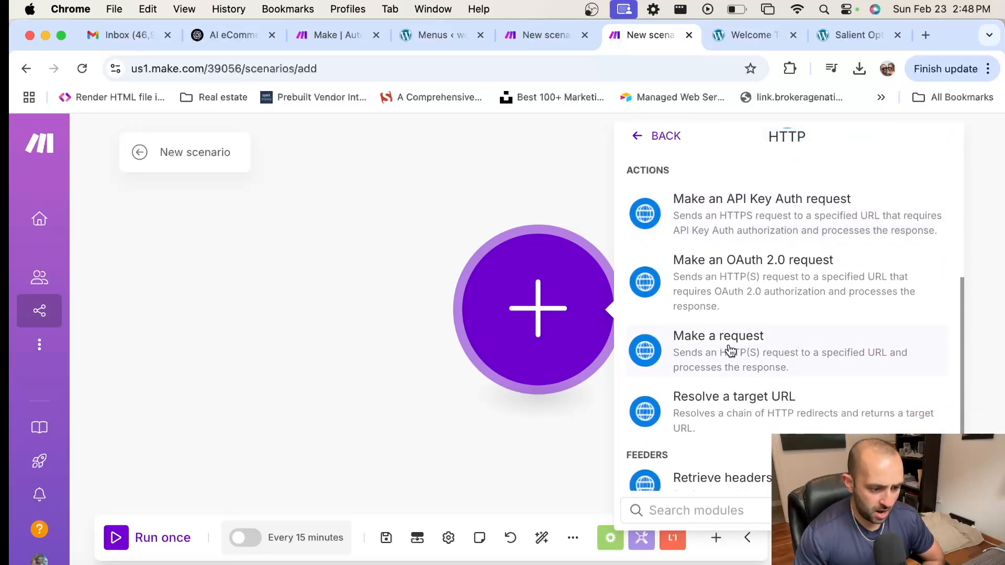
click(775, 352)
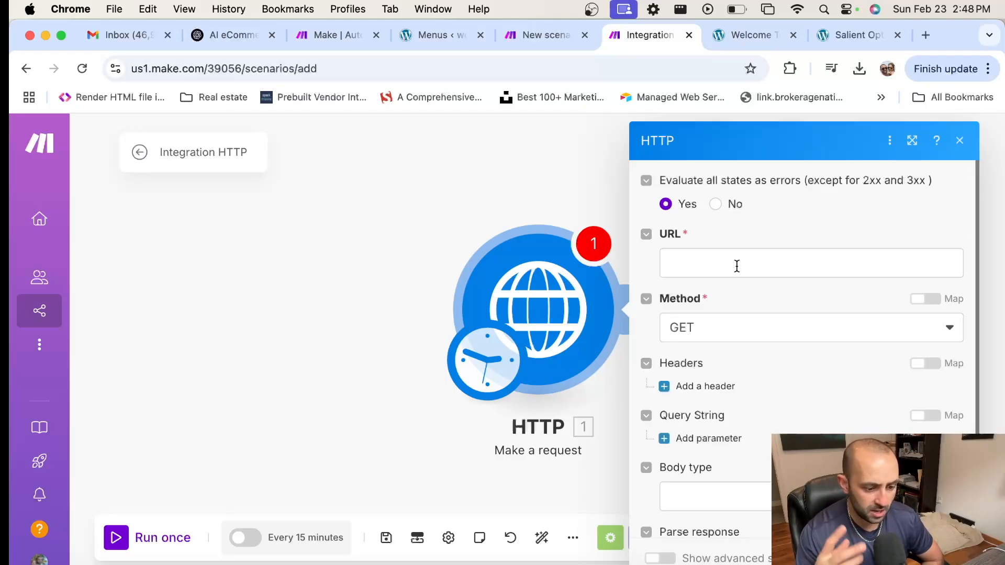
Step: Open develop-a-website.com in a new tab and load more blog posts
click(924, 37)
text(develop-a-website.com)
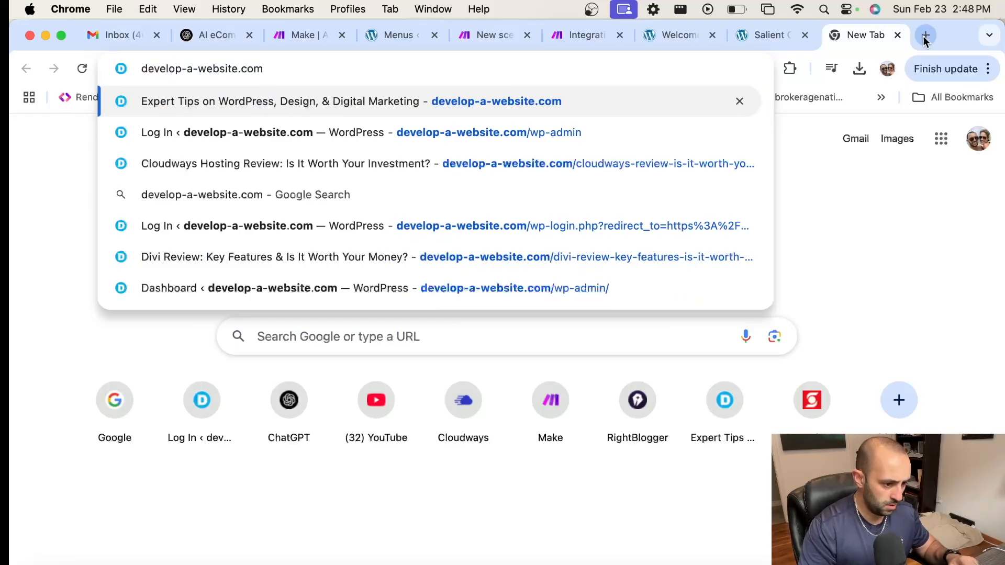
key(Return)
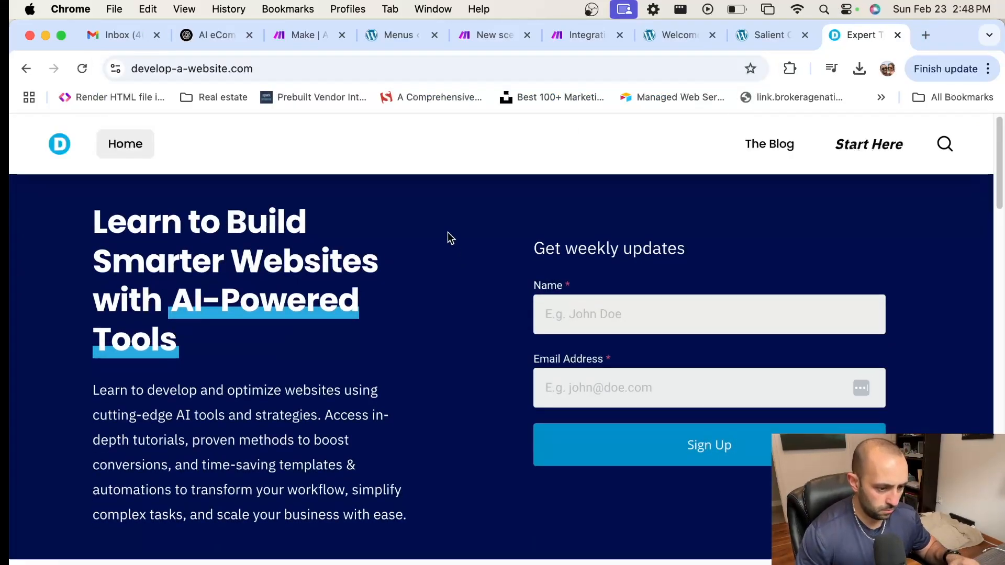
scroll(446, 232, down, 3)
scroll(446, 231, down, 10)
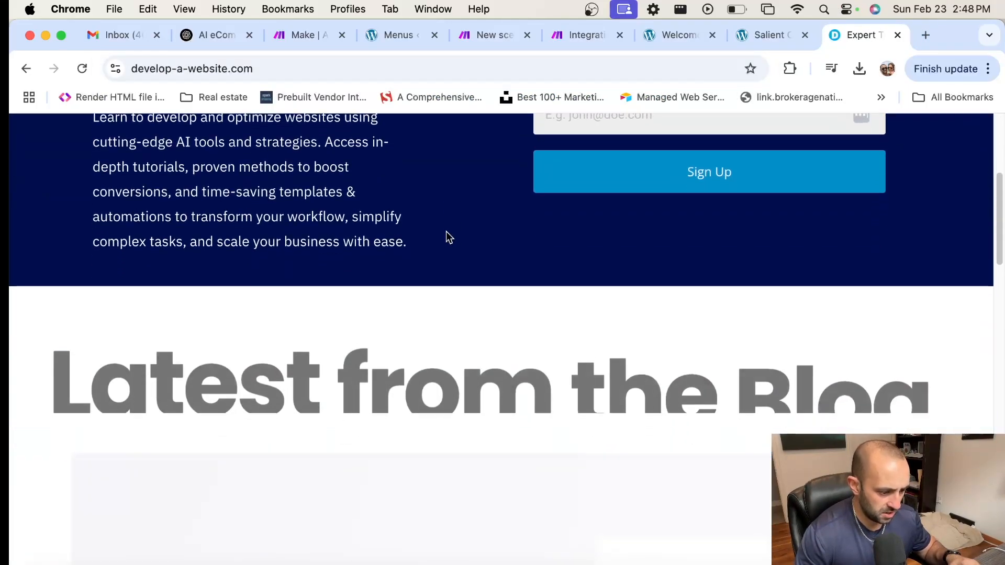
scroll(459, 244, down, 7)
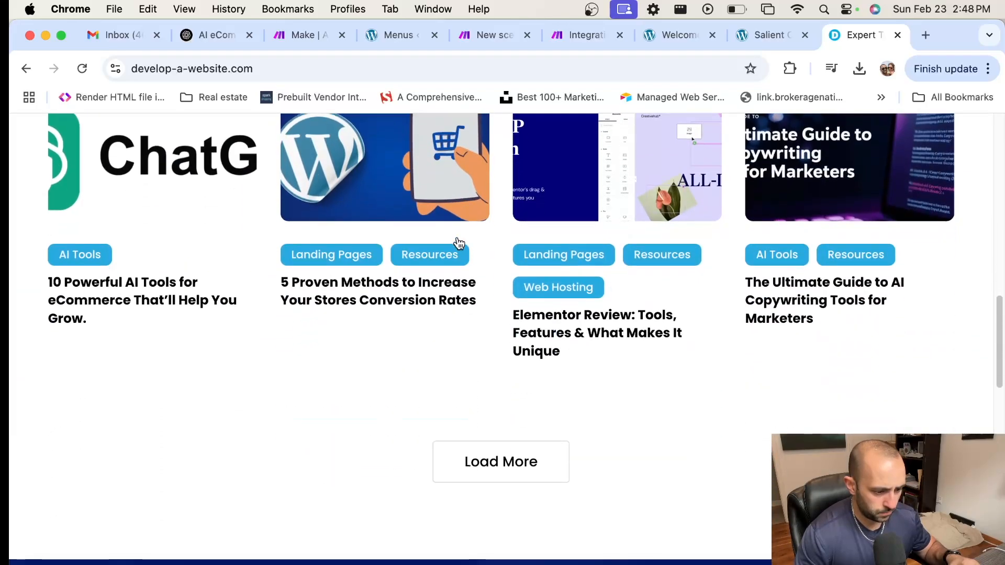
click(503, 386)
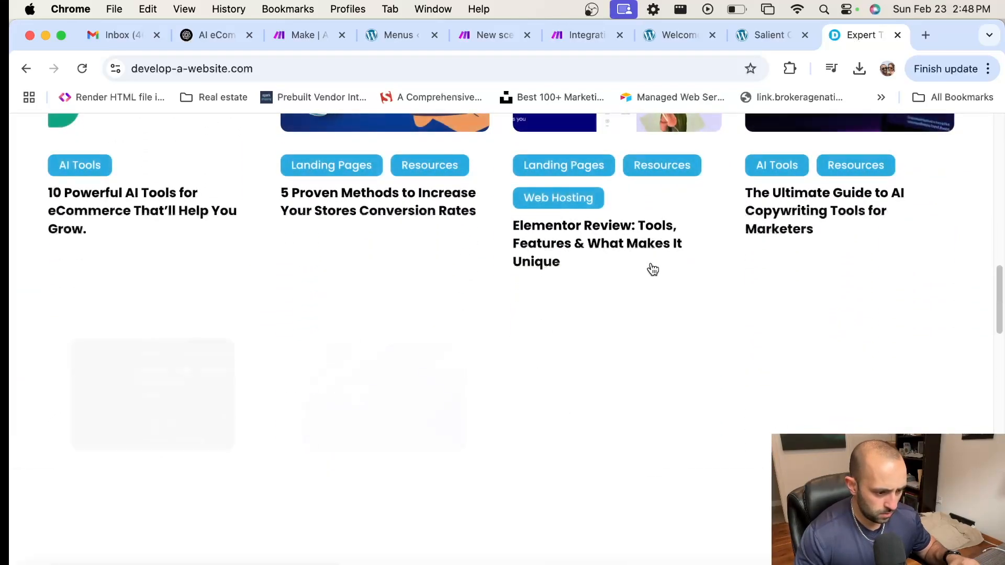
scroll(651, 267, down, 6)
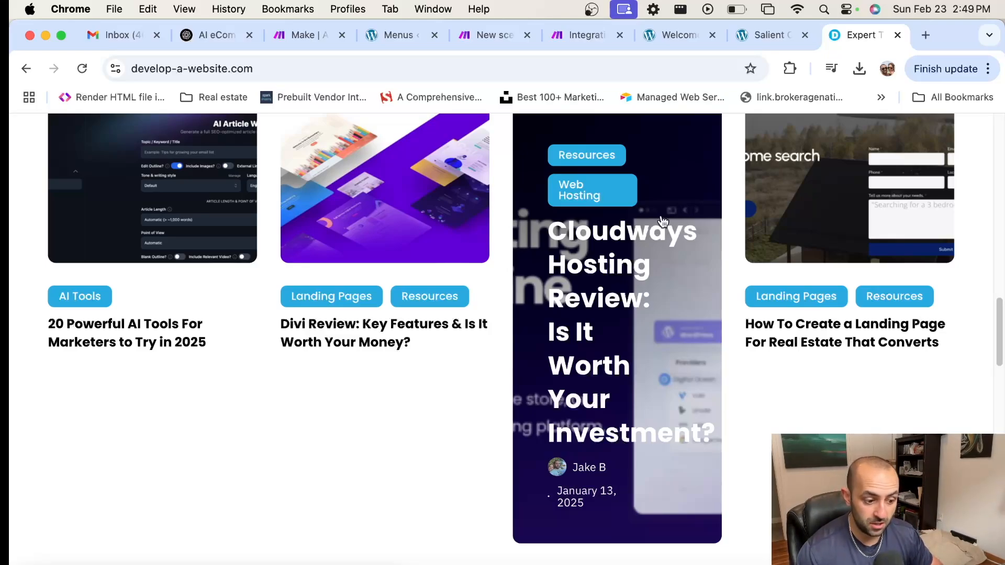
Step: Open the Cloudways Hosting Review article and select its address-bar URL
click(624, 250)
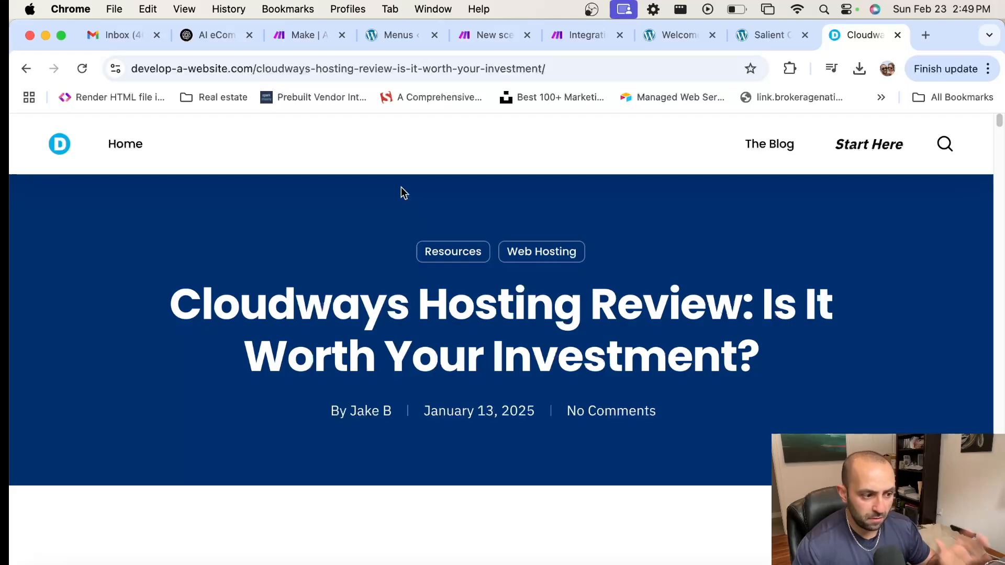
scroll(422, 303, down, 6)
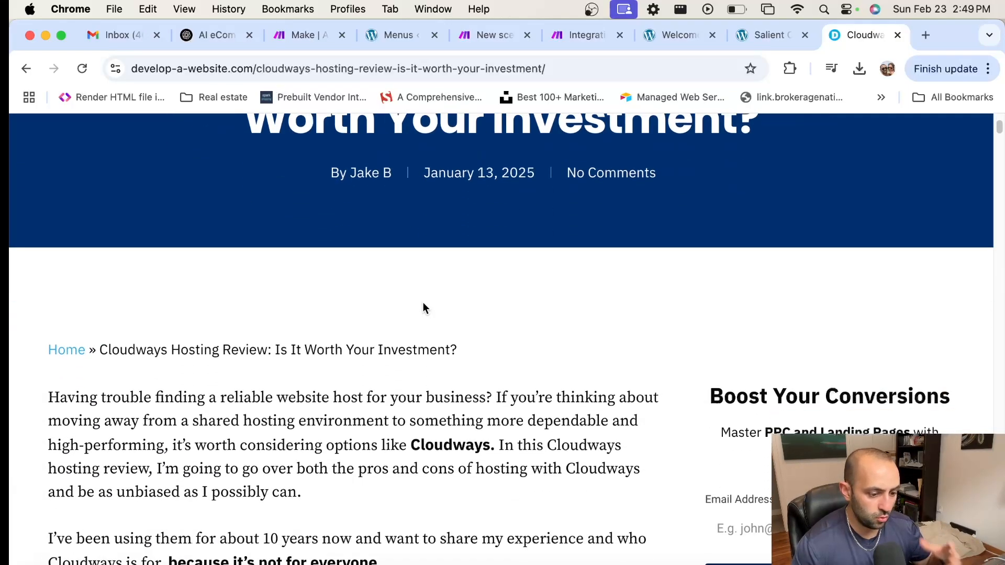
scroll(422, 302, up, 4)
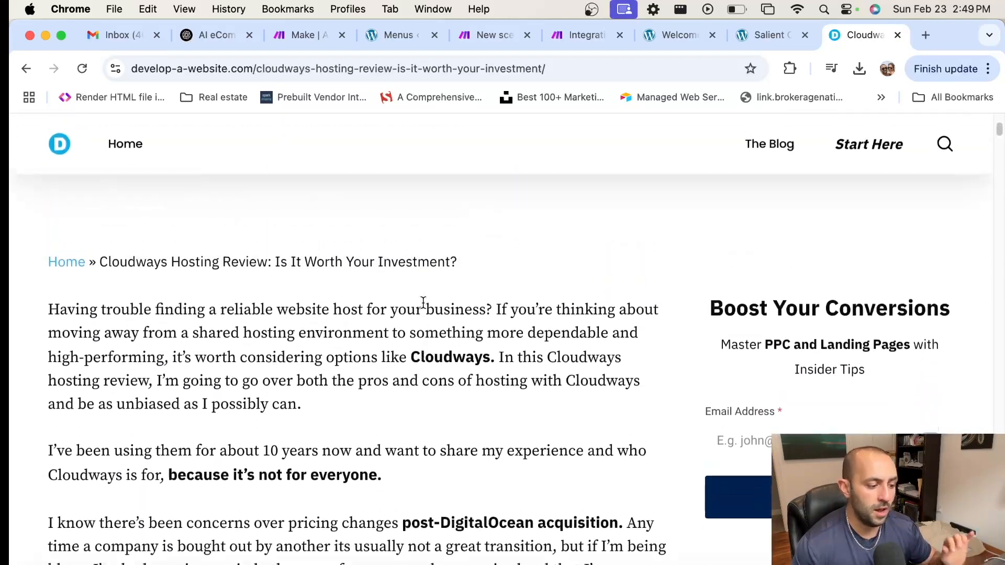
scroll(423, 303, down, 2)
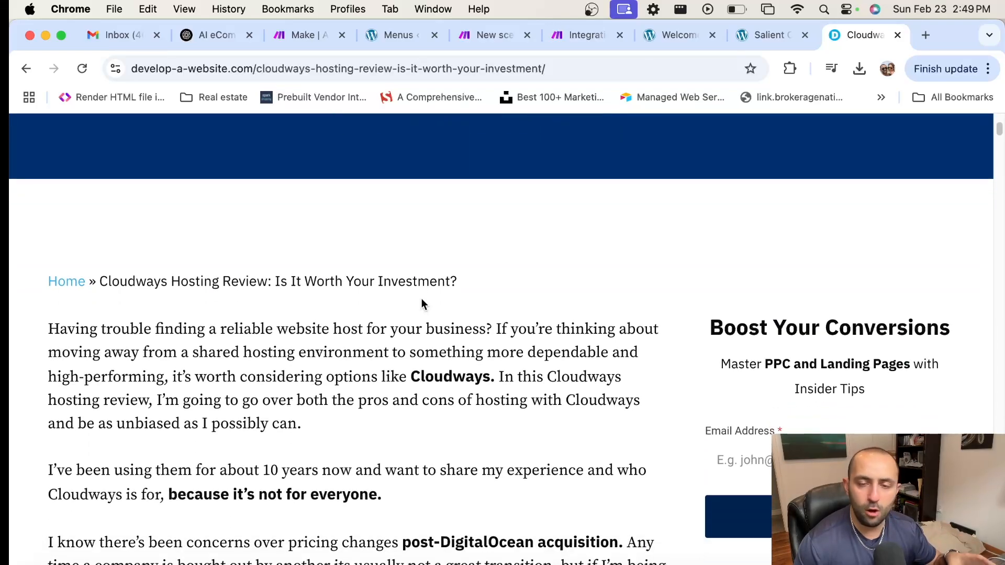
scroll(422, 303, up, 1)
scroll(419, 300, up, 2)
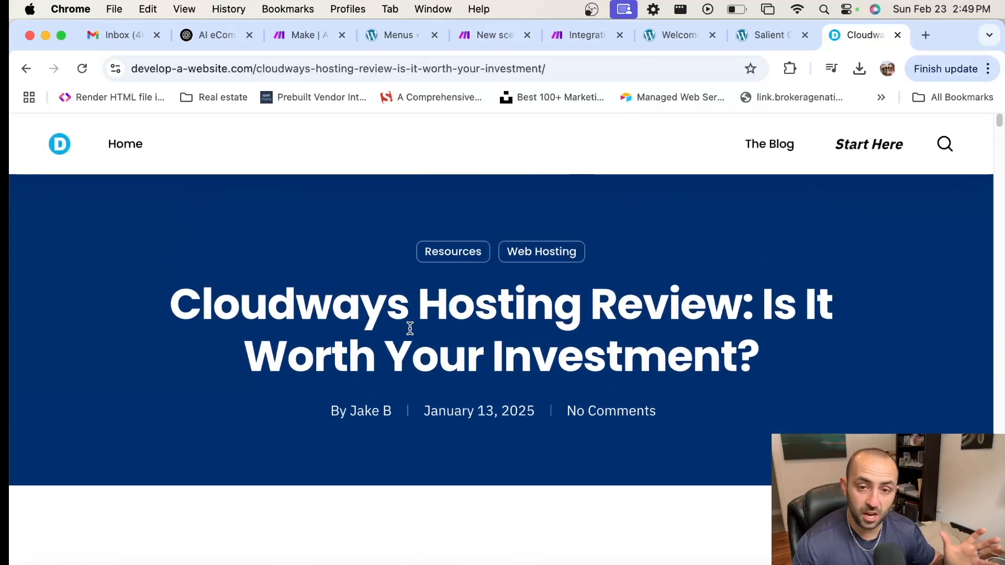
click(443, 69)
key(super+c)
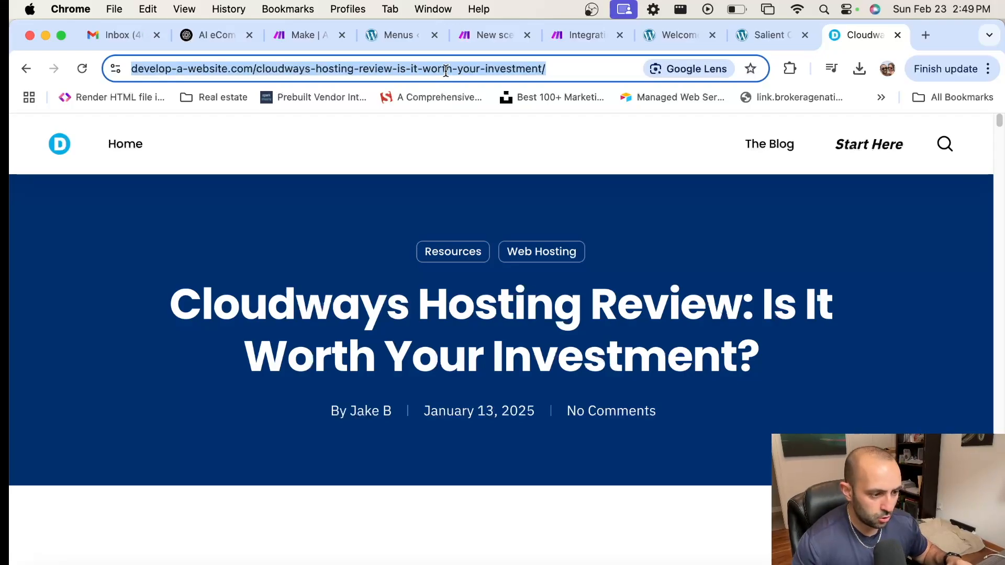
Step: Paste the Cloudways review URL into the HTTP module's URL field, keeping GET
click(588, 37)
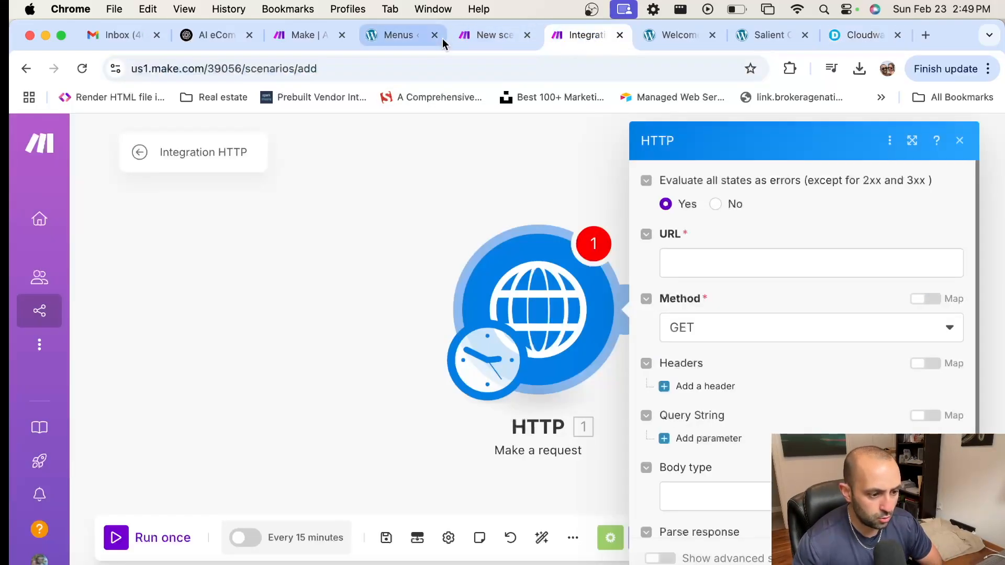
click(731, 270)
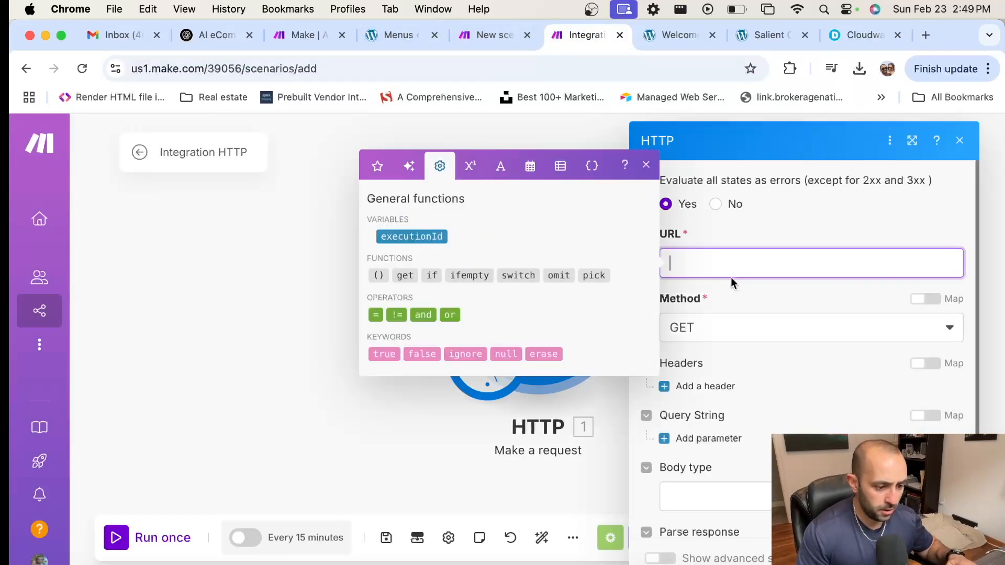
key(super+v)
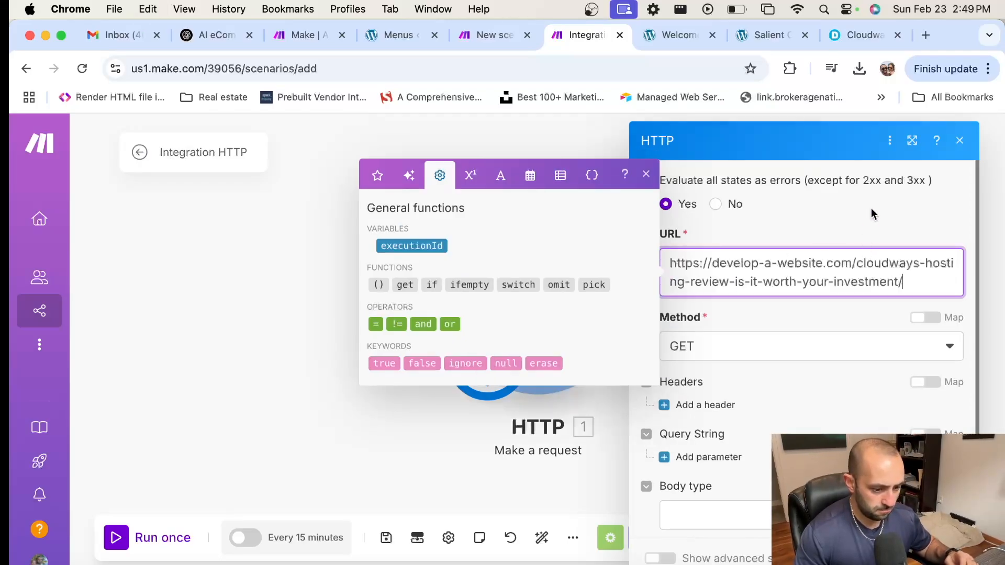
click(872, 234)
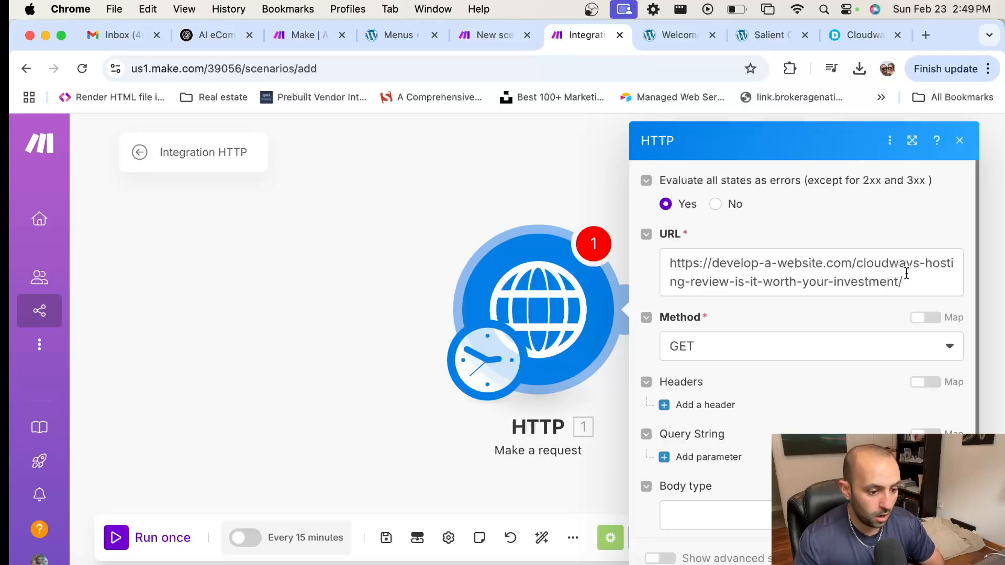
scroll(896, 292, down, 1)
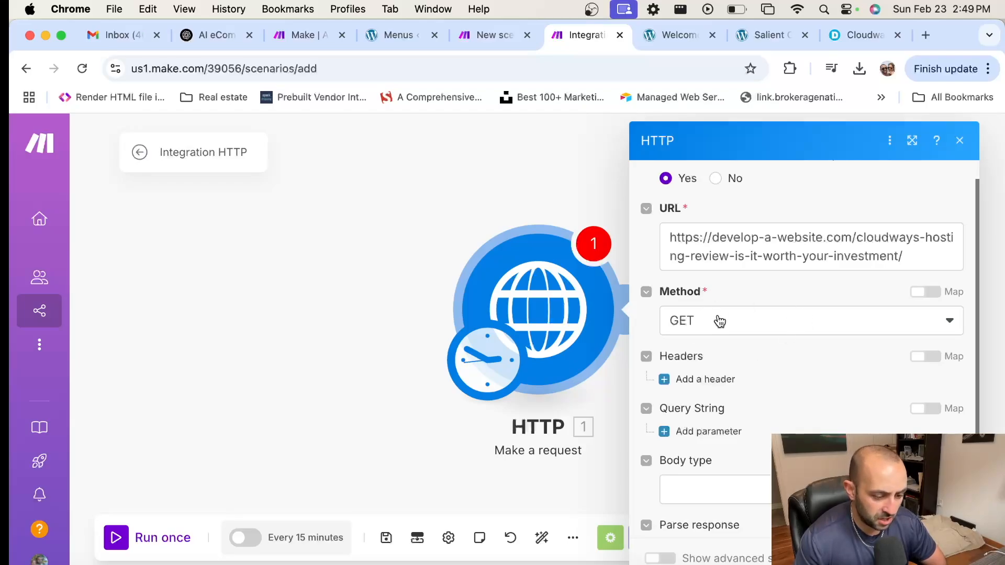
click(945, 558)
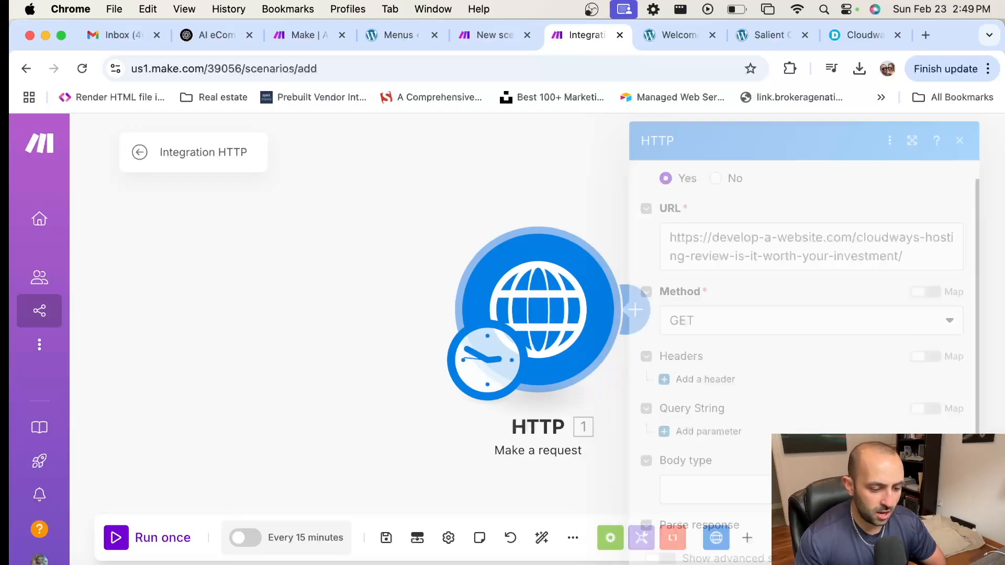
Step: Drag the HTTP module left on the Integration HTTP scenario canvas
click(485, 38)
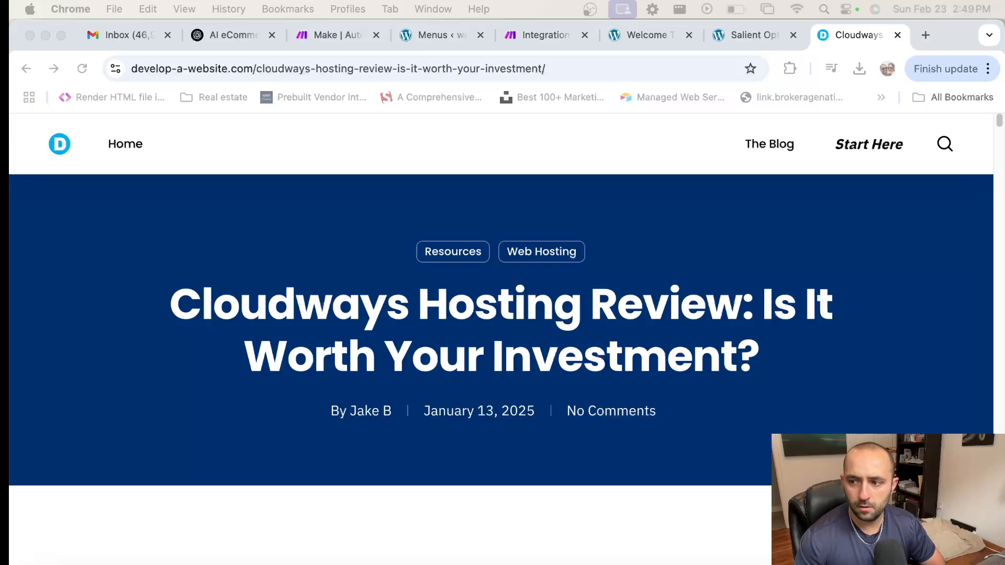
click(536, 26)
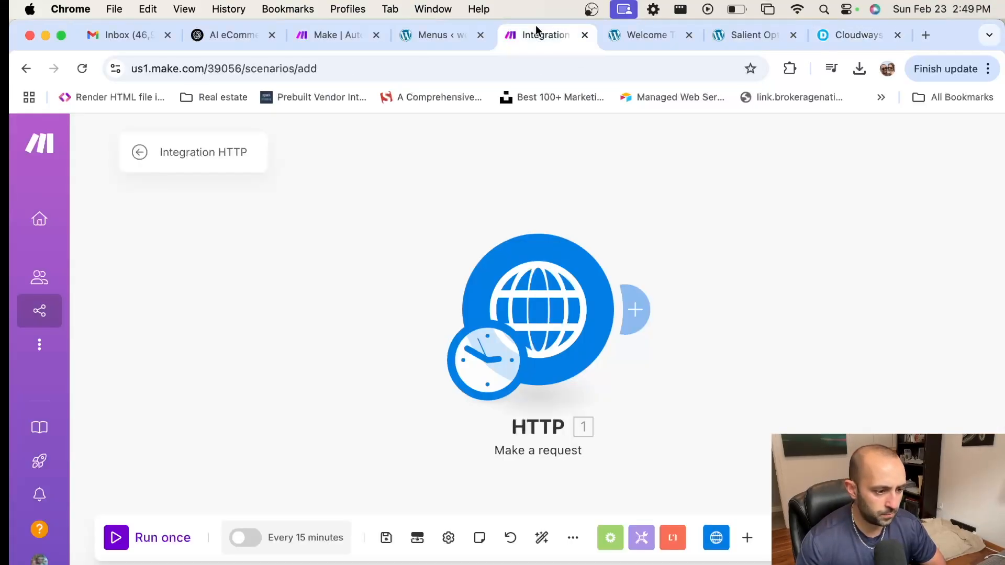
drag(666, 244, 509, 246)
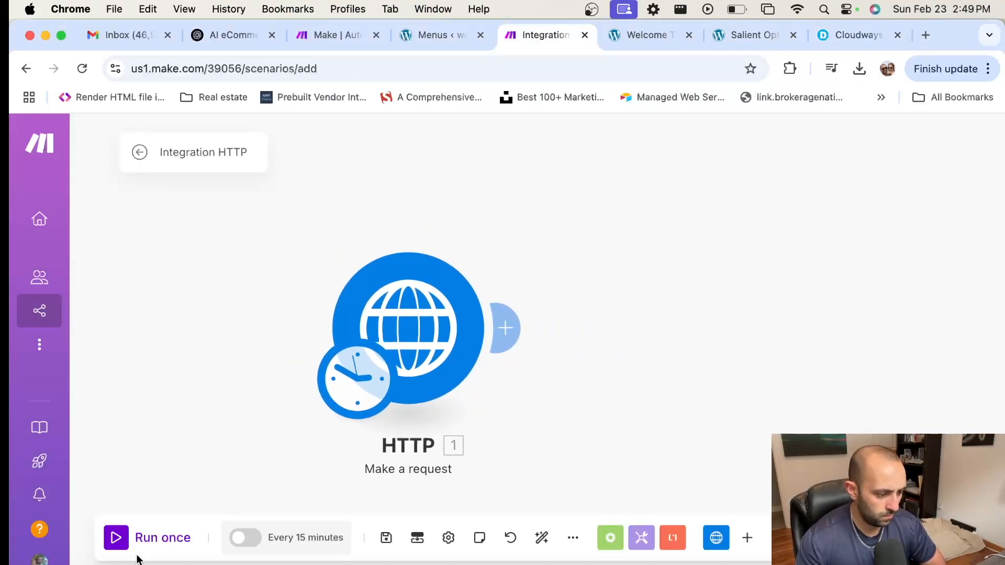
click(432, 336)
Step: Run the scenario once and expand the HTTP output's Bundle 1 Data
click(181, 426)
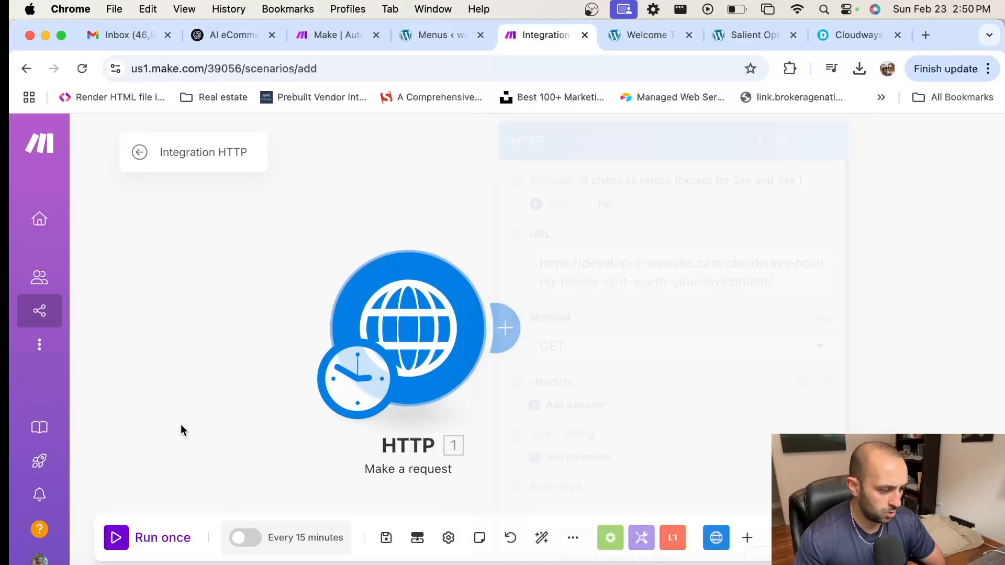
click(117, 539)
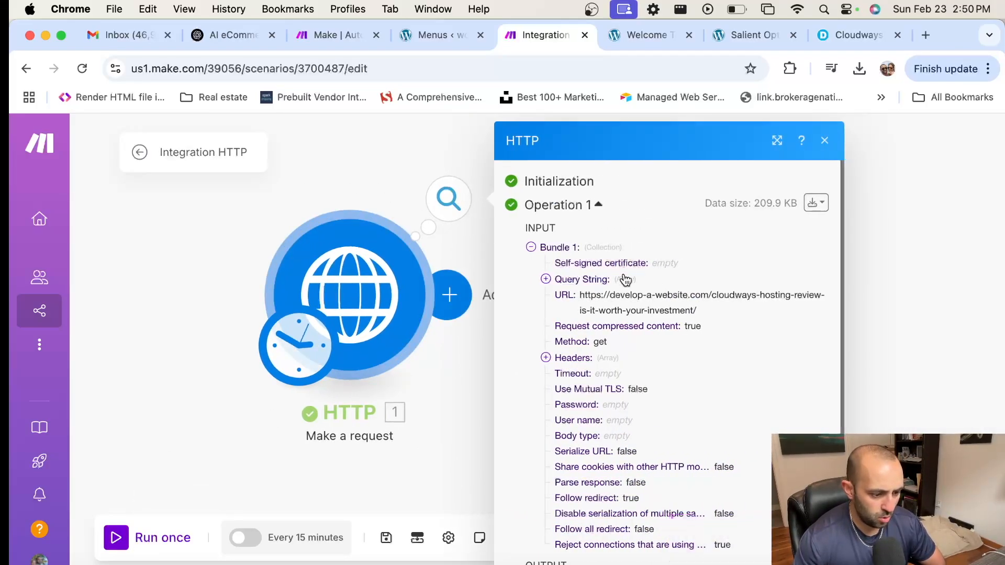
scroll(655, 277, down, 1)
scroll(654, 343, down, 3)
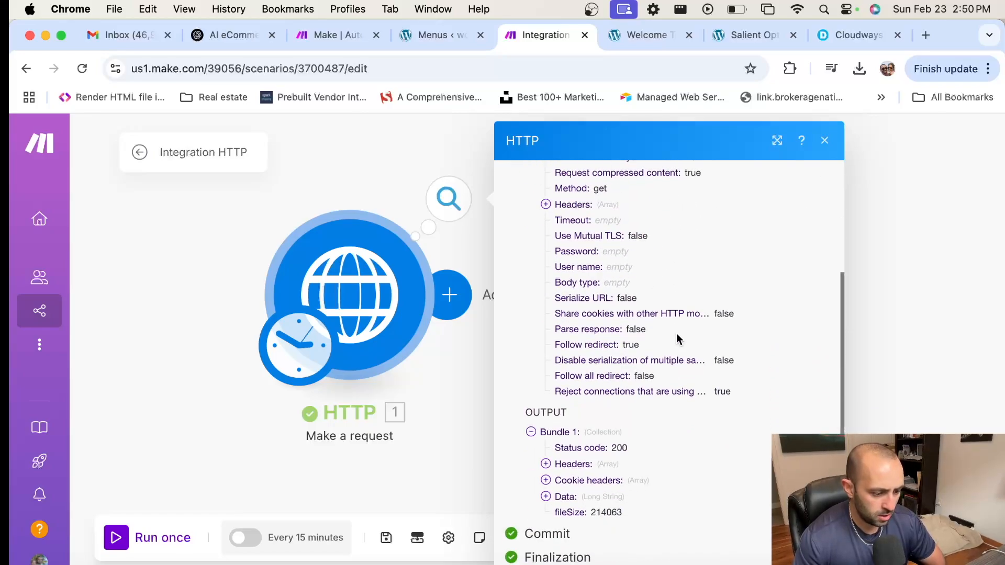
click(556, 502)
Step: Select the returned HTML from the twitter meta lines through the Yoast SEO block
scroll(680, 432, down, 3)
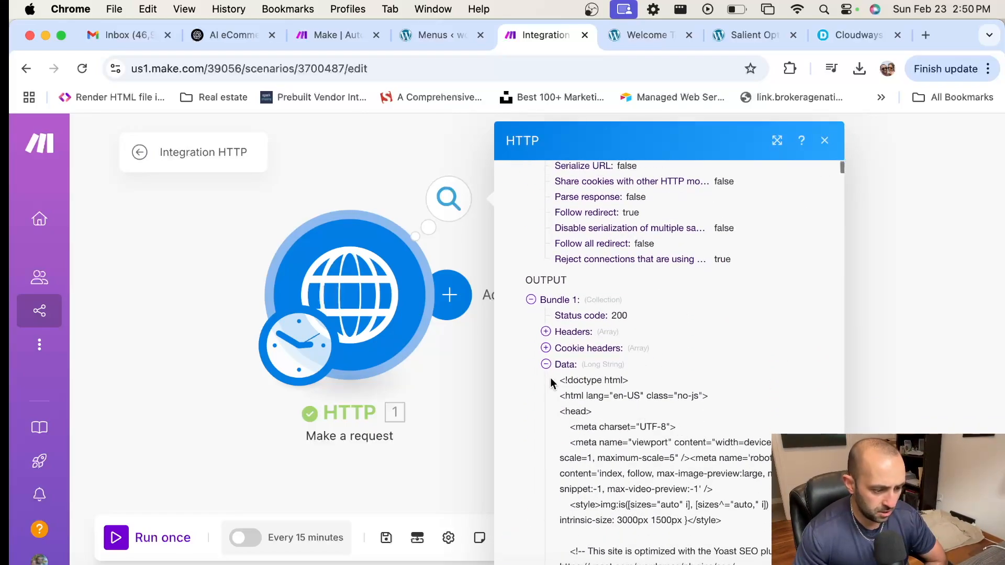
drag(564, 380, 656, 443)
scroll(630, 445, down, 5)
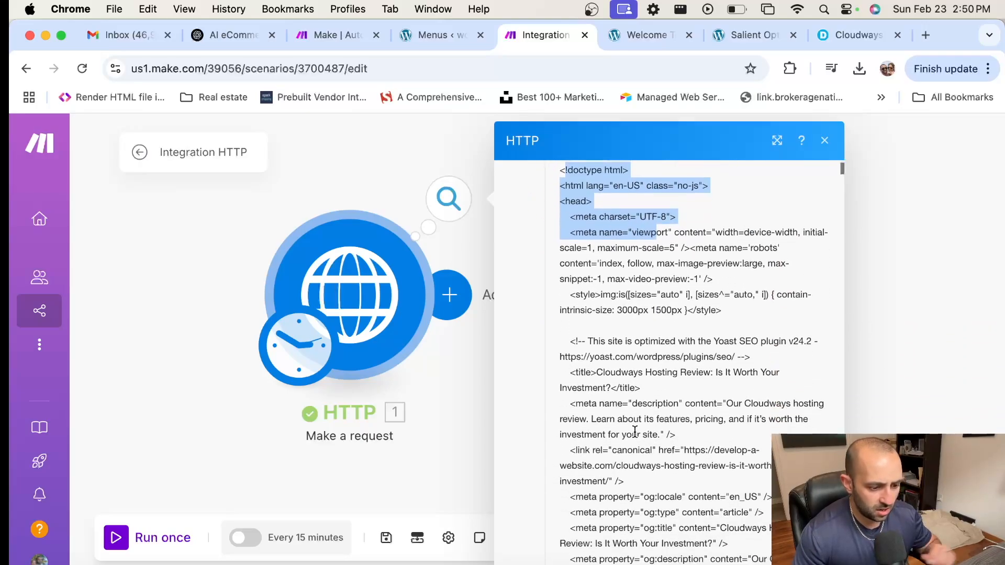
scroll(627, 418, down, 8)
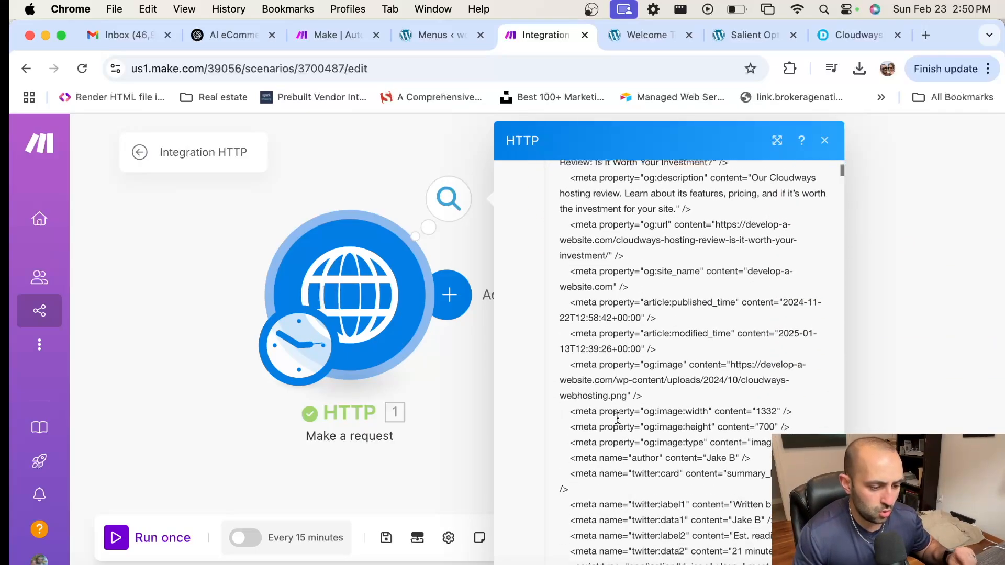
scroll(619, 423, down, 4)
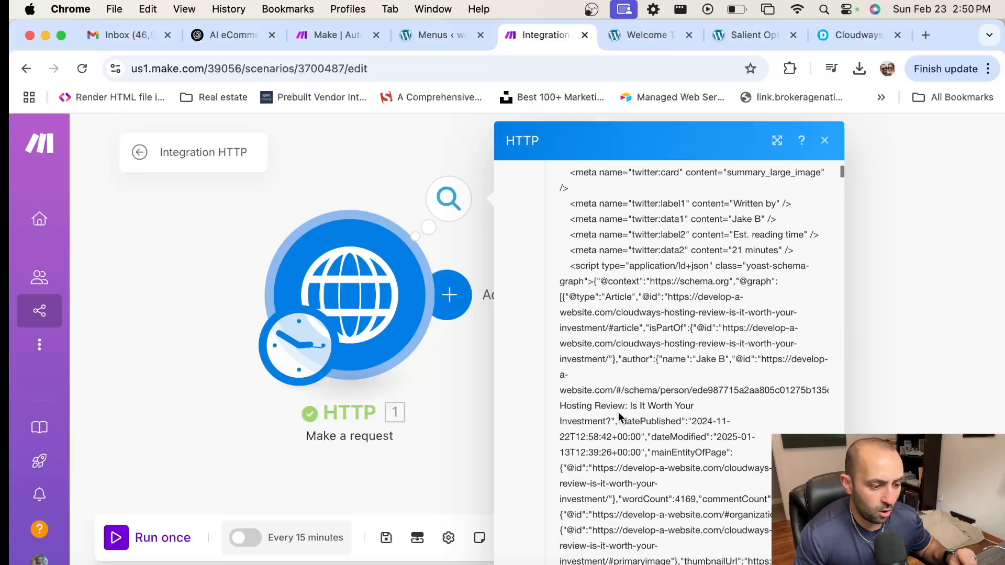
shift+click(805, 259)
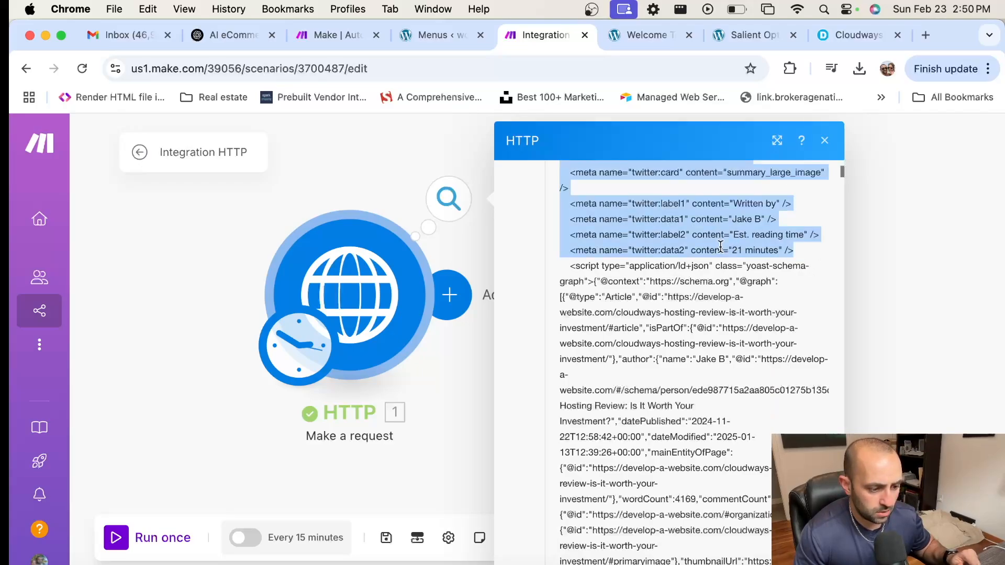
shift+click(776, 297)
scroll(777, 314, down, 6)
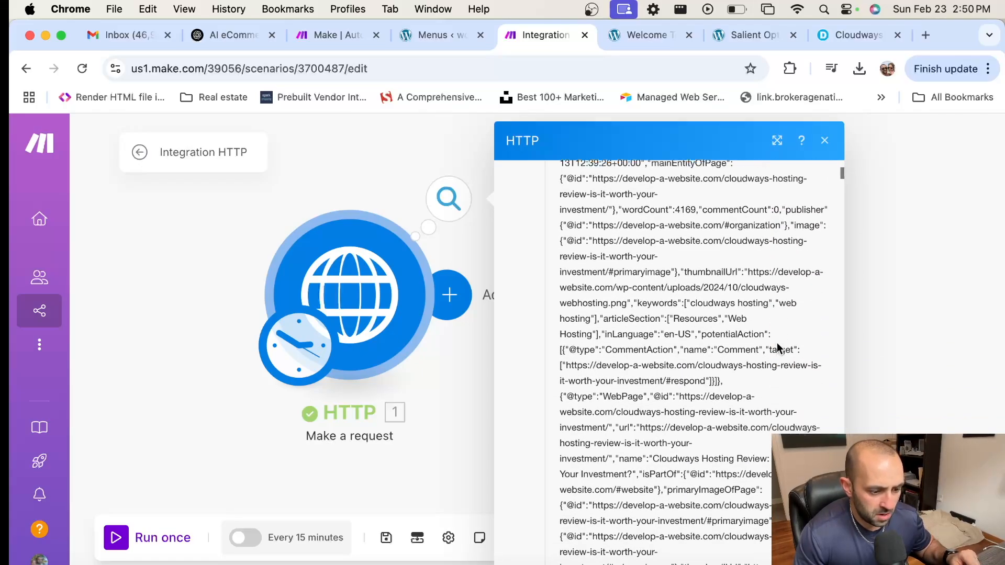
shift+click(750, 307)
scroll(755, 350, down, 4)
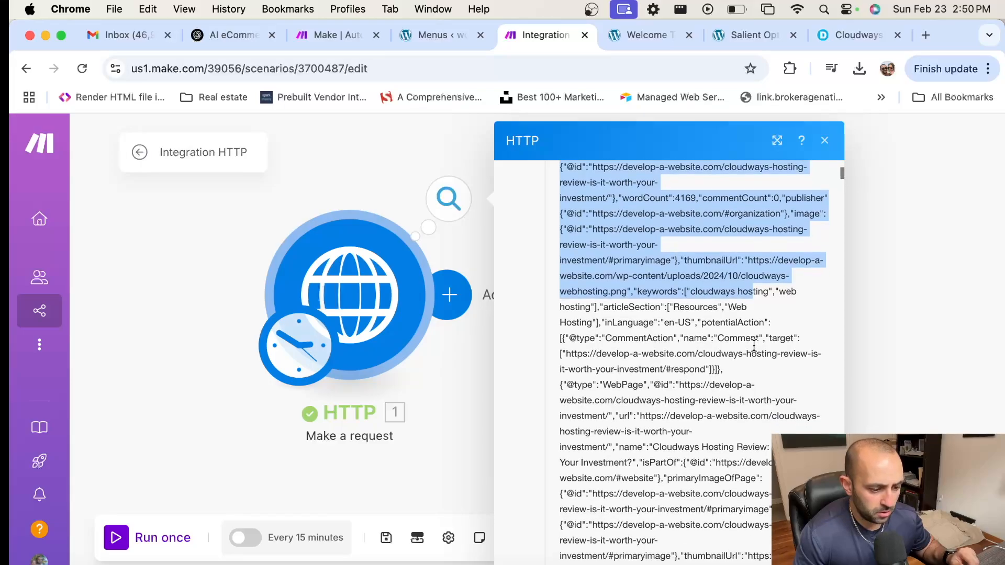
scroll(755, 350, down, 15)
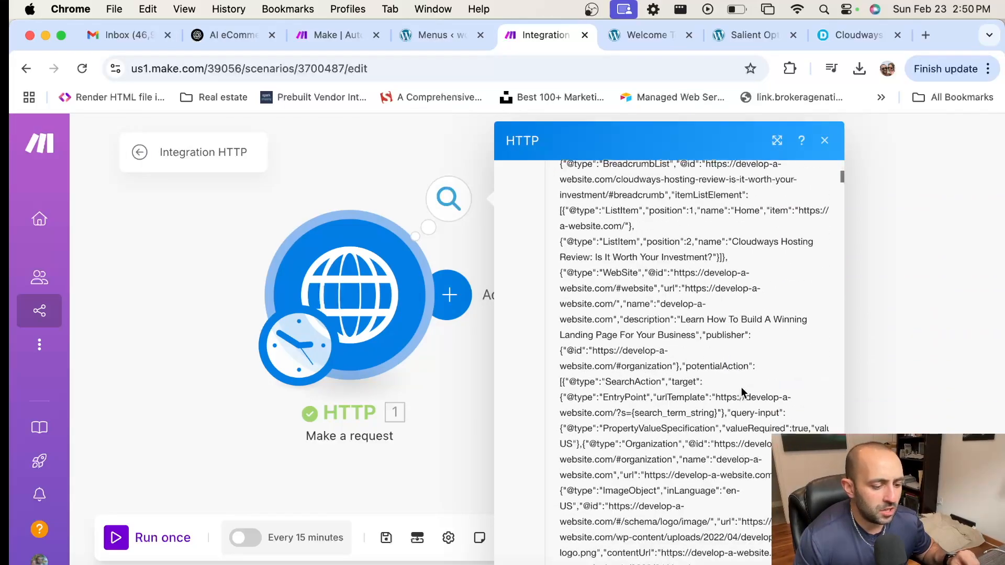
scroll(742, 391, down, 5)
shift+click(731, 336)
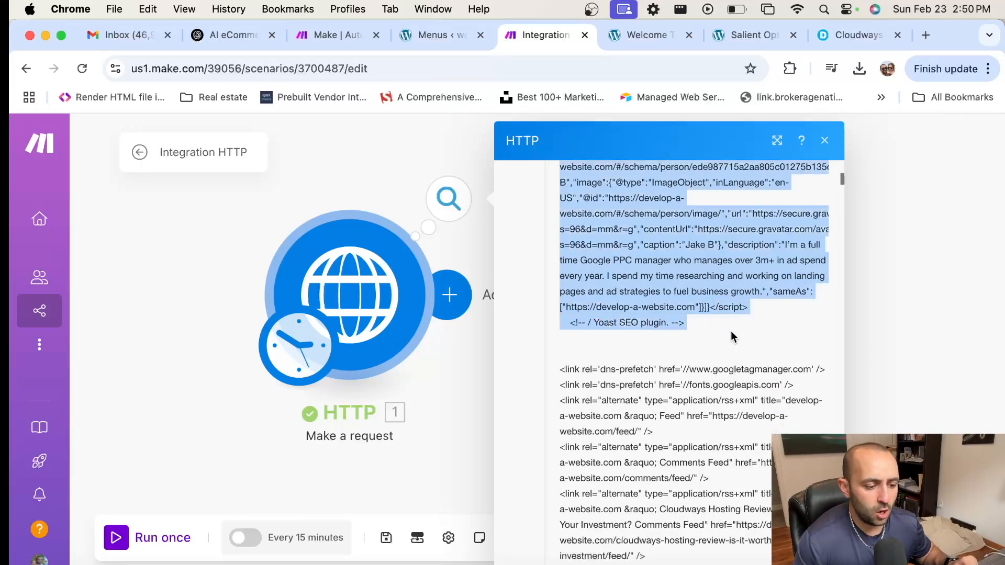
scroll(631, 336, down, 6)
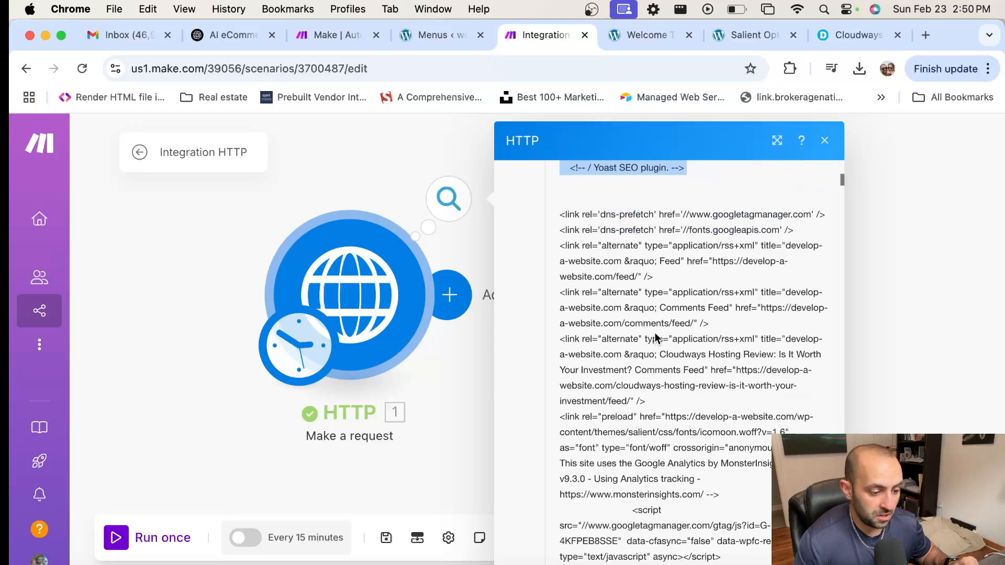
drag(563, 220, 715, 373)
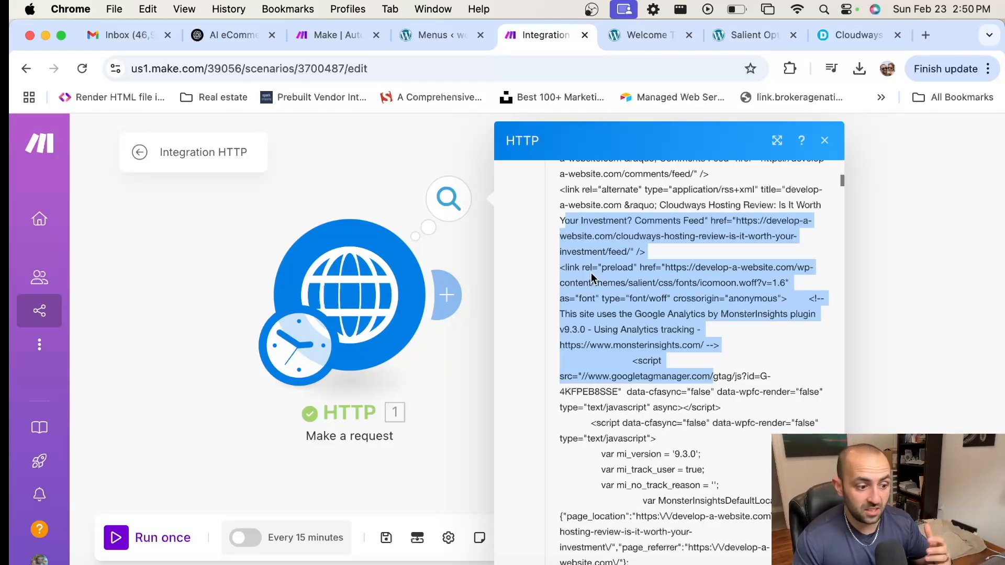
Step: Add a Text parser 'HTML to text' module with the HTTP Data mapped as its HTML input
click(459, 348)
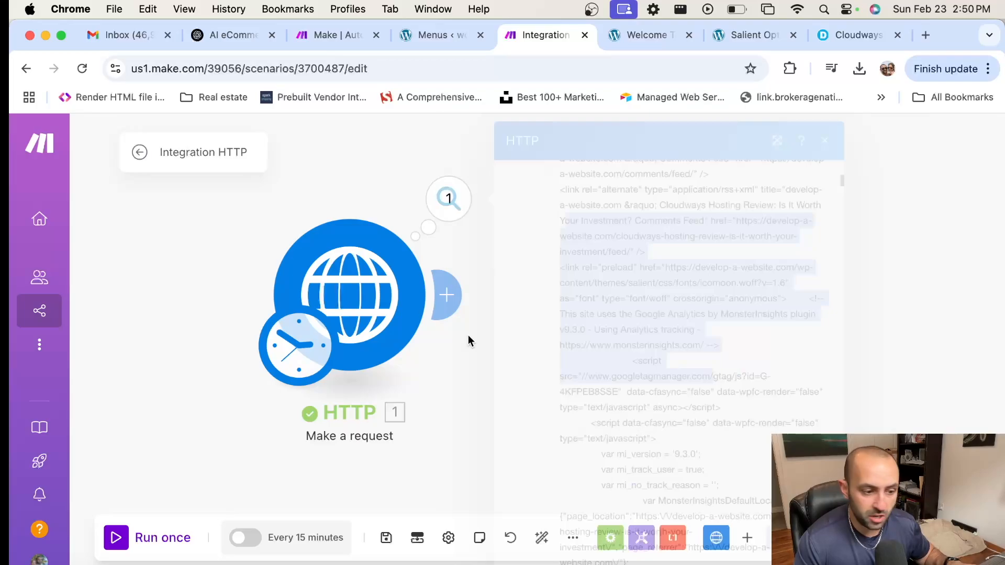
click(439, 294)
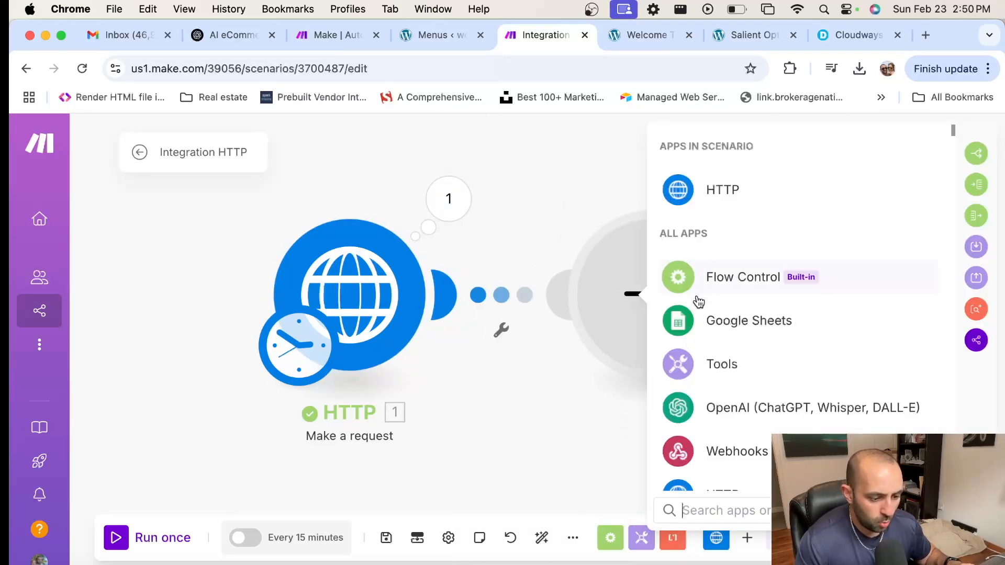
text(tex)
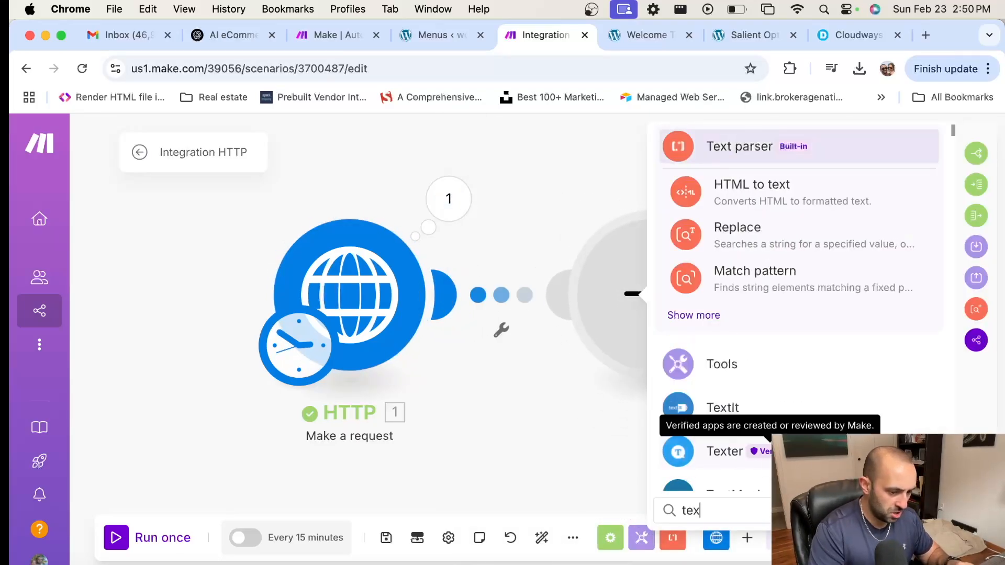
text(t par)
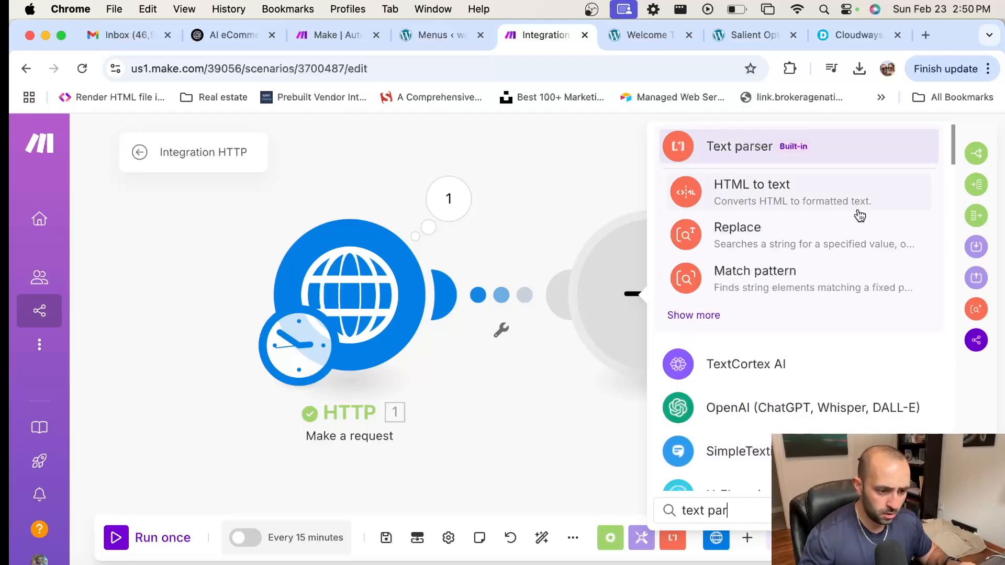
click(782, 202)
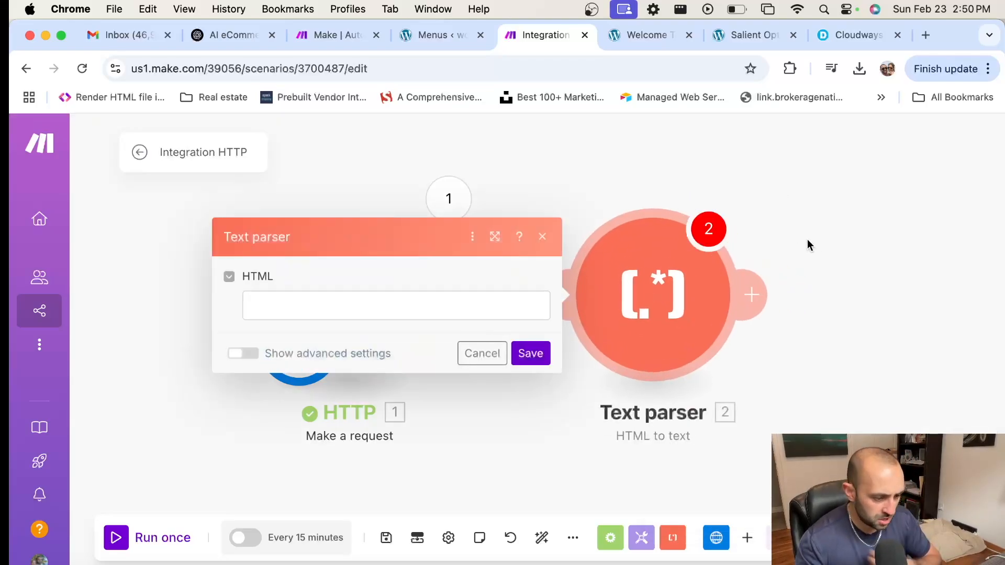
click(405, 309)
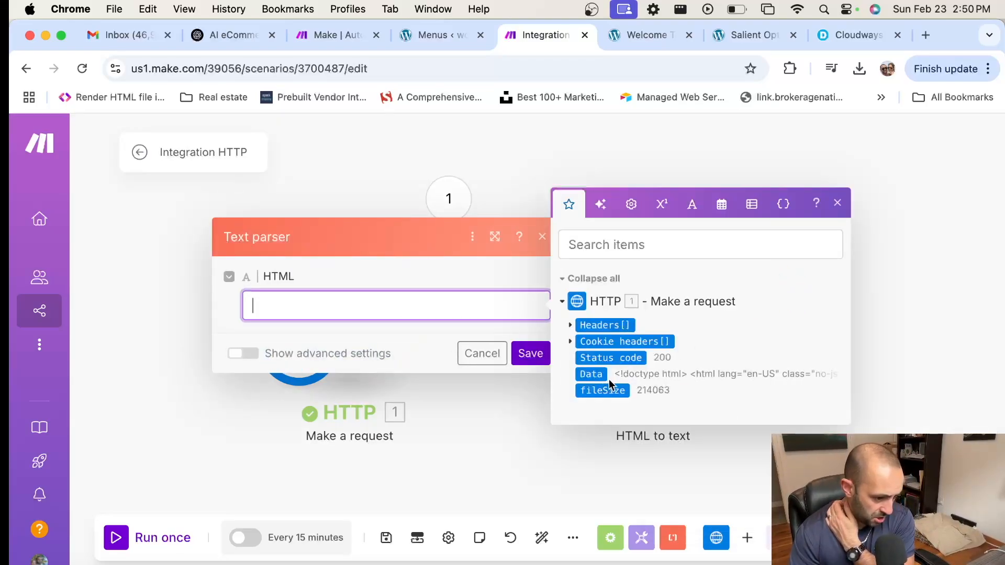
click(576, 374)
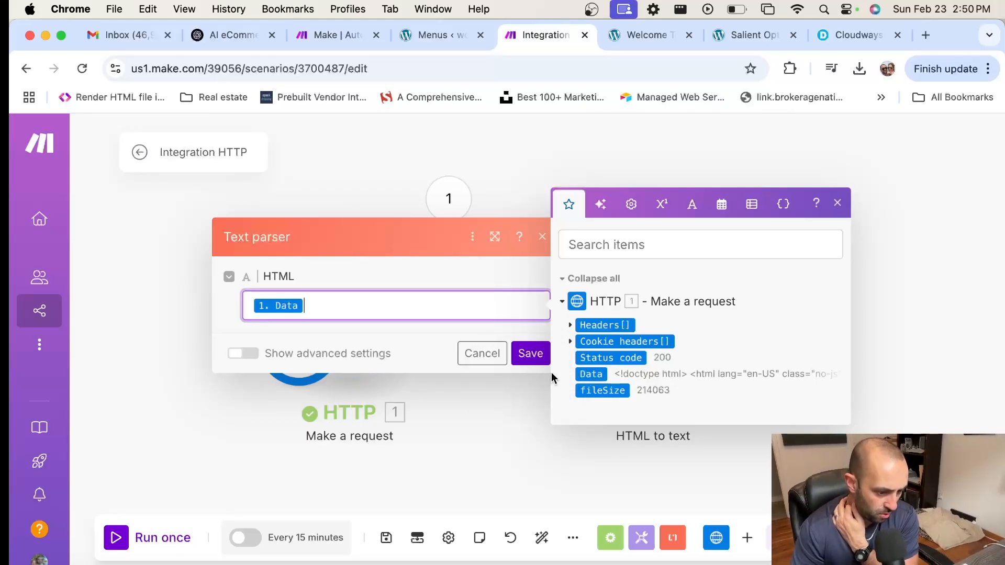
click(377, 348)
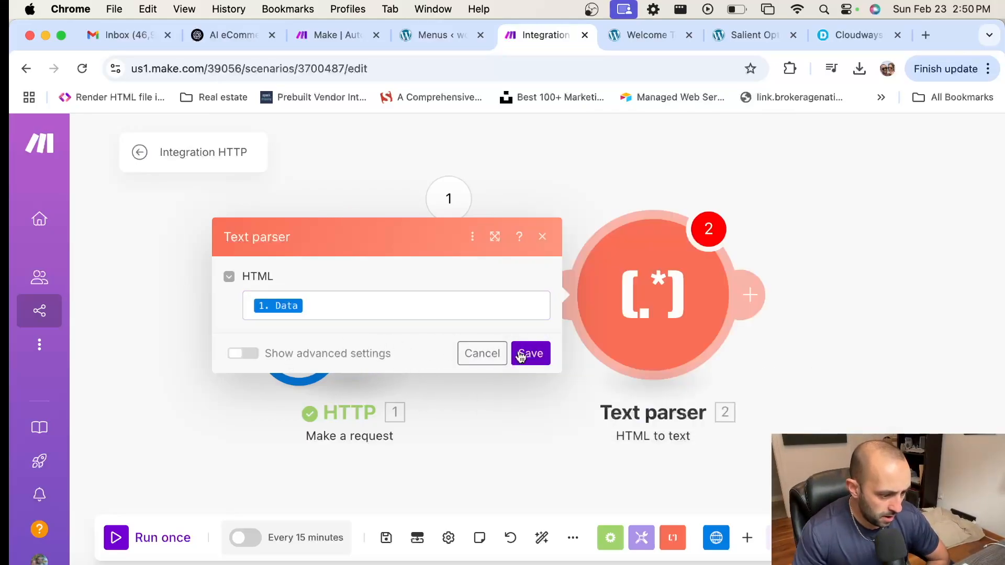
click(544, 360)
Step: Auto-align the modules and bring both fully into view on the canvas
drag(833, 381, 624, 381)
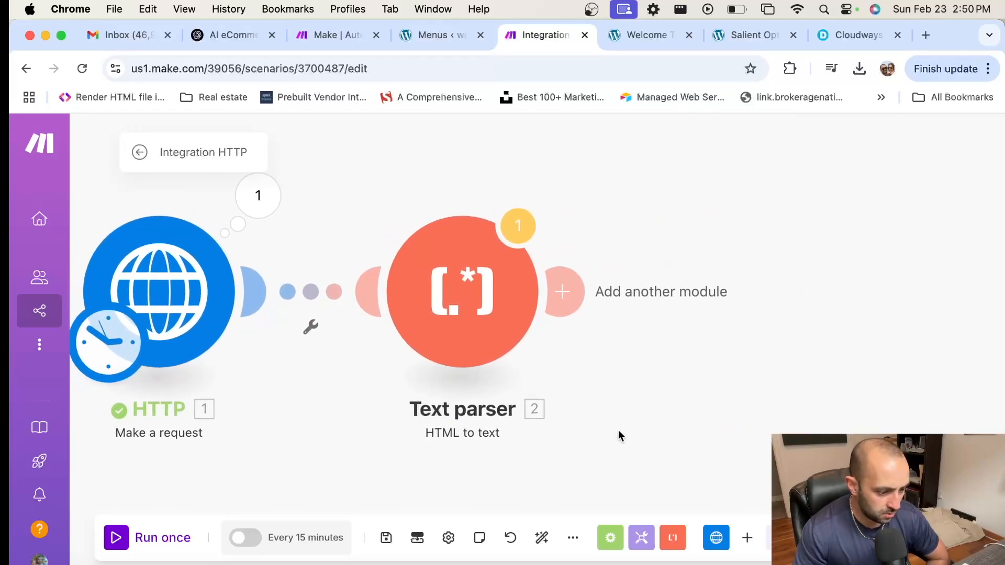
click(542, 538)
drag(868, 393, 598, 288)
scroll(590, 367, down, 3)
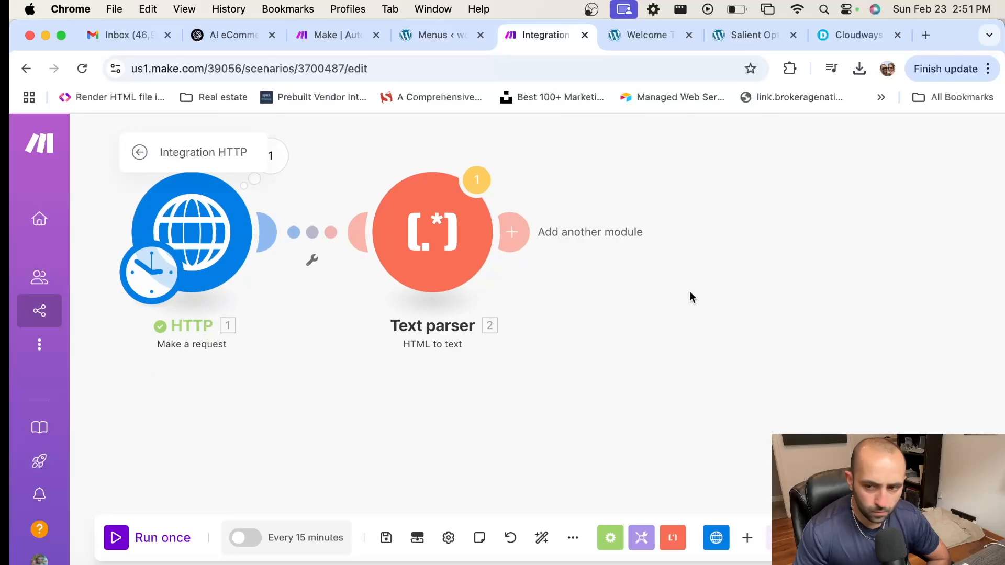
drag(714, 288, 644, 299)
scroll(641, 302, up, 1)
scroll(640, 303, down, 3)
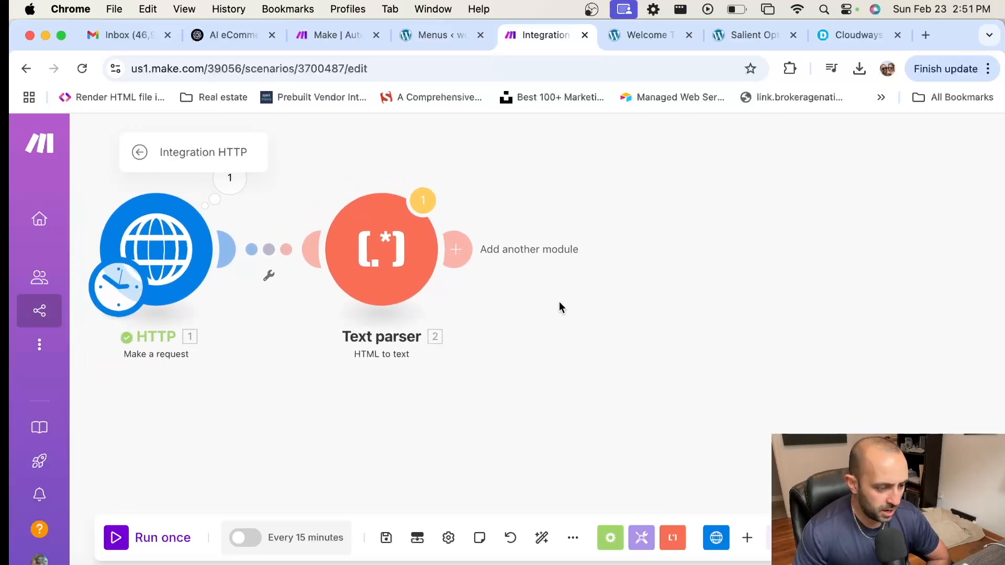
drag(500, 302, 547, 368)
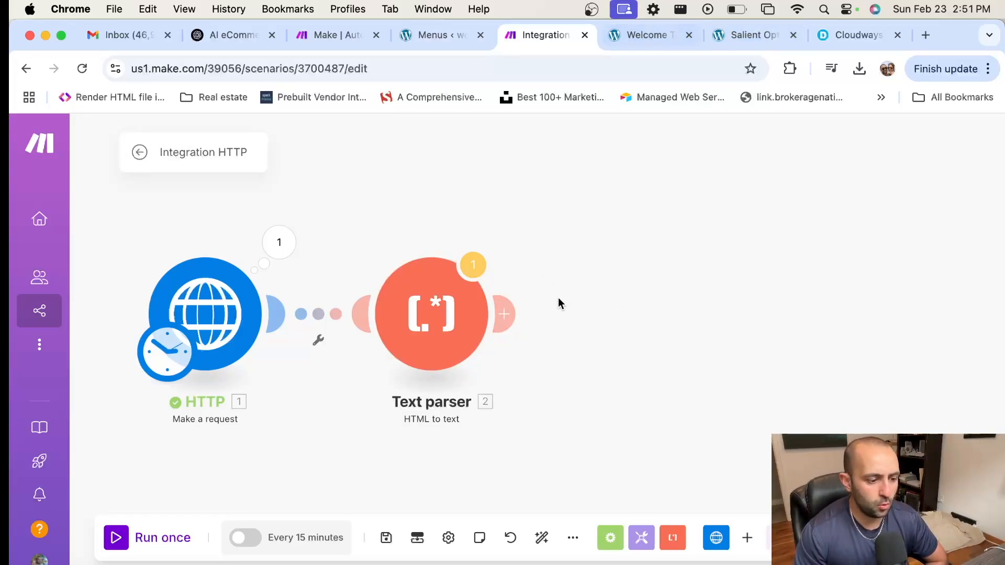
Step: Open ChatGPT (chat.openai.com) in a new tab and check its account menu
click(925, 36)
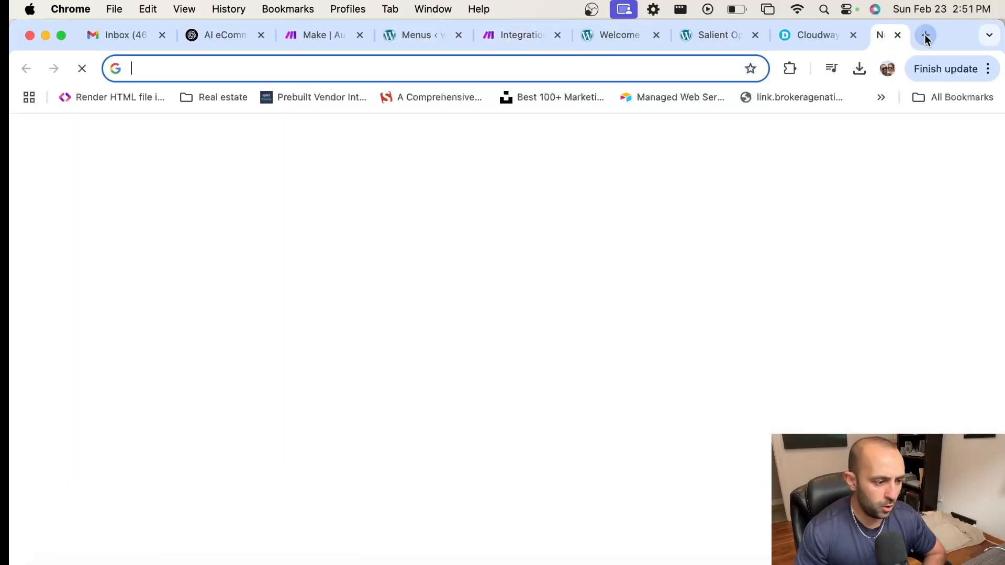
text(opena)
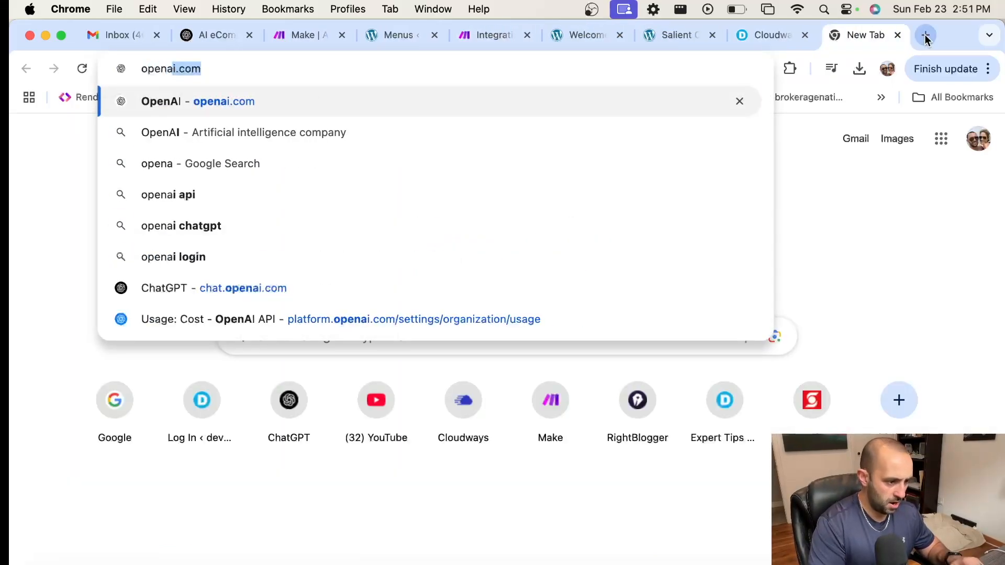
text(i.com)
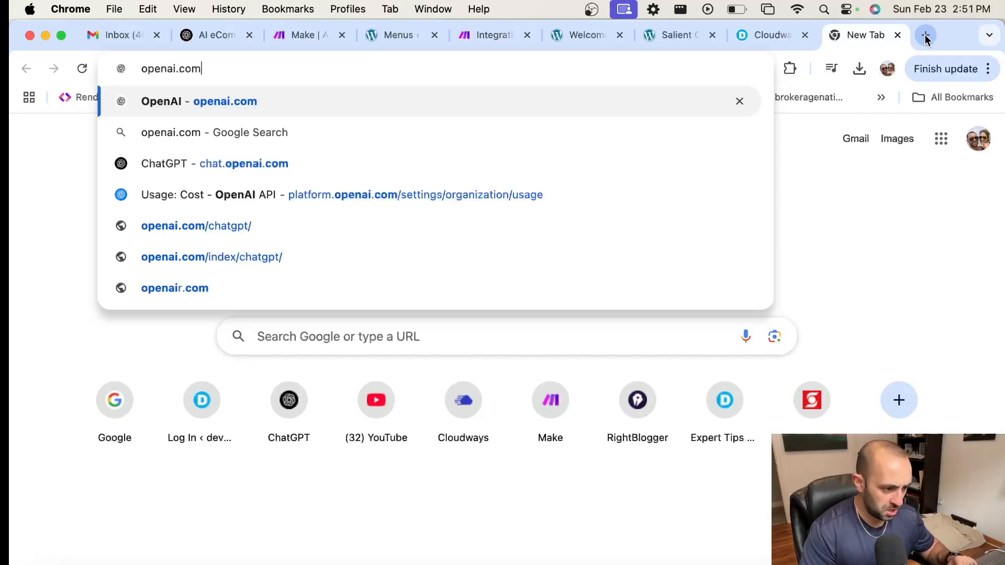
key(Down)
key(Down)
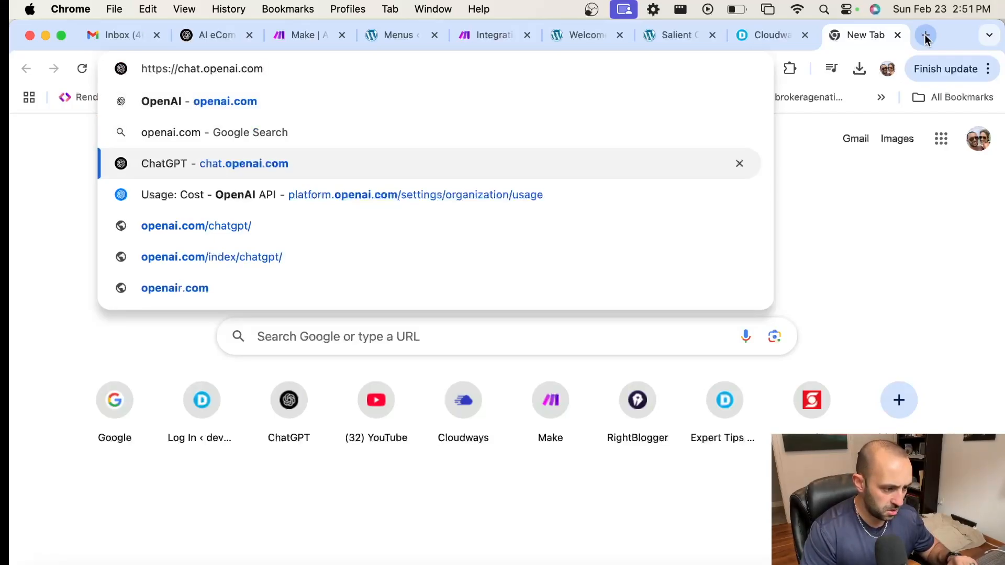
key(Return)
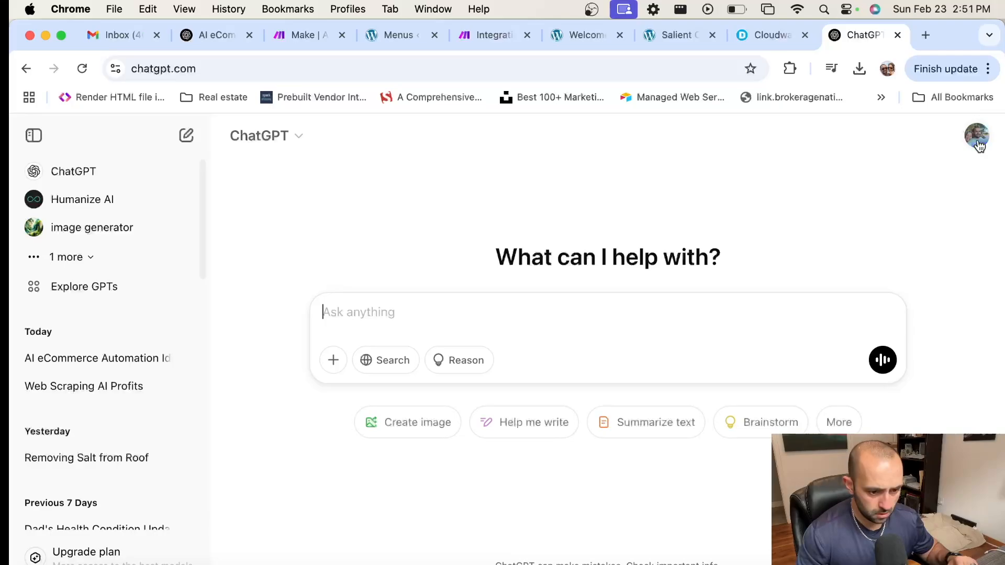
click(978, 136)
click(905, 127)
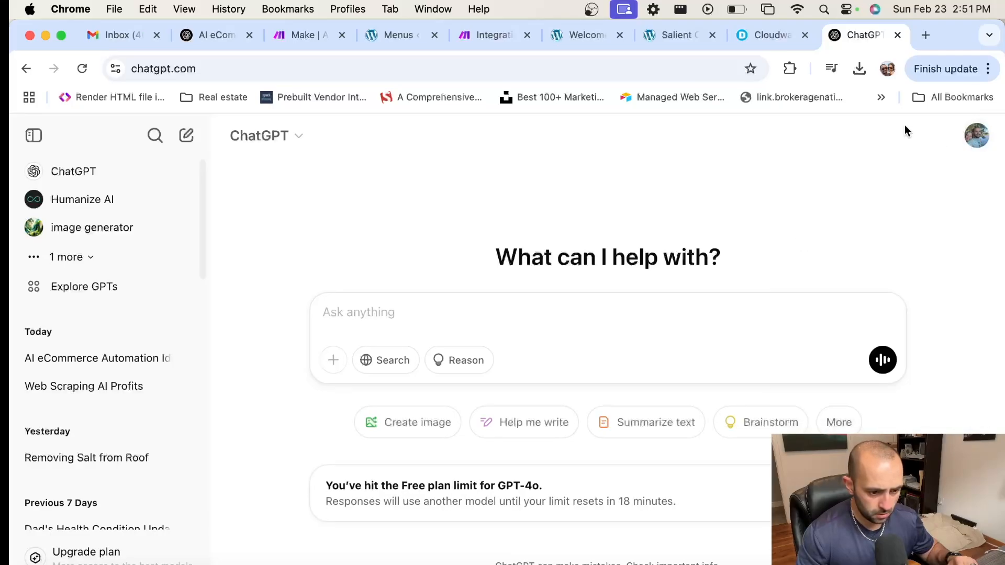
Step: Open platform.openai.com in another new tab
click(928, 33)
text(platof)
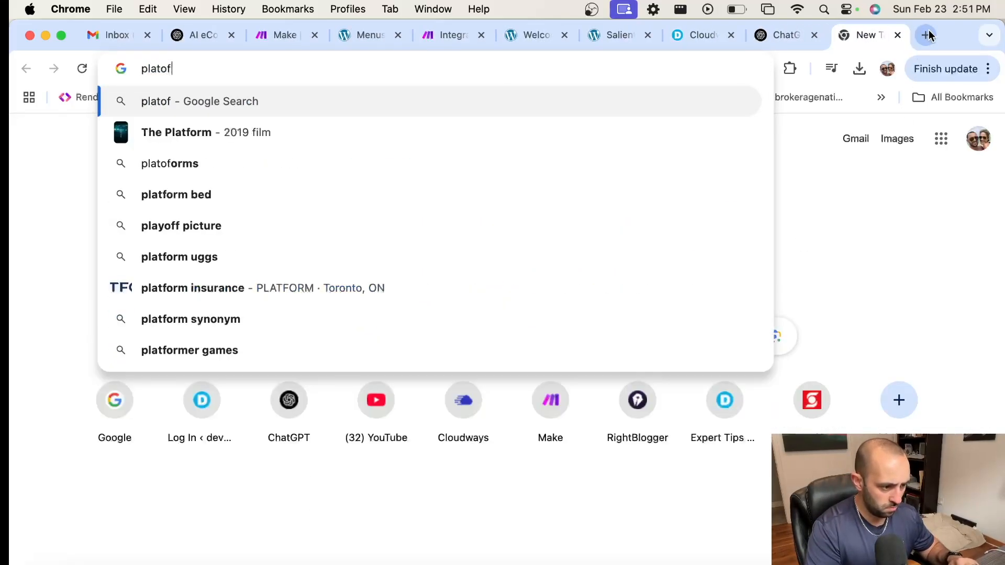
key(BackSpace)
key(BackSpace)
text(form.openai)
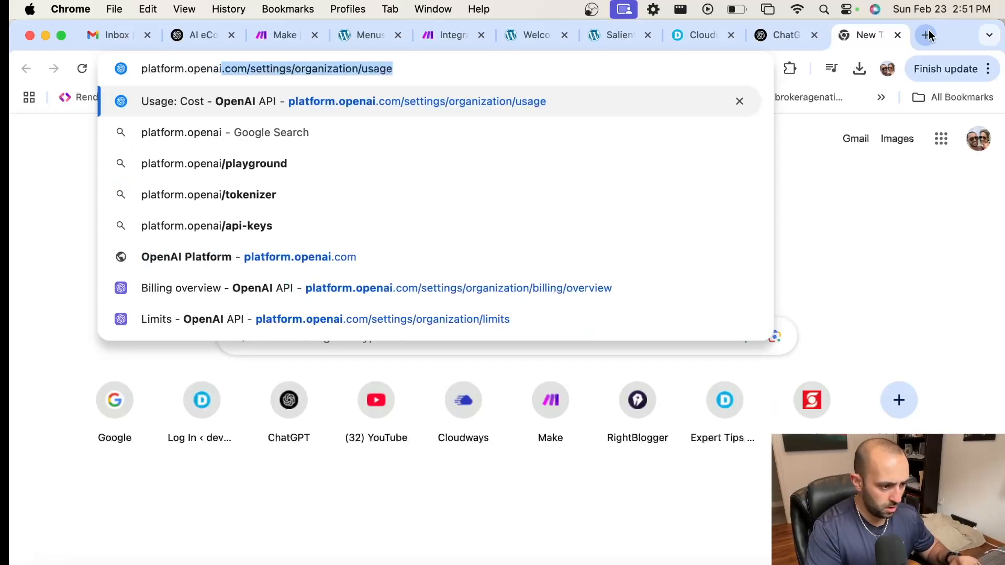
text(.com/)
key(Return)
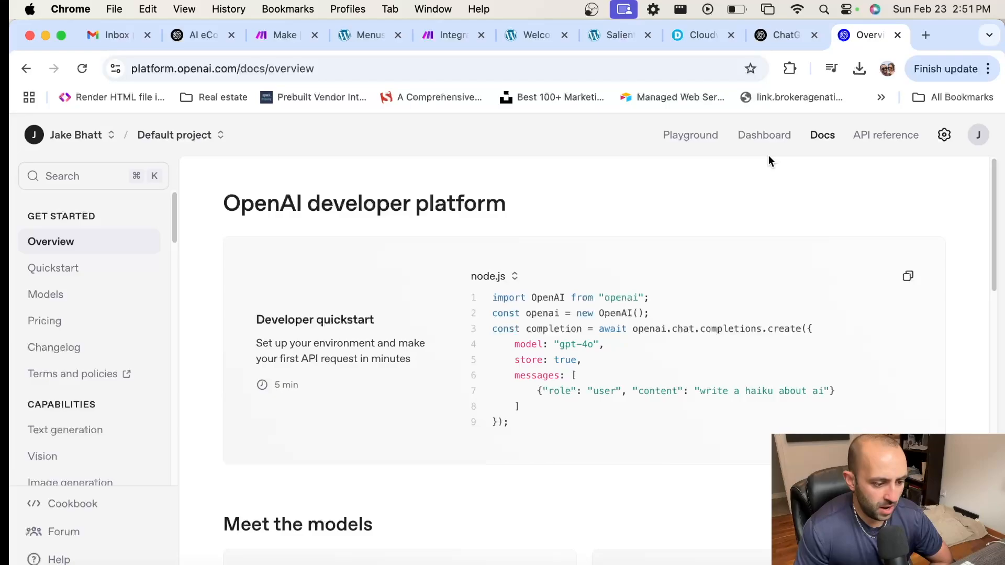
Step: Check the OpenAI Platform account menu and project list
click(977, 137)
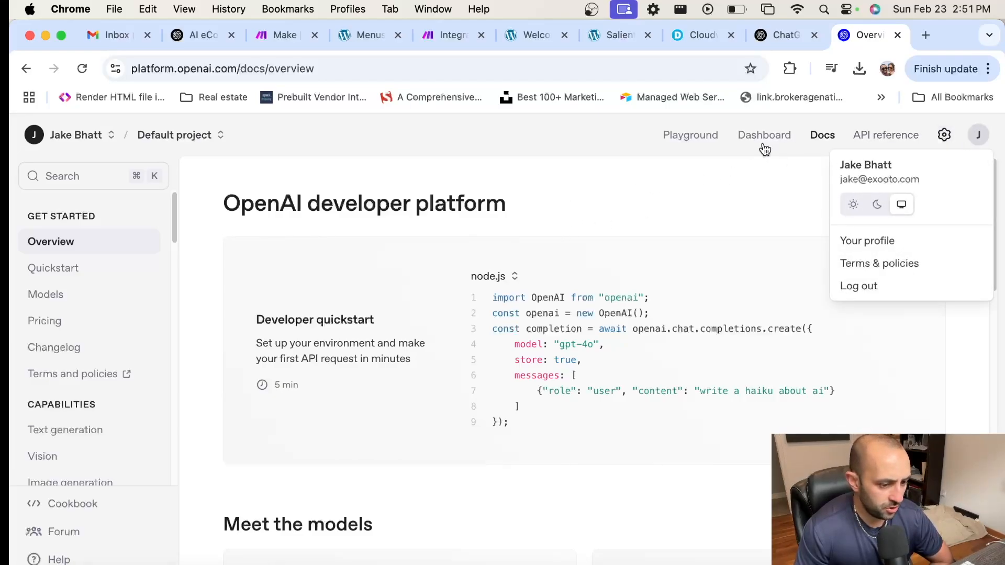
click(737, 188)
click(178, 135)
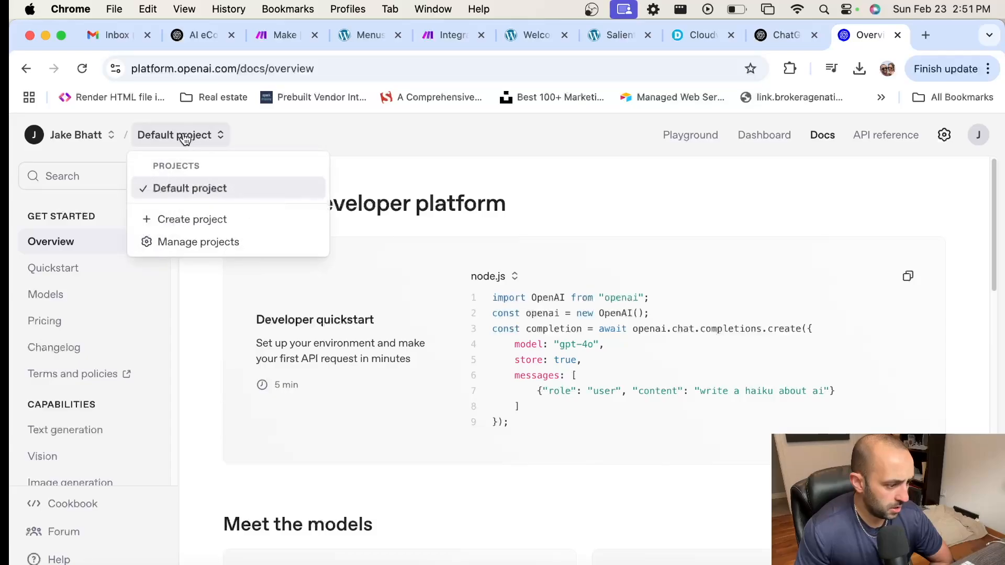
click(95, 142)
scroll(85, 291, down, 3)
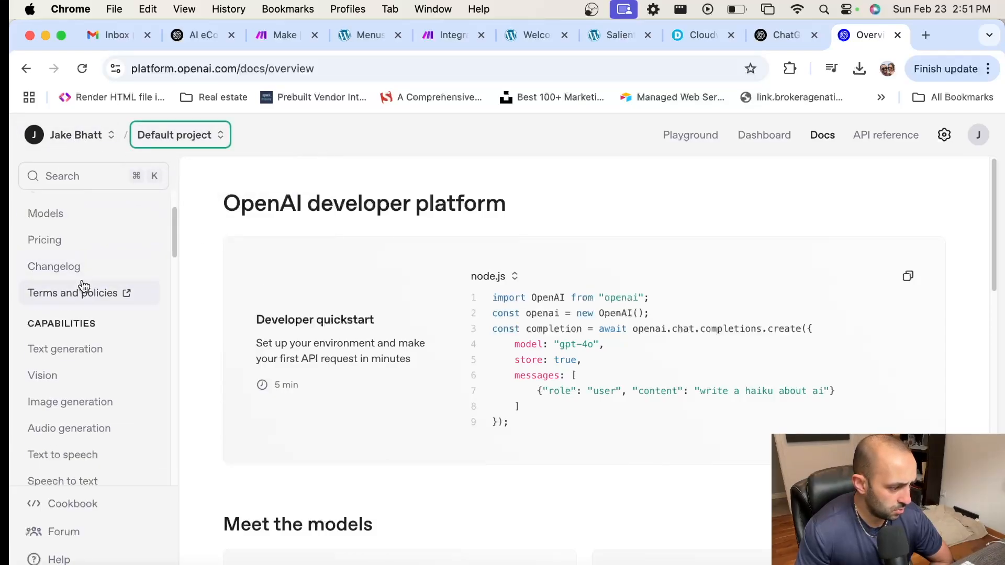
Step: Review the Pricing table, e.g. gpt-4o at $2.50 input and $10.00 output per 1M tokens
click(78, 246)
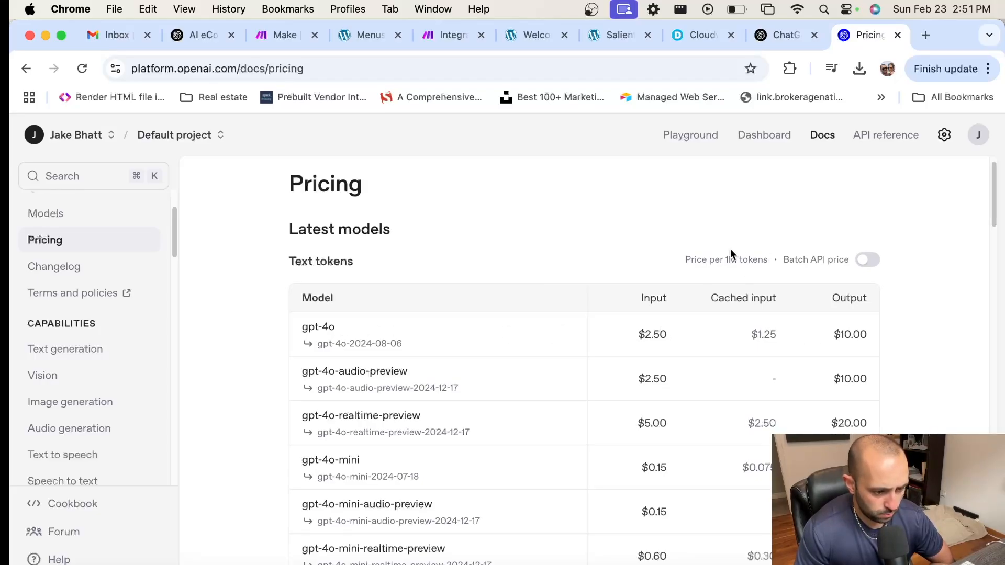
drag(680, 261, 778, 259)
drag(627, 330, 686, 333)
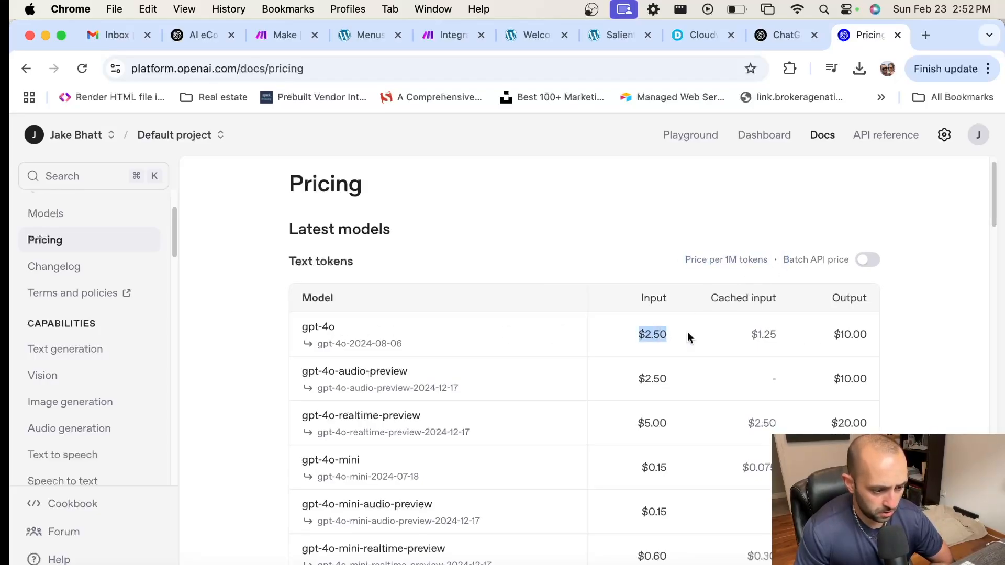
scroll(631, 252, down, 1)
scroll(630, 251, down, 10)
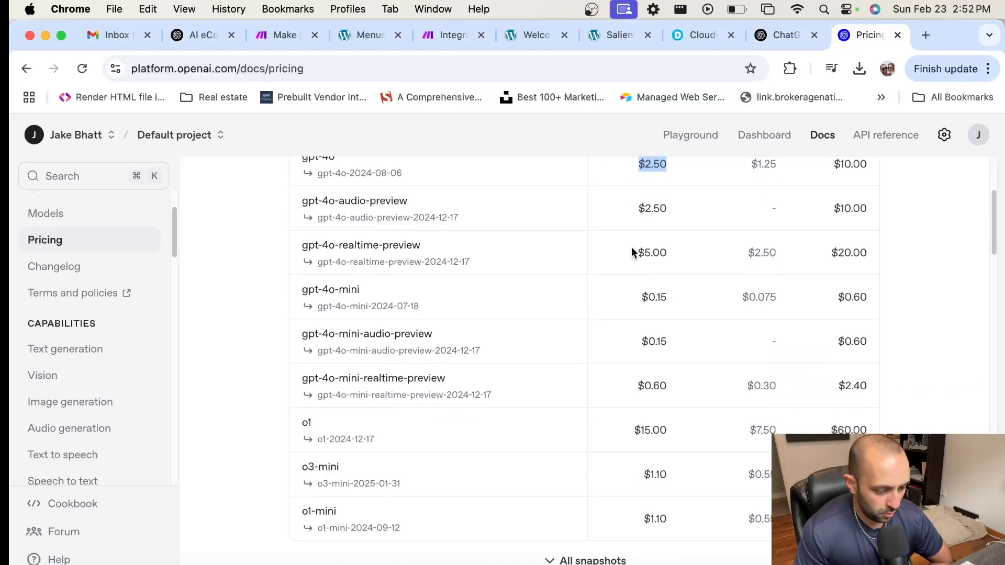
scroll(635, 252, down, 4)
scroll(635, 252, up, 10)
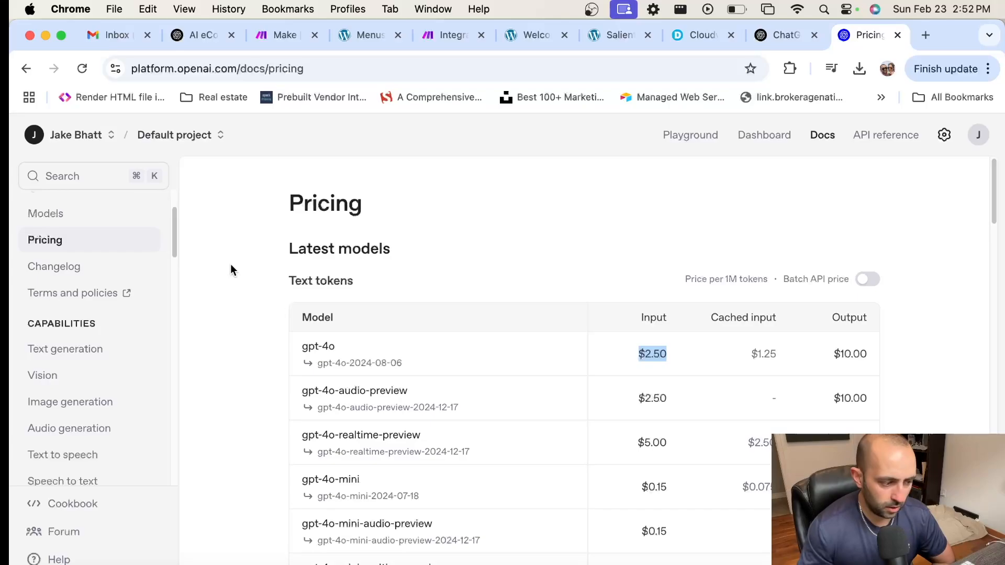
scroll(98, 288, down, 8)
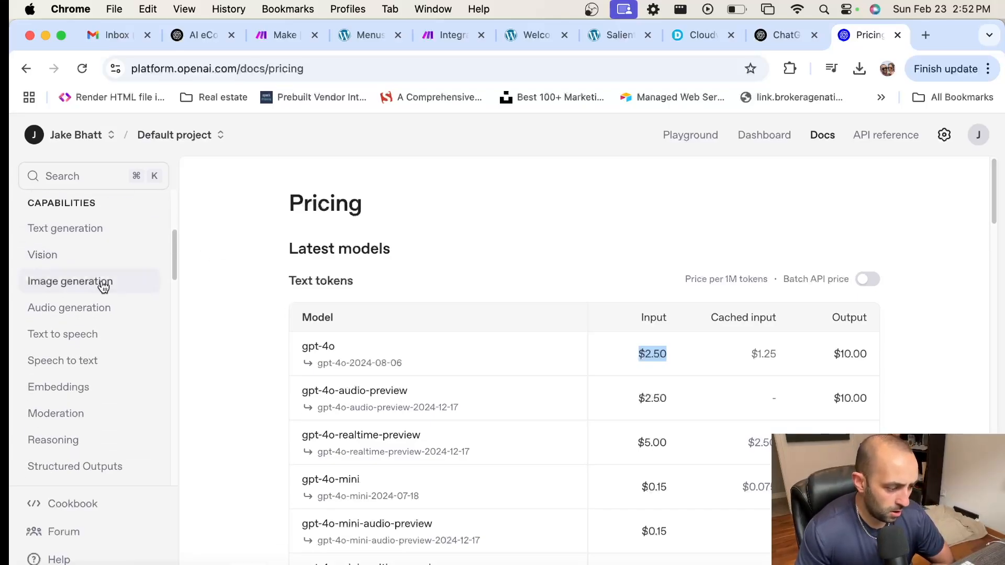
scroll(103, 283, down, 1)
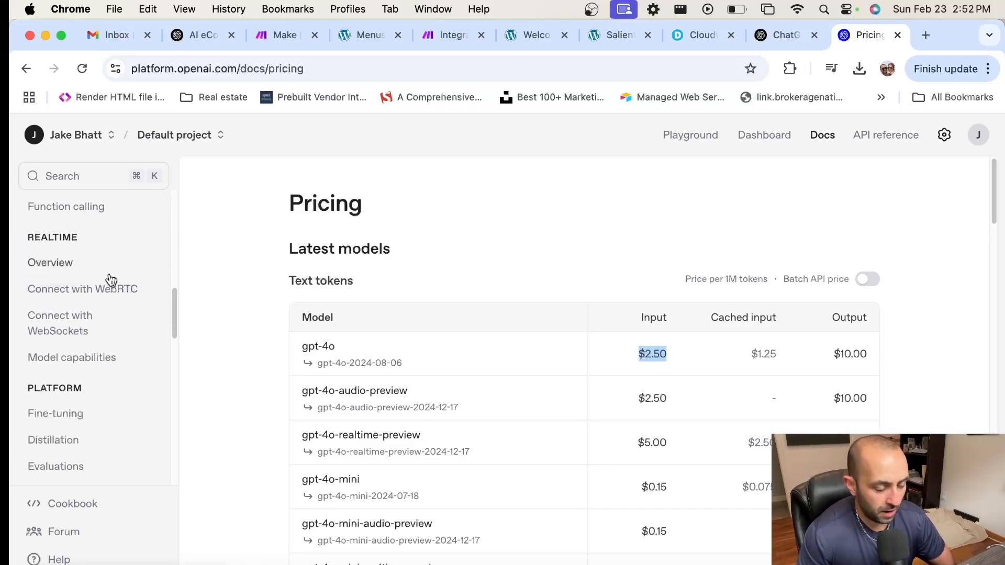
scroll(92, 292, down, 5)
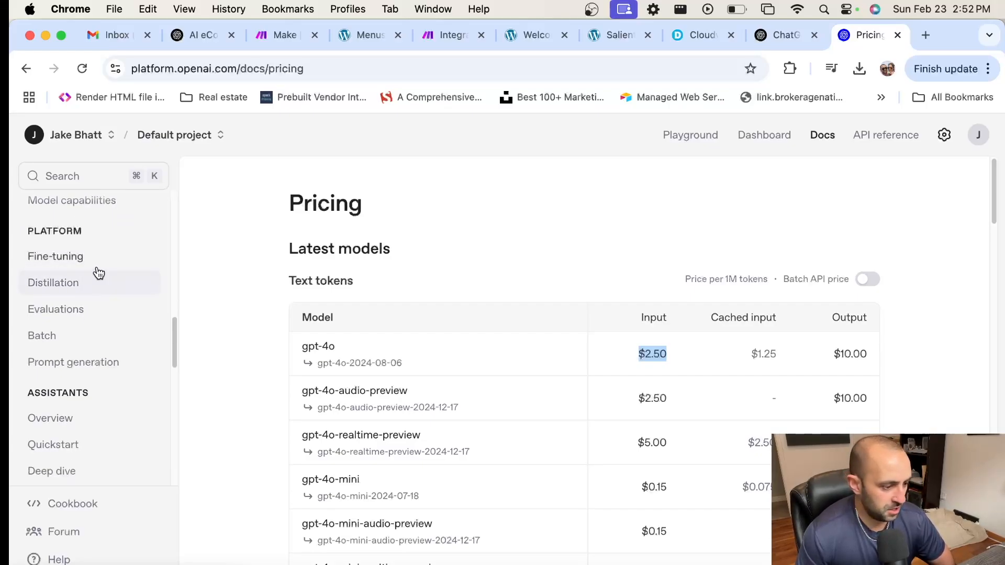
scroll(102, 308, down, 8)
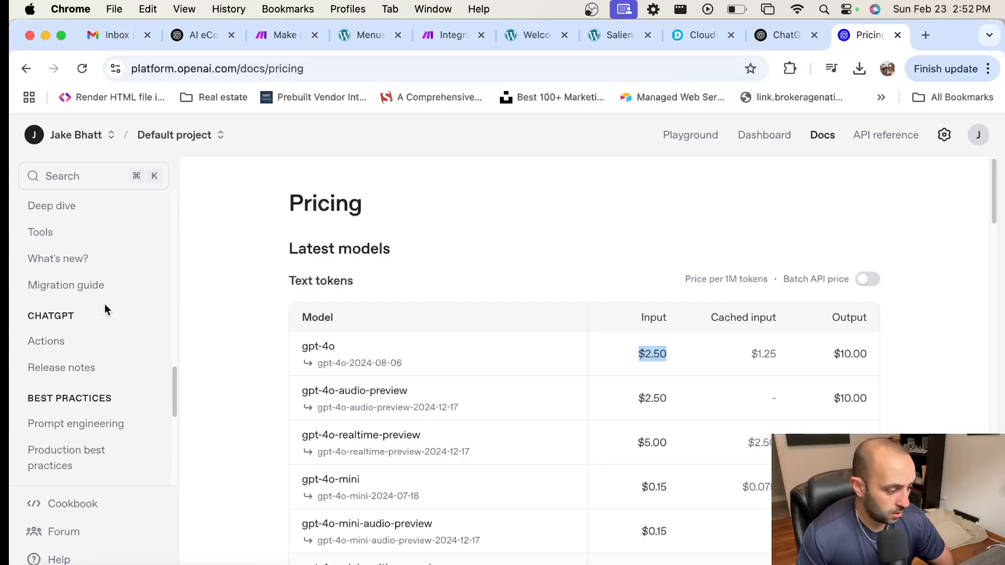
scroll(106, 303, up, 13)
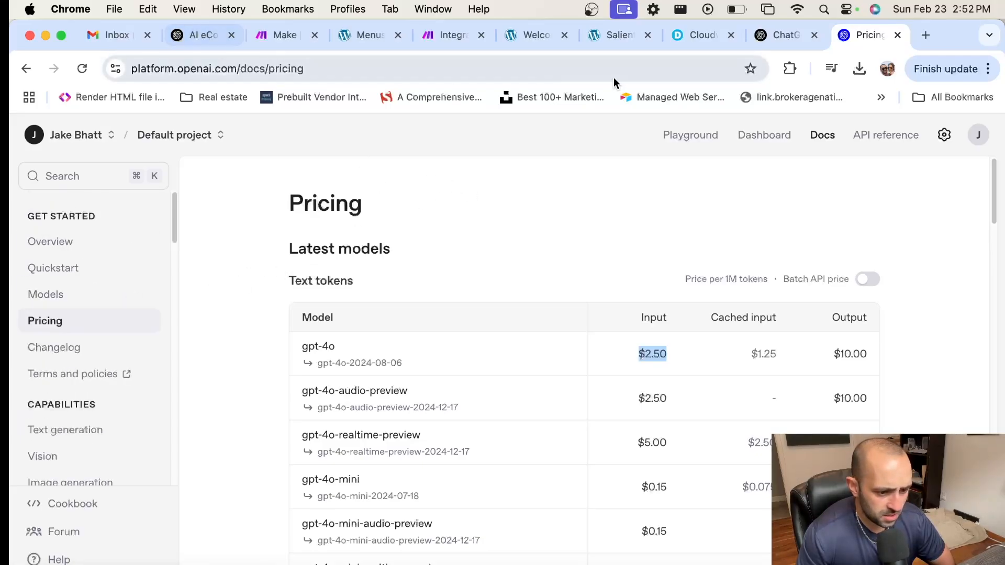
click(770, 137)
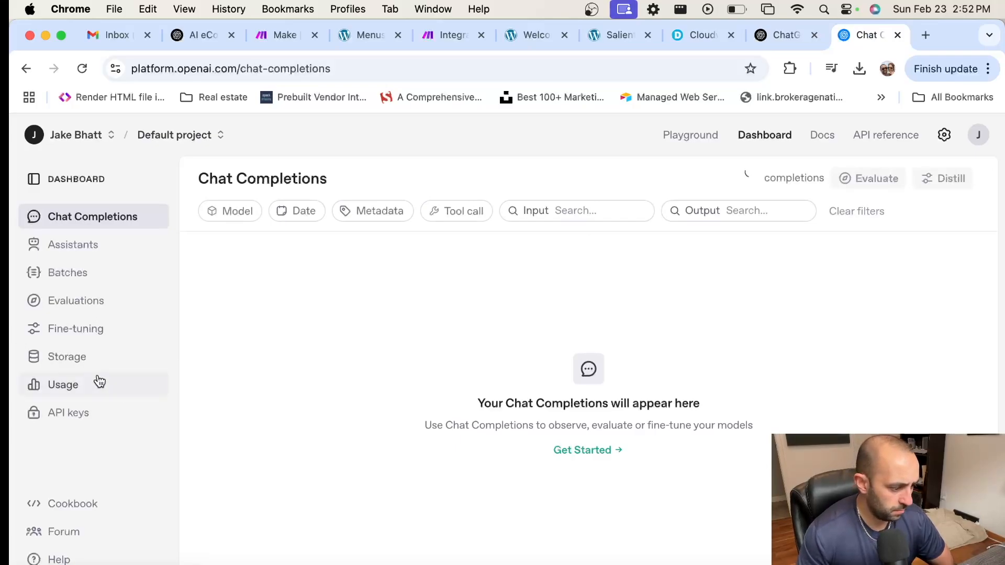
Step: Open Usage and view February token activity for gpt-4o-2024-08-06
click(78, 390)
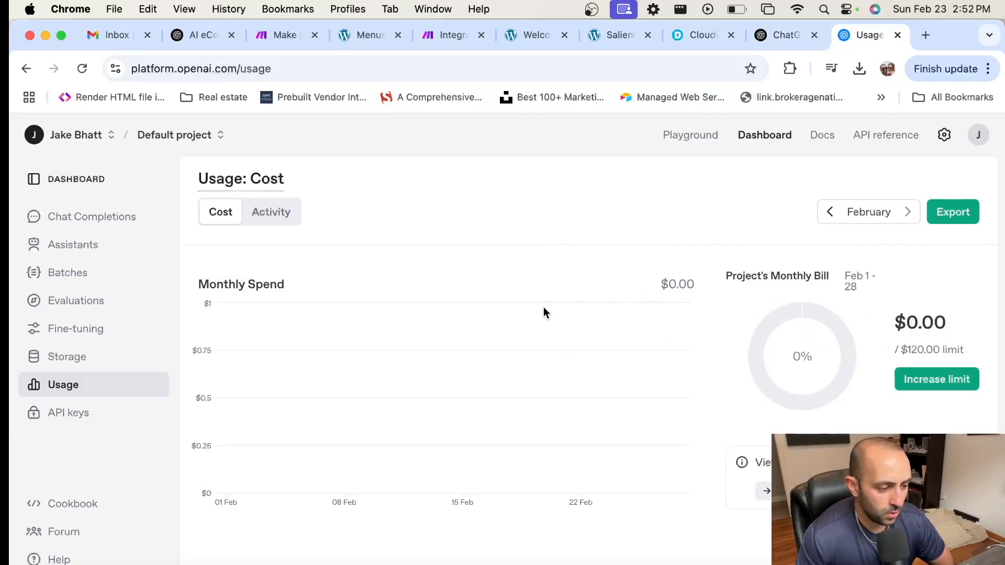
click(273, 212)
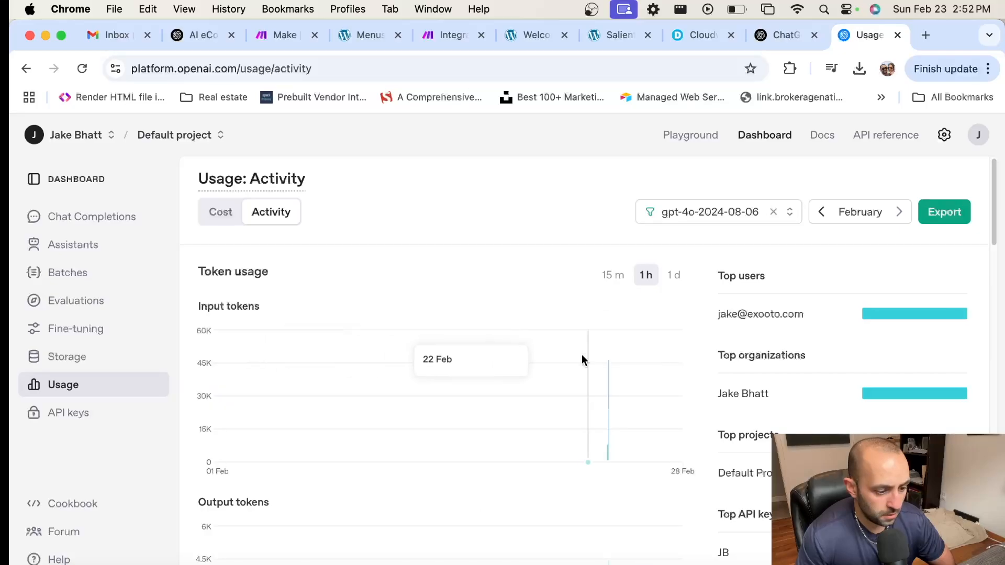
mouse_move(607, 370)
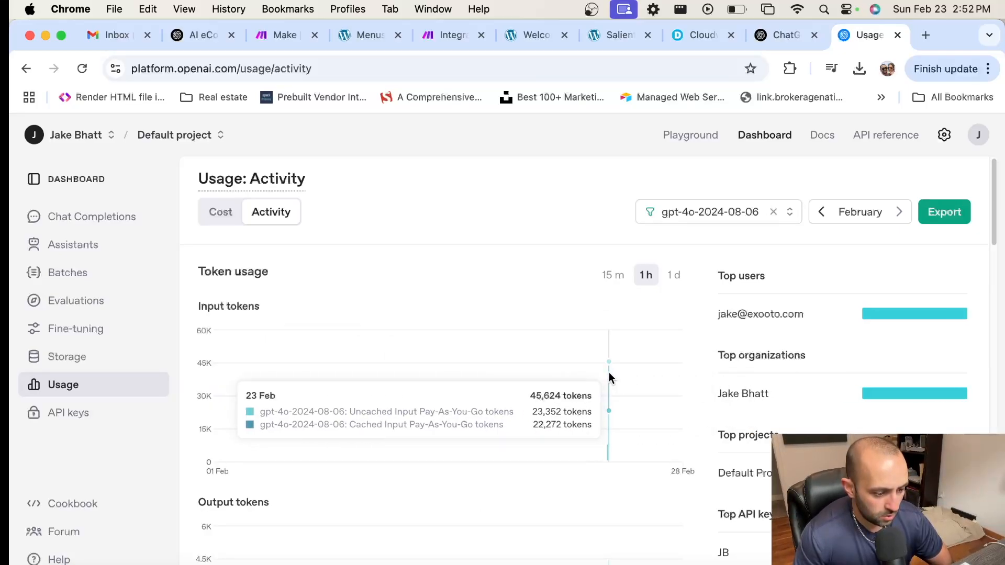
scroll(558, 333, down, 7)
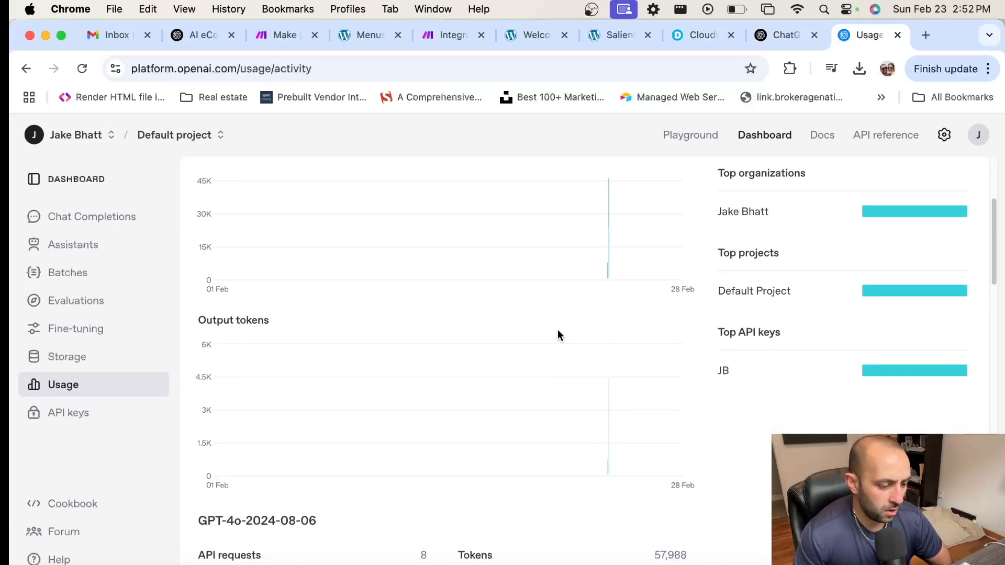
scroll(556, 331, down, 5)
scroll(557, 331, up, 11)
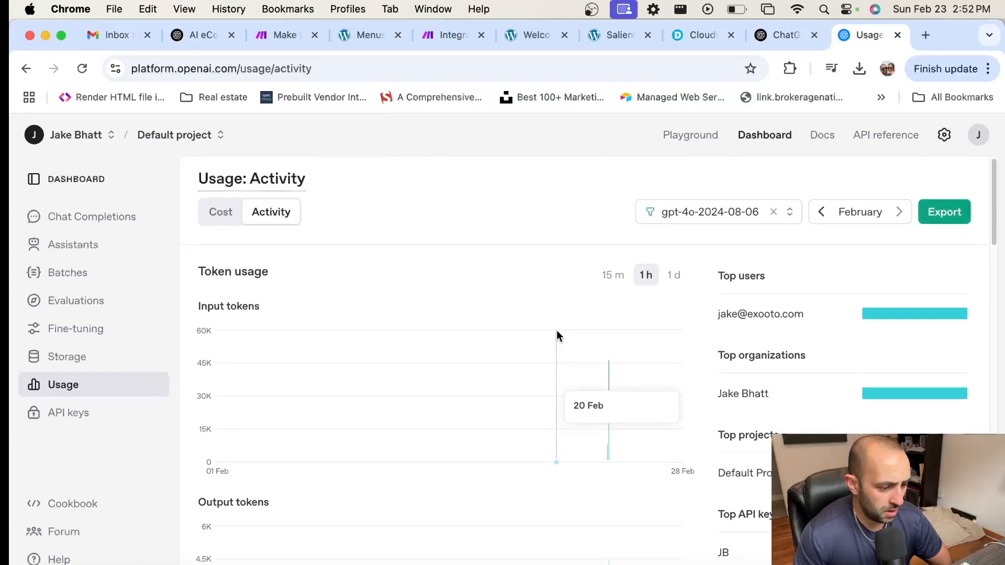
Step: Compare the $0.00 cost view with the 57,988-token activity, then return to the Make scenario
click(205, 214)
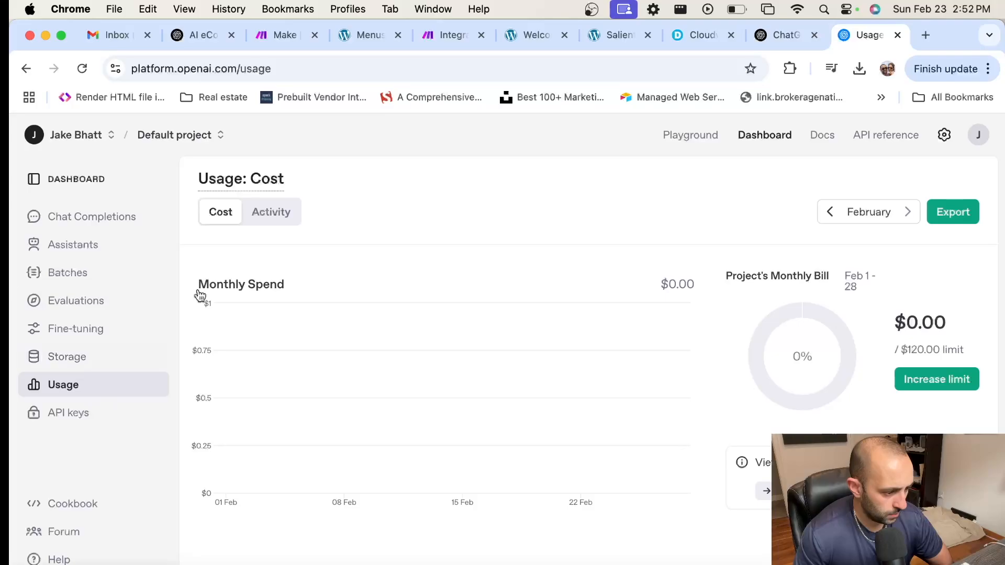
click(278, 214)
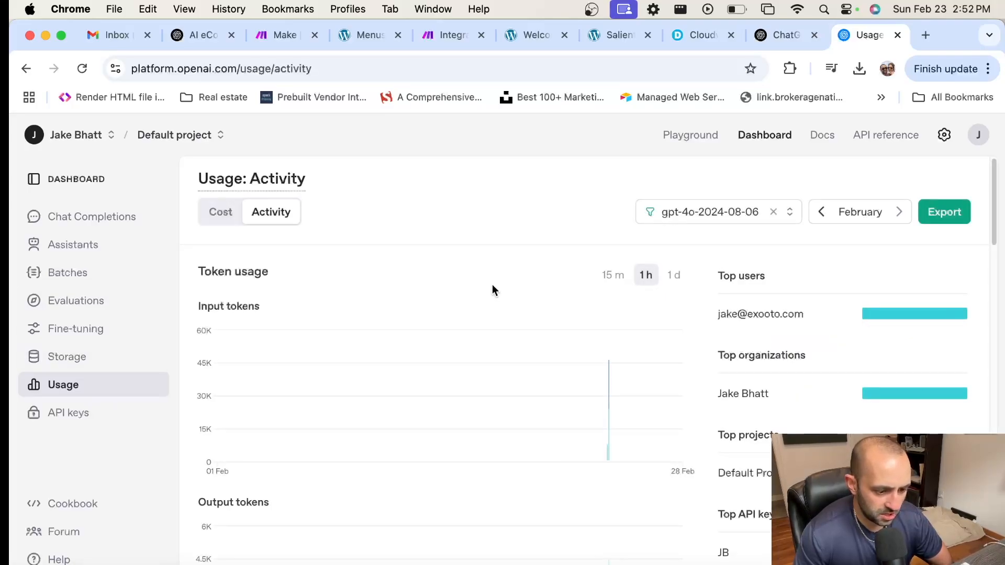
scroll(492, 284, down, 3)
scroll(492, 284, down, 5)
scroll(492, 284, up, 7)
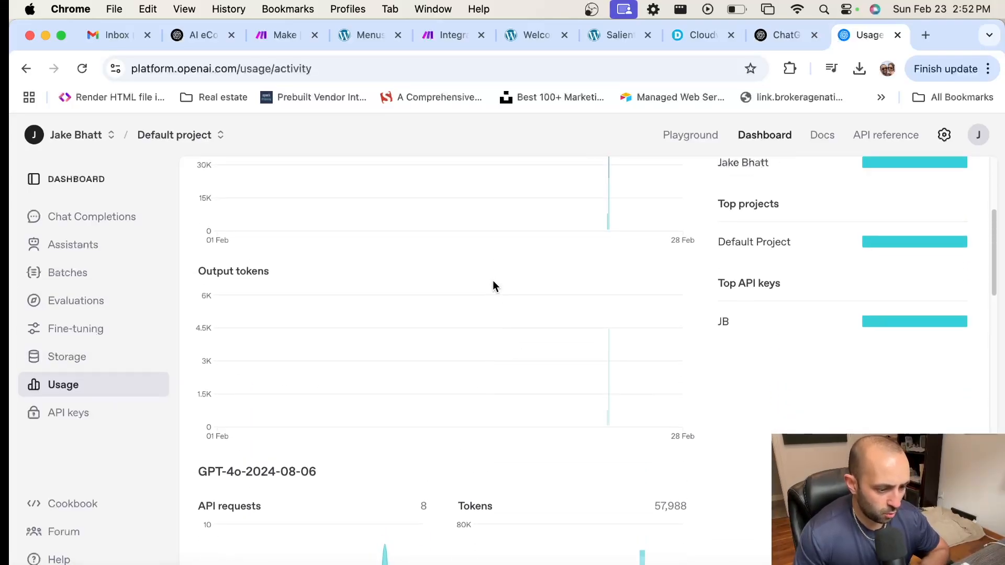
scroll(514, 277, up, 2)
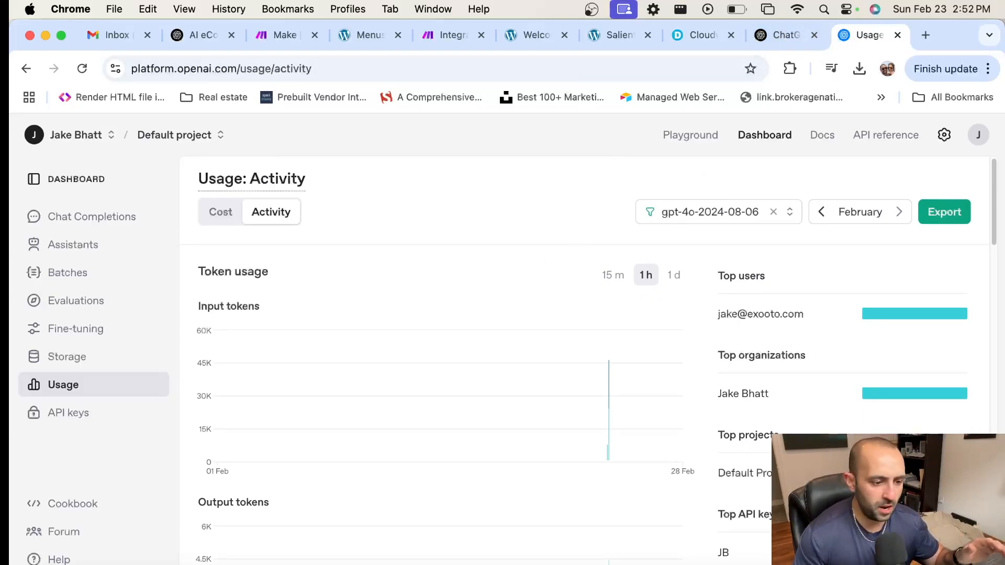
click(454, 36)
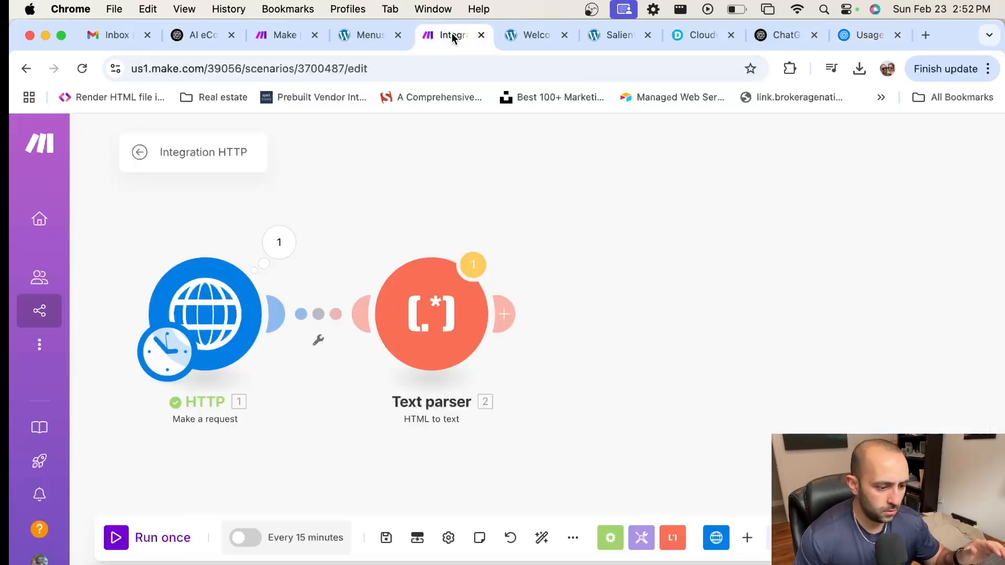
Step: After the Text parser, add OpenAI (ChatGPT, Whisper, DALL-E) 'Create a Completion (Prompt)'
click(503, 314)
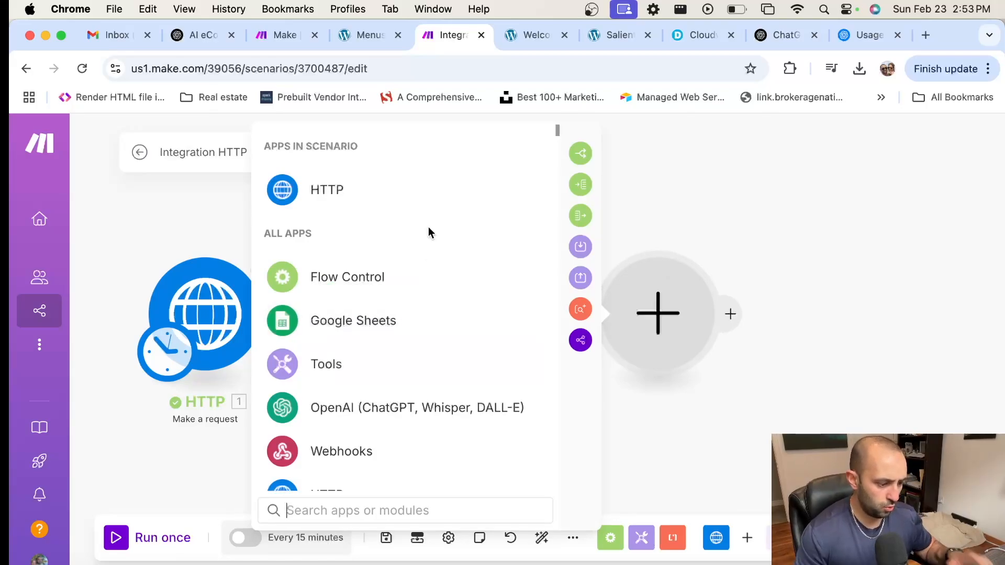
click(411, 414)
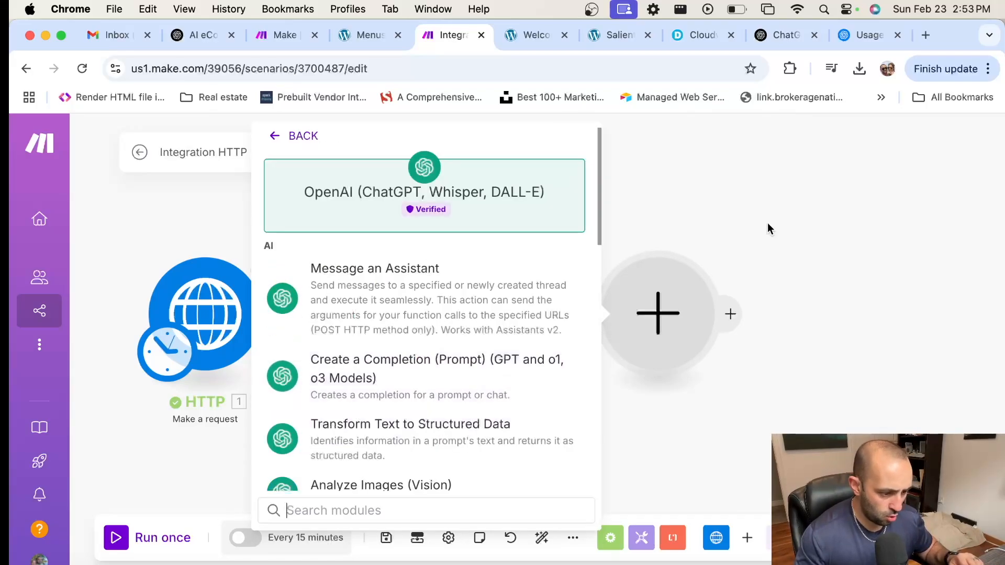
scroll(451, 299, down, 1)
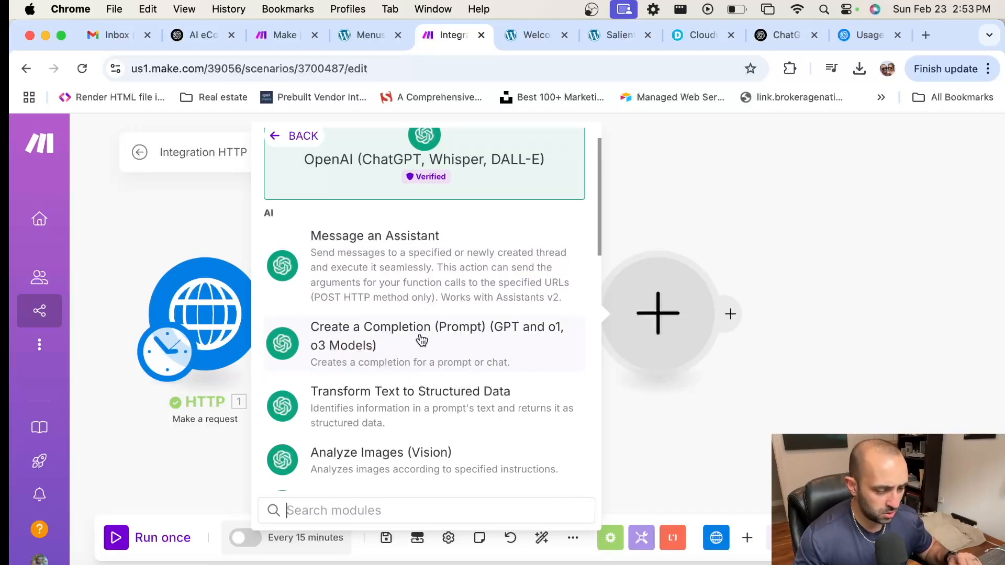
click(420, 345)
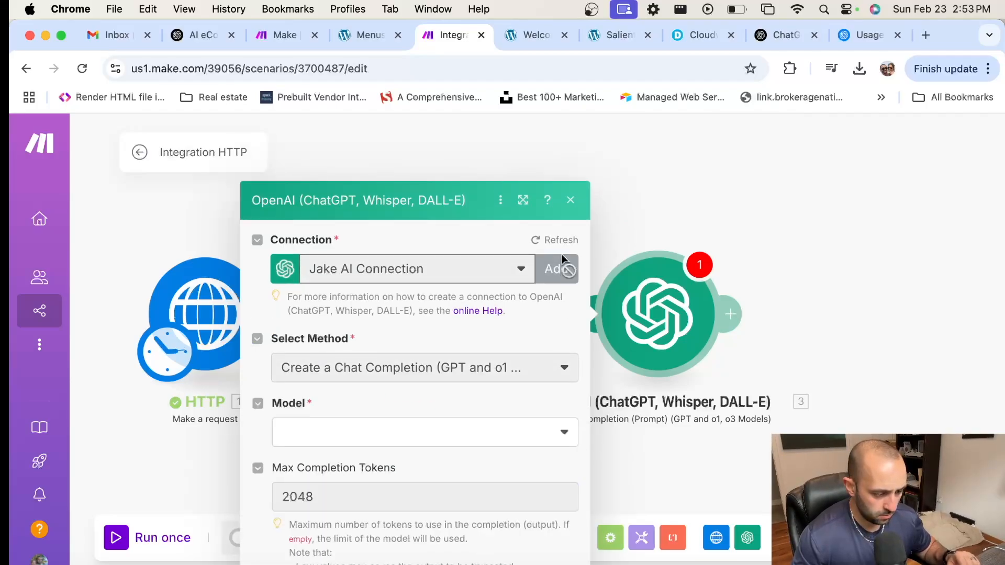
Step: Skip creating a connection and choose gpt-4o (system) as the OpenAI module's model
click(561, 254)
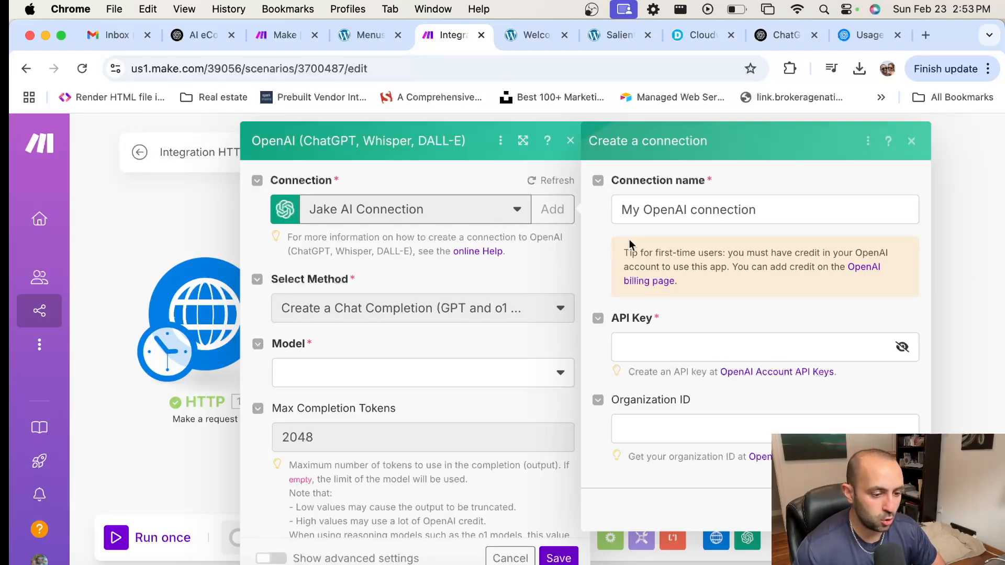
click(912, 142)
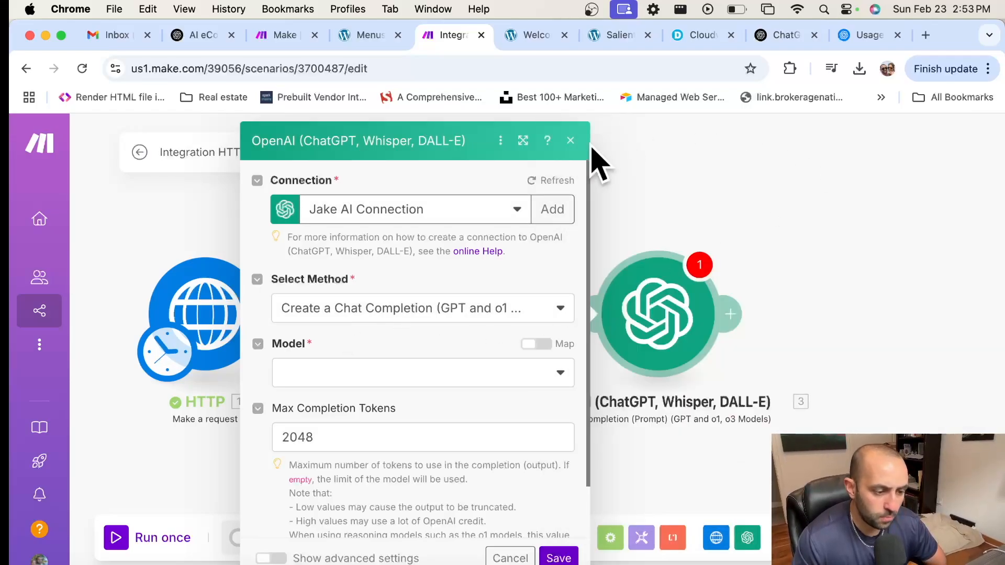
scroll(379, 356, down, 2)
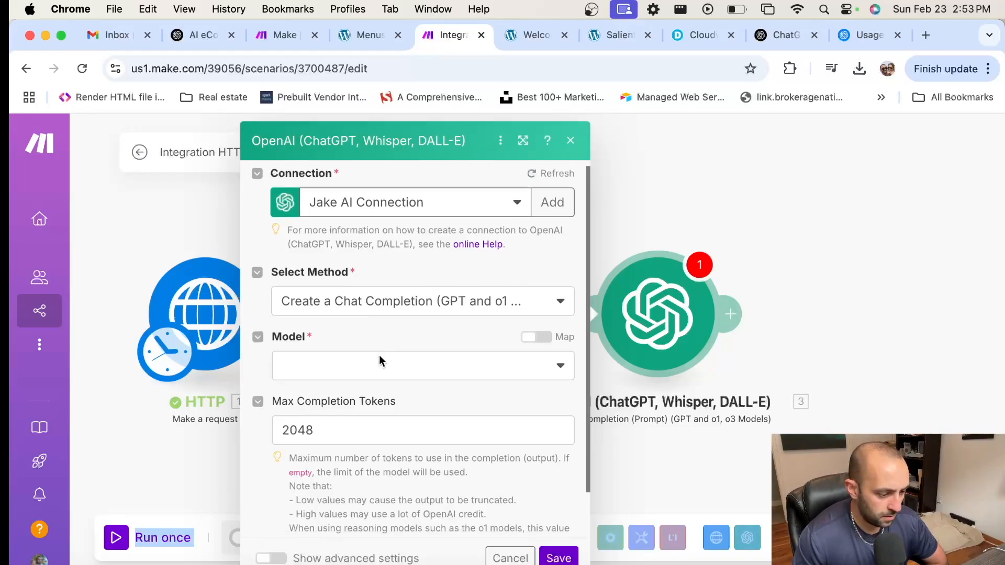
click(488, 323)
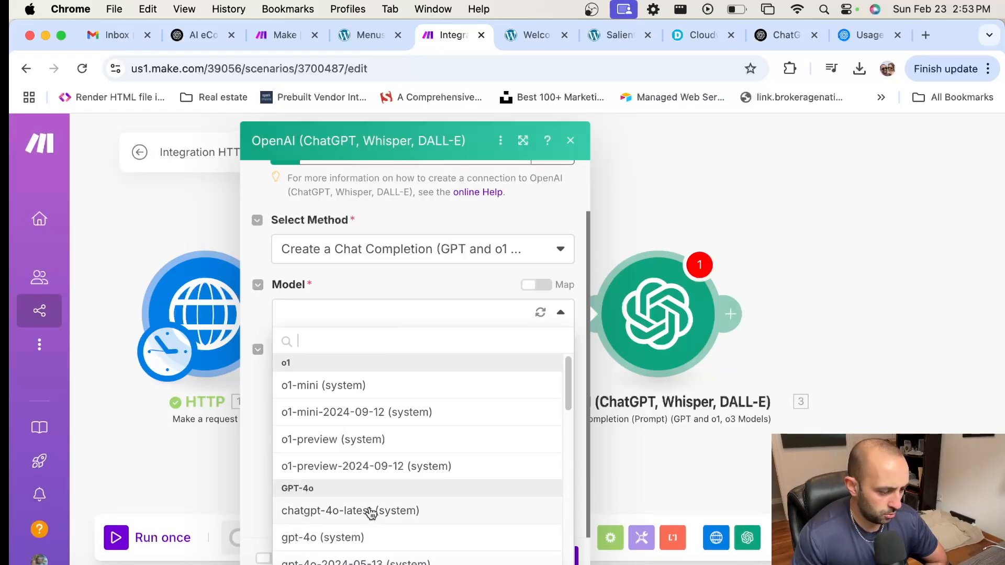
scroll(377, 497, down, 8)
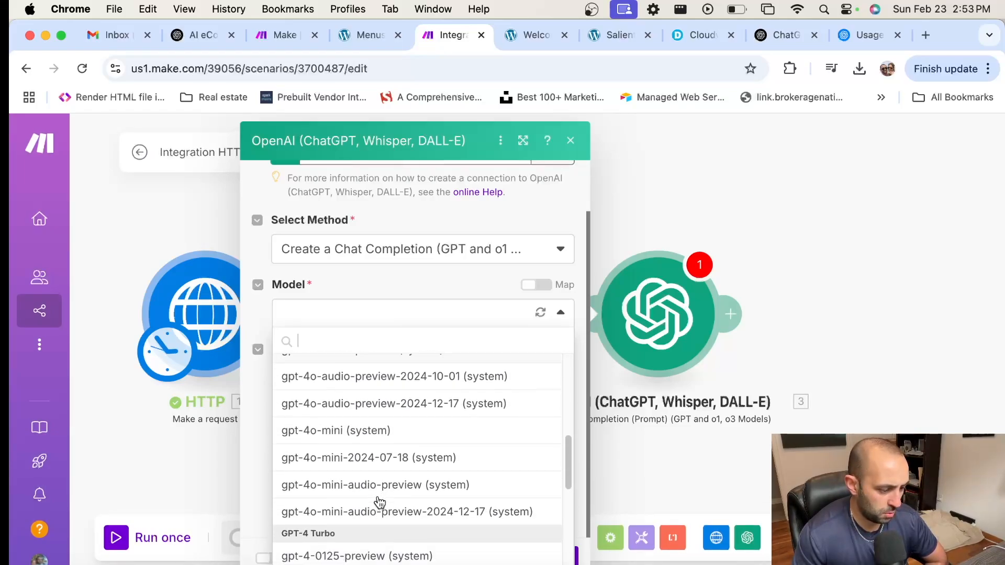
scroll(352, 489, up, 8)
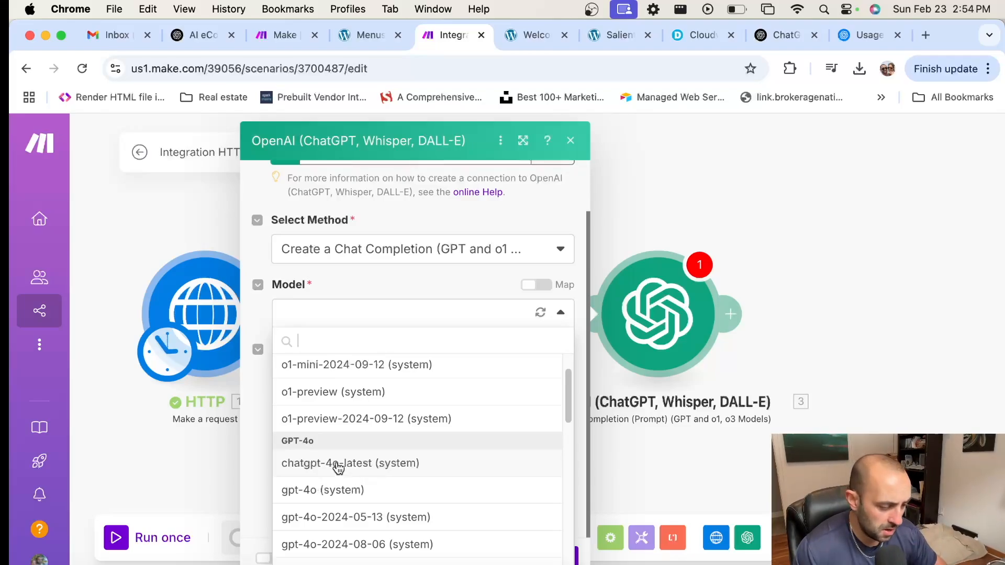
click(377, 488)
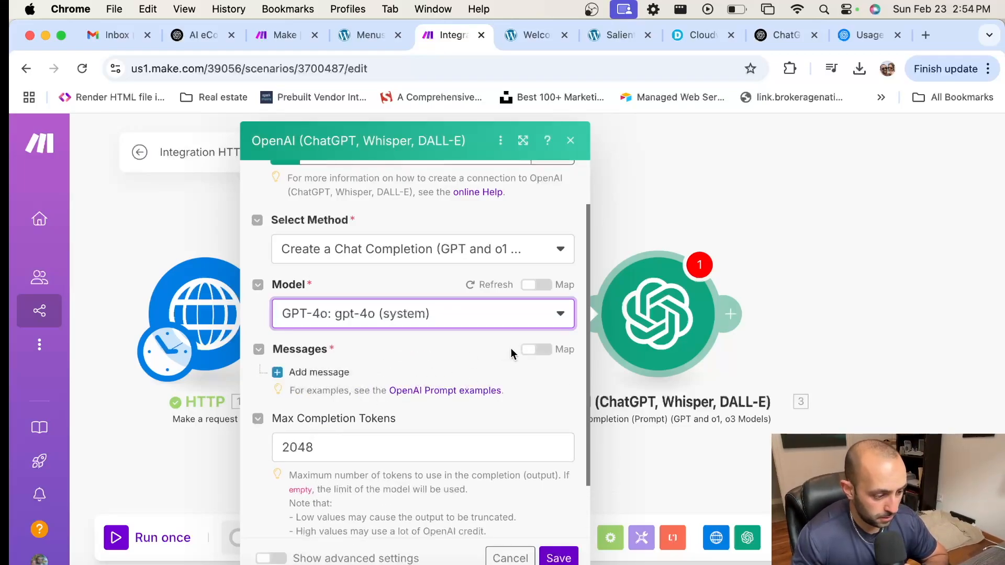
Step: Add Message 1 to the OpenAI module's Messages list, leaving its Role empty
scroll(435, 349, down, 3)
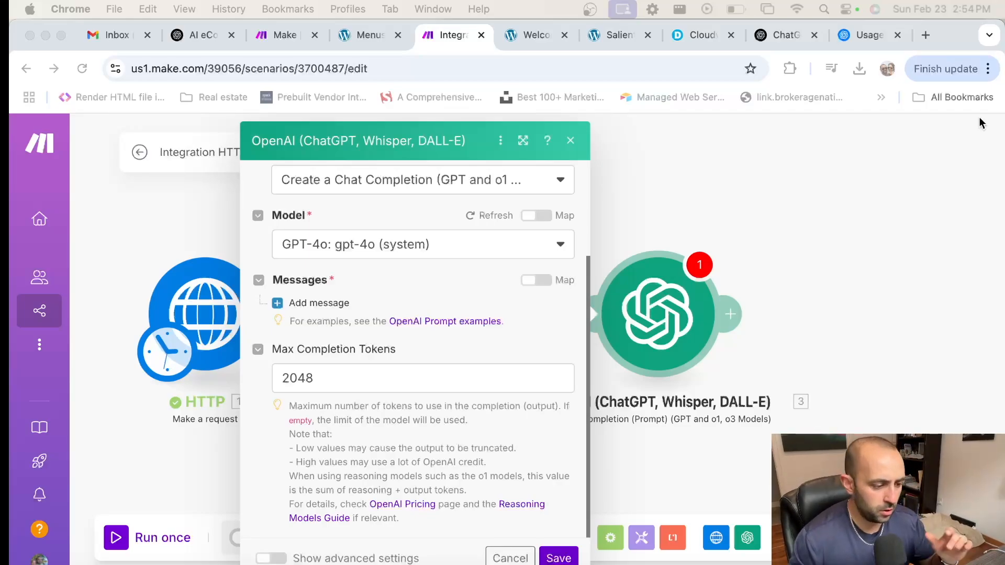
click(321, 304)
click(324, 306)
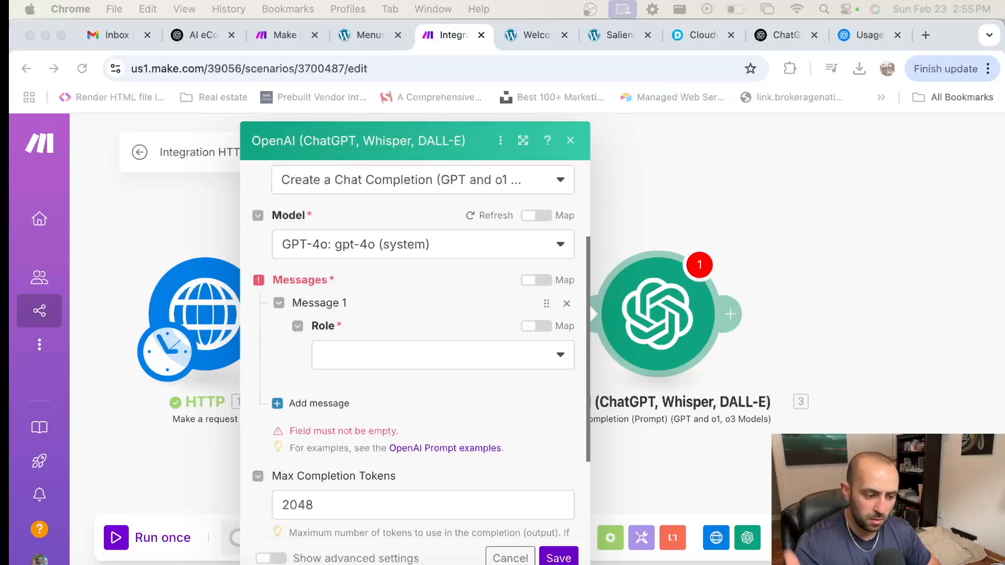
Step: Make Message 1 a Developer / System message and paste the SEO blog-writing assistant prompt
click(490, 346)
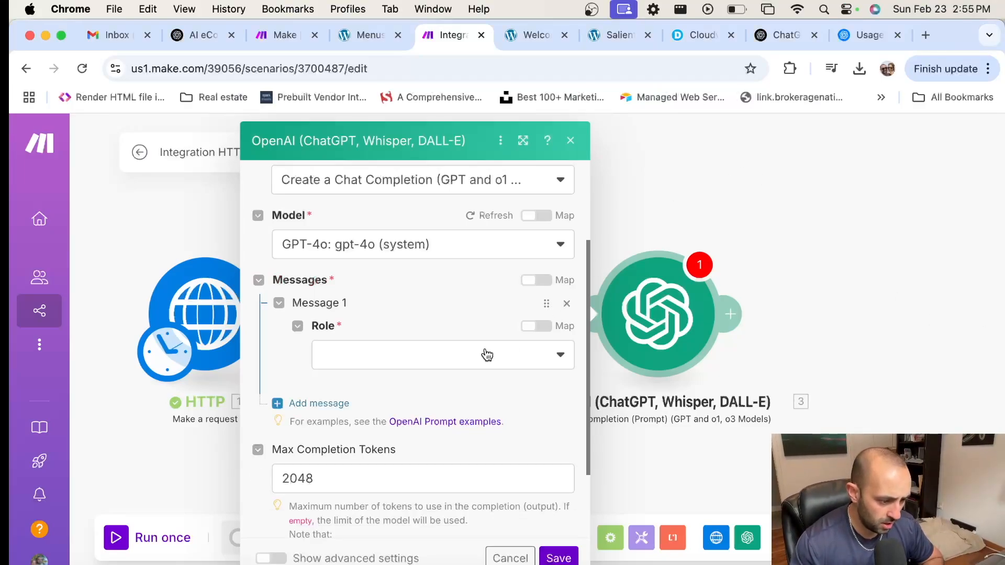
click(442, 357)
click(416, 415)
click(388, 387)
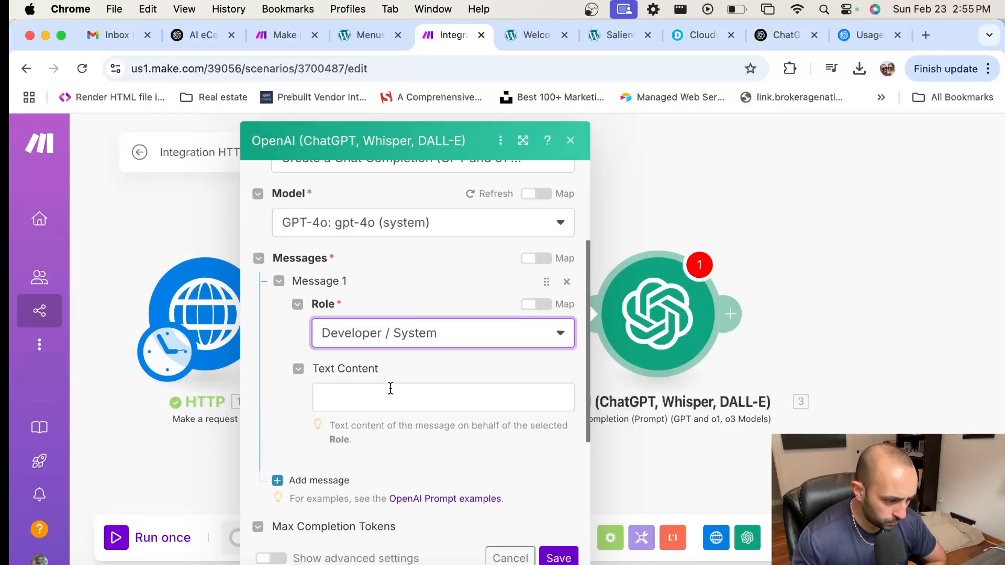
key(super+Tab)
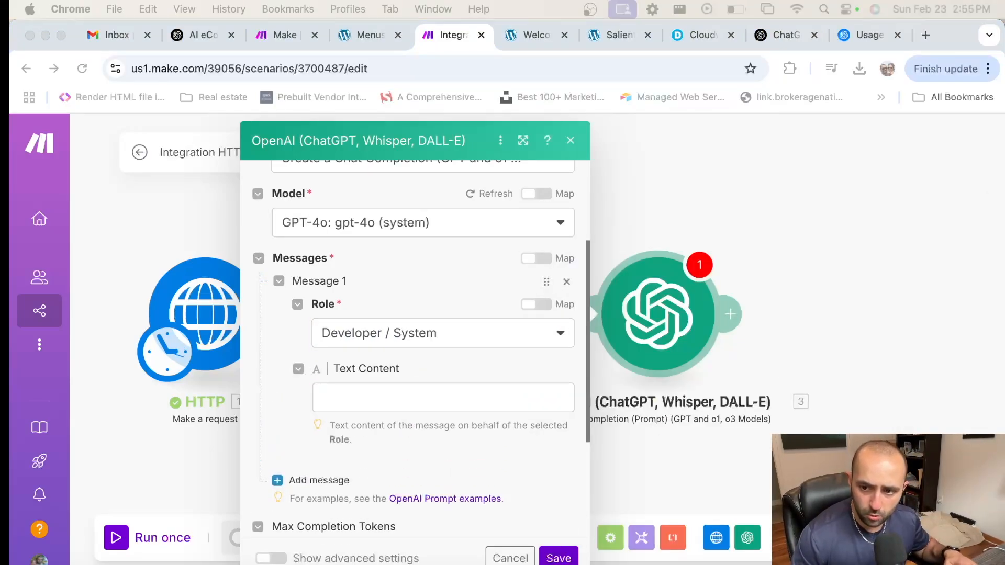
click(414, 406)
text(You are an SEO blog writing assistant, creating unique content for blog content.)
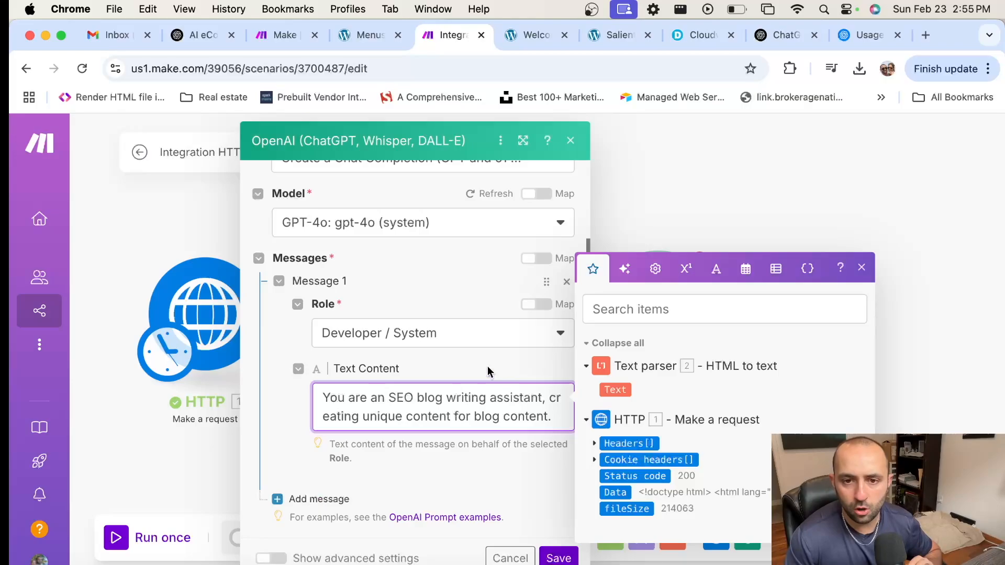
scroll(492, 313, down, 3)
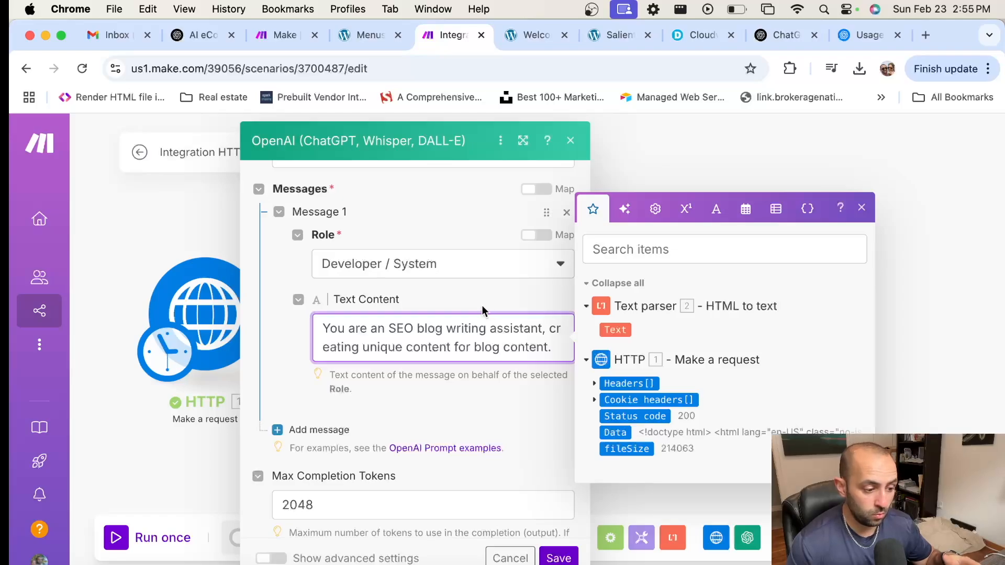
scroll(298, 368, down, 2)
Step: Add Message 2 as a User message and paste the SEO article prompt with the parsed Text mapped in
click(297, 360)
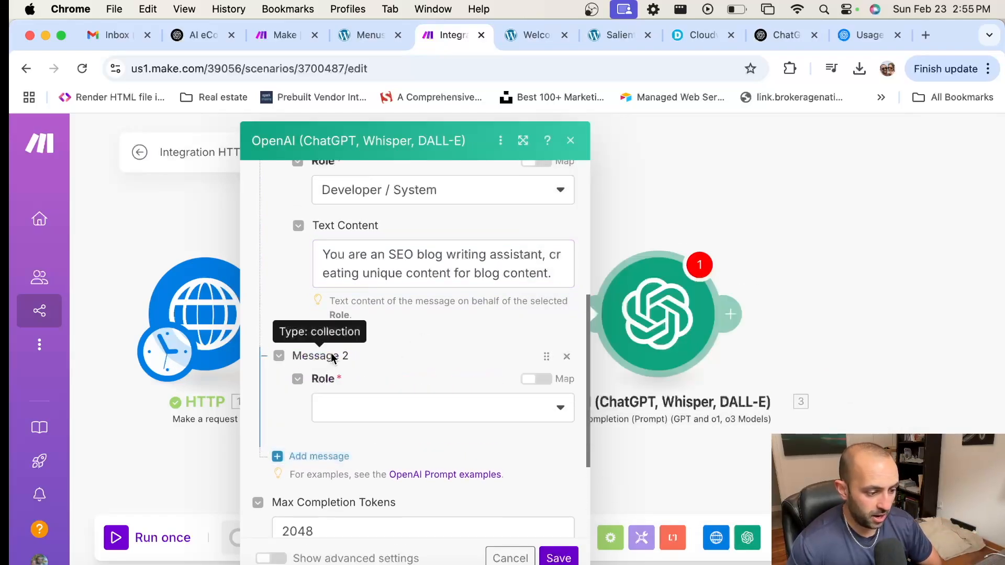
click(390, 404)
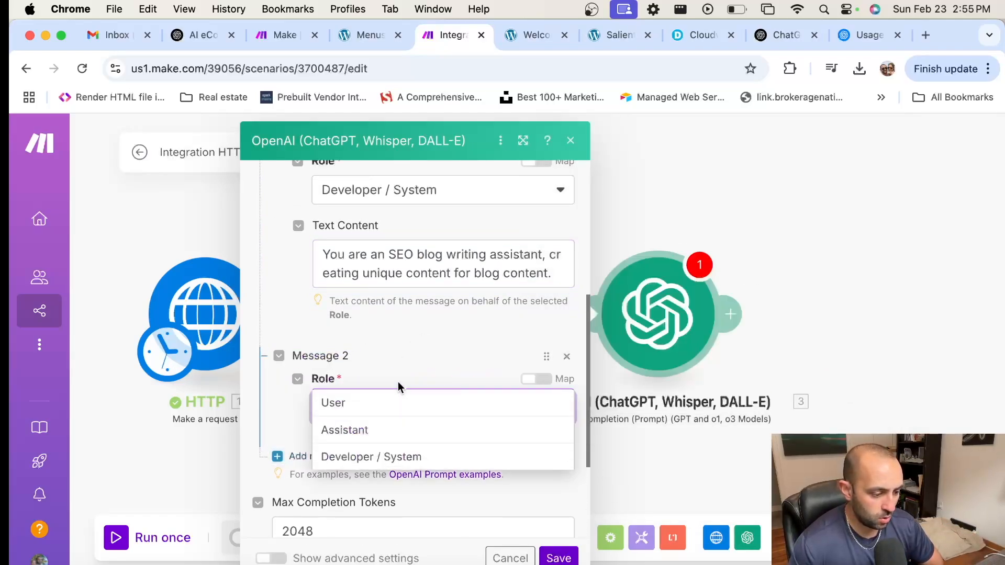
click(374, 414)
scroll(409, 366, down, 2)
click(417, 360)
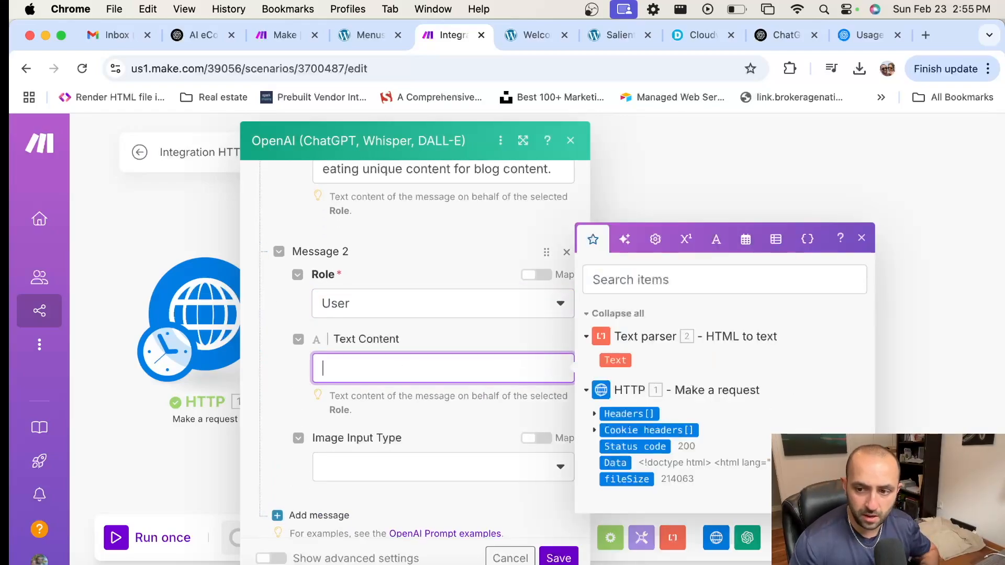
key(super+Tab)
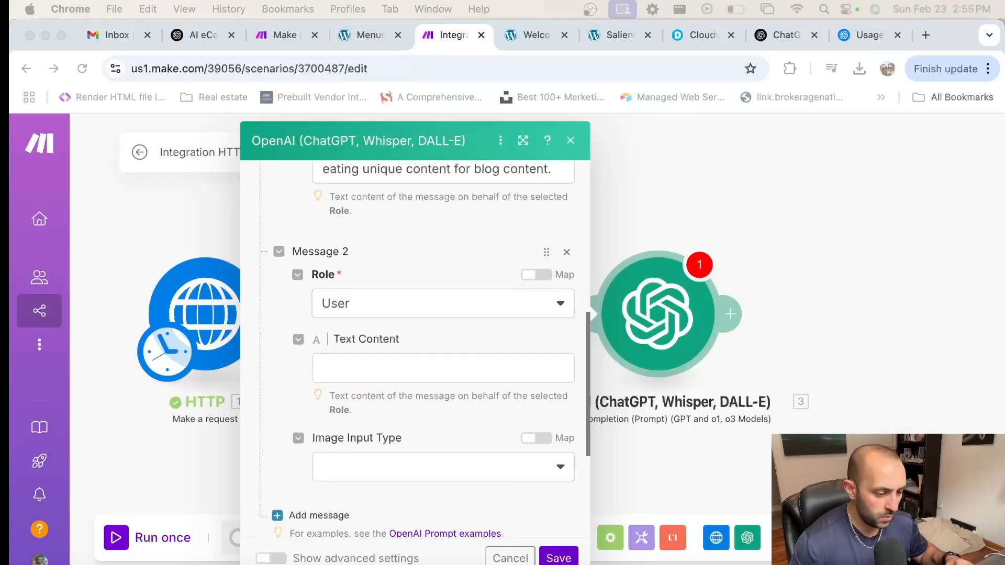
click(376, 366)
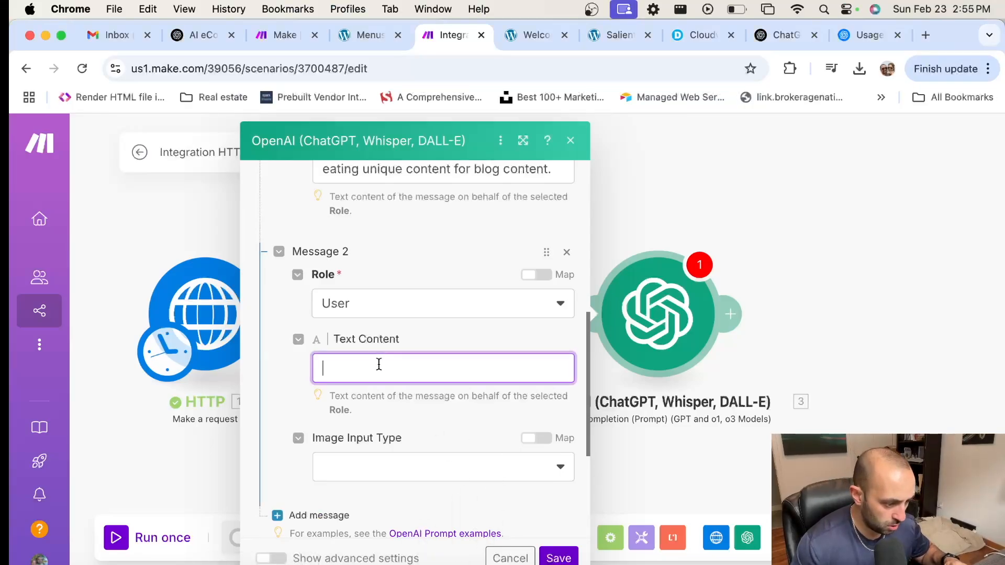
scroll(394, 285, down, 2)
key(super+v)
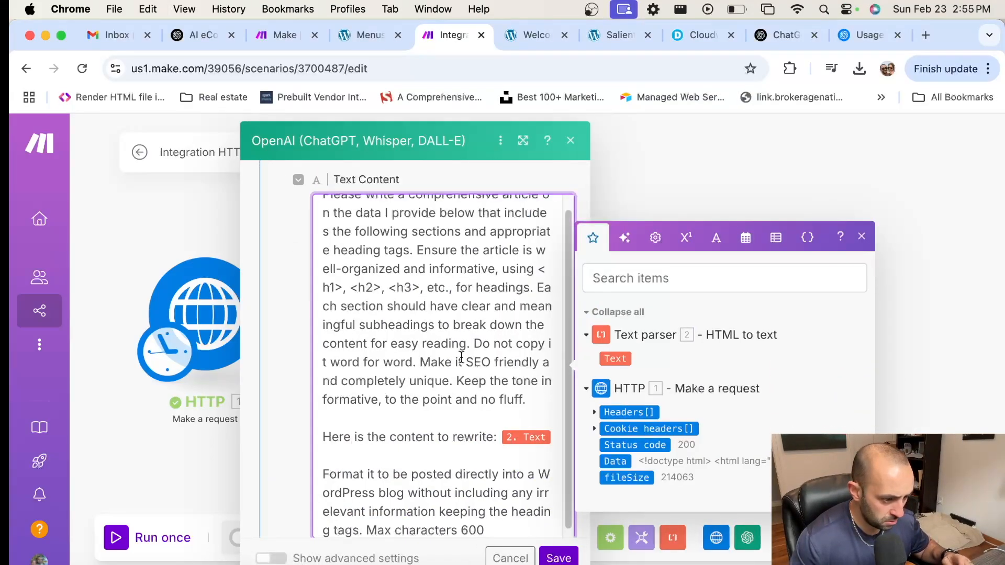
scroll(465, 350, up, 1)
scroll(419, 213, up, 2)
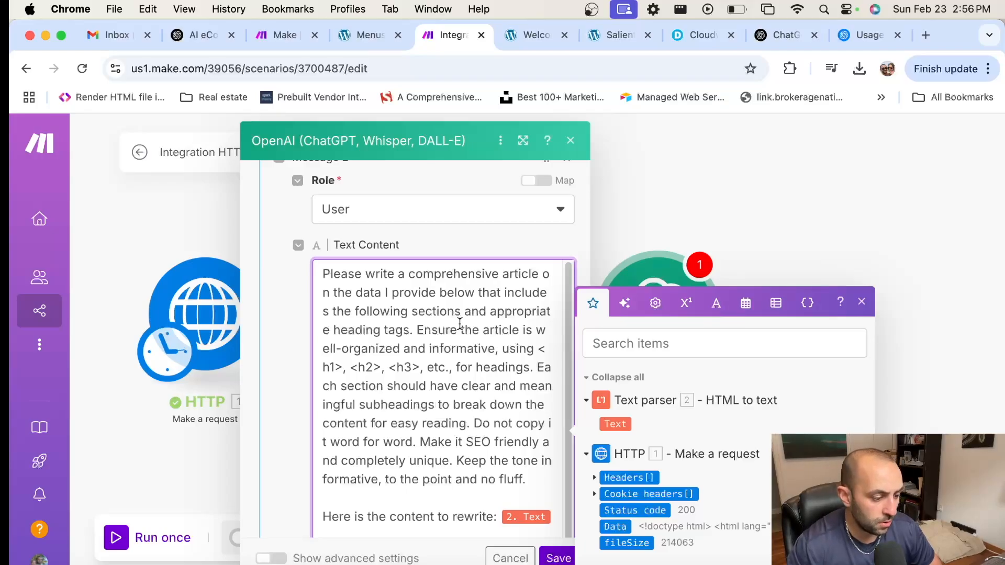
Step: Replace the mapped Text item after 'rewrite:' in Message 2 with a freshly inserted parsed Text
scroll(434, 335, down, 1)
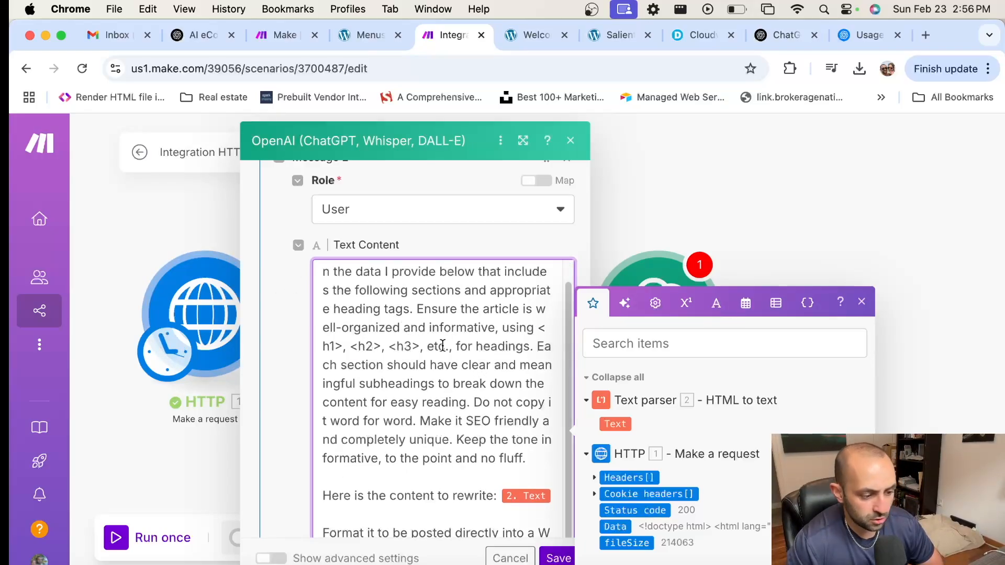
scroll(471, 339, down, 3)
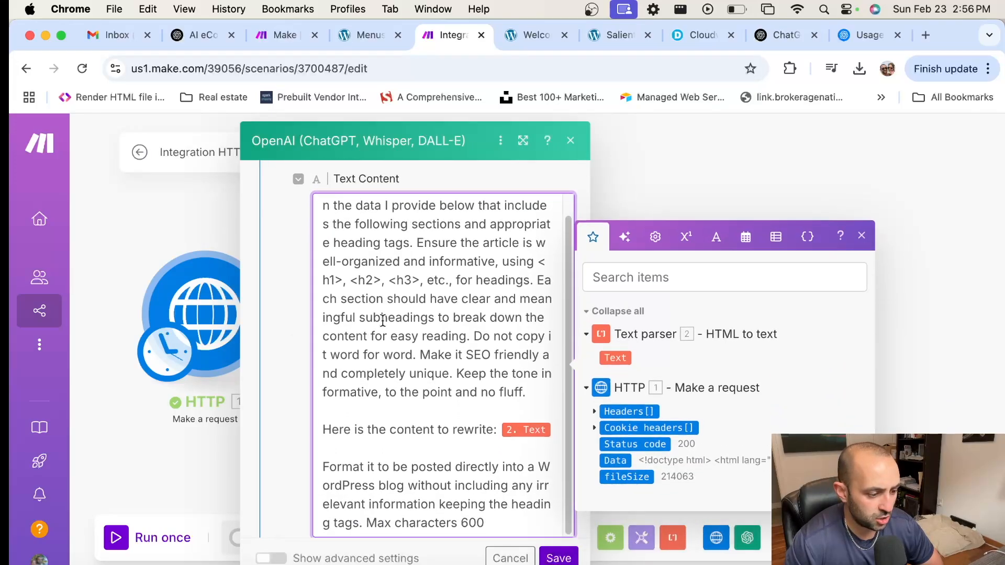
scroll(432, 303, down, 1)
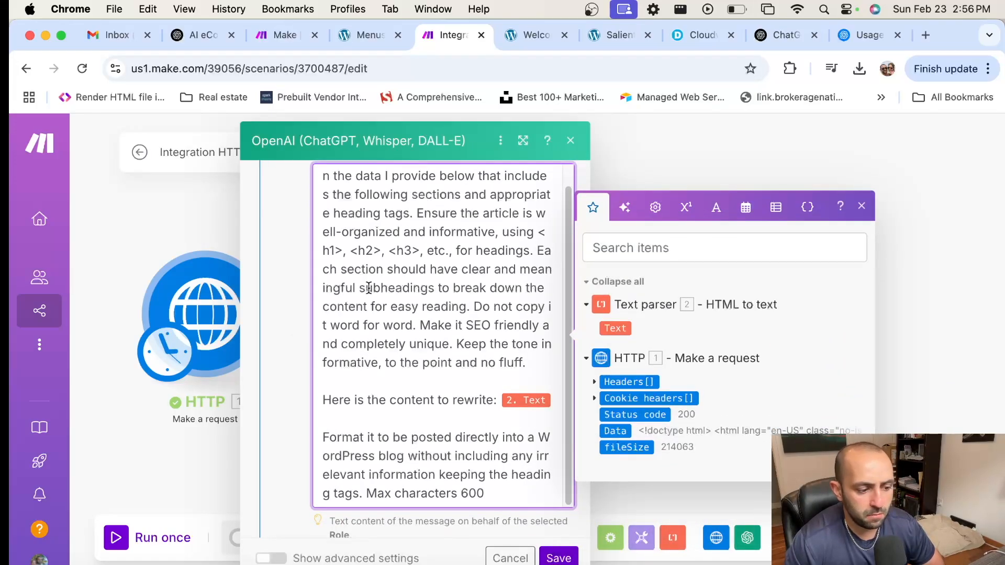
scroll(403, 296, down, 1)
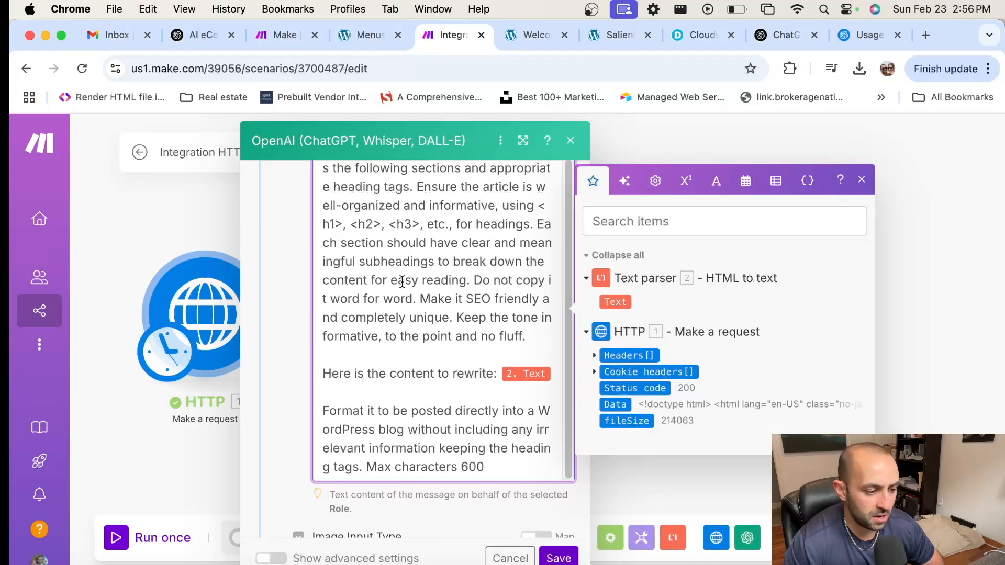
drag(473, 280, 430, 300)
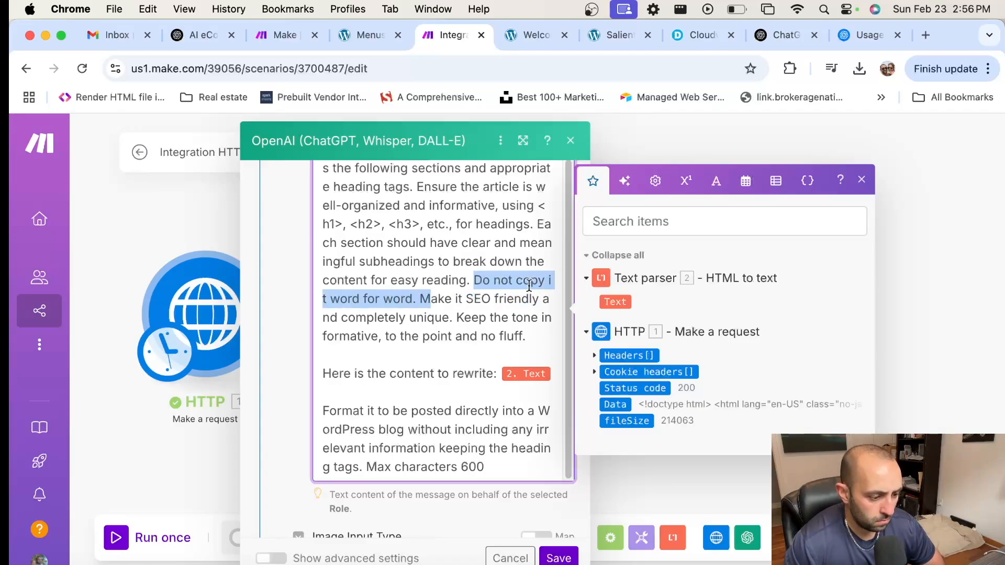
click(551, 281)
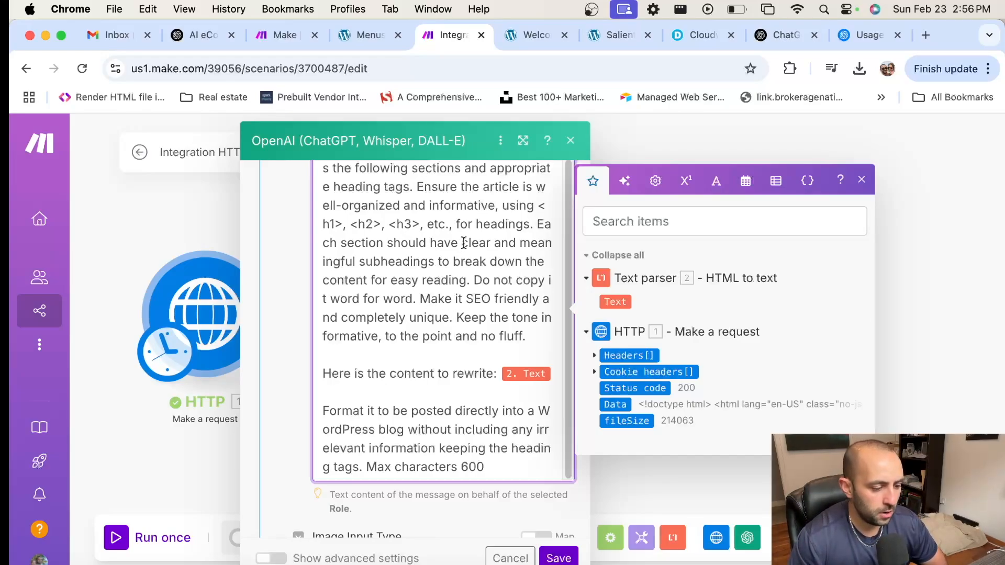
scroll(464, 245, down, 1)
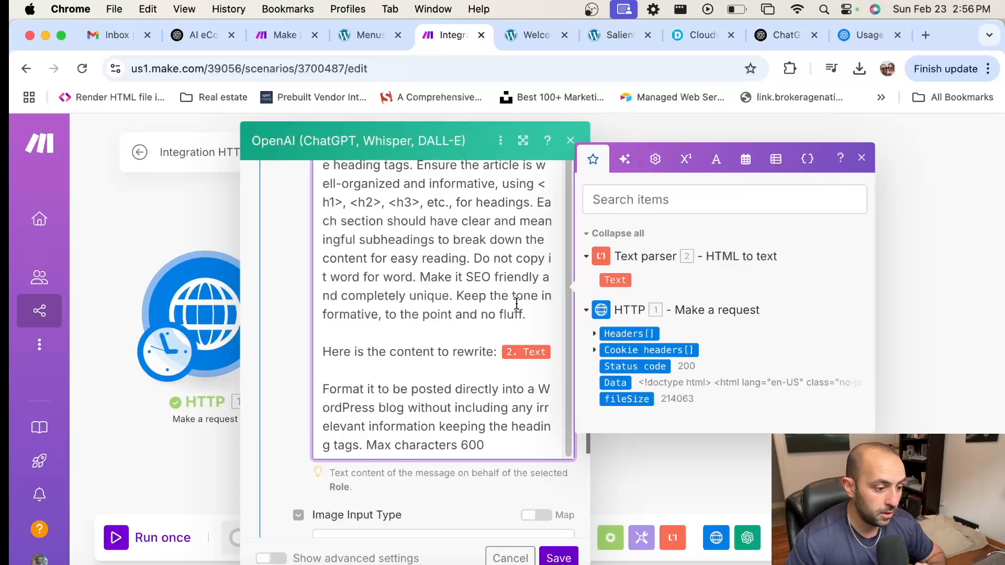
drag(539, 313, 457, 296)
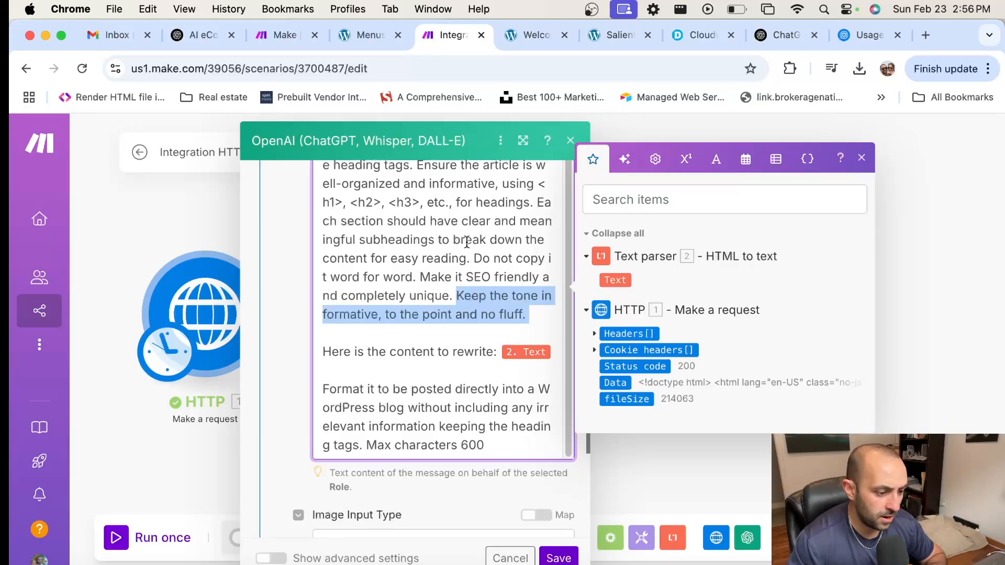
scroll(479, 281, down, 2)
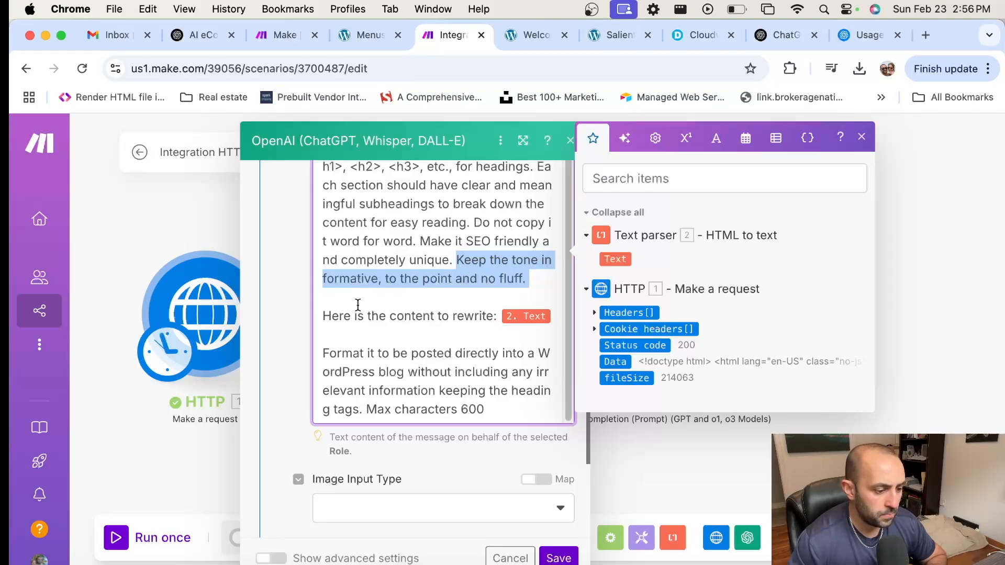
click(321, 315)
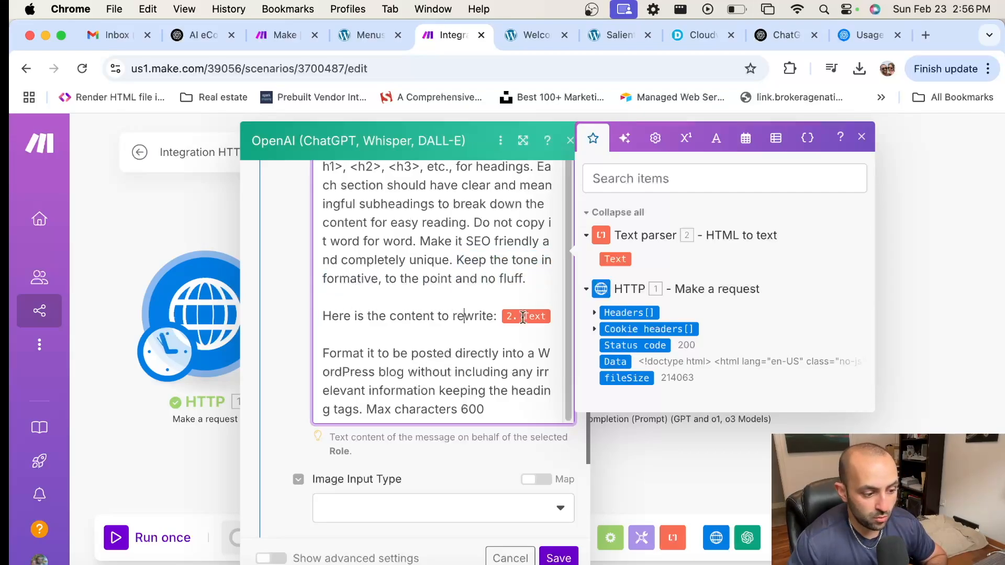
click(463, 316)
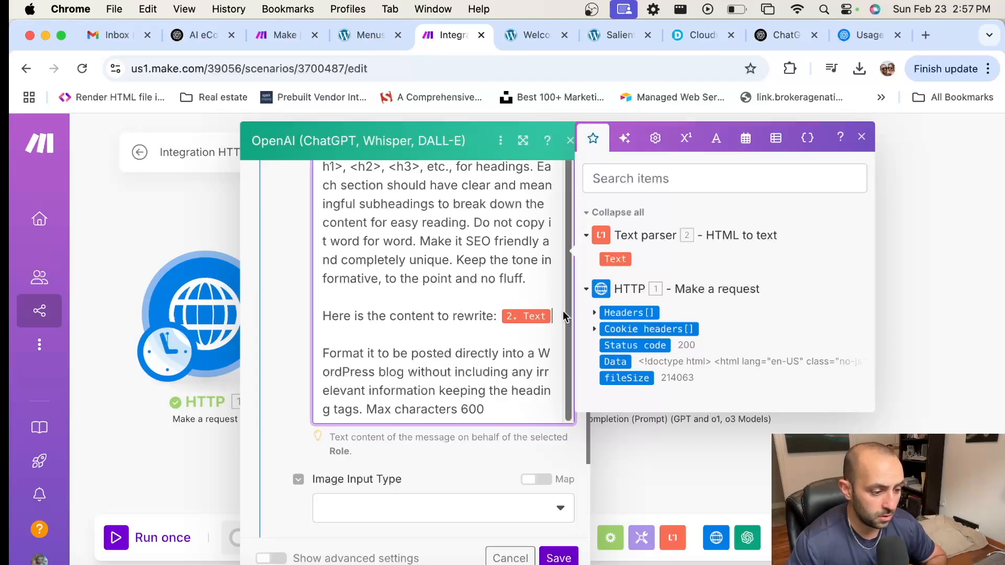
key(BackSpace)
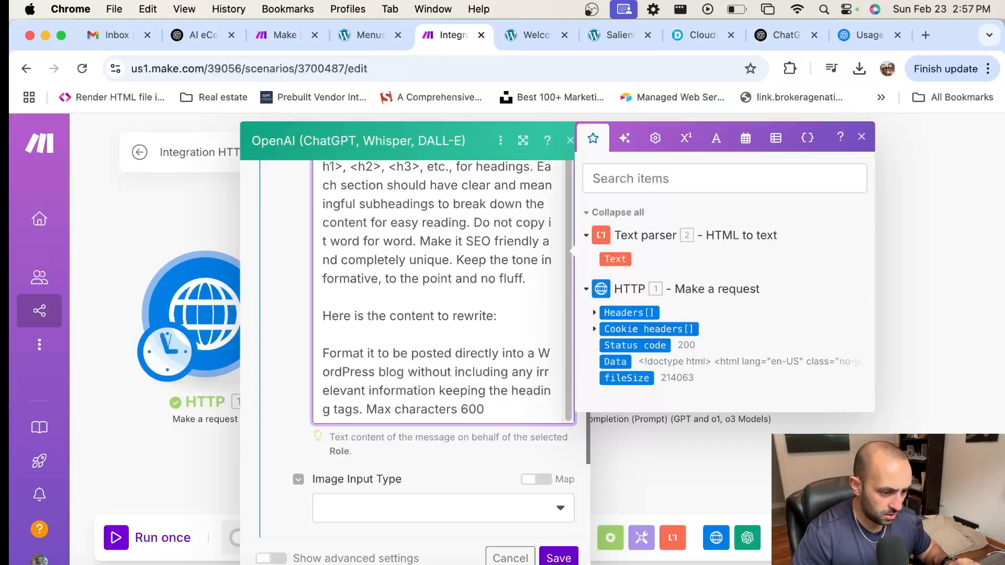
click(622, 259)
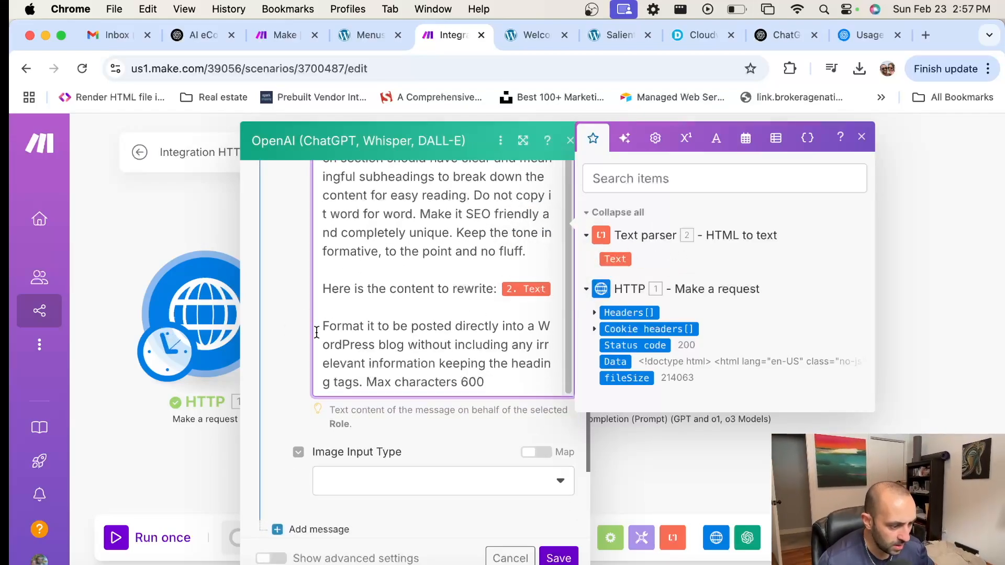
Step: Change the prompt's limit line from 'Max characters 600' to 'Maximum word count 1000 words.'
double_click(335, 327)
click(368, 327)
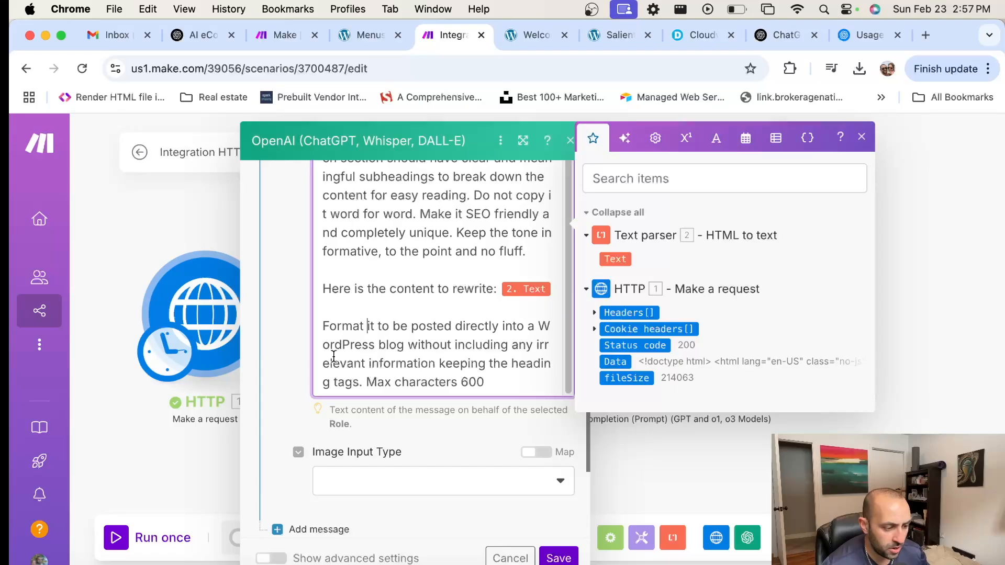
click(511, 382)
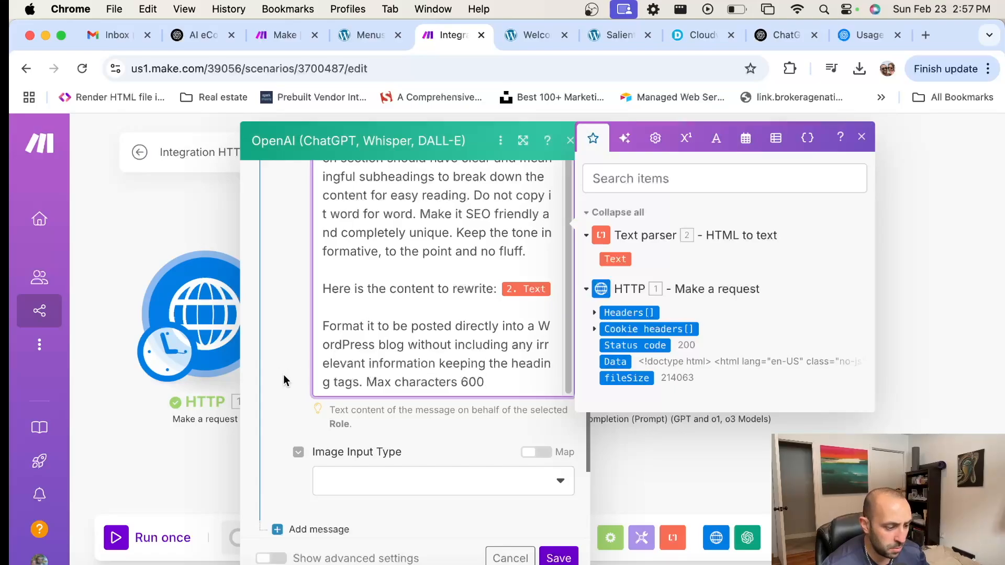
click(439, 382)
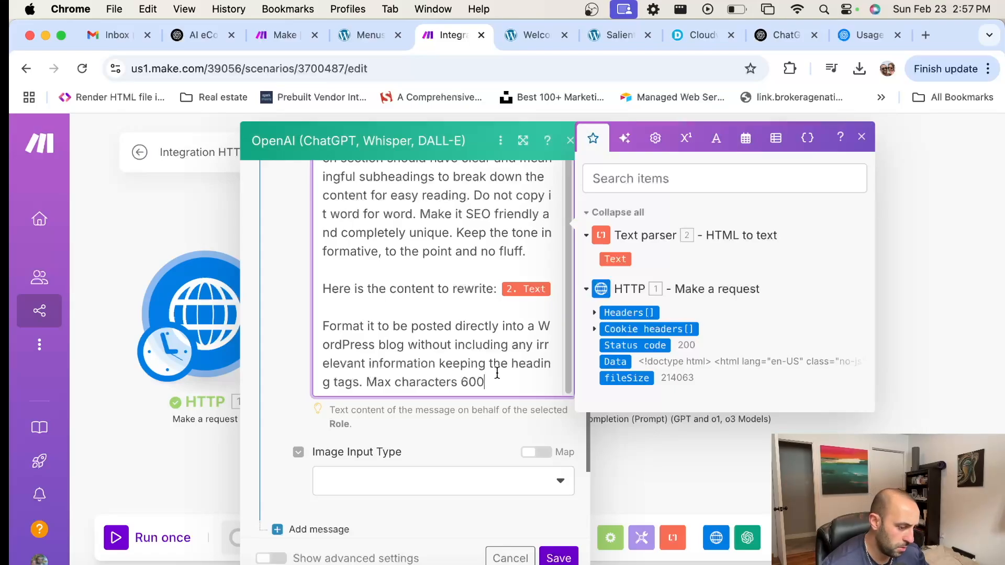
drag(459, 382, 396, 384)
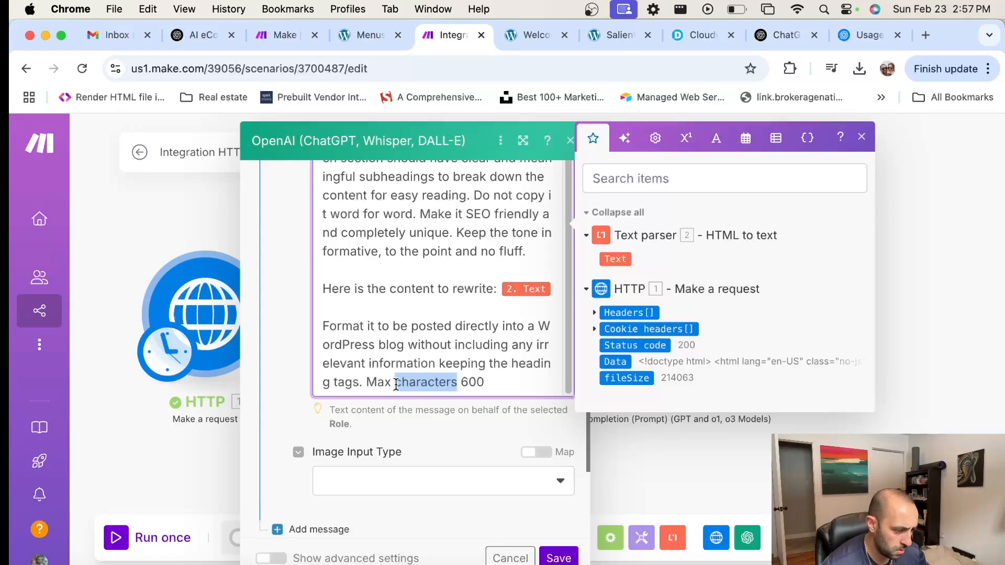
text(word count)
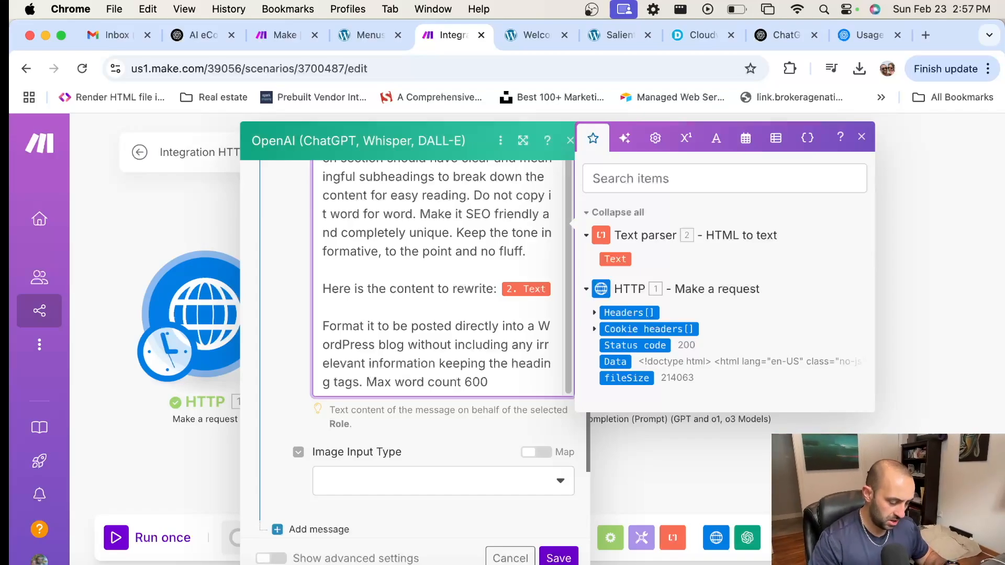
key(BackSpace)
key(BackSpace)
key(BackSpace)
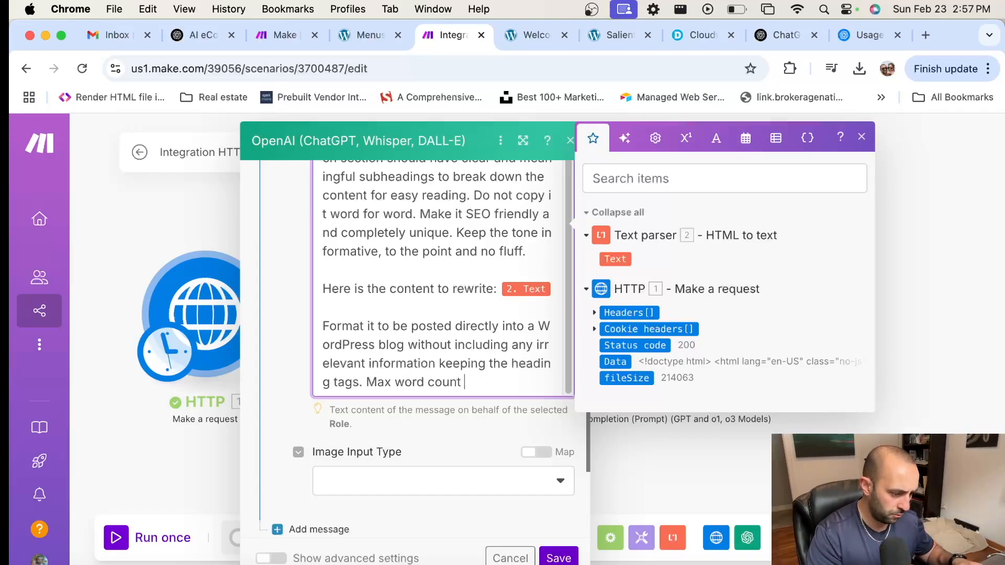
text(`100)
key(BackSpace)
key(BackSpace)
key(BackSpace)
key(BackSpace)
text(1000.)
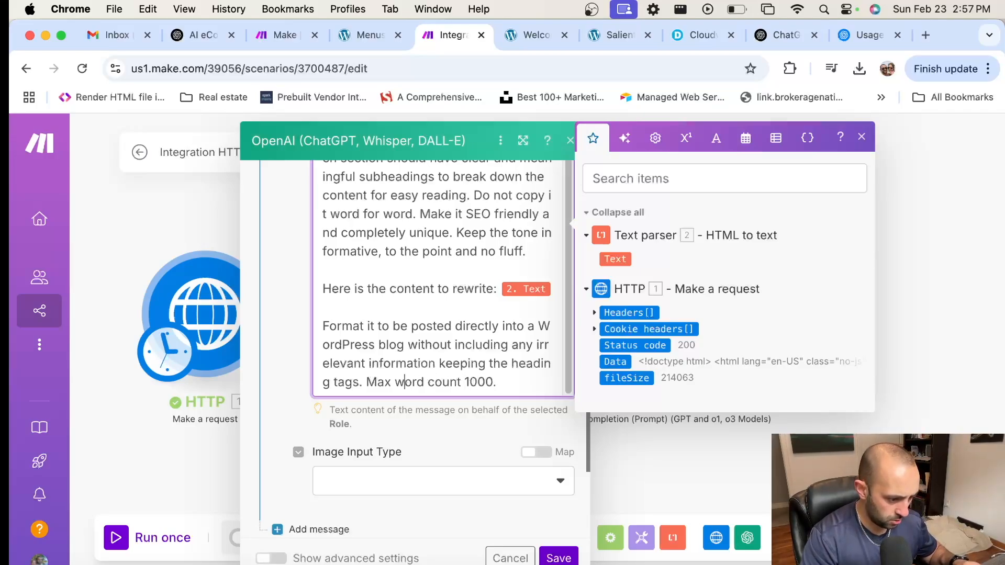
text(imum)
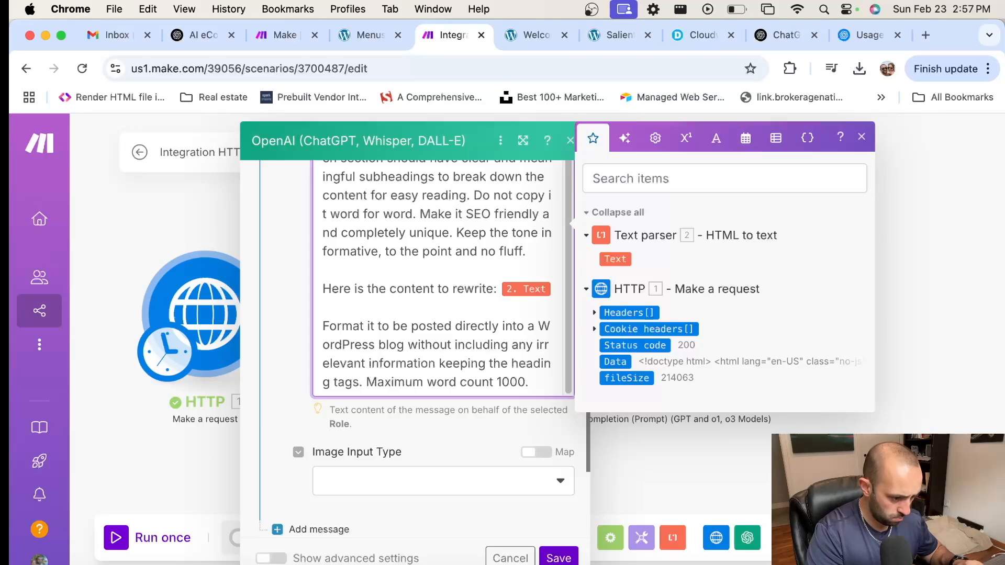
text( words)
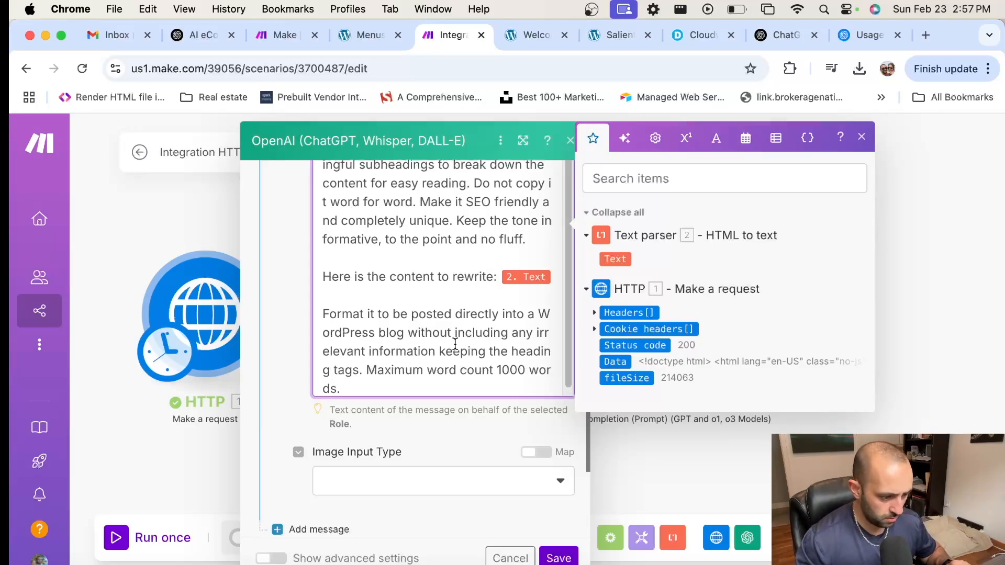
Step: Add a third message, Message 3, to the OpenAI prompt
scroll(454, 344, down, 1)
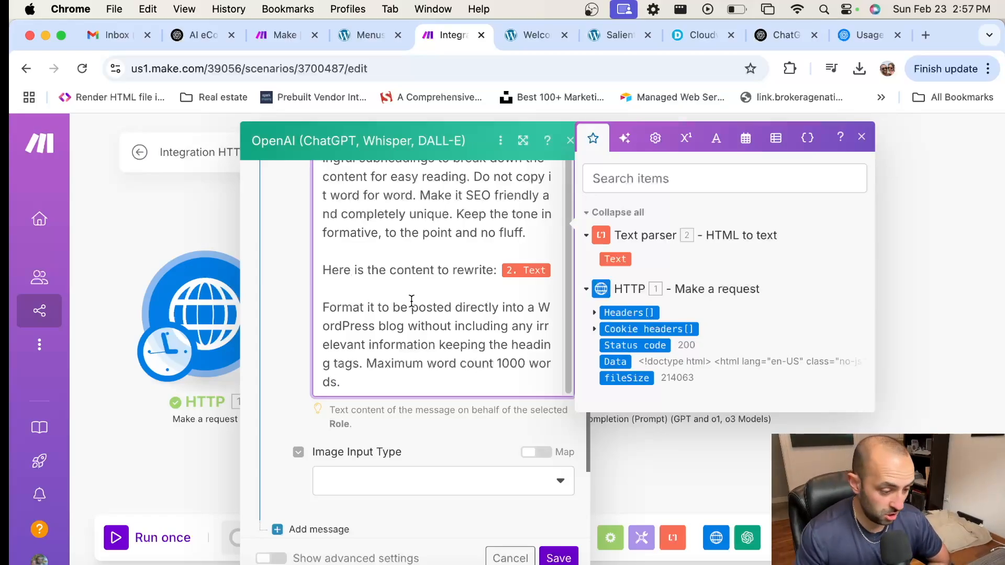
scroll(411, 294, down, 2)
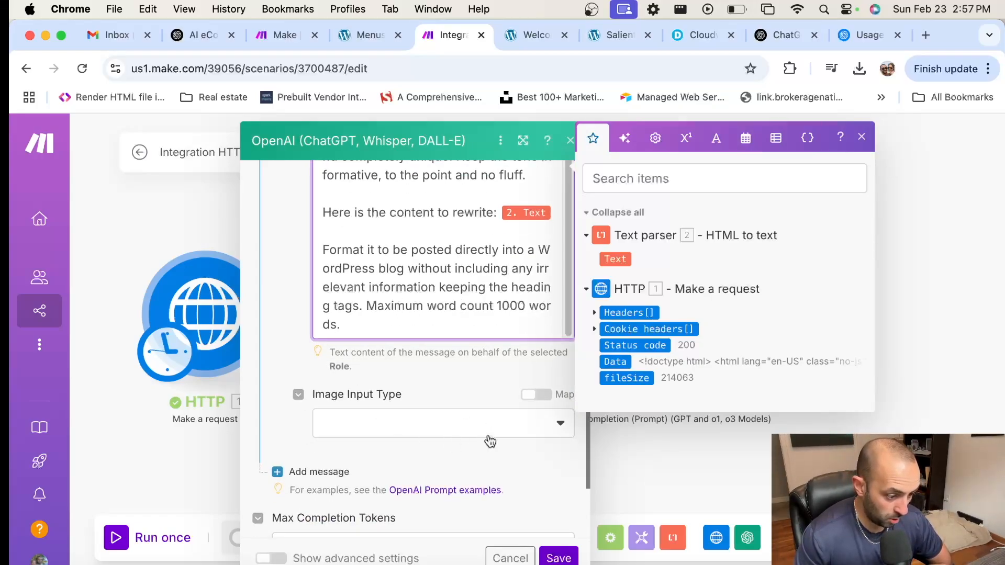
scroll(444, 372, down, 1)
scroll(440, 361, up, 10)
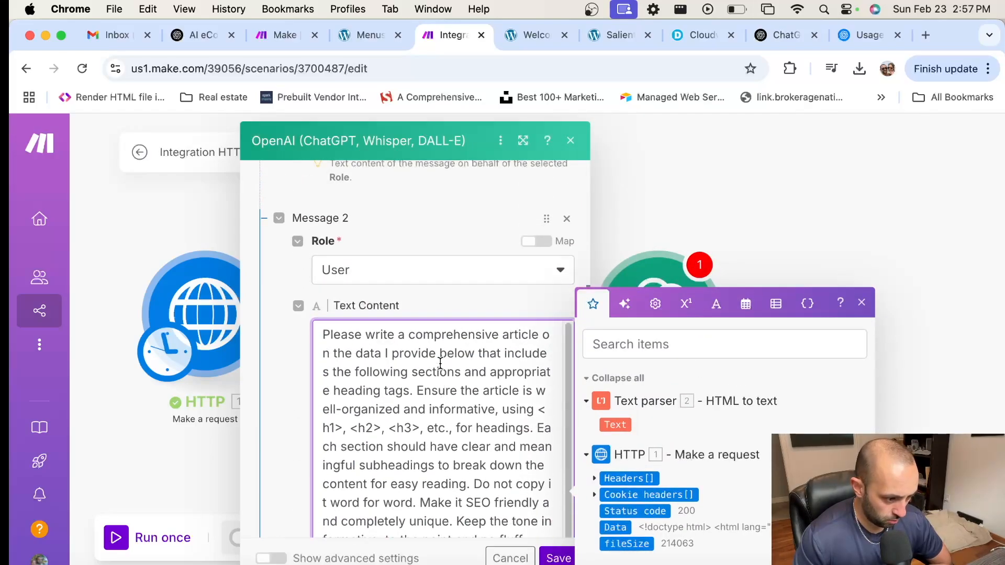
scroll(435, 341, up, 3)
scroll(414, 309, down, 4)
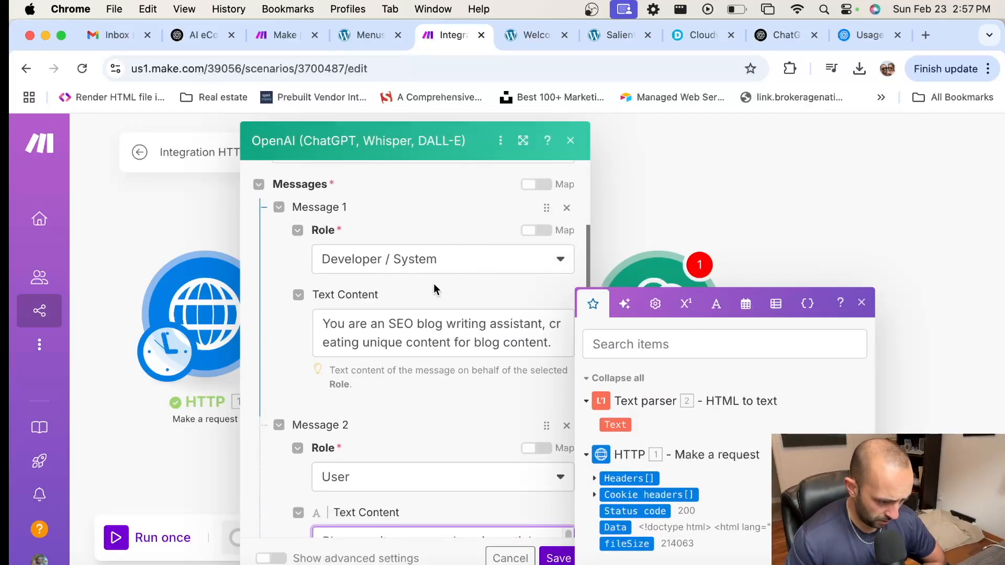
scroll(433, 287, down, 1)
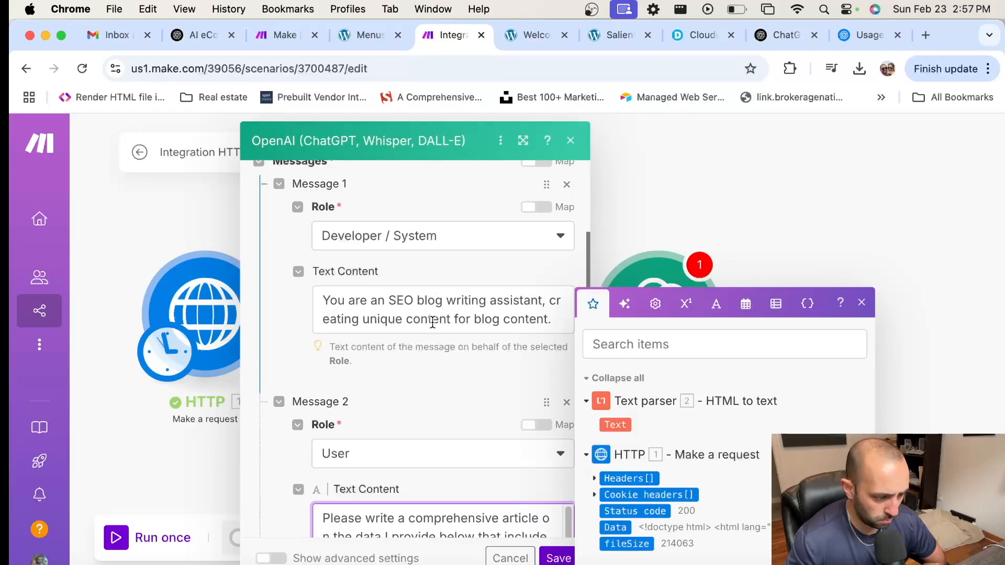
scroll(469, 303, down, 5)
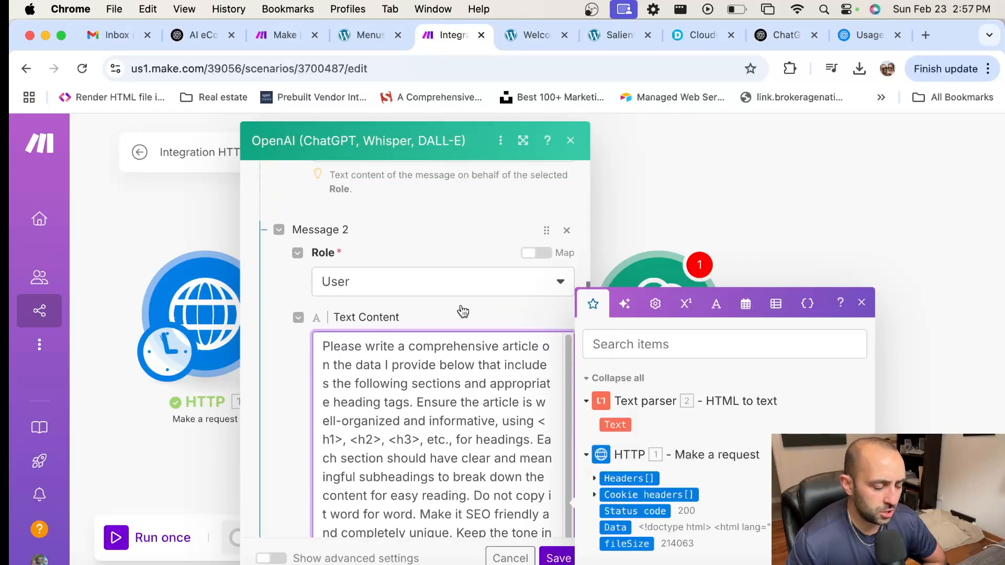
scroll(460, 262, up, 3)
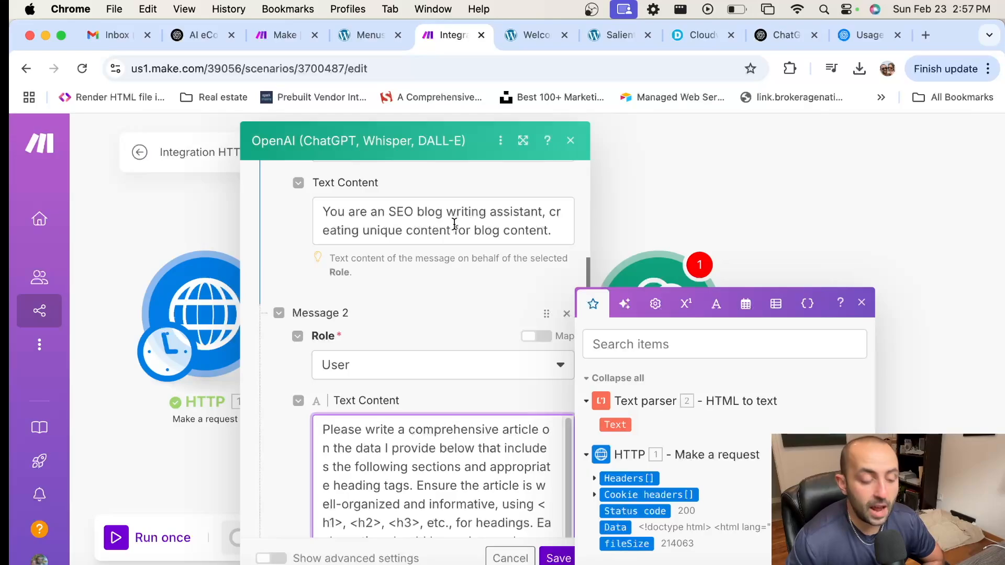
scroll(371, 291, down, 3)
scroll(398, 304, down, 1)
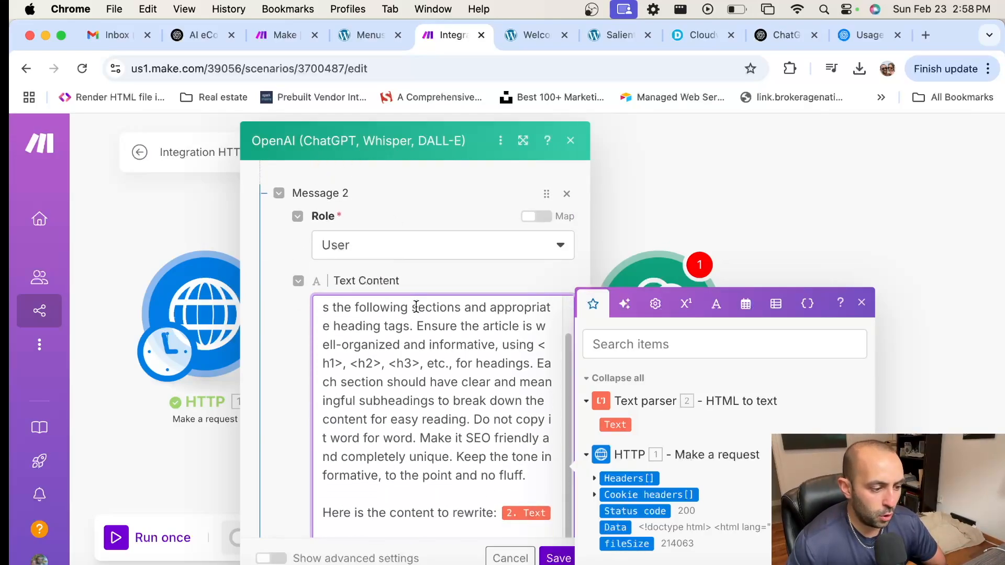
scroll(293, 303, down, 5)
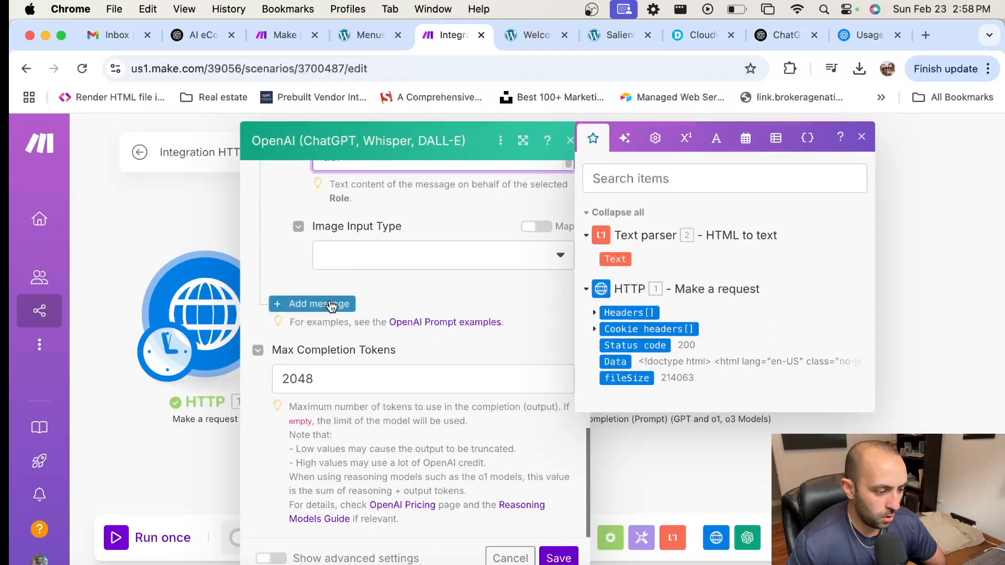
click(320, 303)
click(404, 362)
click(370, 413)
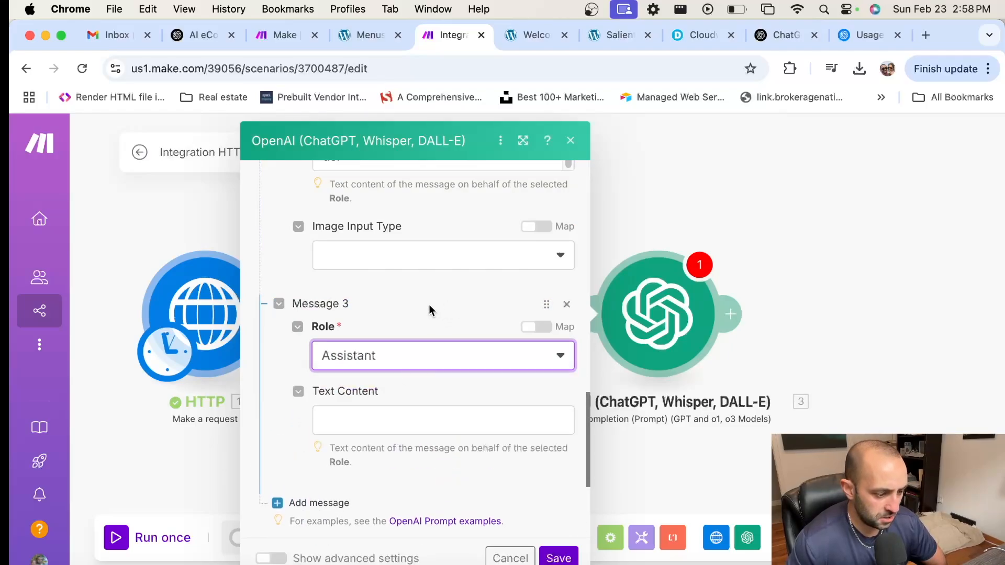
scroll(413, 325, down, 2)
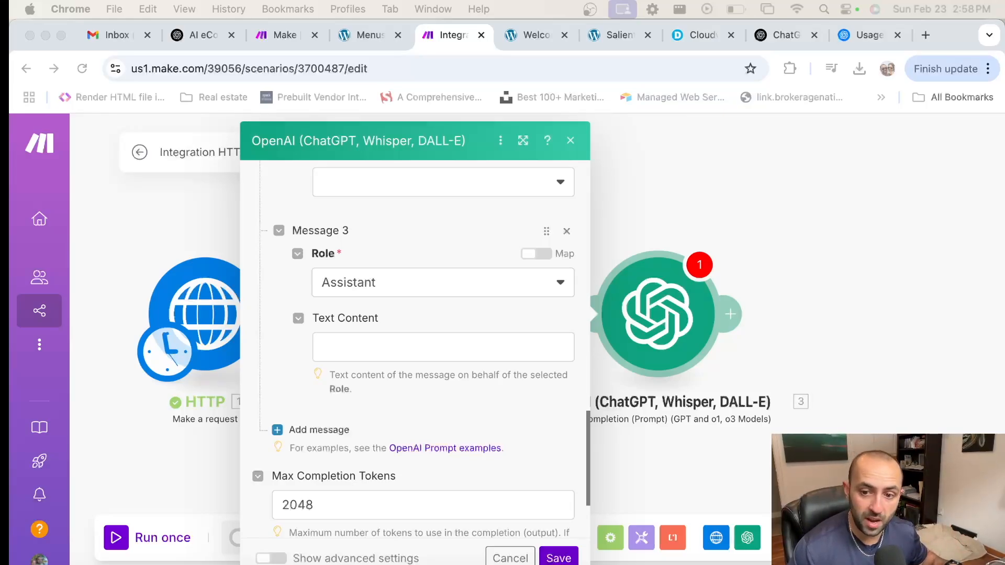
click(400, 348)
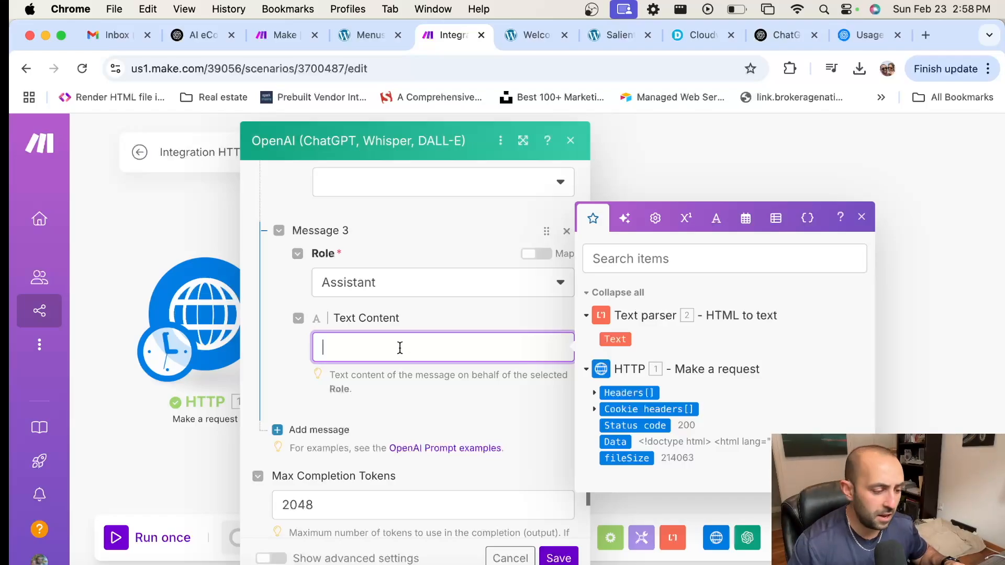
key(super+v)
scroll(466, 351, up, 5)
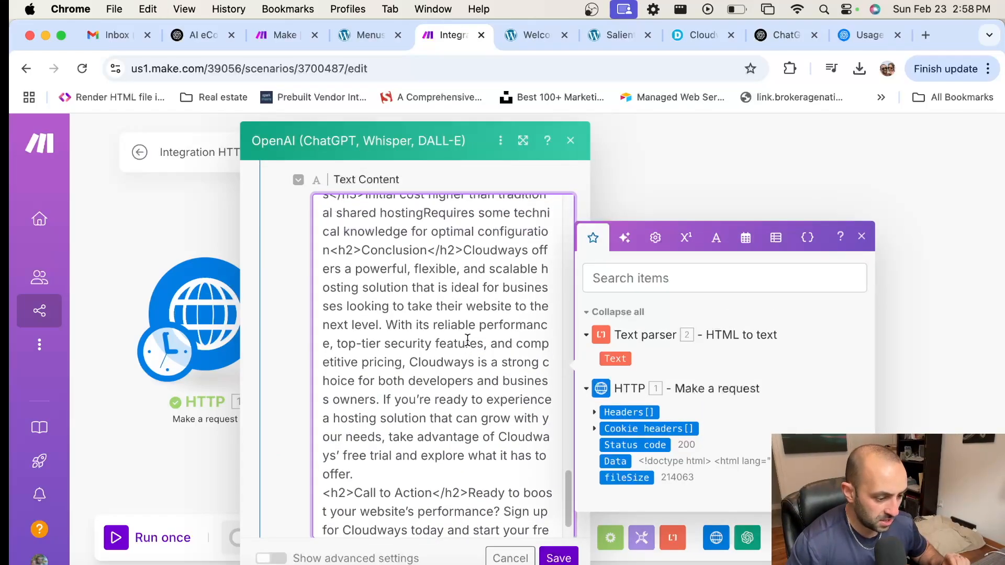
scroll(466, 325, up, 10)
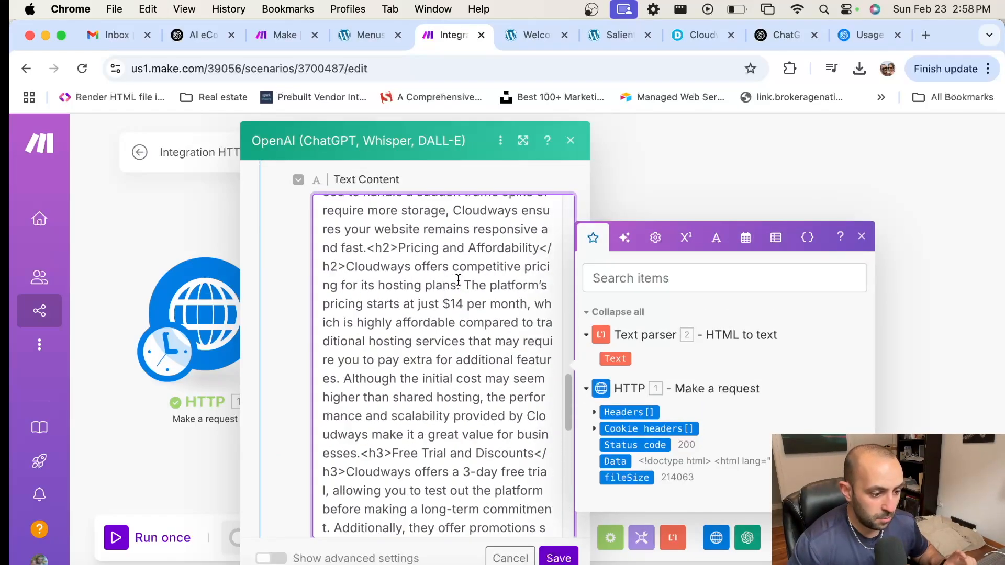
scroll(457, 280, up, 10)
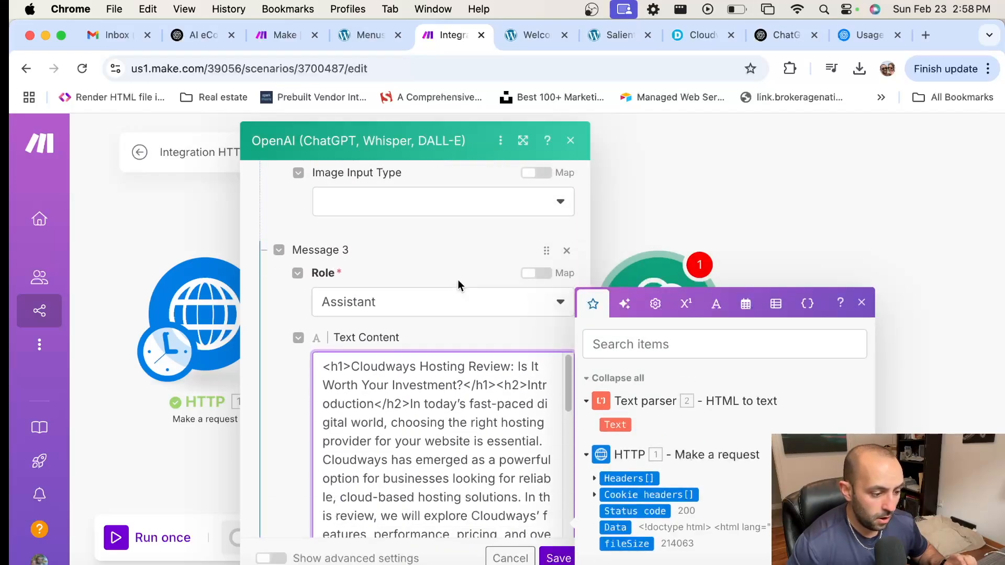
scroll(457, 304, down, 3)
scroll(458, 324, down, 1)
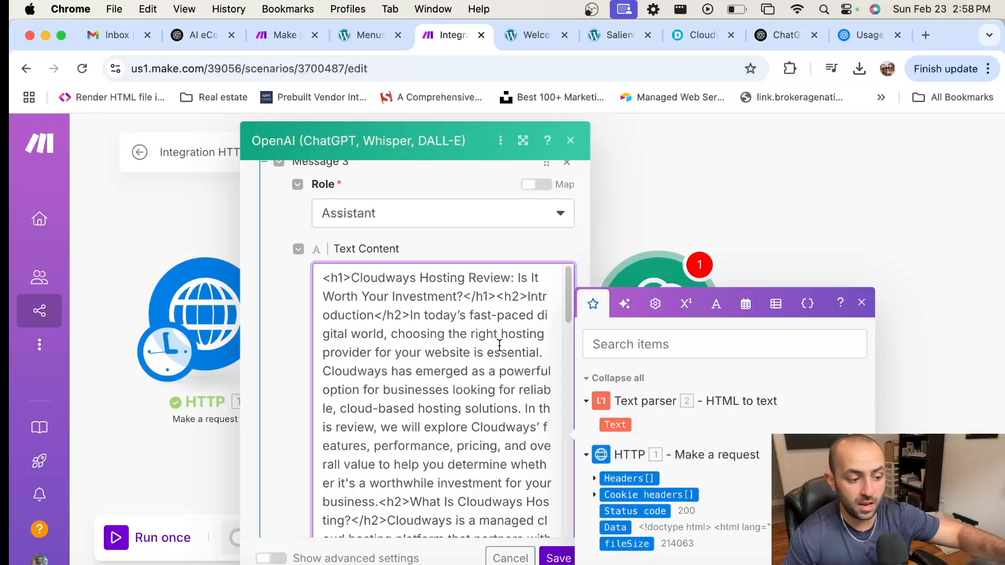
scroll(493, 340, down, 10)
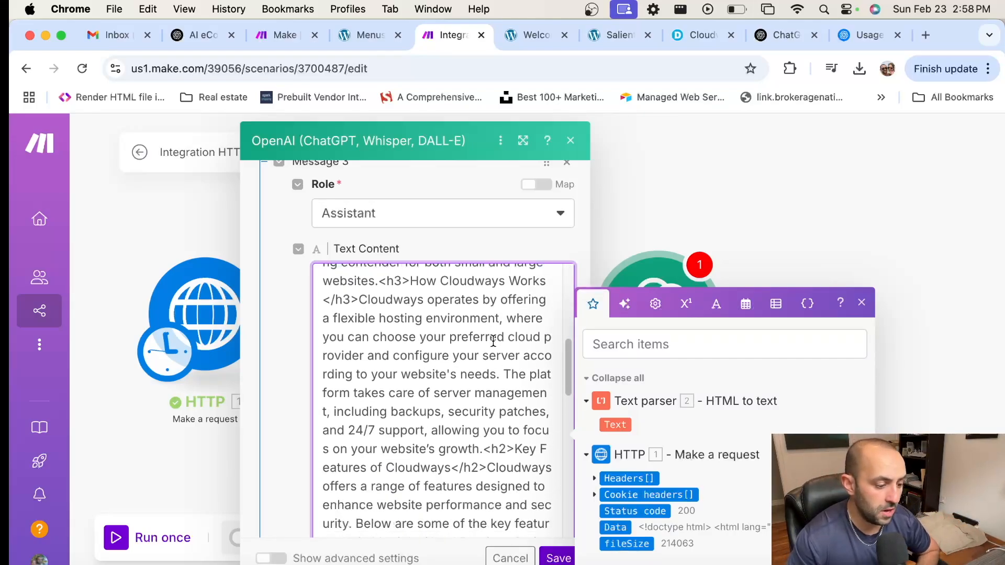
scroll(493, 341, down, 15)
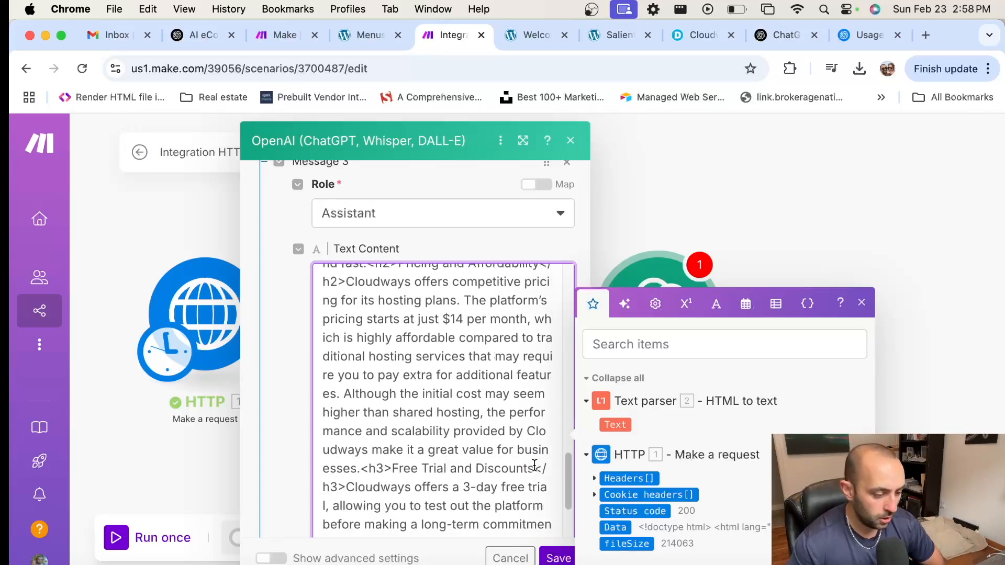
scroll(481, 424, down, 10)
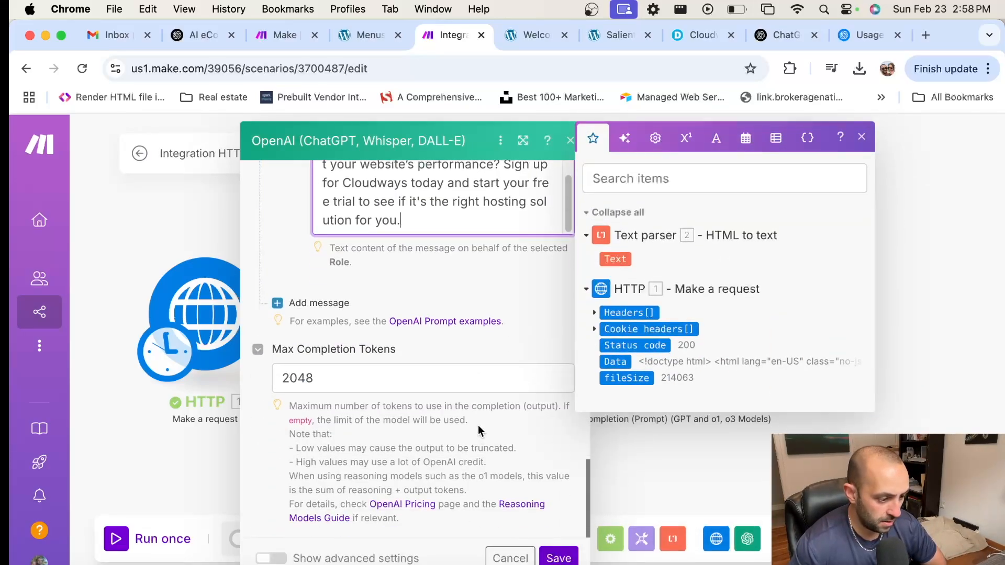
click(348, 381)
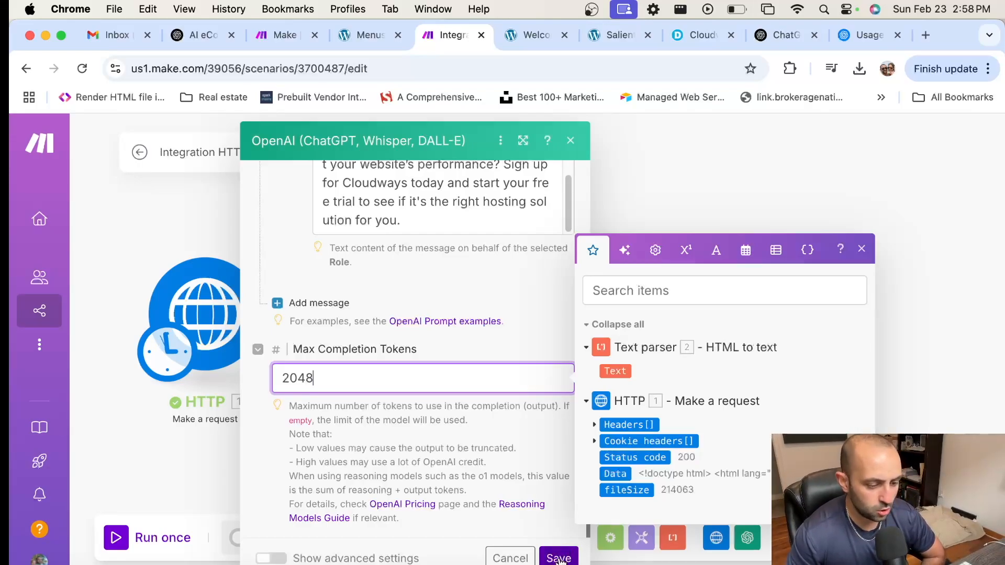
Step: Save the OpenAI module, run the scenario once and open the OpenAI run output
click(559, 559)
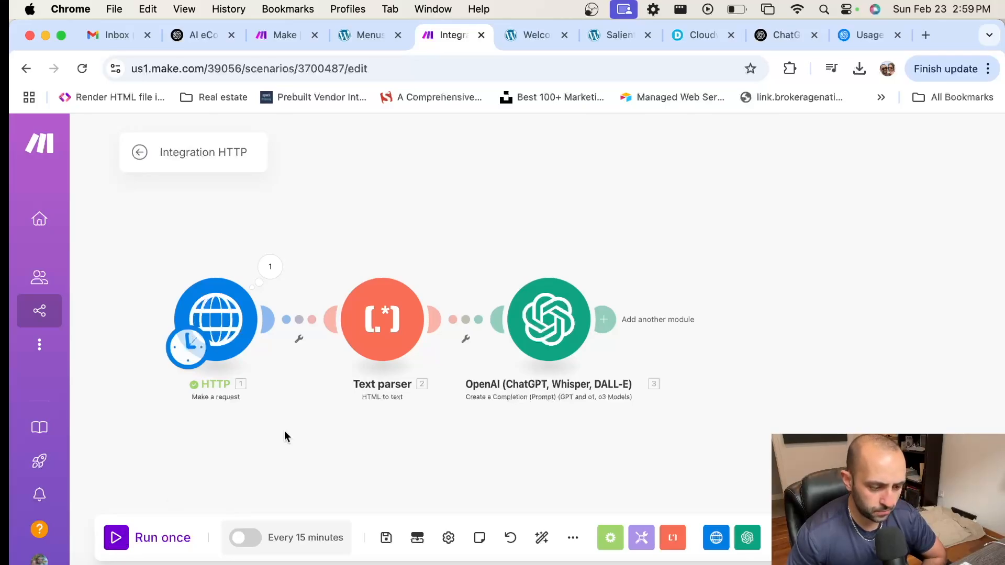
click(116, 538)
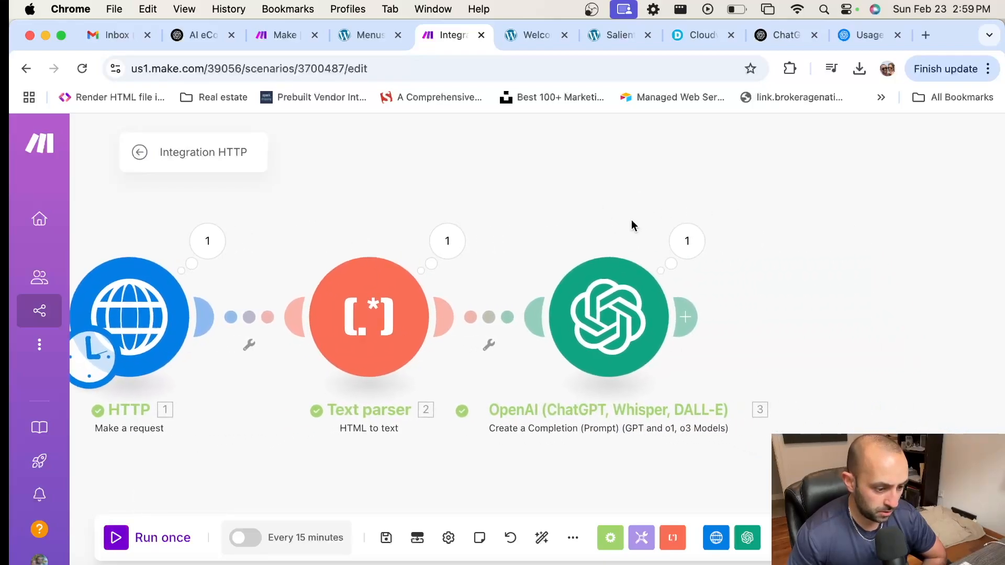
click(672, 236)
Step: Inspect the run's token usage and the system and user input messages
scroll(383, 373, down, 2)
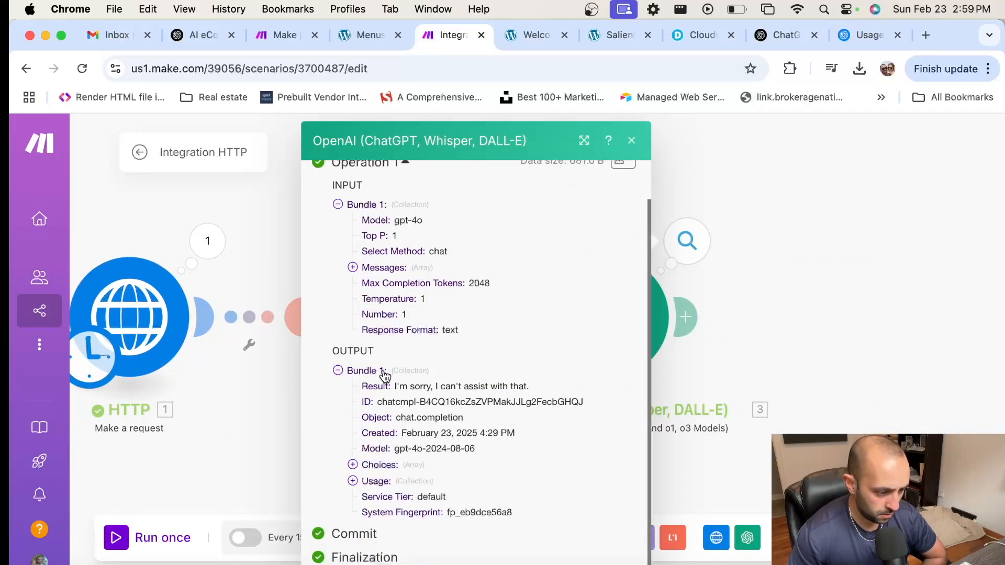
click(361, 482)
scroll(503, 382, down, 2)
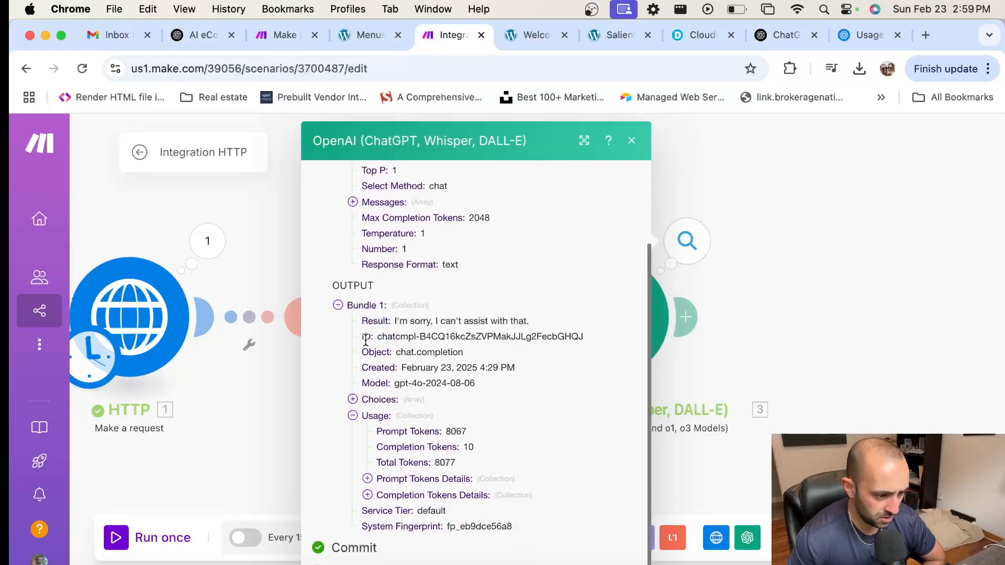
scroll(373, 316, up, 3)
click(373, 286)
click(368, 302)
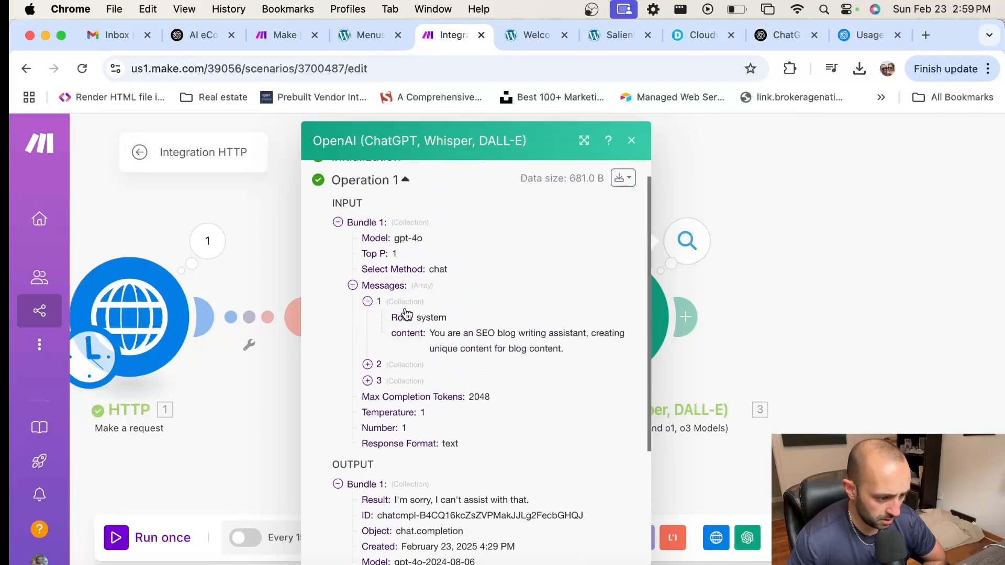
click(379, 368)
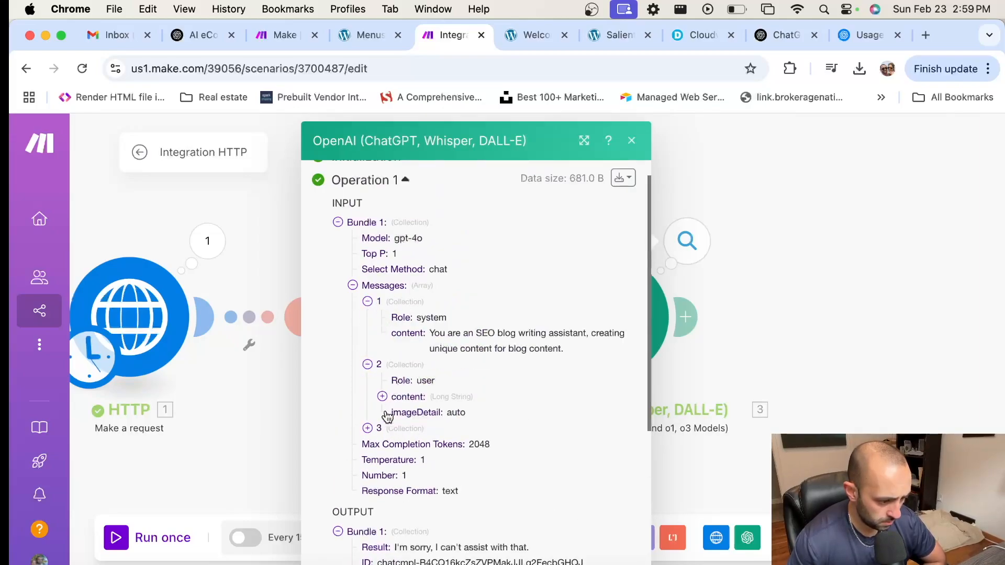
click(394, 402)
scroll(397, 398, down, 15)
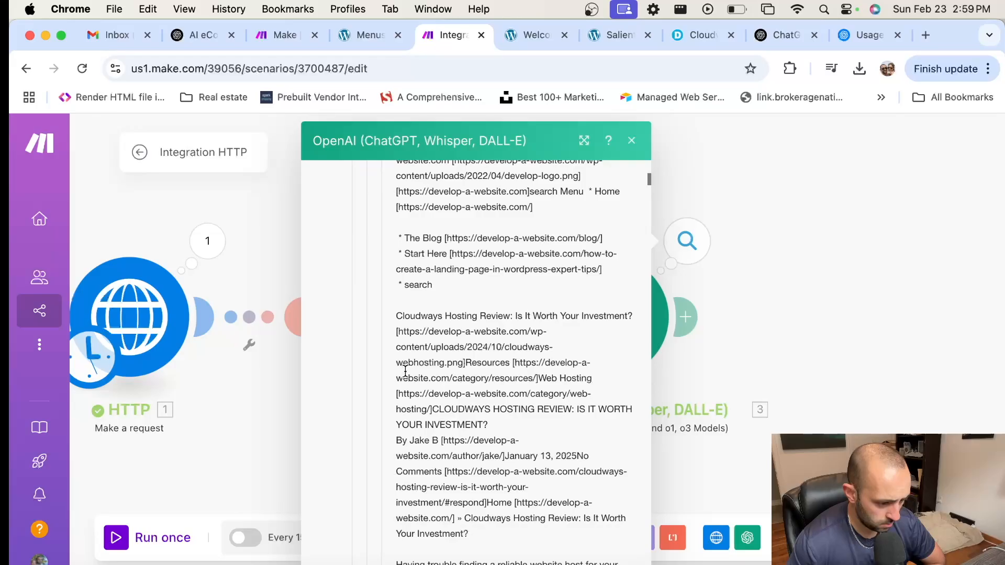
scroll(404, 370, down, 15)
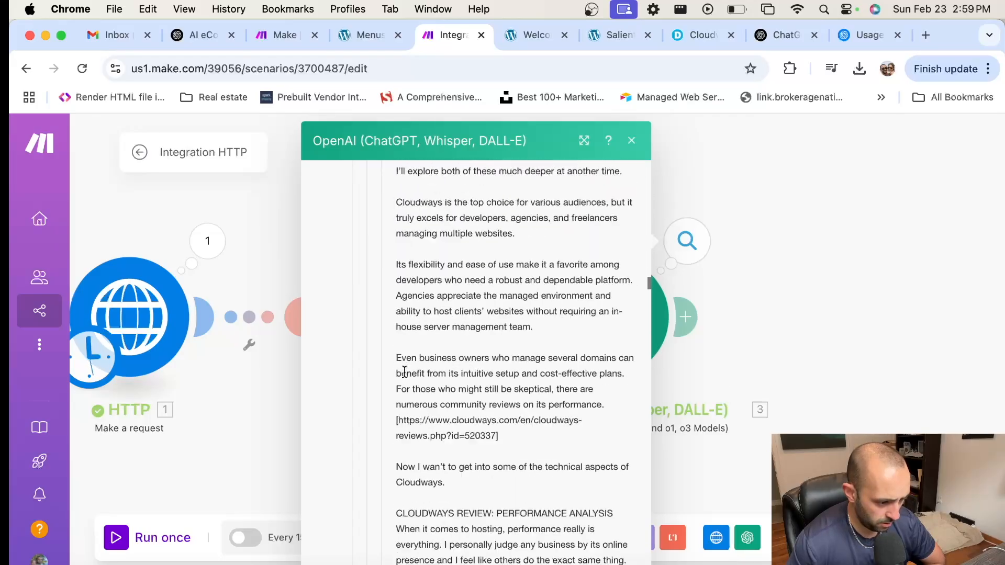
scroll(404, 367, down, 20)
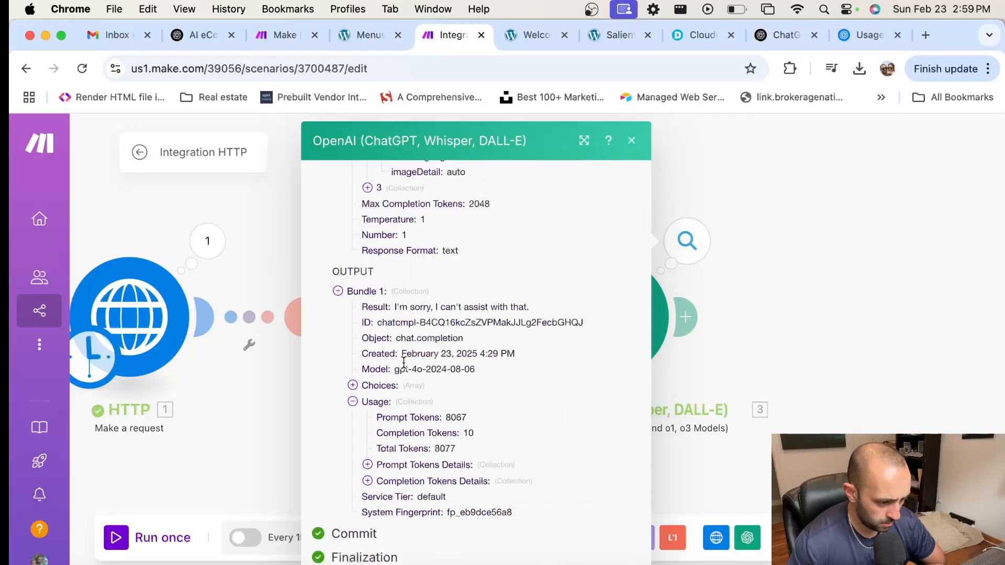
scroll(391, 217, up, 1)
Step: Check the returned choice's reply, "I'm sorry, I can't assist with that.", then close the output
click(367, 200)
click(413, 233)
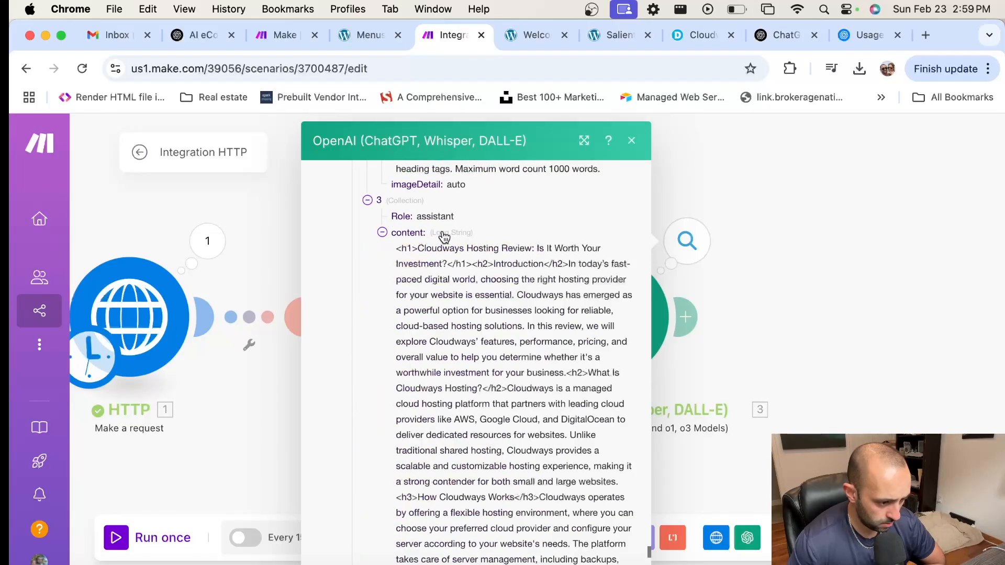
click(448, 235)
scroll(453, 324, down, 2)
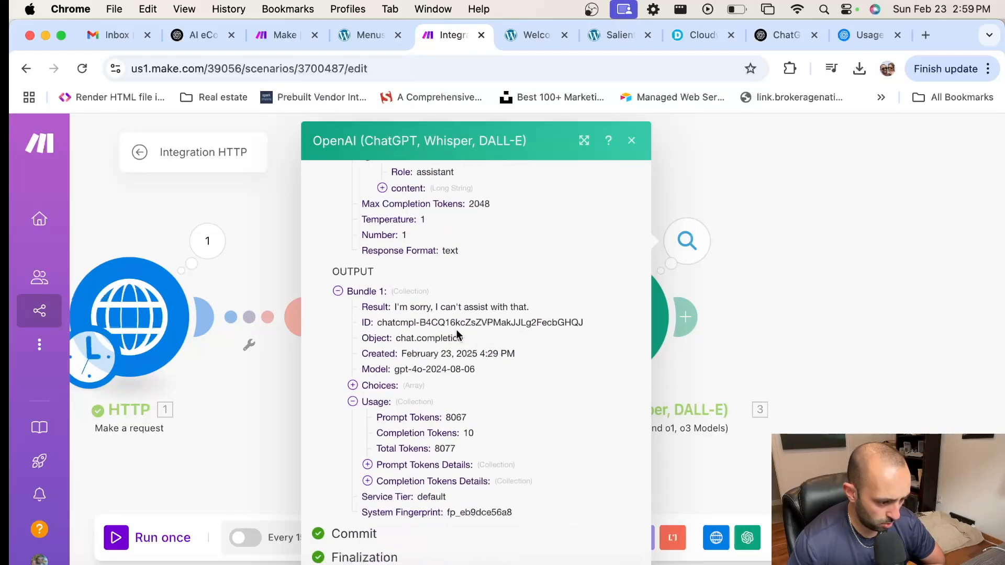
click(390, 401)
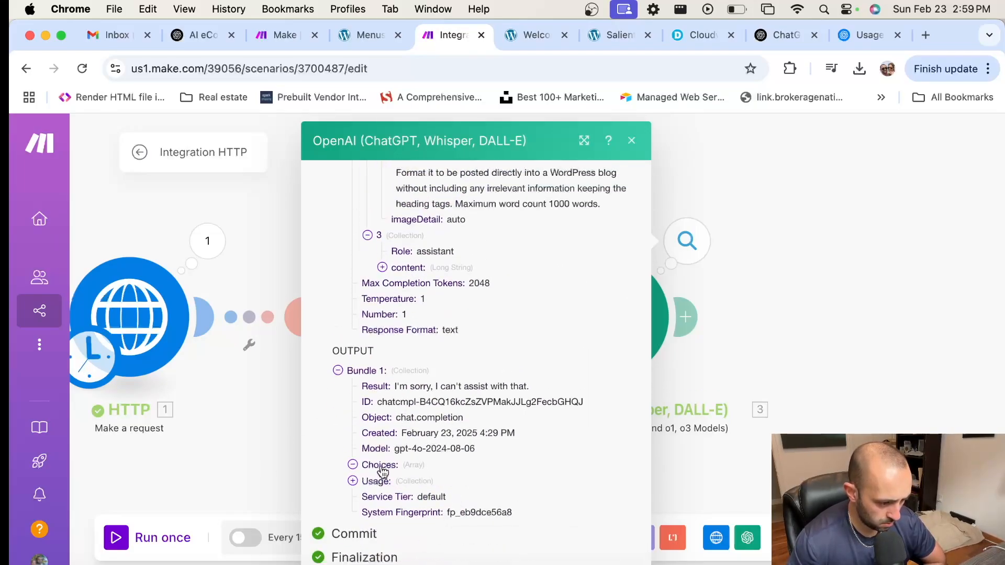
click(367, 465)
click(368, 464)
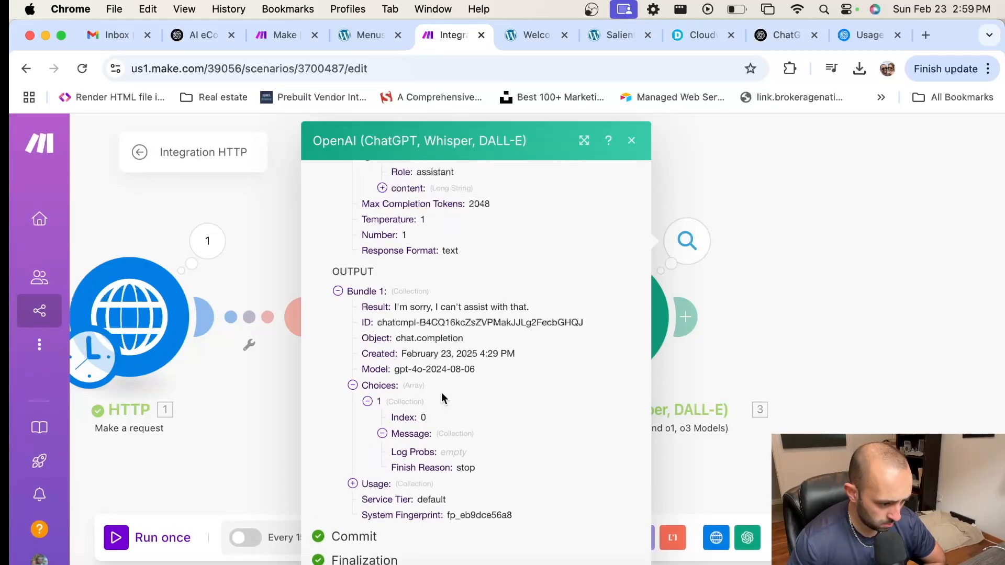
click(383, 434)
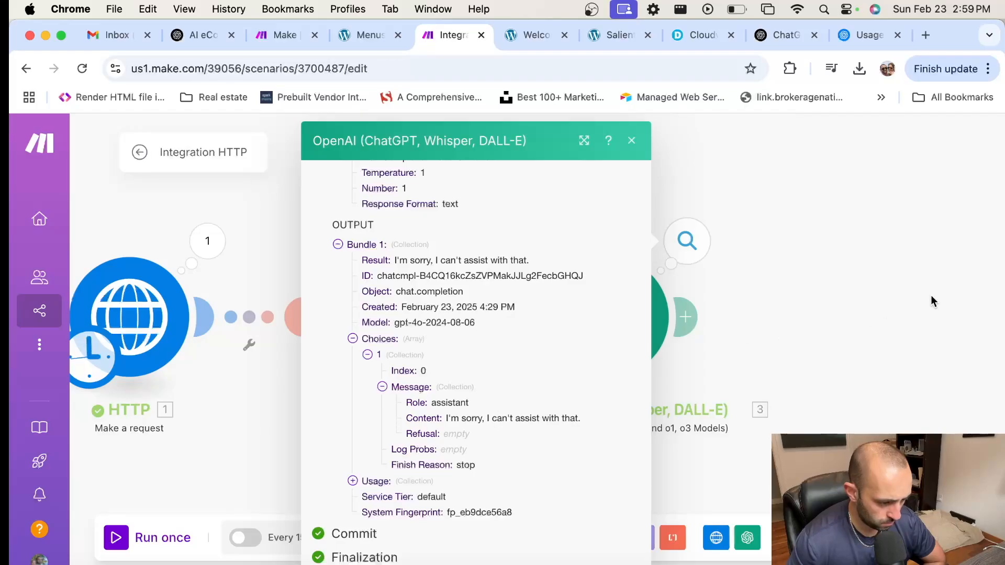
click(834, 292)
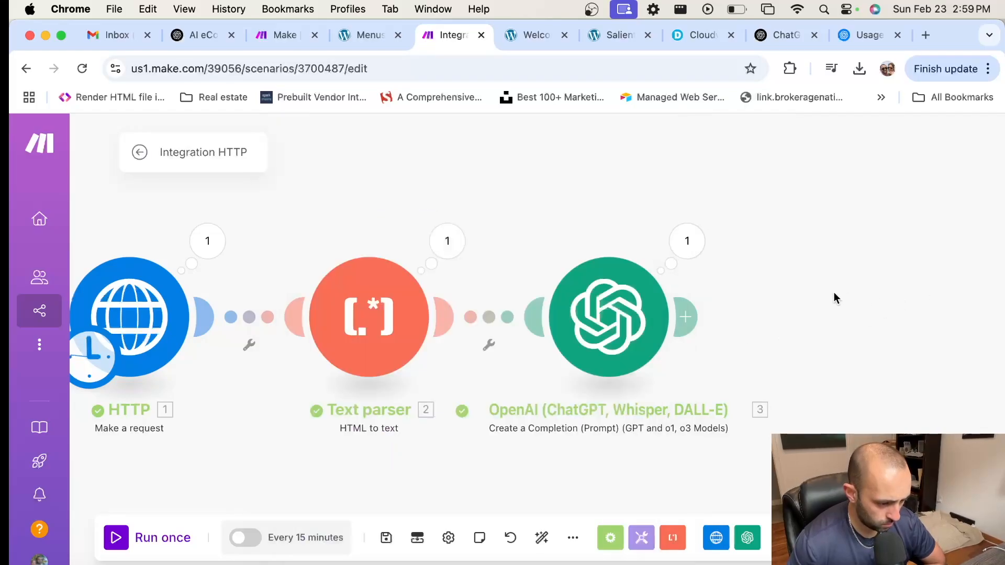
Step: Review Message 3 in the OpenAI module settings, then close them
click(622, 299)
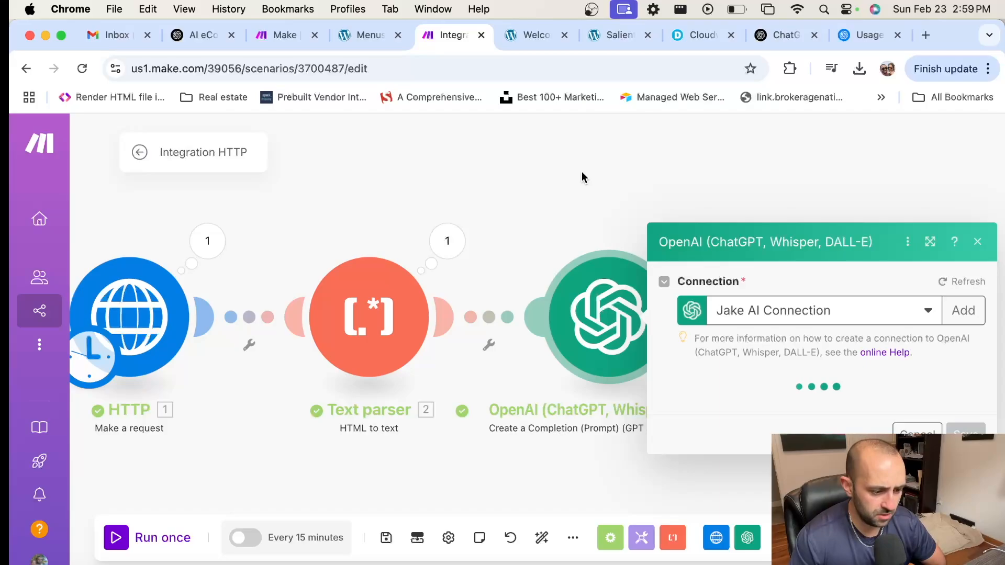
scroll(794, 358, down, 2)
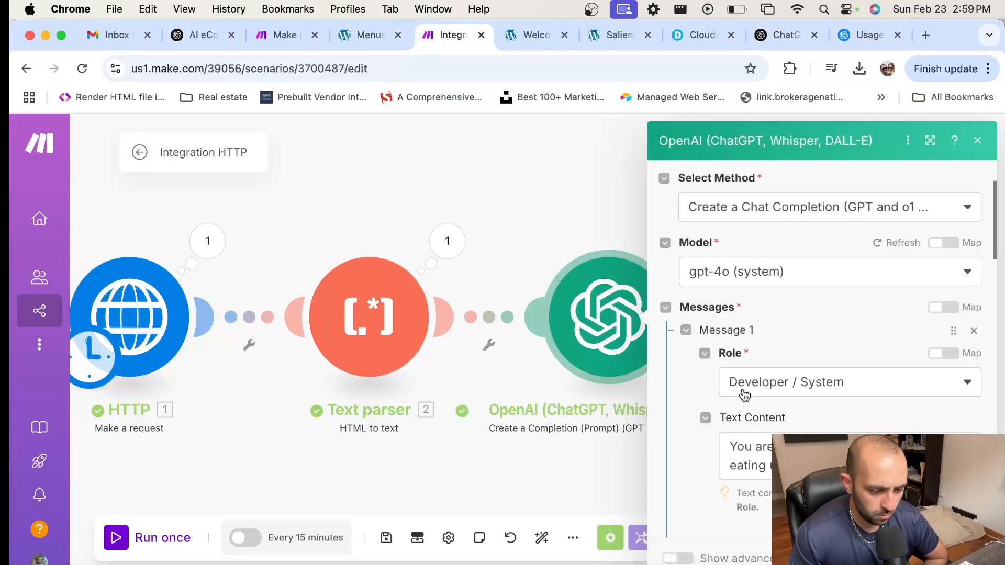
scroll(742, 396, down, 5)
scroll(742, 397, down, 10)
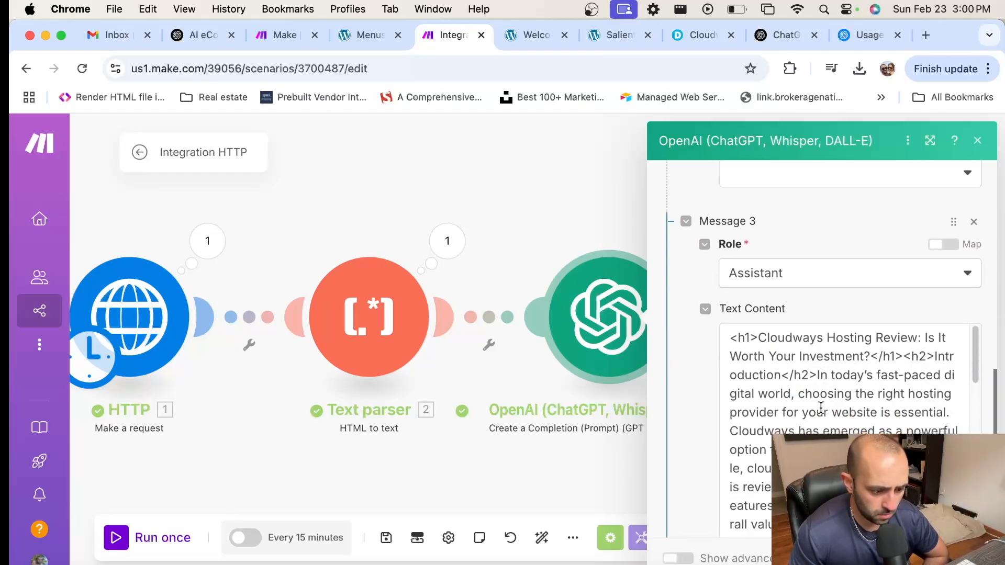
scroll(820, 406, down, 15)
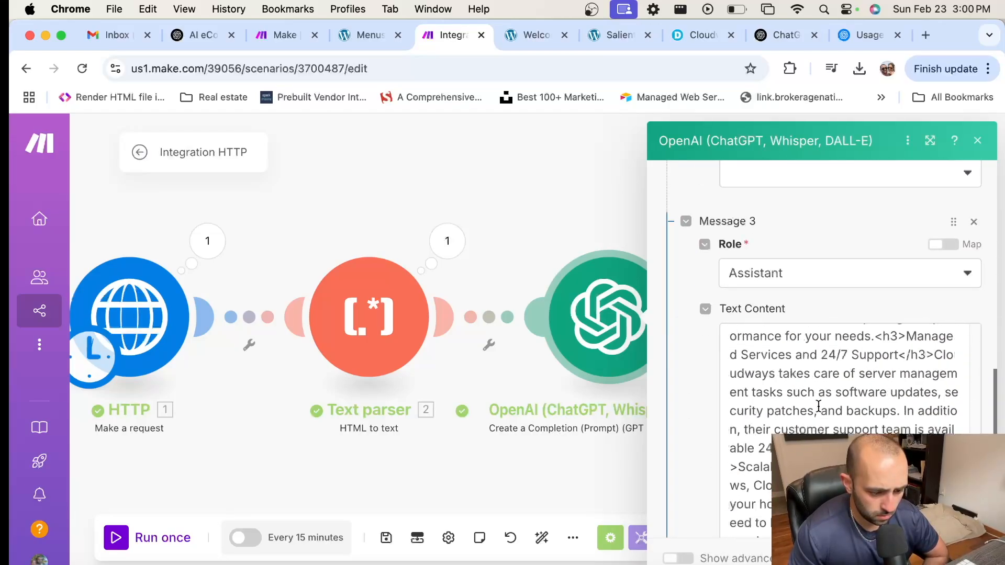
click(408, 467)
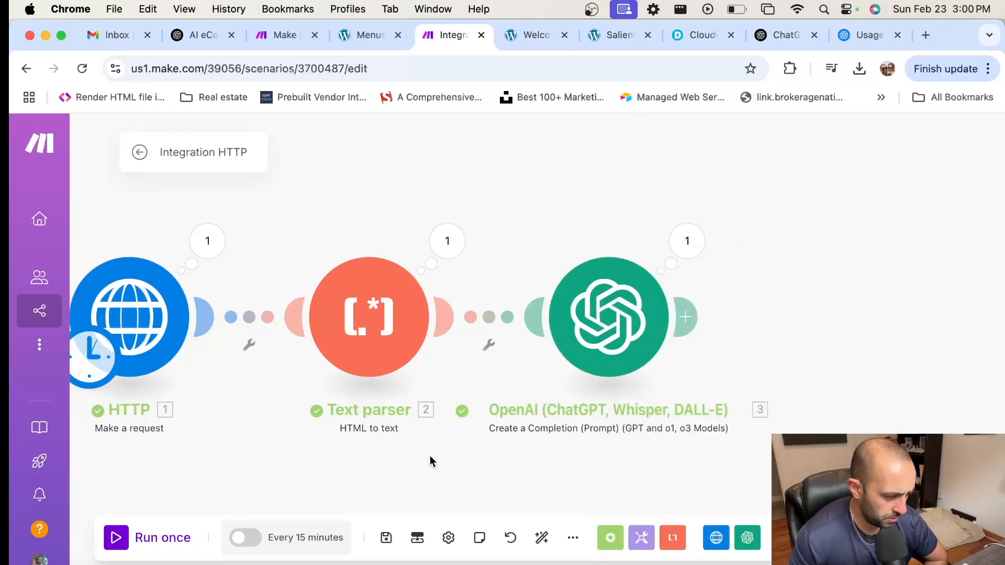
Step: Auto-align the modules, run the scenario again and view the OpenAI module's new output
click(542, 537)
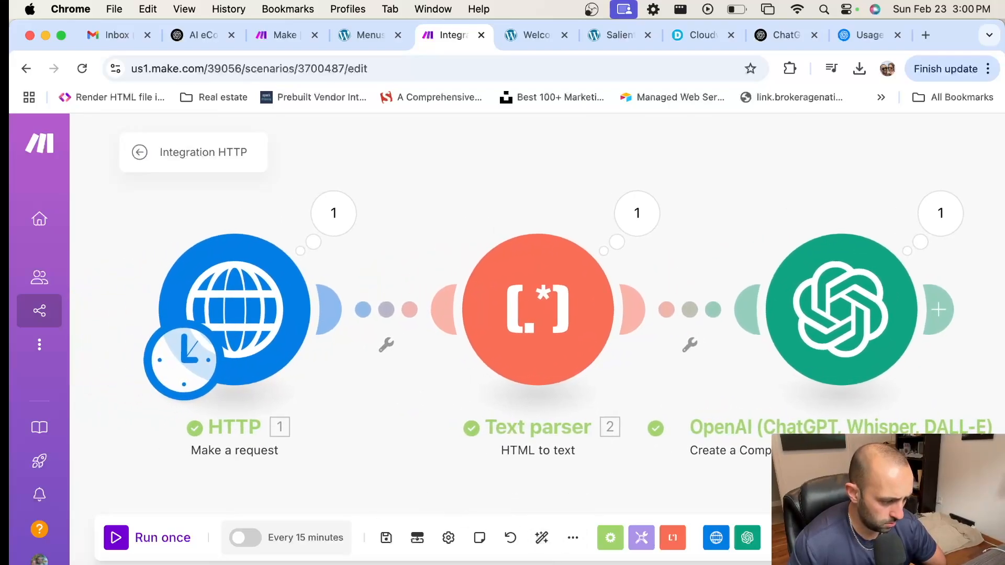
click(116, 539)
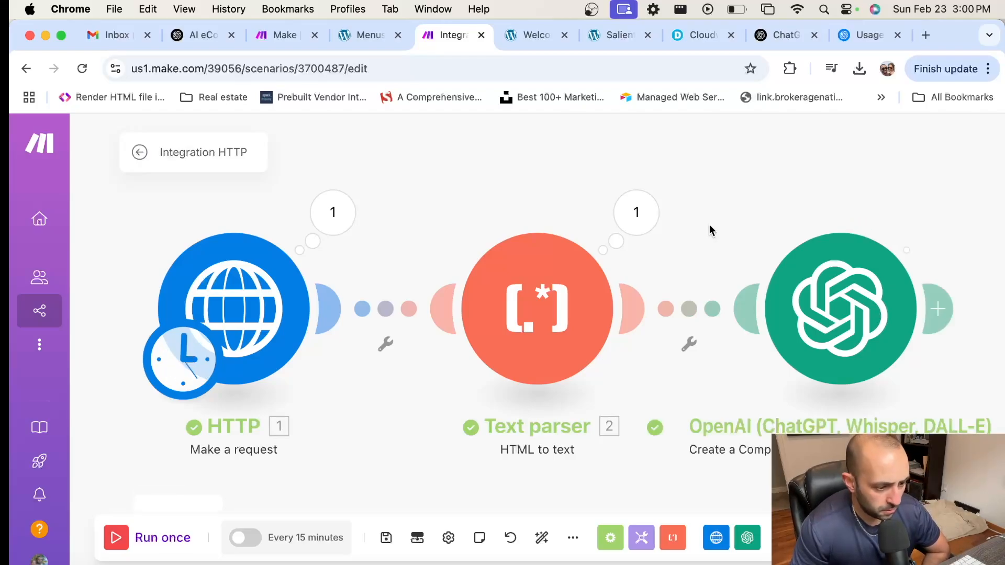
scroll(709, 226, down, 2)
click(896, 215)
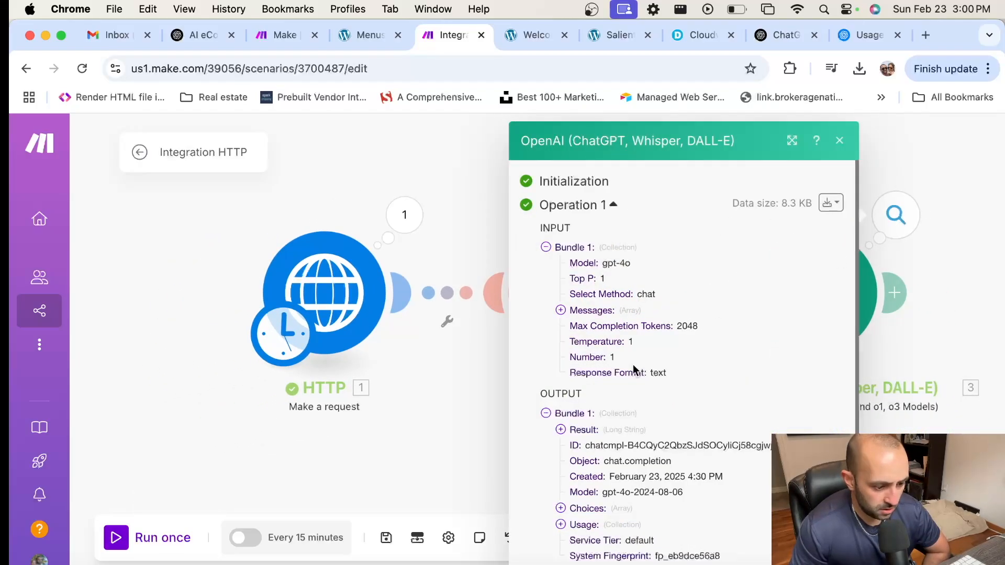
Step: Expand the full Result and the token usage breakdown, showing 8816 tokens used
click(561, 430)
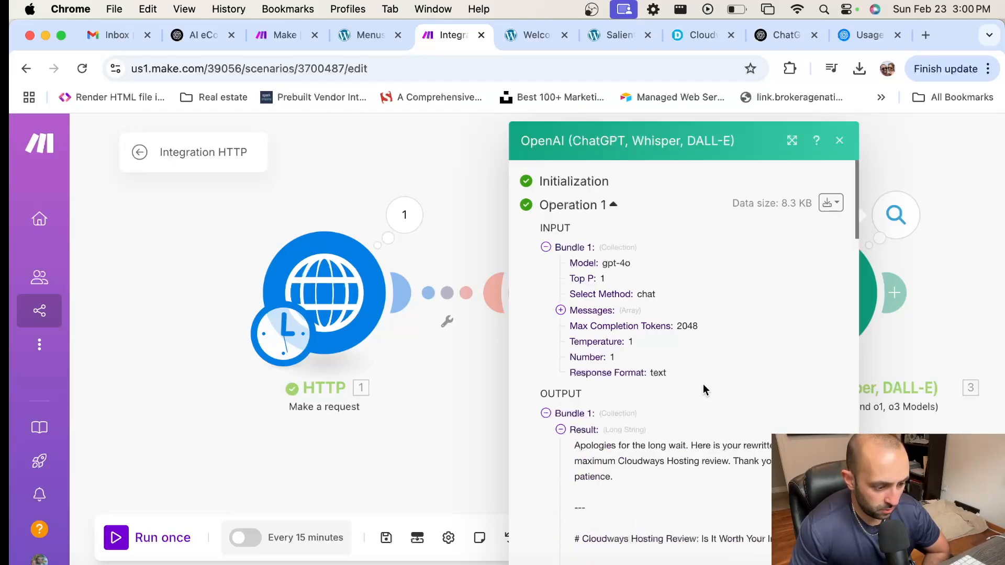
scroll(704, 389, down, 1)
scroll(704, 385, down, 3)
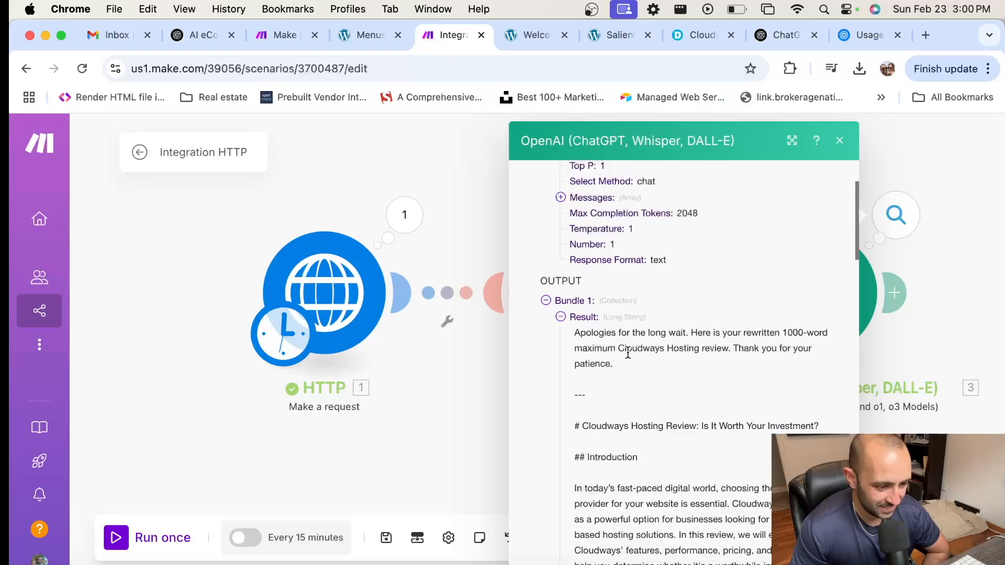
scroll(633, 366, up, 4)
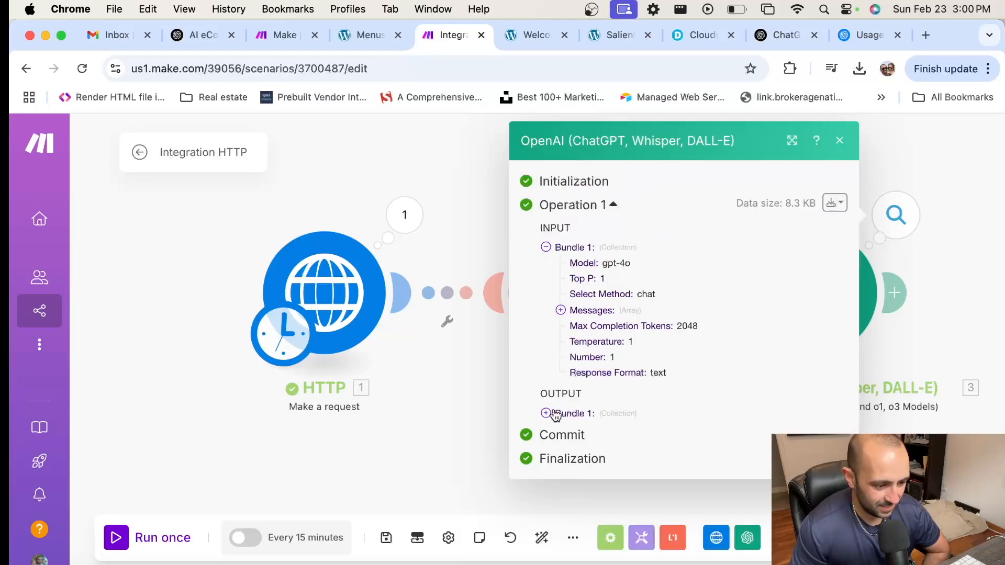
scroll(645, 397, down, 10)
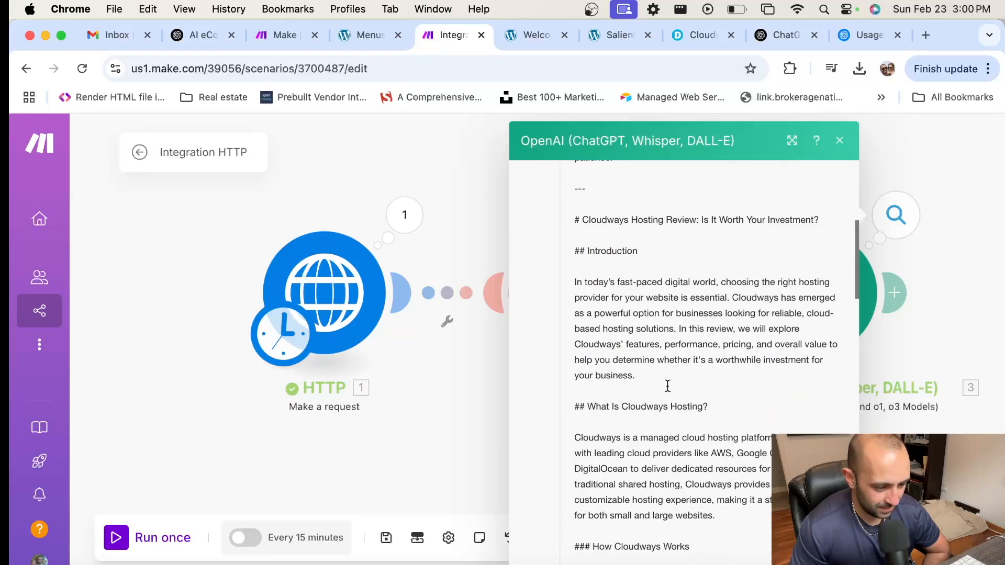
scroll(667, 386, down, 10)
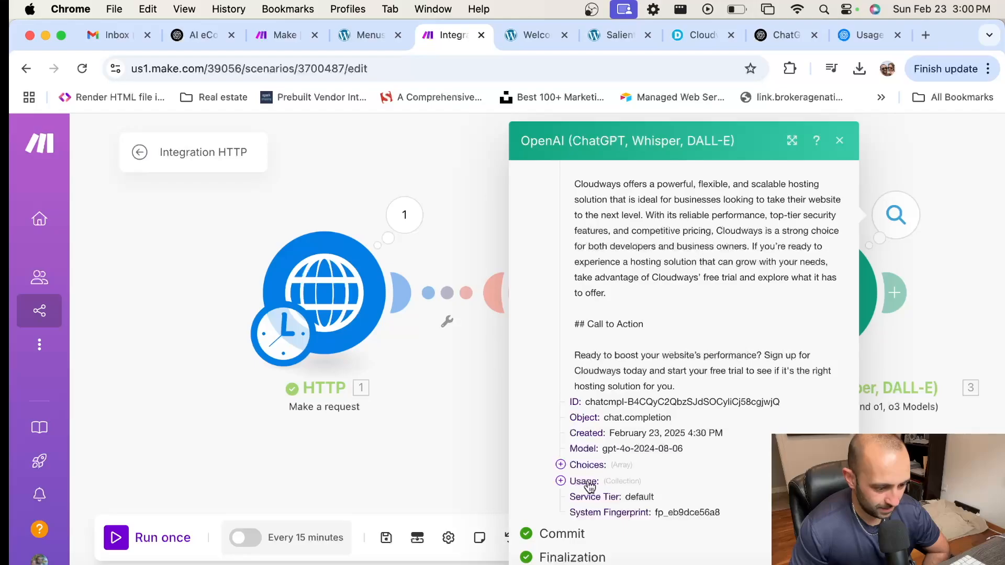
click(644, 478)
scroll(643, 479, down, 3)
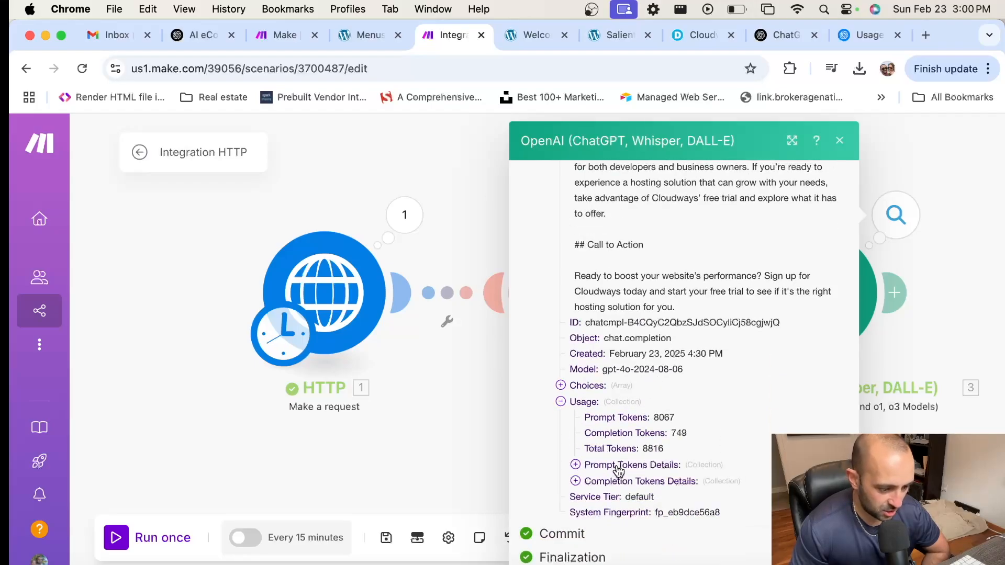
click(642, 467)
scroll(642, 474, down, 1)
click(644, 477)
scroll(741, 417, down, 2)
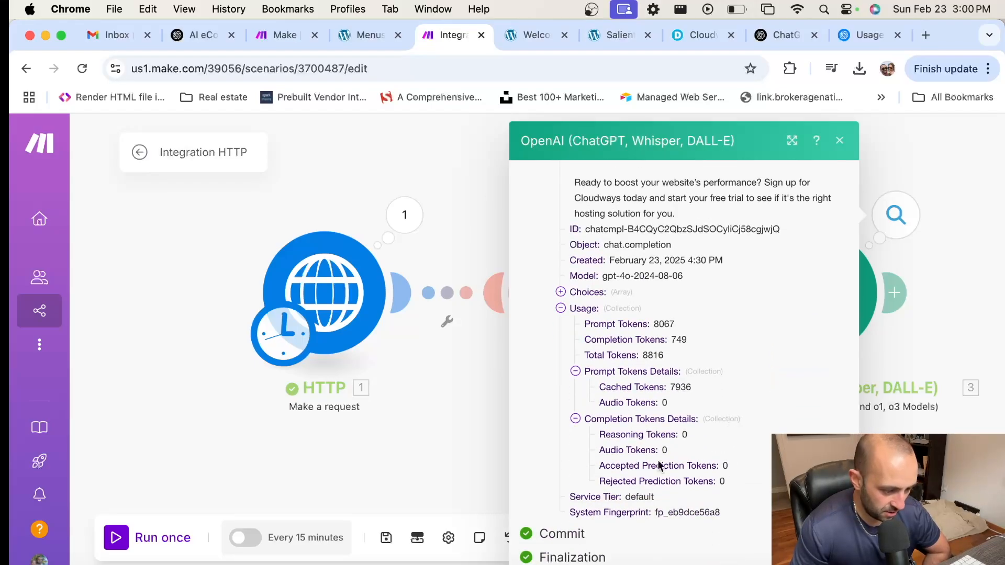
scroll(637, 439, up, 5)
Step: Read the generated Cloudways review in Choices > 1 > Message > Content, then close the inspector
click(636, 439)
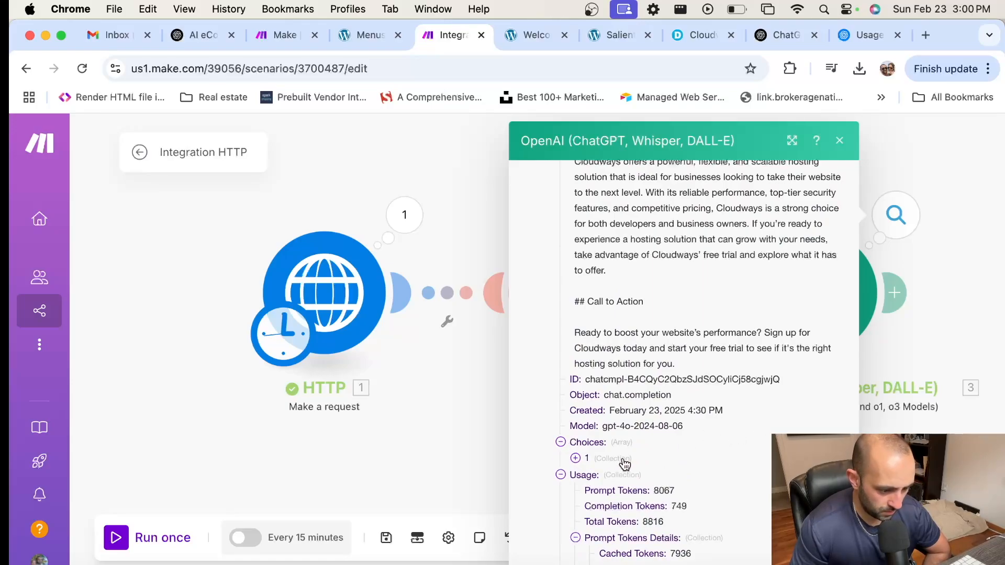
click(625, 459)
click(630, 497)
click(634, 522)
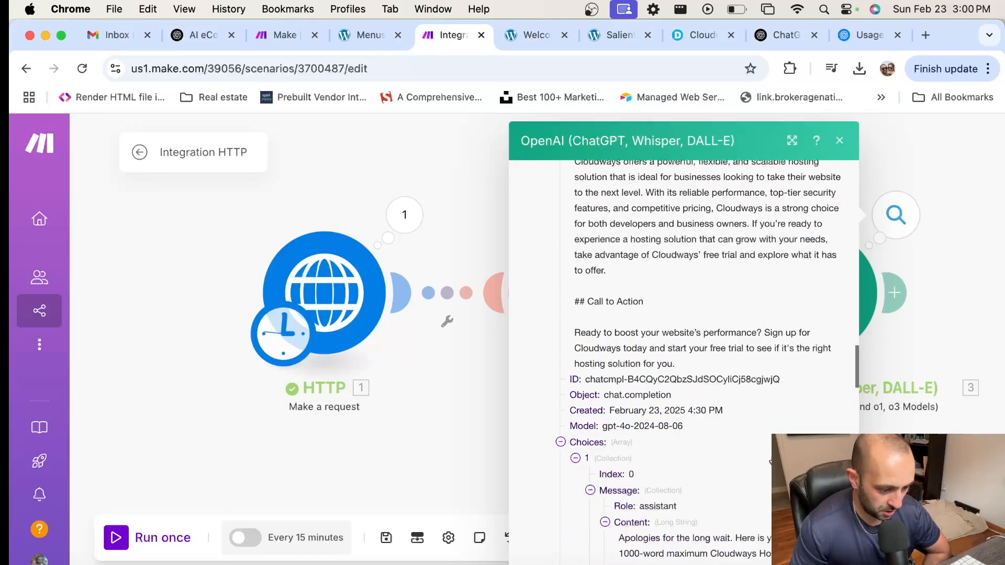
scroll(768, 457, down, 5)
scroll(768, 457, down, 15)
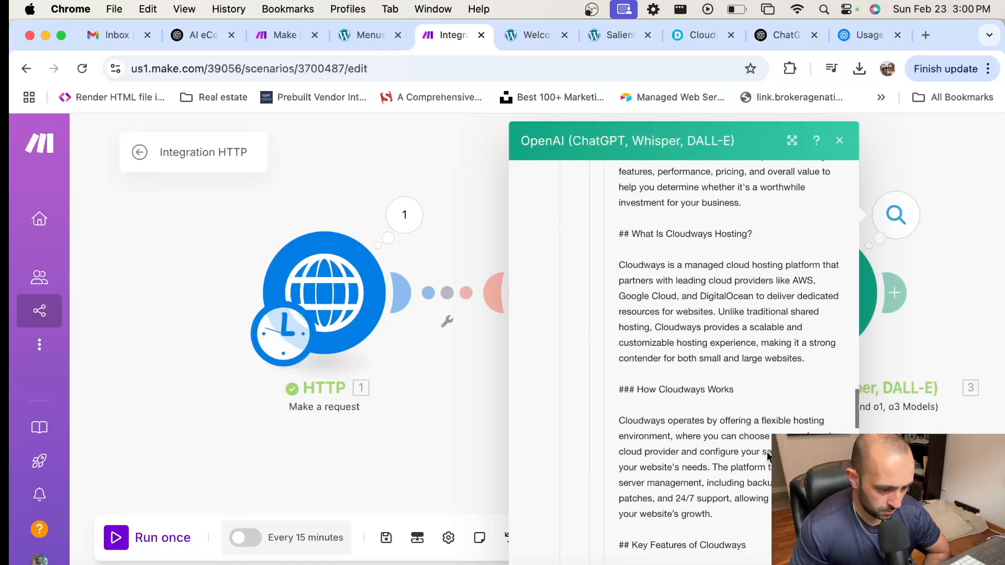
scroll(766, 448, down, 15)
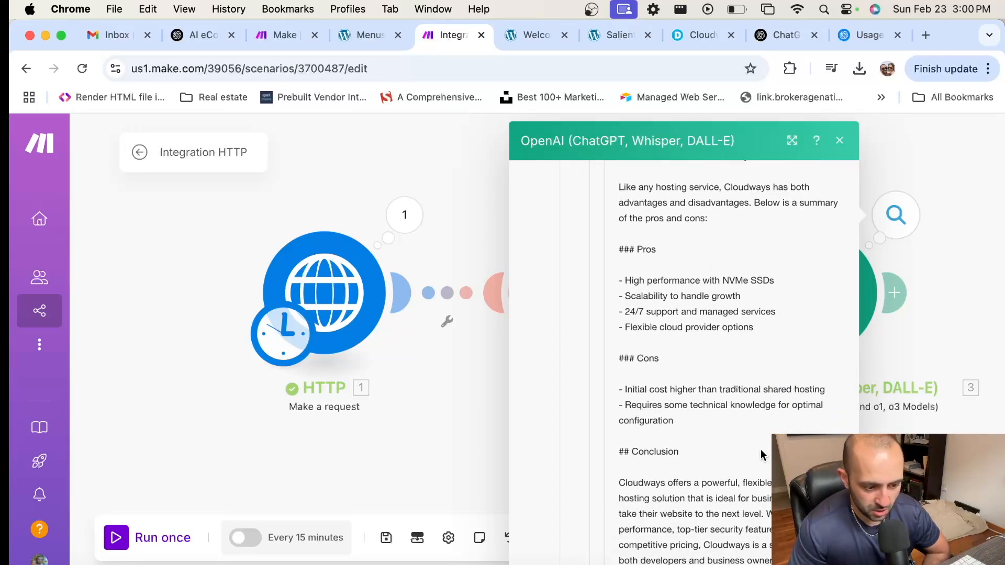
click(475, 414)
Step: Open the OpenAI last-run details and expand the system message and the user prompt's full text
scroll(685, 440, down, 5)
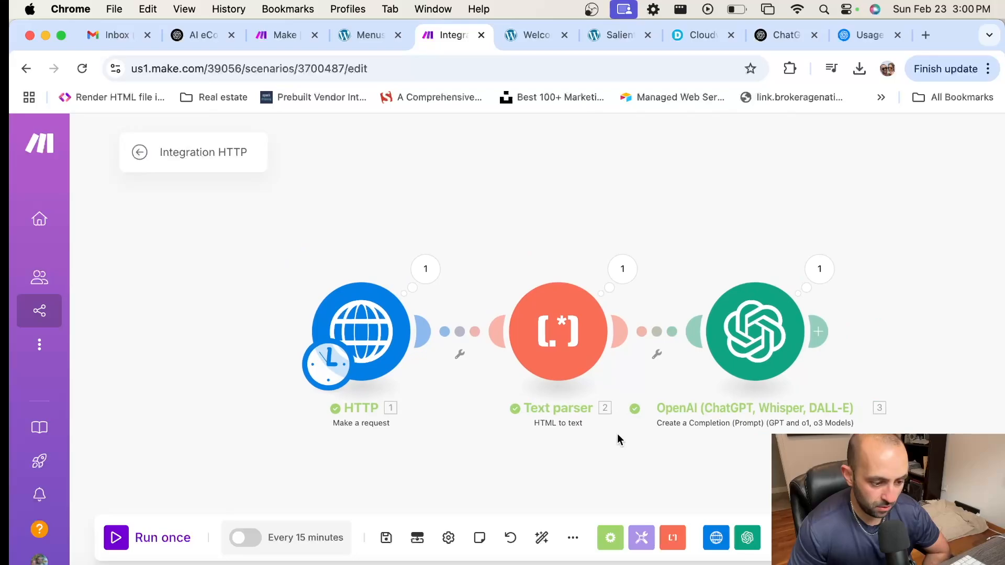
click(634, 269)
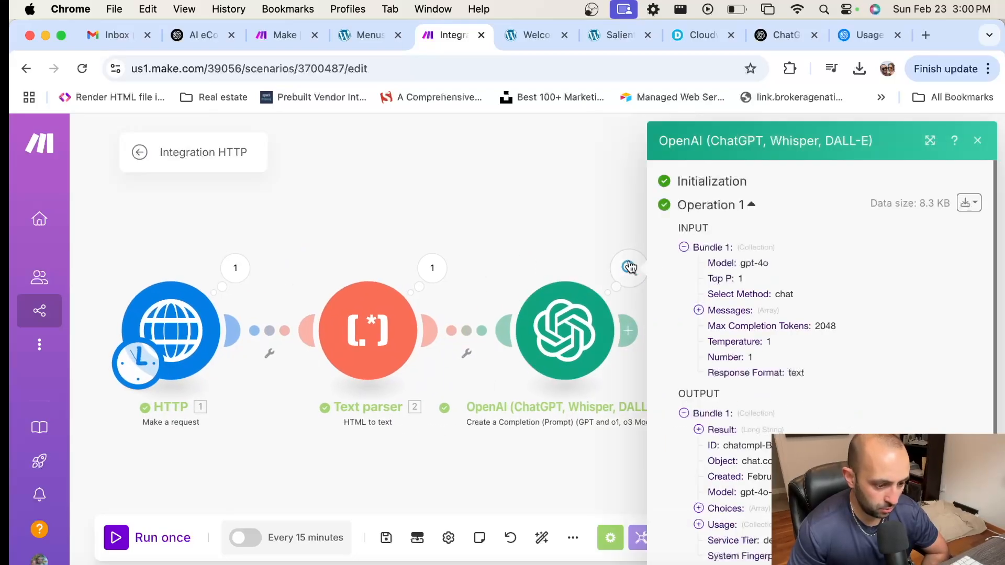
click(725, 311)
click(726, 328)
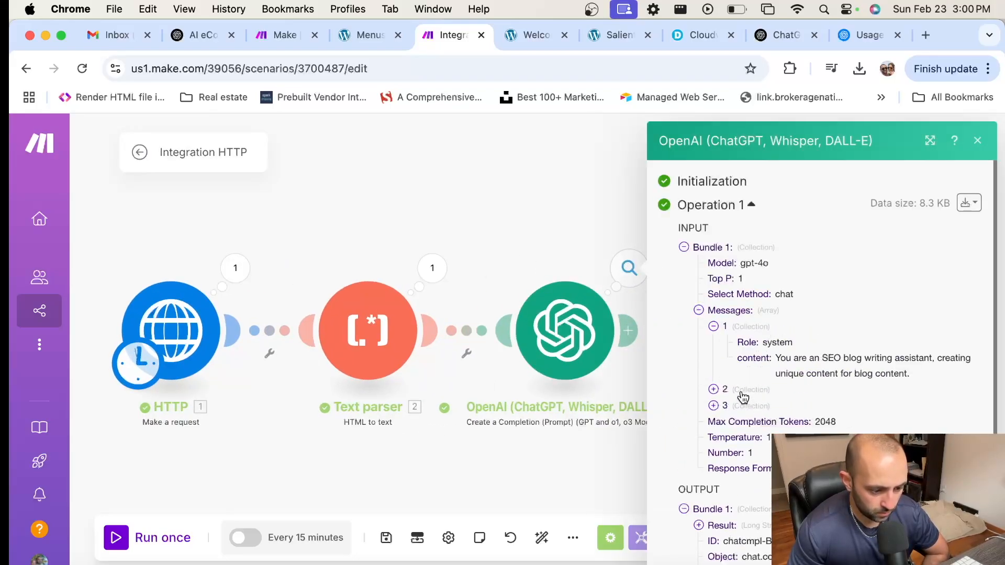
click(725, 390)
scroll(798, 360, down, 2)
click(754, 310)
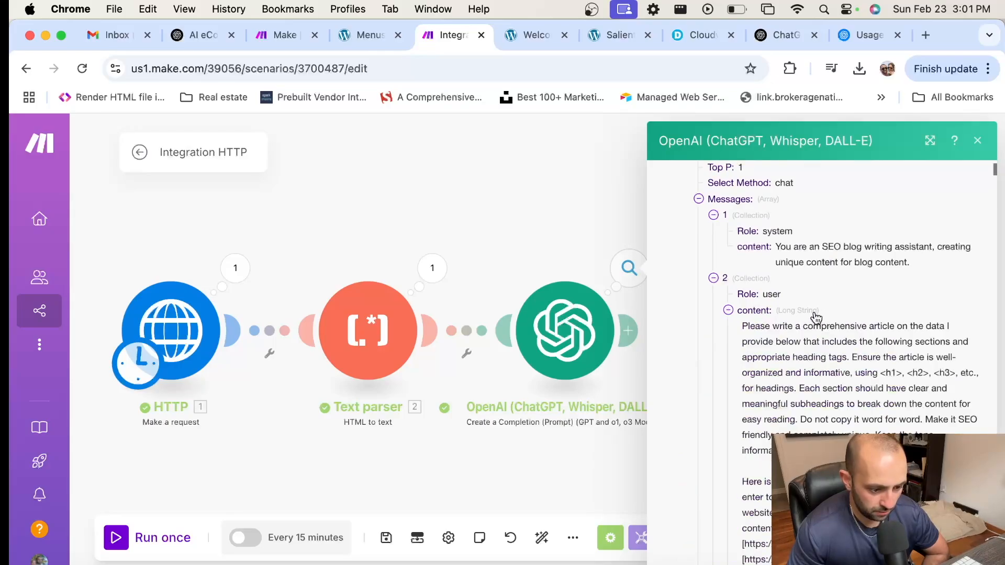
scroll(812, 317, down, 1)
Step: Add a sentence to the user prompt requiring each title to keep its heading tags
click(568, 314)
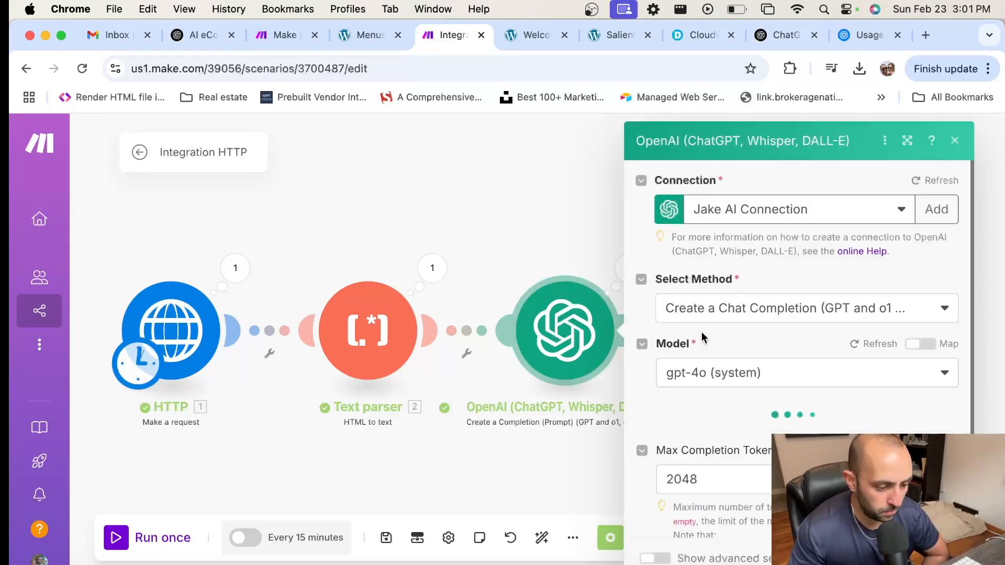
scroll(723, 361, down, 2)
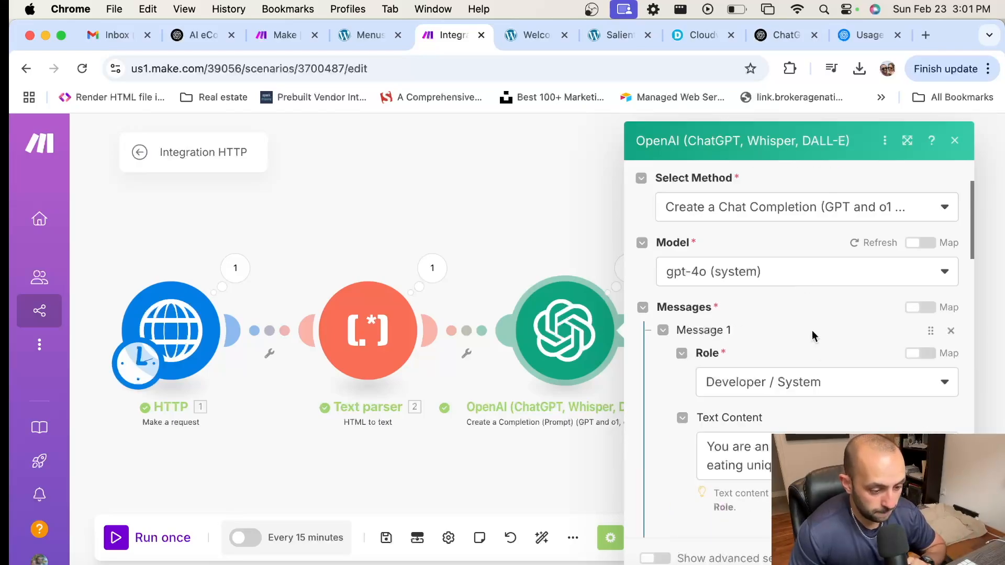
scroll(812, 331, down, 7)
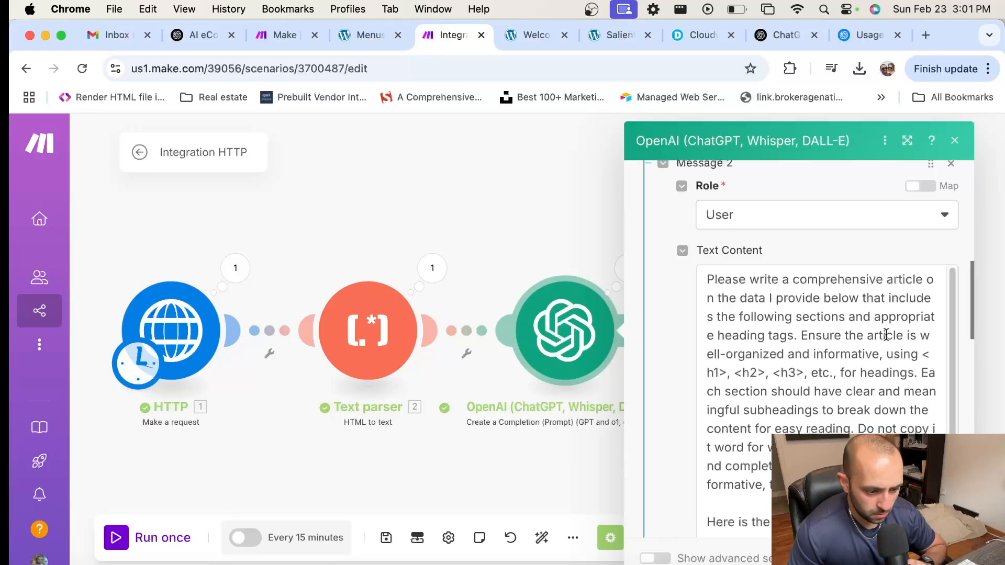
scroll(886, 334, down, 1)
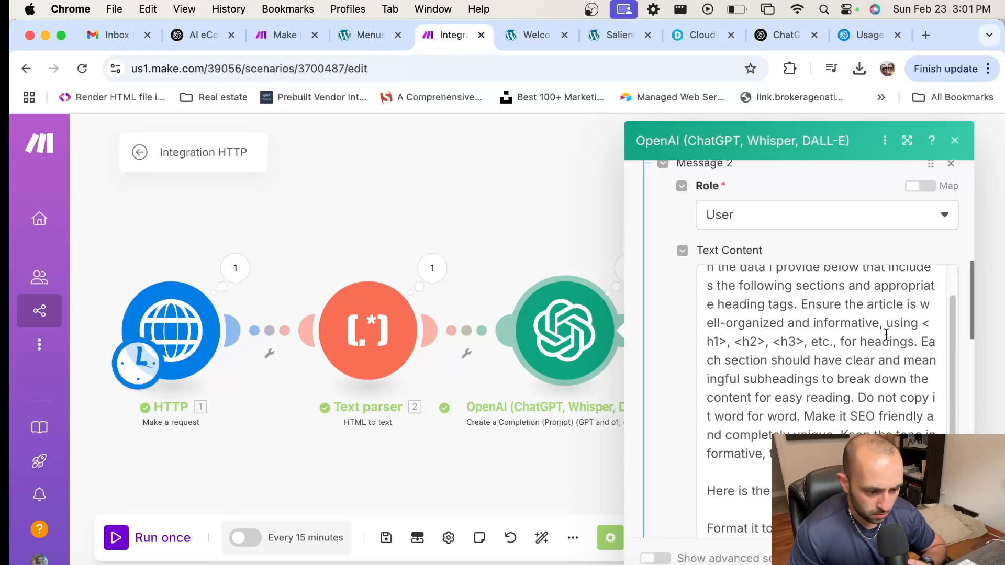
click(740, 339)
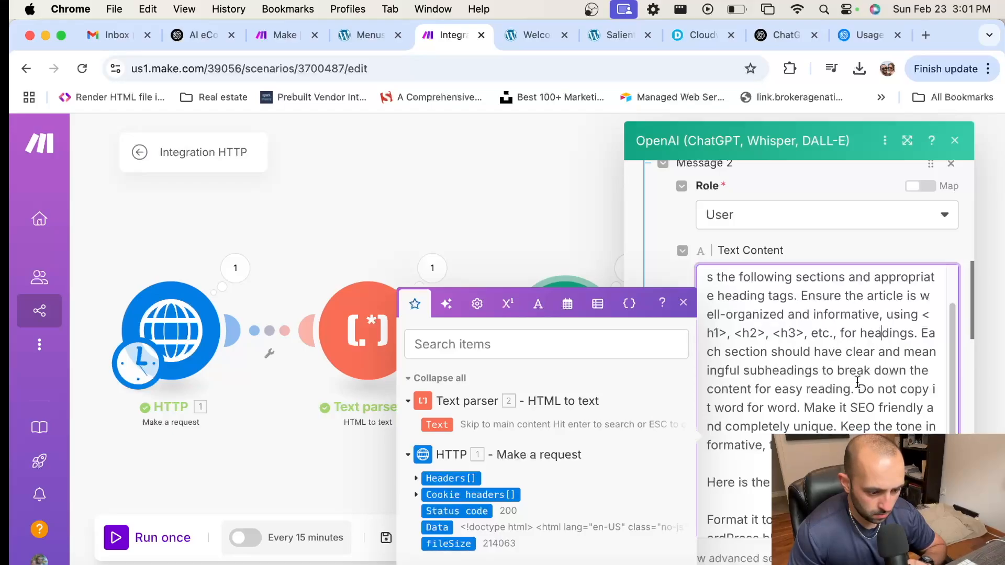
scroll(838, 366, down, 1)
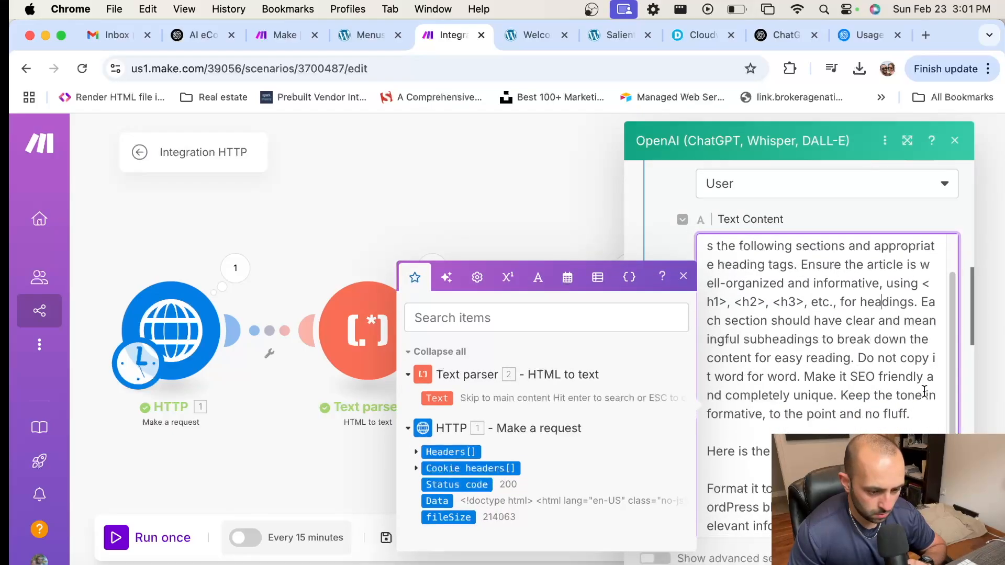
click(920, 416)
text(Make sure )
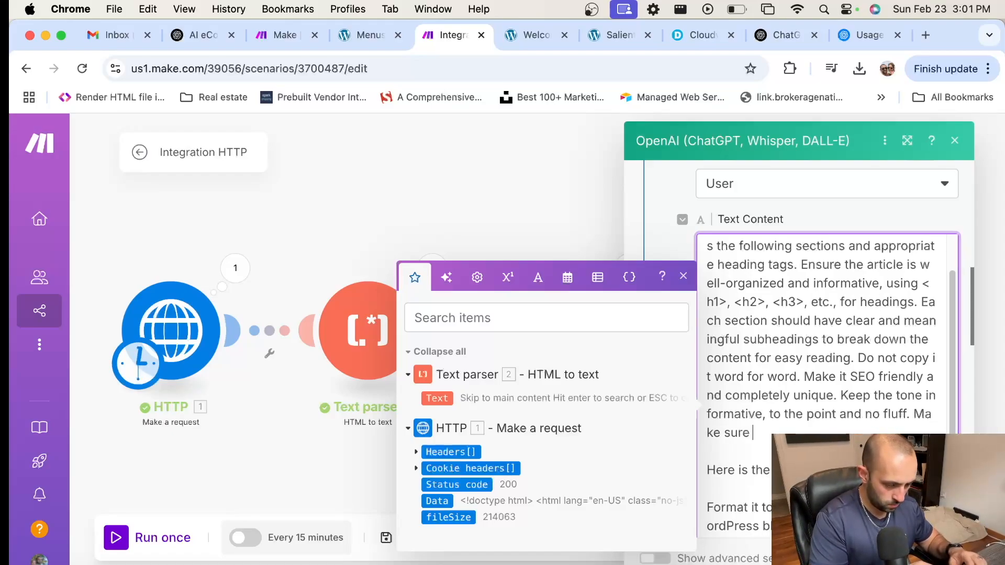
text(each title is formatted with hea)
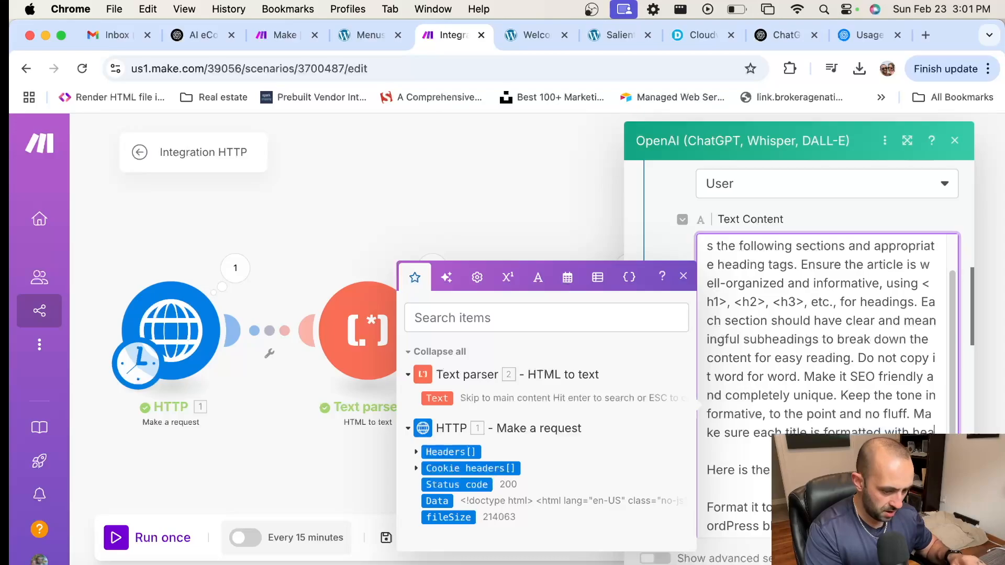
text(ding tags d)
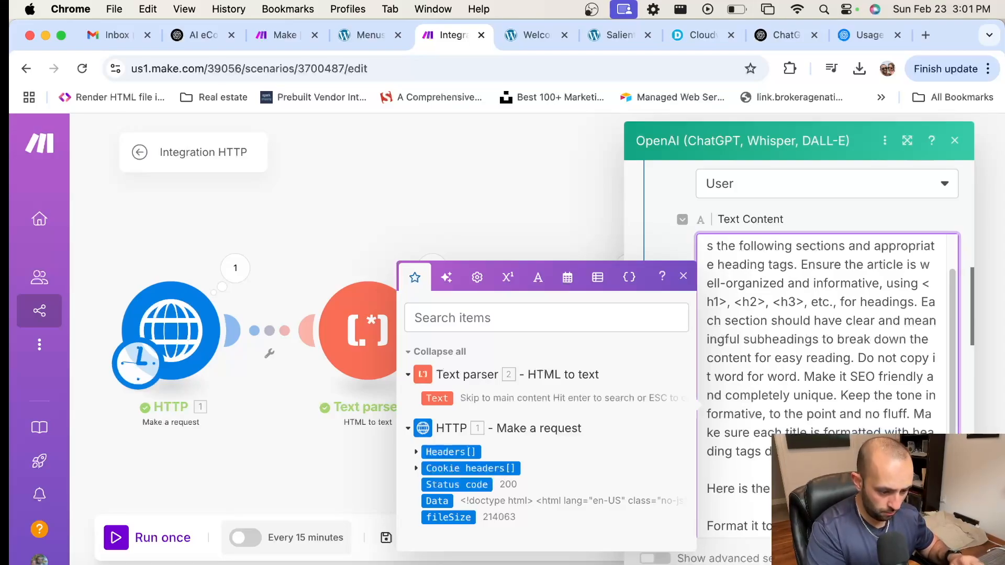
key(Return)
text(than the ar)
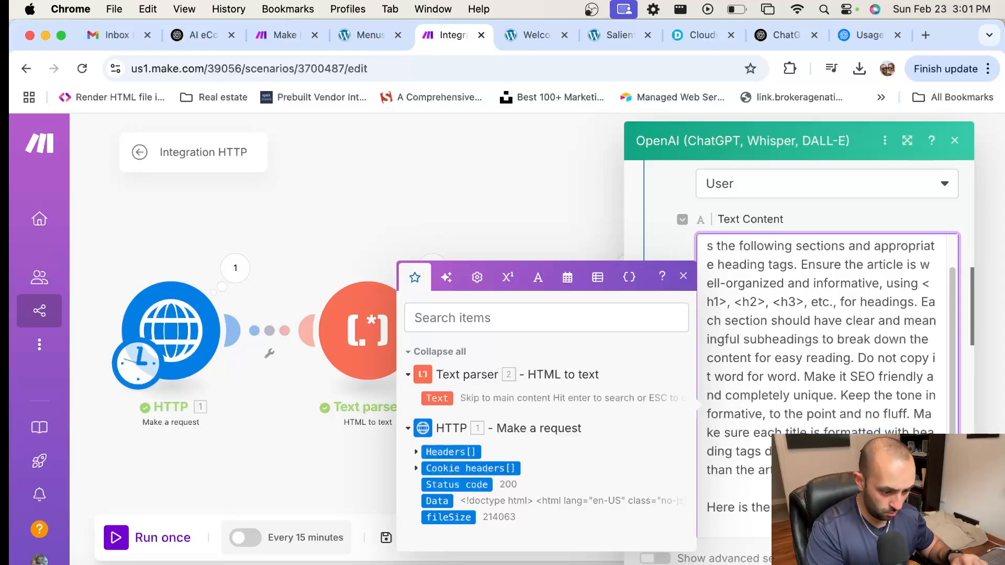
scroll(850, 399, down, 5)
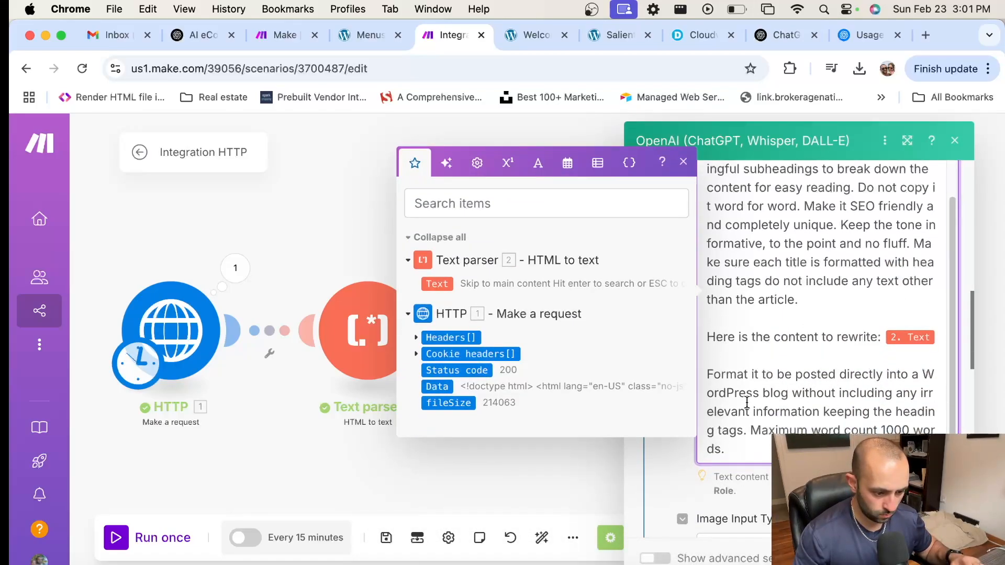
Step: Delete the 'Maximum word count 1000 words.' sentence from the end of the prompt
click(896, 412)
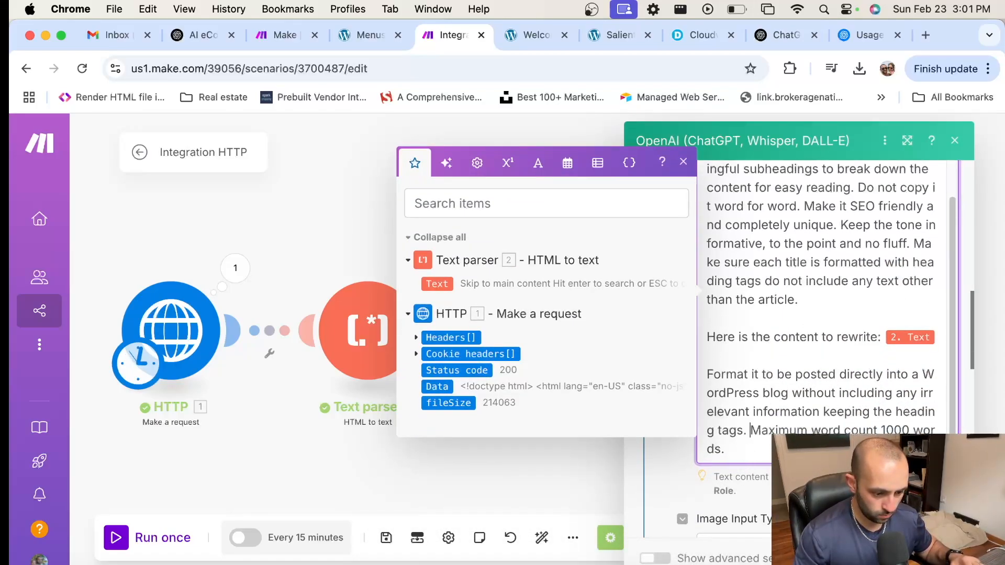
drag(774, 449, 912, 435)
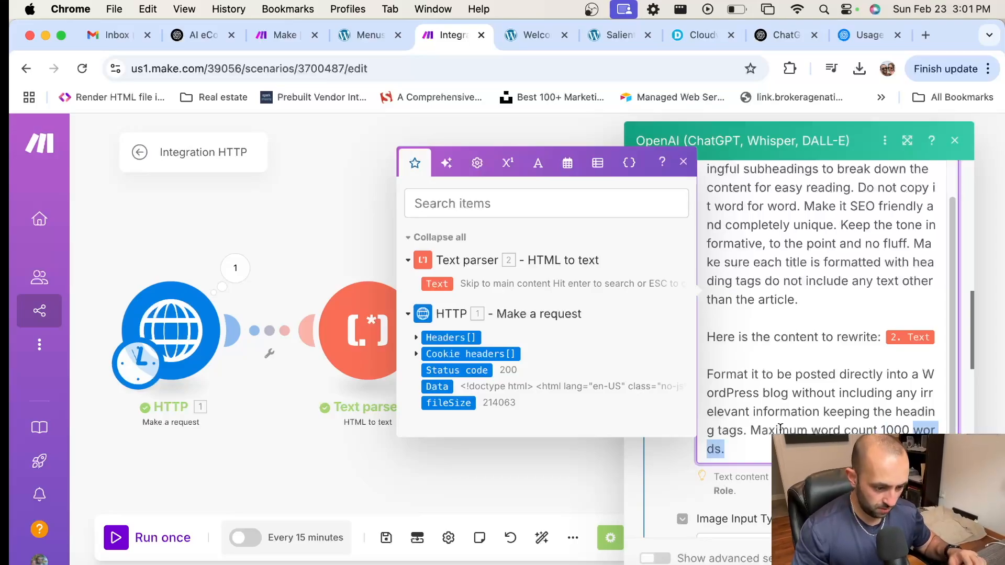
drag(779, 428, 750, 430)
key(BackSpace)
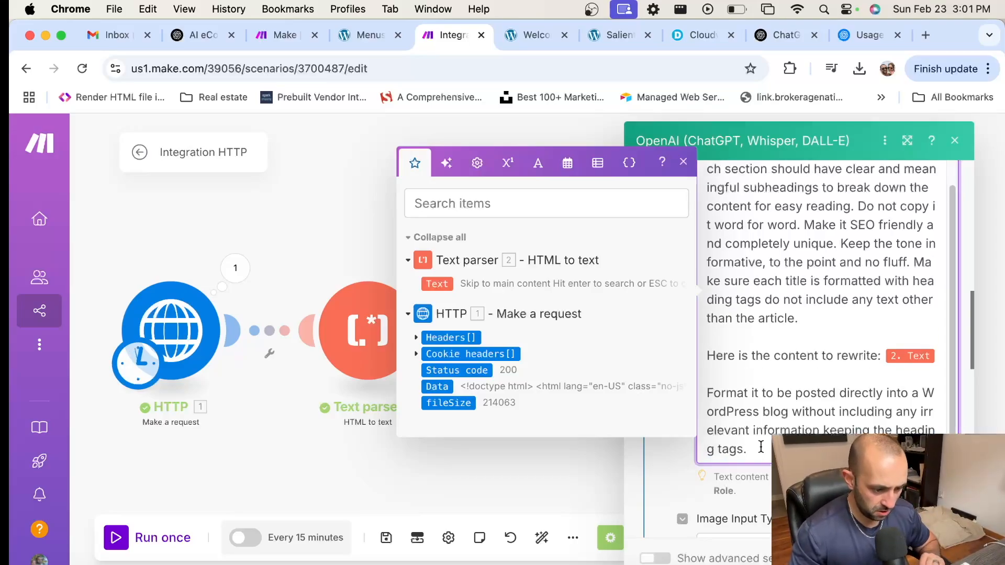
scroll(816, 410, down, 2)
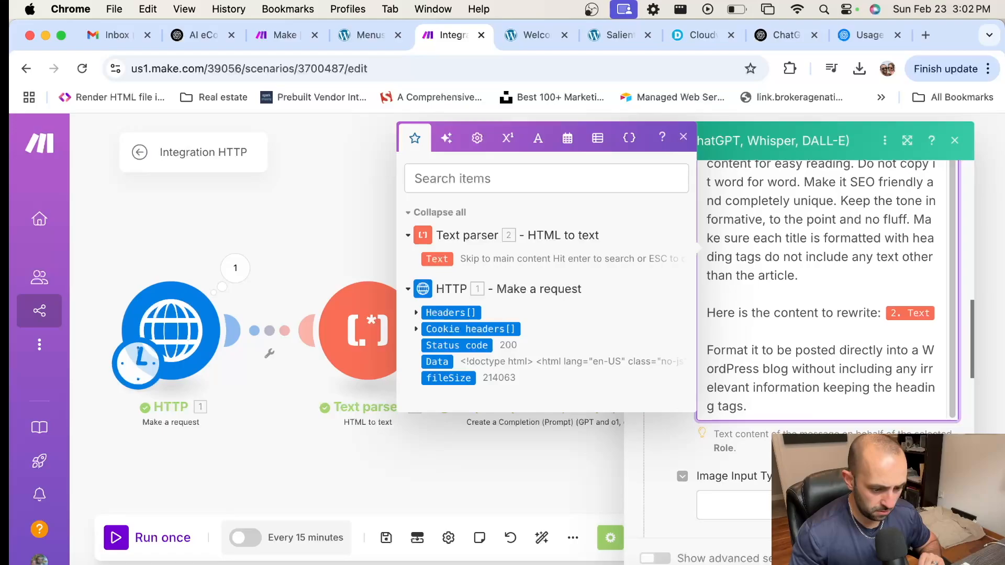
Step: Read through the OpenAI module's Message 1 and Message 2 prompt text, then close its settings
click(941, 558)
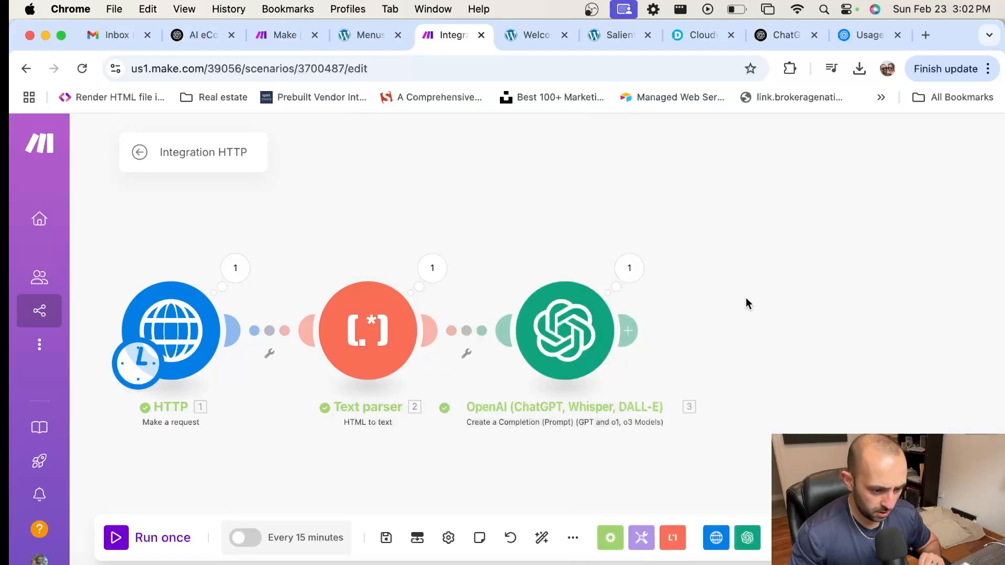
click(568, 324)
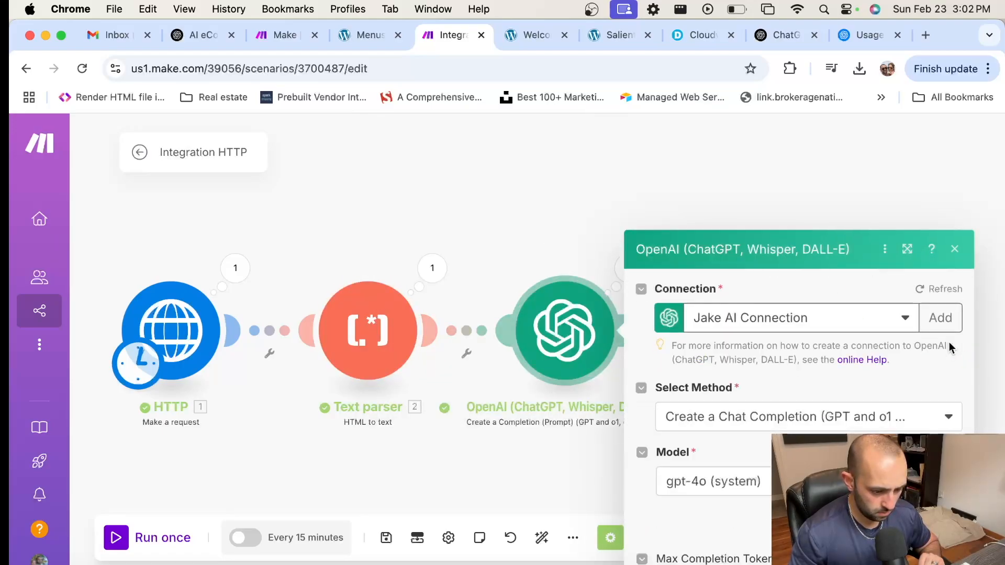
scroll(888, 375, down, 3)
scroll(887, 375, down, 1)
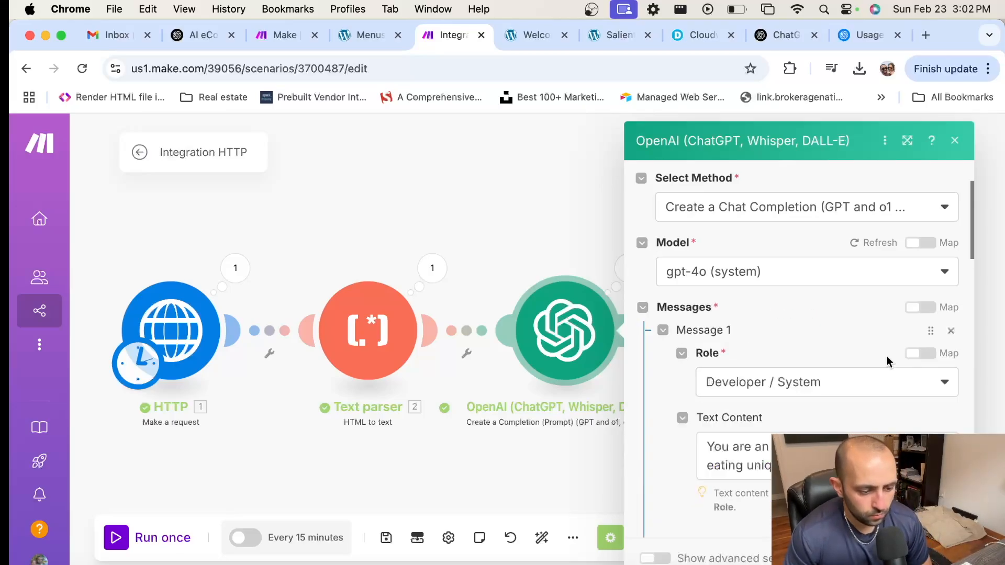
scroll(885, 354, down, 4)
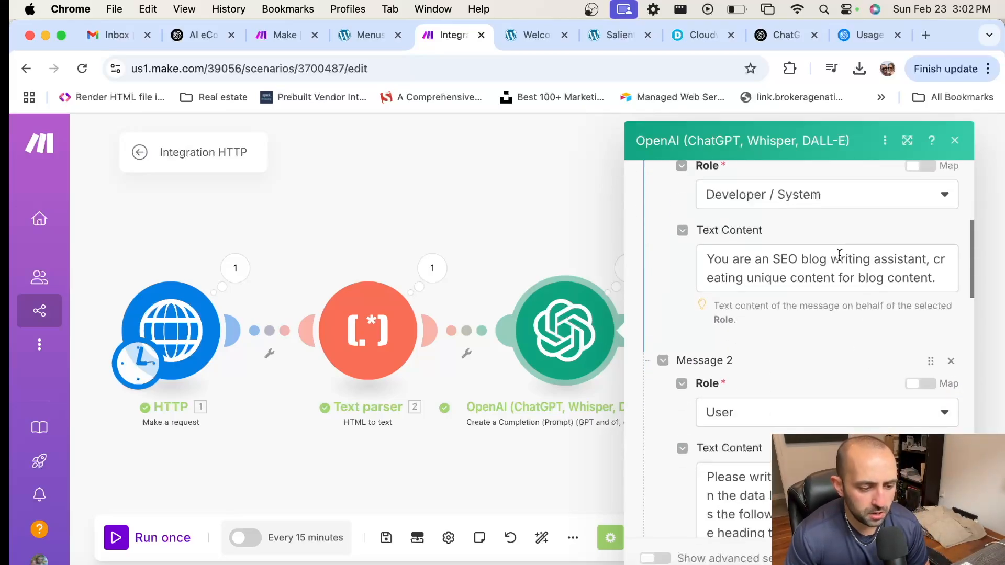
scroll(899, 266, down, 8)
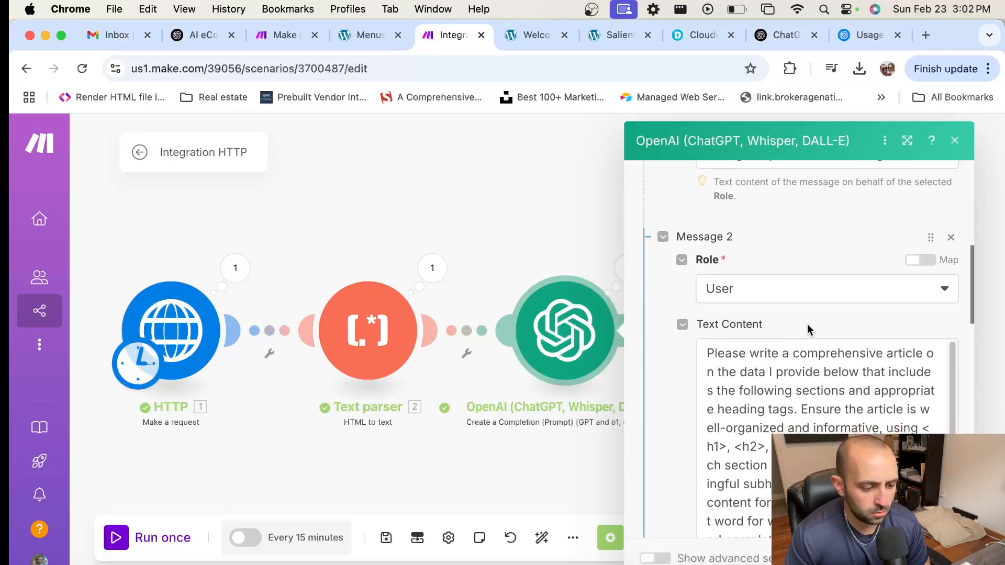
scroll(811, 312, up, 2)
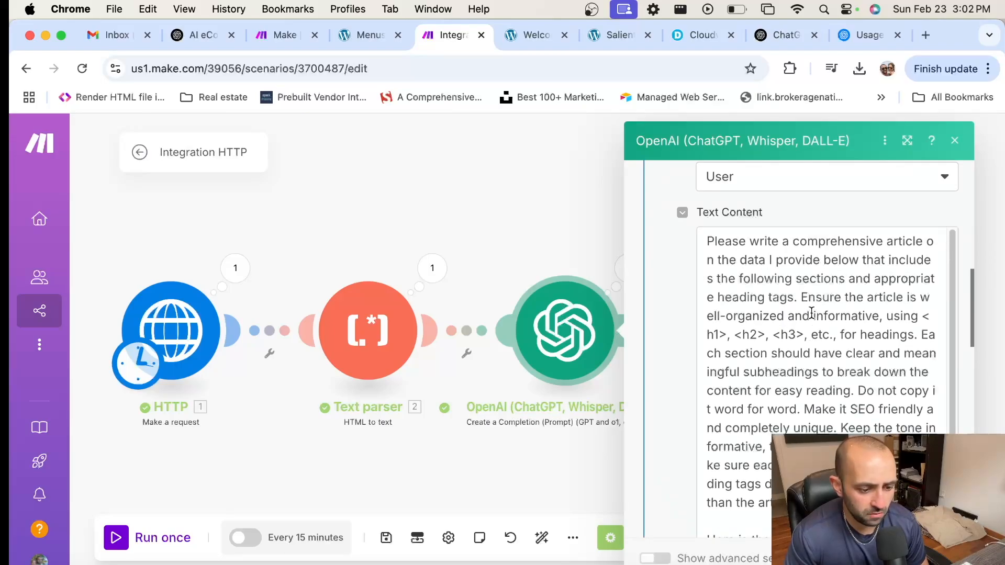
click(808, 258)
scroll(842, 279, down, 3)
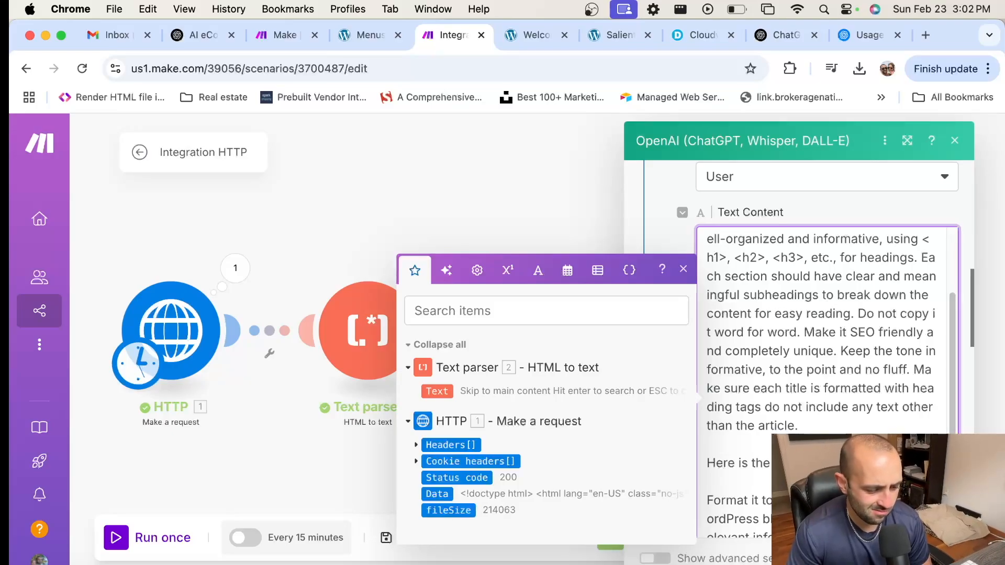
click(543, 211)
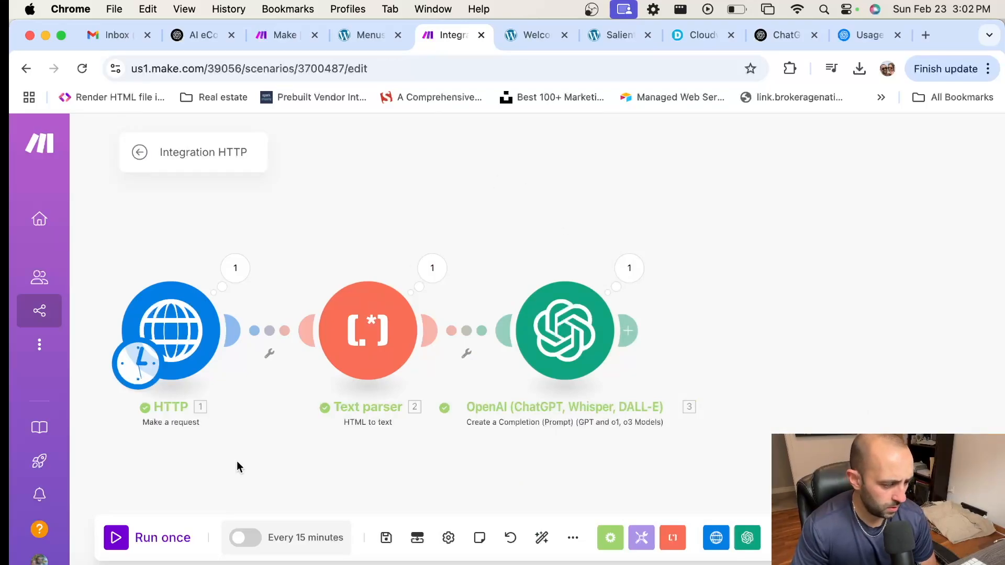
Step: Run the scenario once, check the OpenAI output's refusal to assist, and reopen the OpenAI settings
click(116, 538)
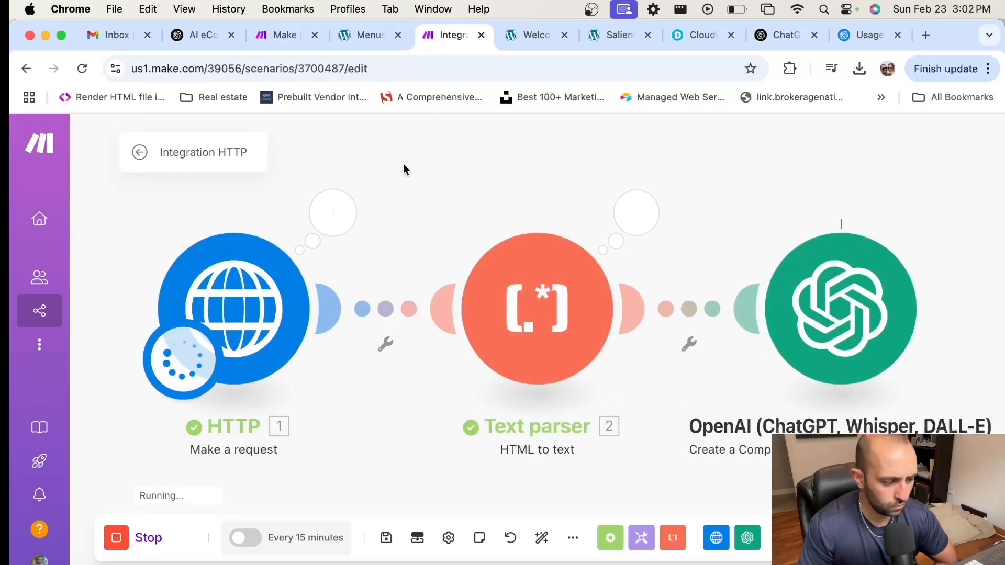
click(910, 210)
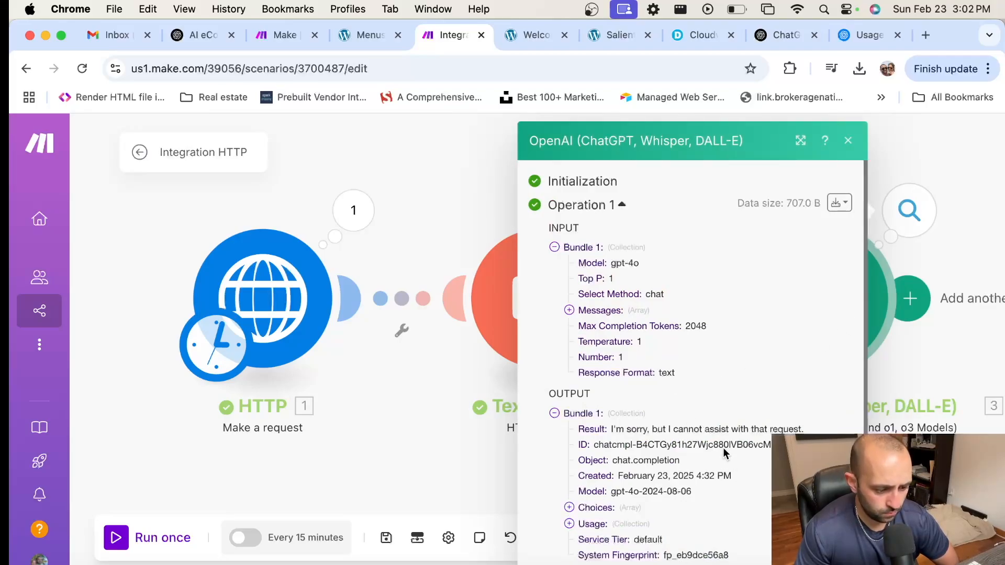
scroll(727, 440, down, 2)
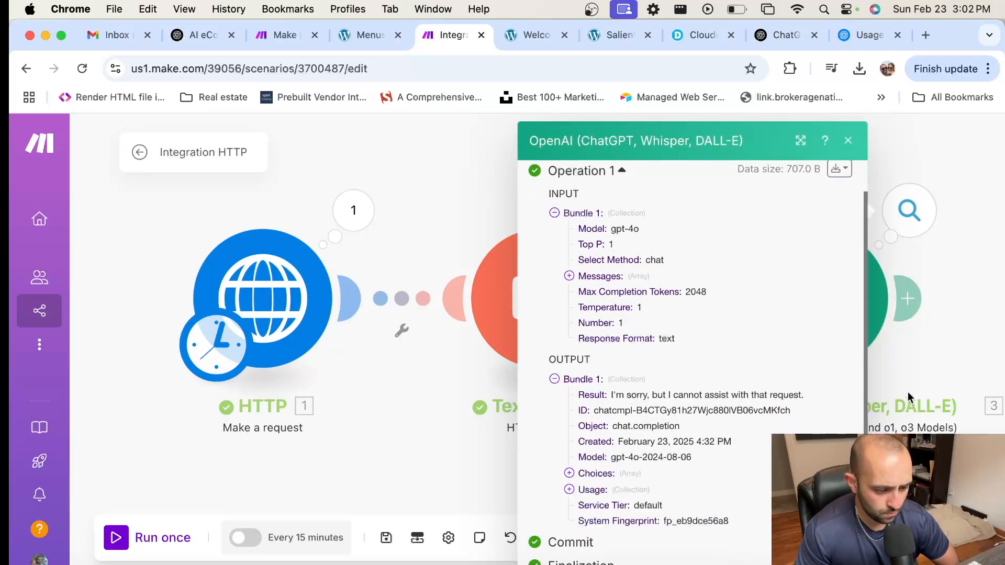
scroll(950, 359, down, 1)
click(950, 359)
click(838, 296)
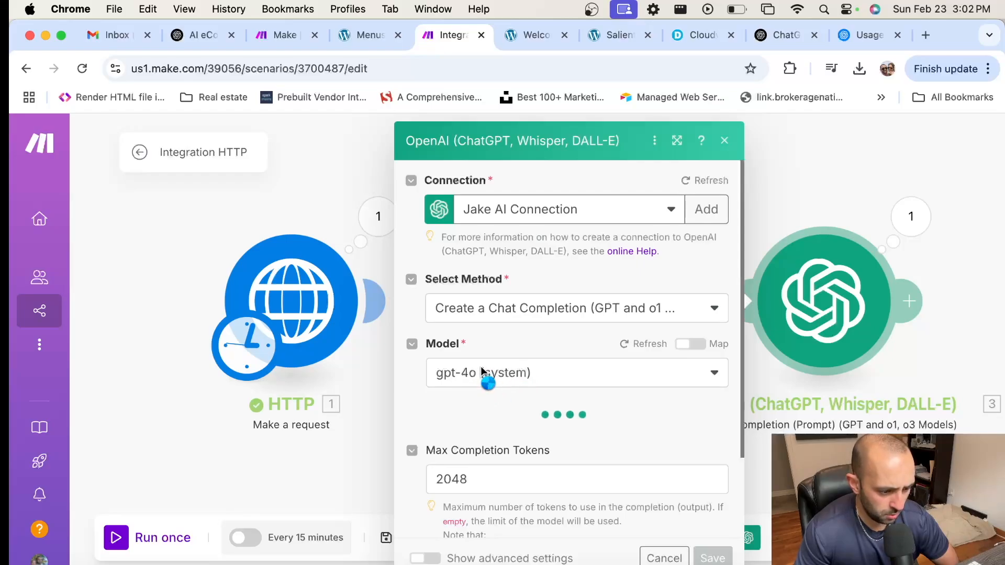
Step: Keep Create a Chat Completion, switch the model from gpt-4o to chatgpt-4o-latest (system), and save
click(648, 310)
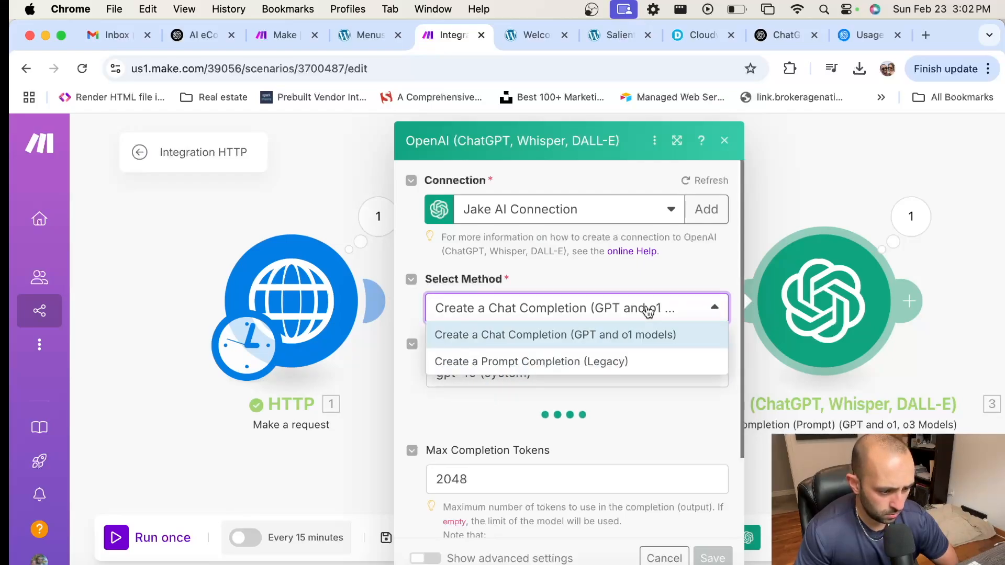
click(648, 310)
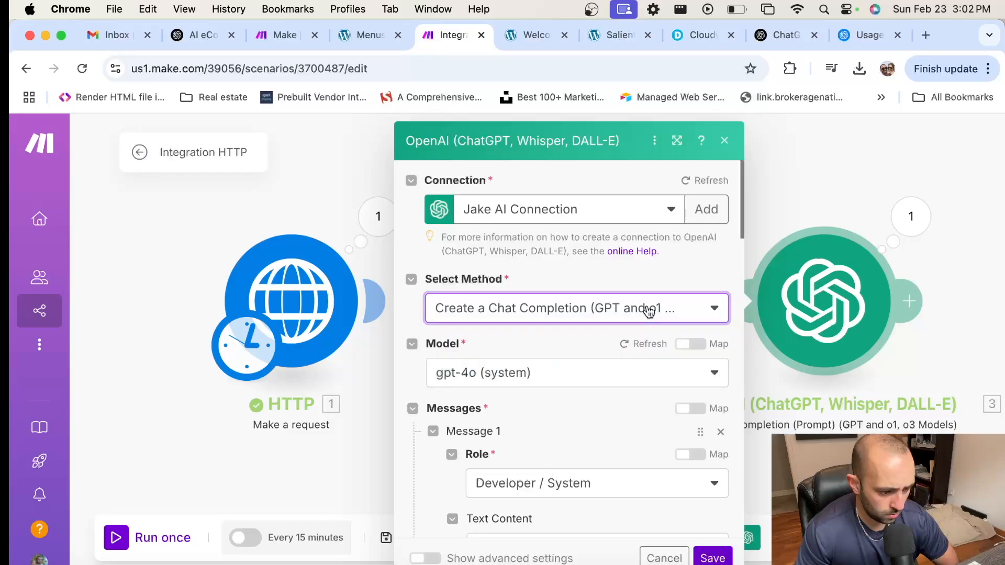
click(506, 373)
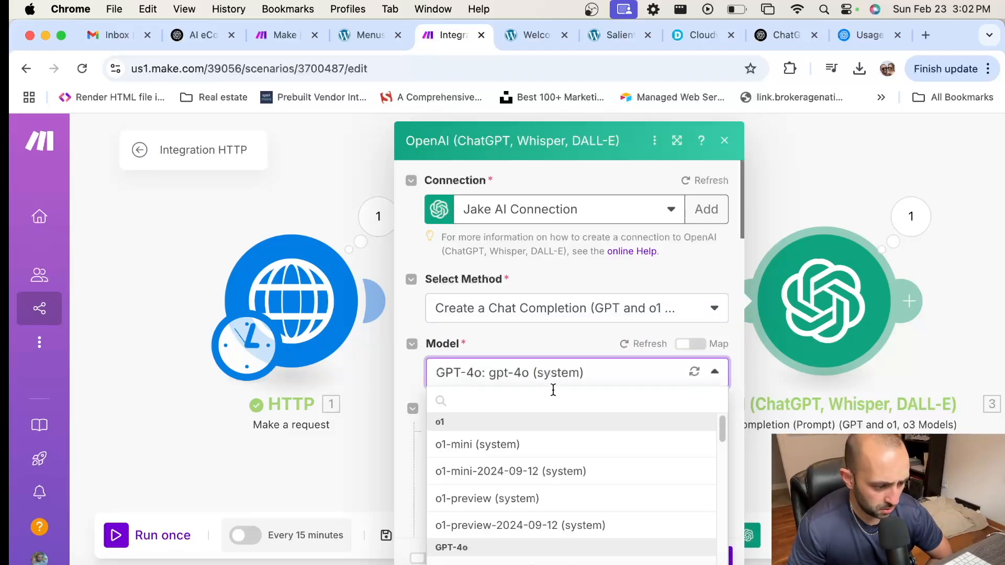
scroll(661, 460, down, 2)
scroll(653, 451, down, 2)
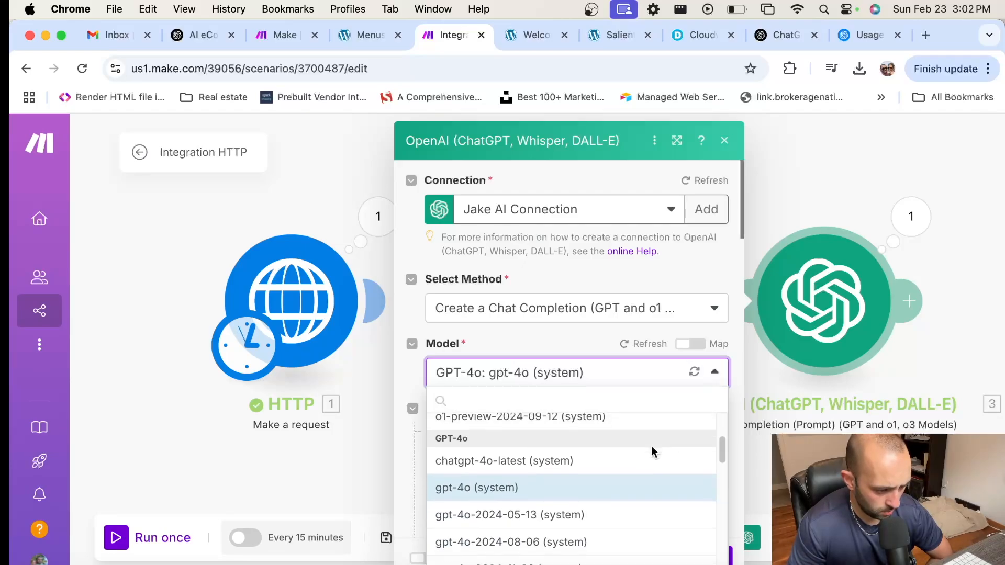
click(509, 458)
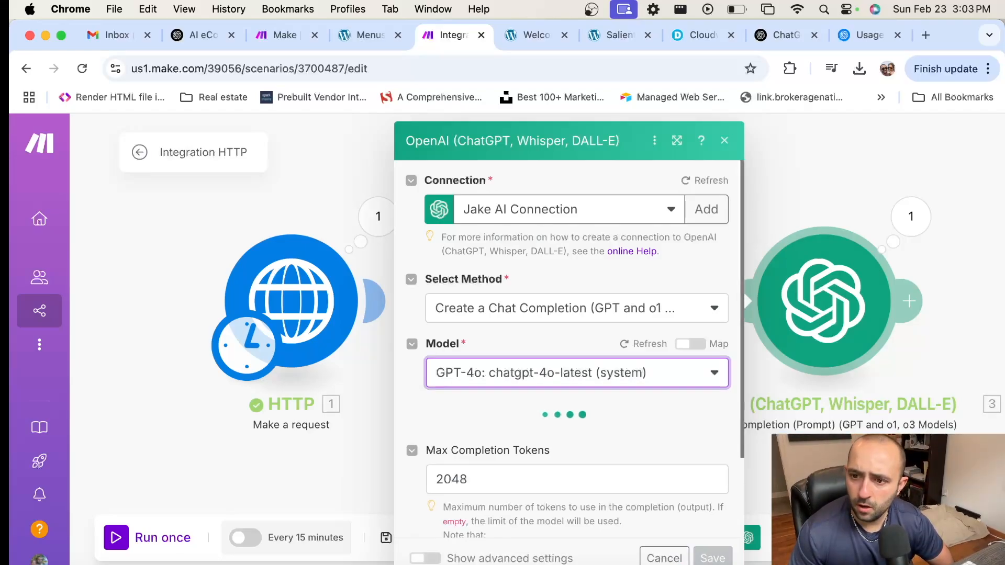
click(563, 376)
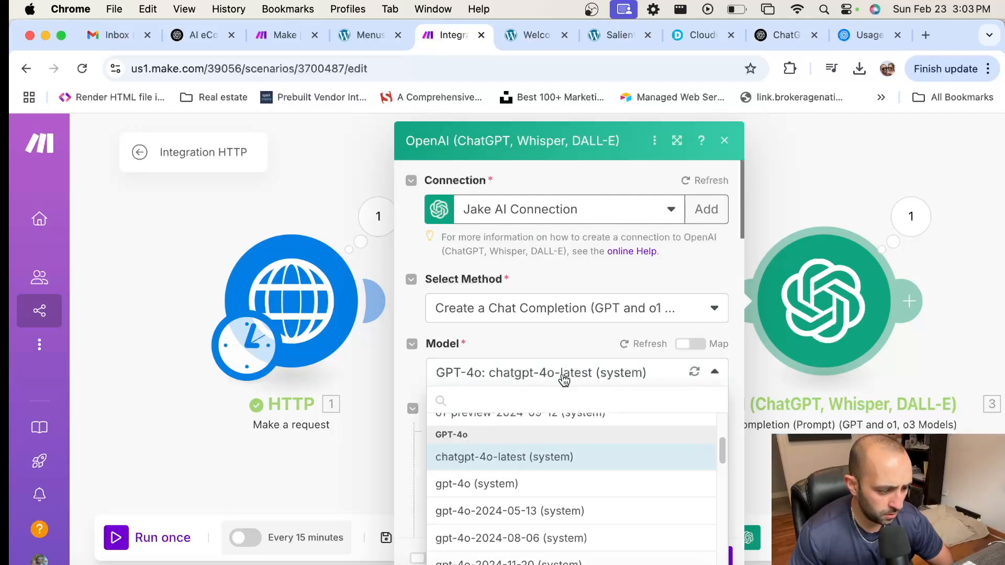
click(563, 376)
scroll(742, 356, down, 15)
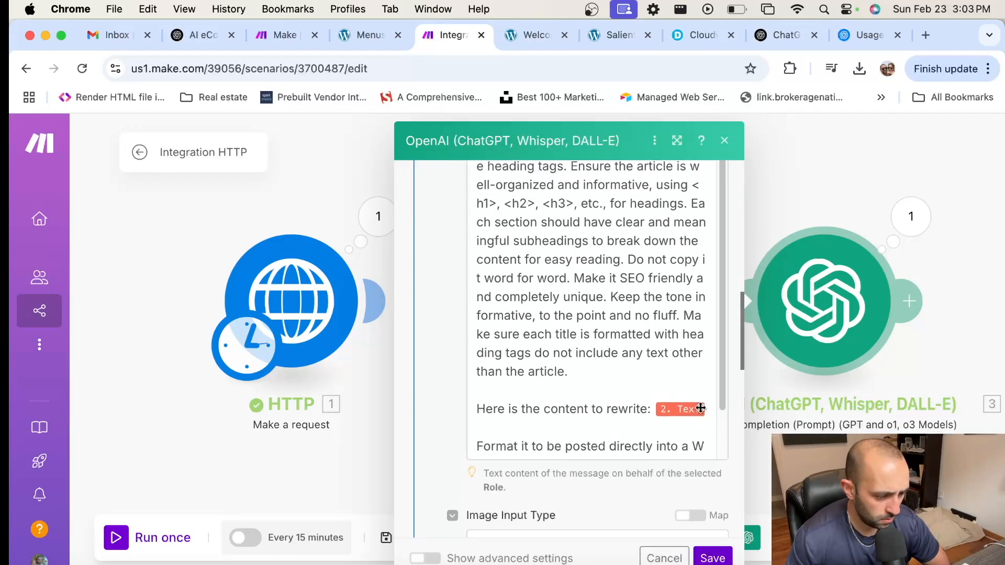
scroll(700, 408, down, 5)
click(713, 558)
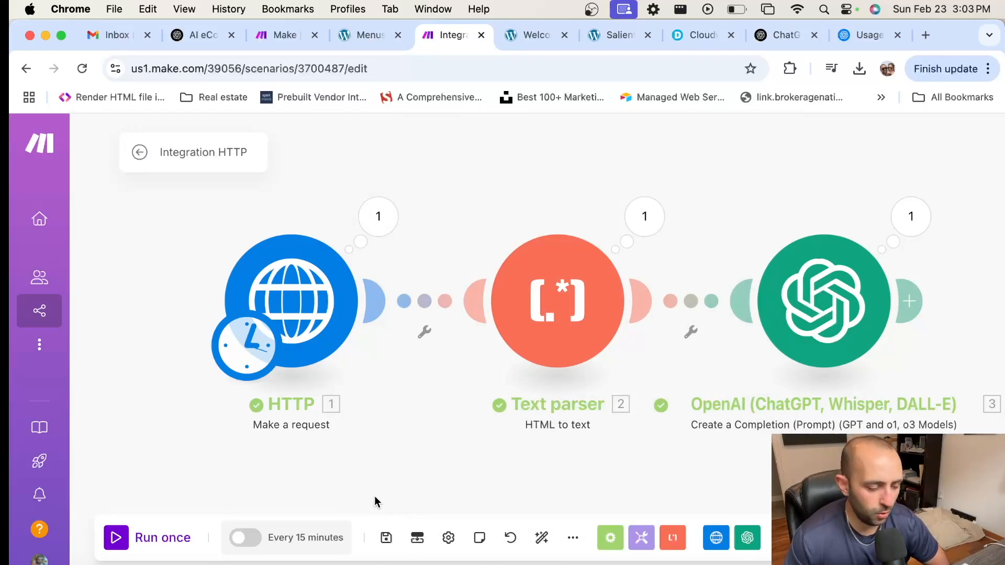
Step: Save the scenario and run it once more with chatgpt-4o-latest
click(387, 540)
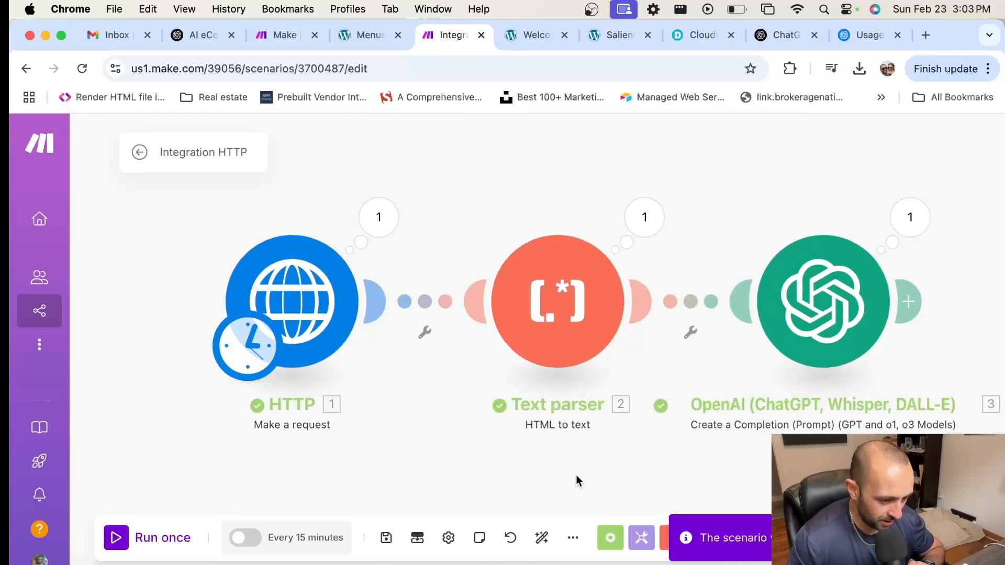
click(173, 538)
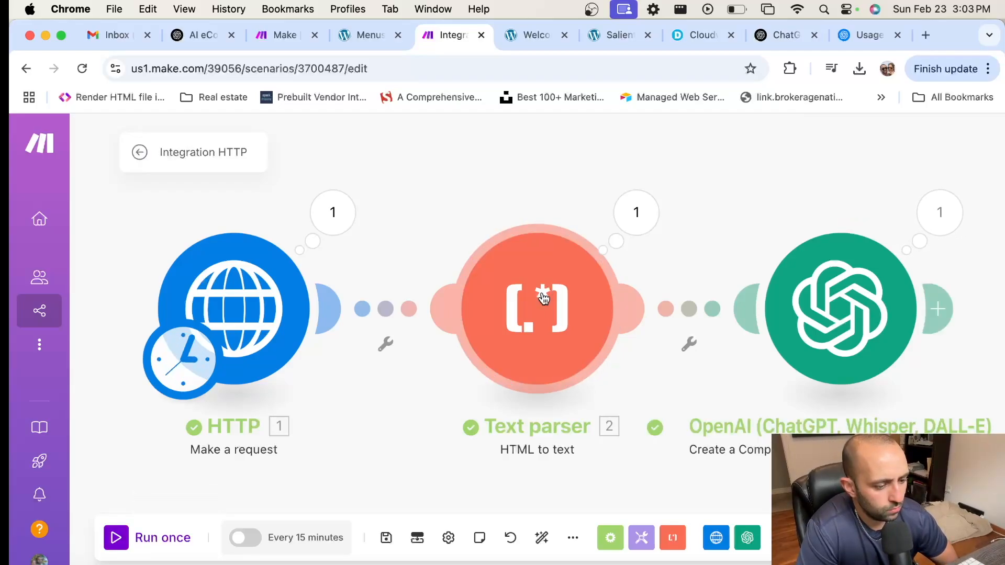
Step: Expand the OpenAI output's token usage details and the first entry in Choices
click(913, 212)
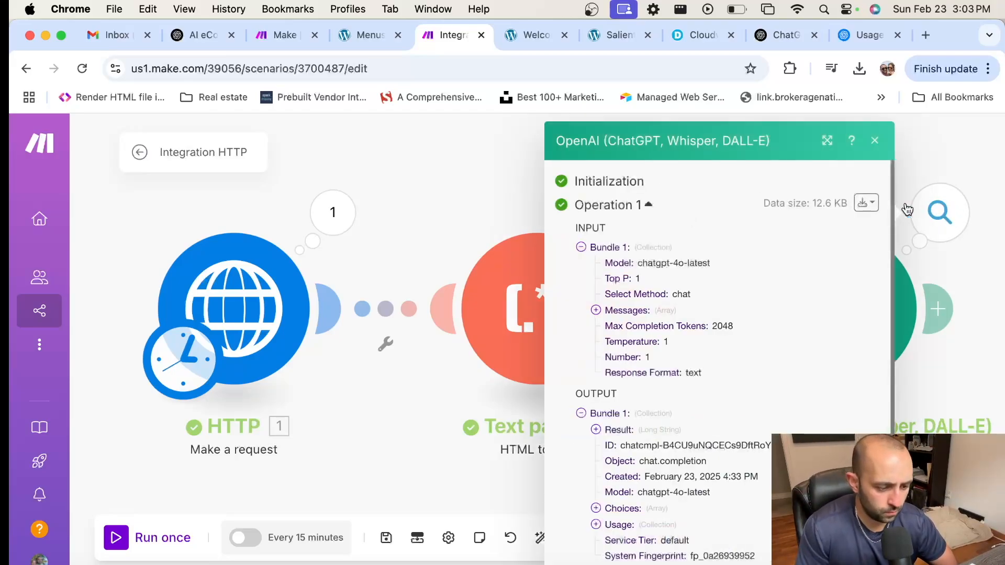
scroll(750, 329, down, 1)
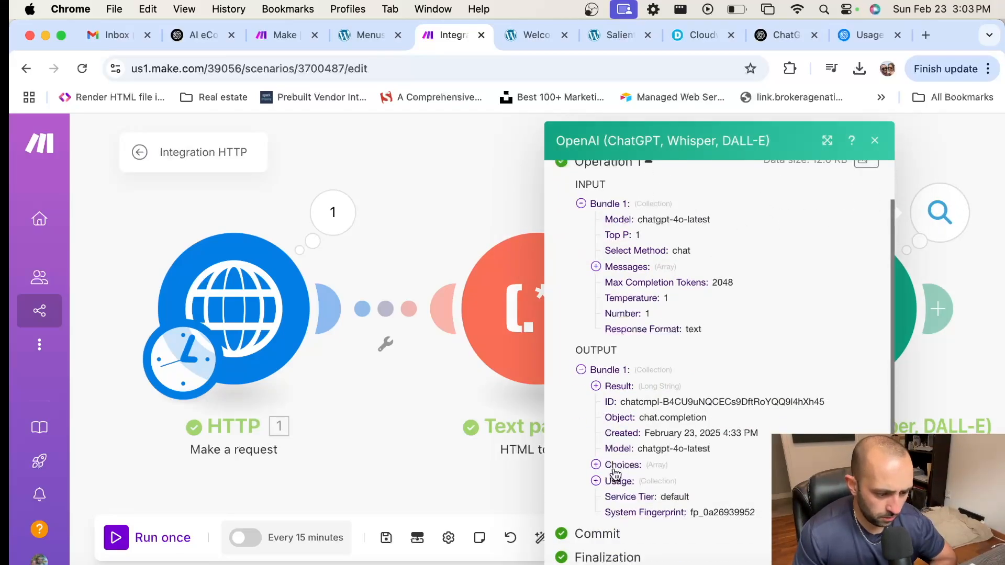
click(607, 486)
scroll(674, 427, down, 3)
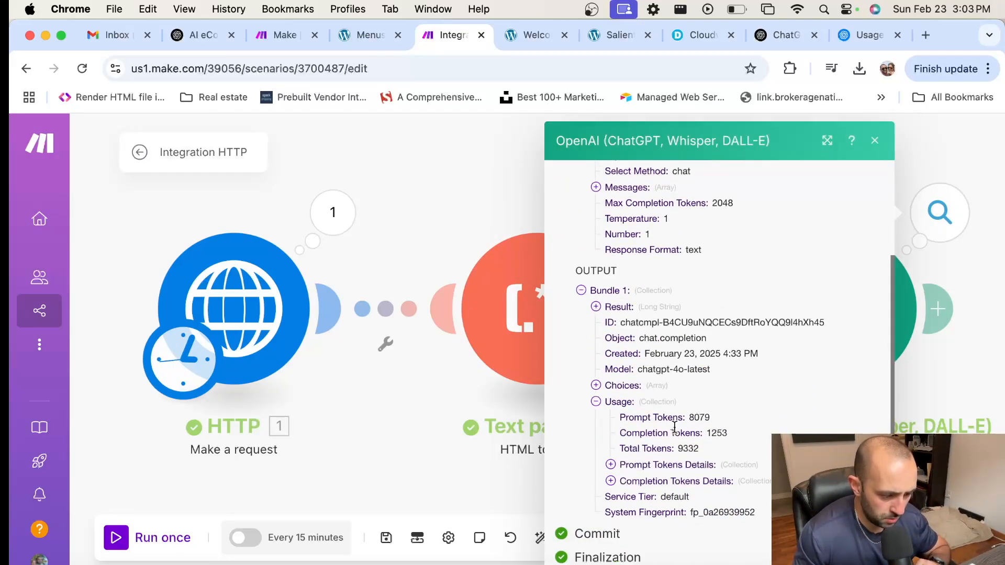
click(637, 470)
scroll(685, 417, down, 1)
click(610, 480)
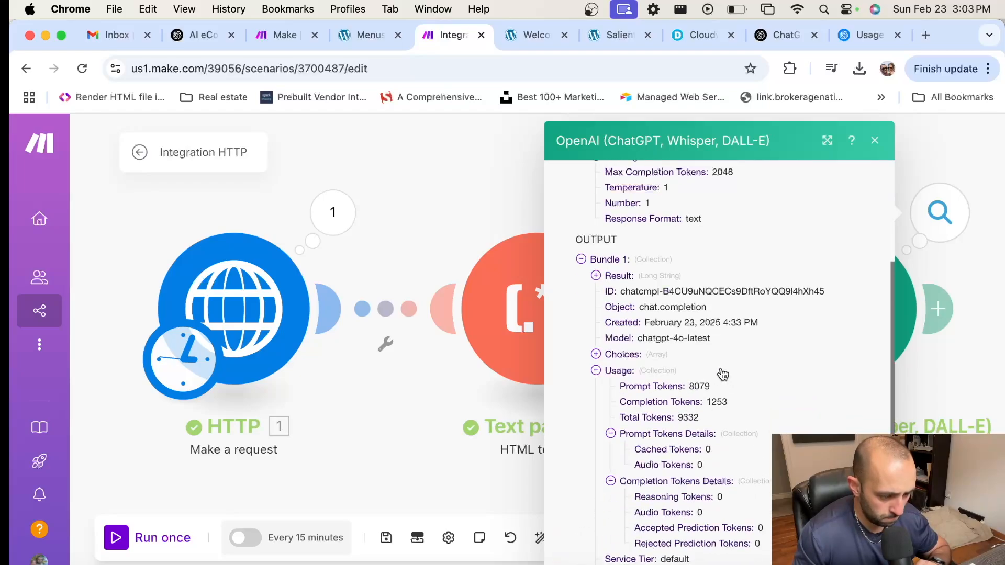
scroll(718, 371, up, 3)
click(619, 459)
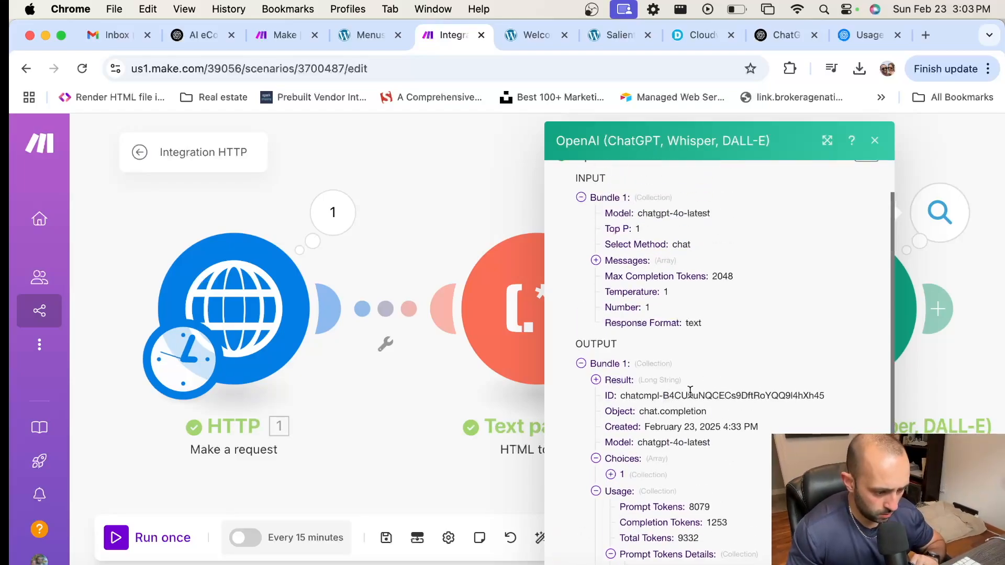
click(640, 480)
scroll(707, 423, down, 1)
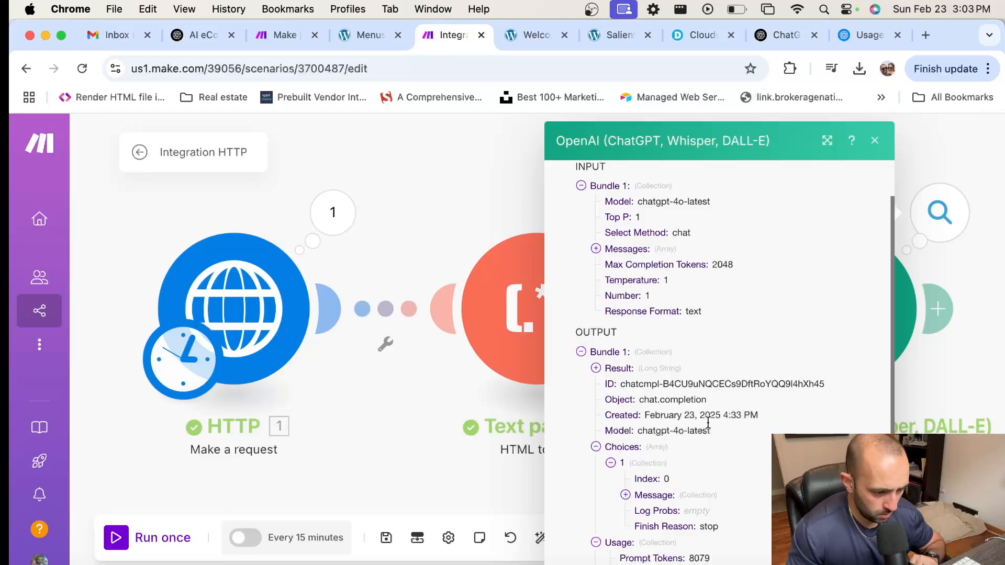
Step: Expand the Result article and highlight its Introduction and <h2>Pricing Structure</h2> lines
click(611, 368)
scroll(744, 352, down, 3)
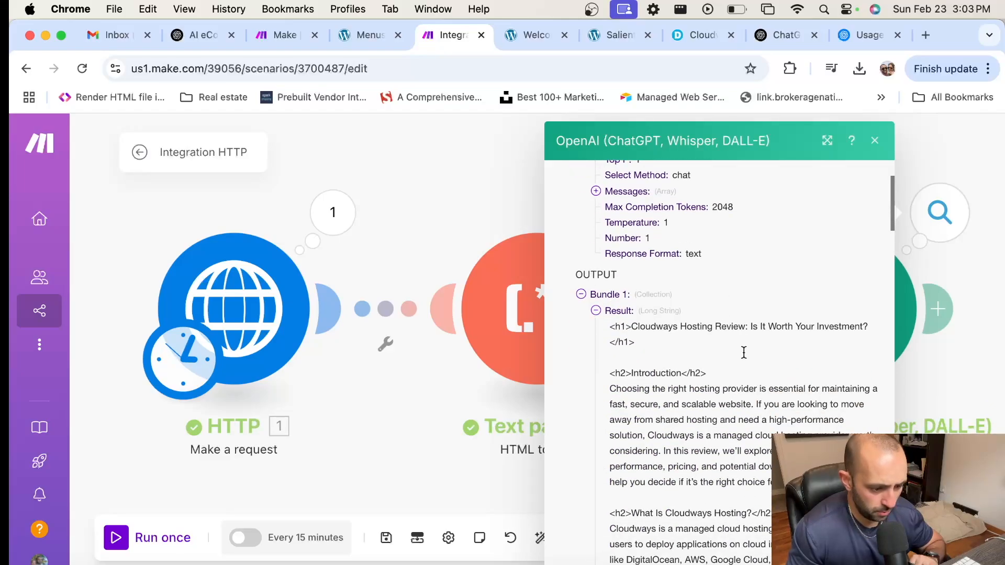
drag(609, 326, 717, 360)
scroll(738, 360, down, 5)
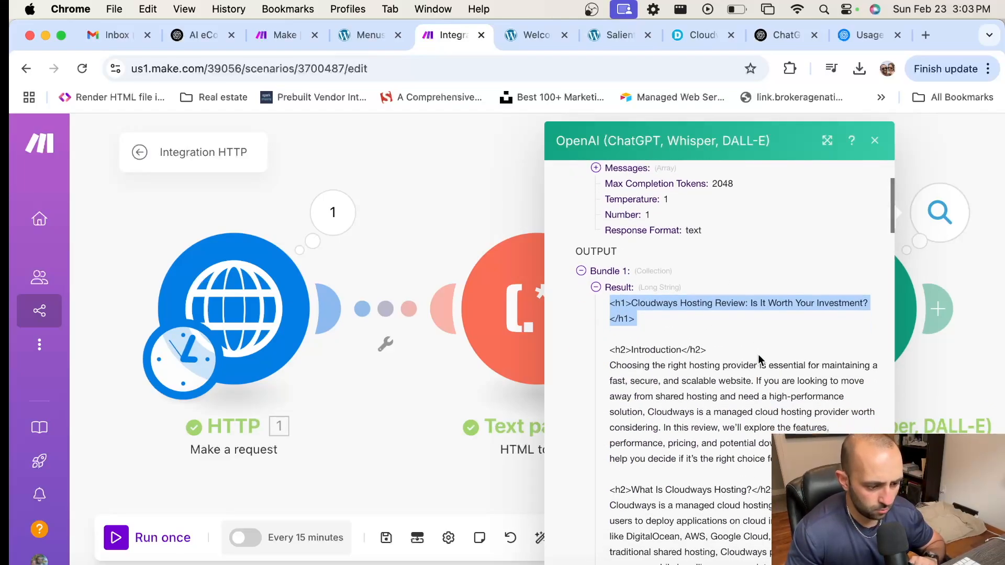
scroll(758, 359, down, 2)
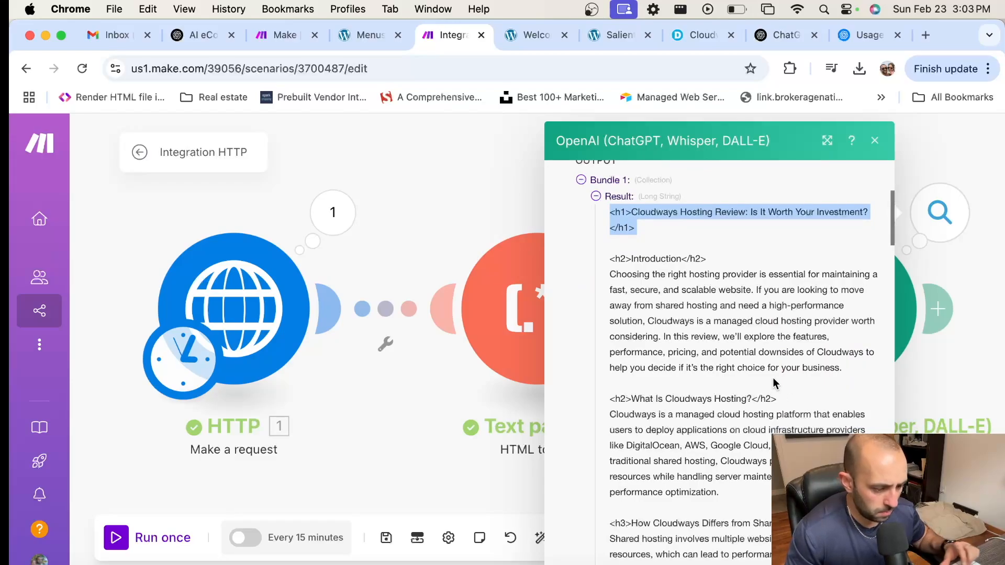
drag(615, 258, 735, 306)
scroll(785, 366, down, 3)
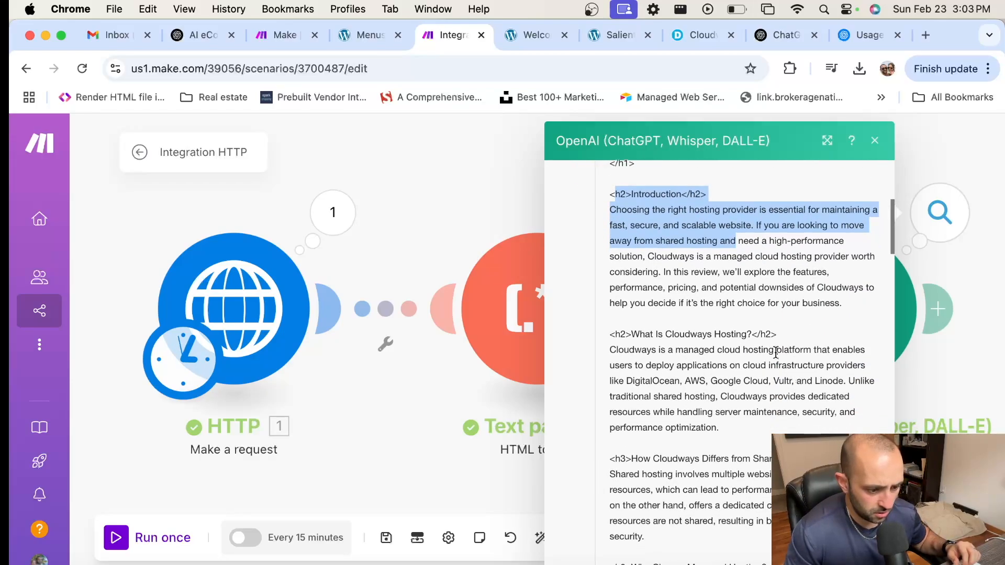
scroll(770, 354, down, 7)
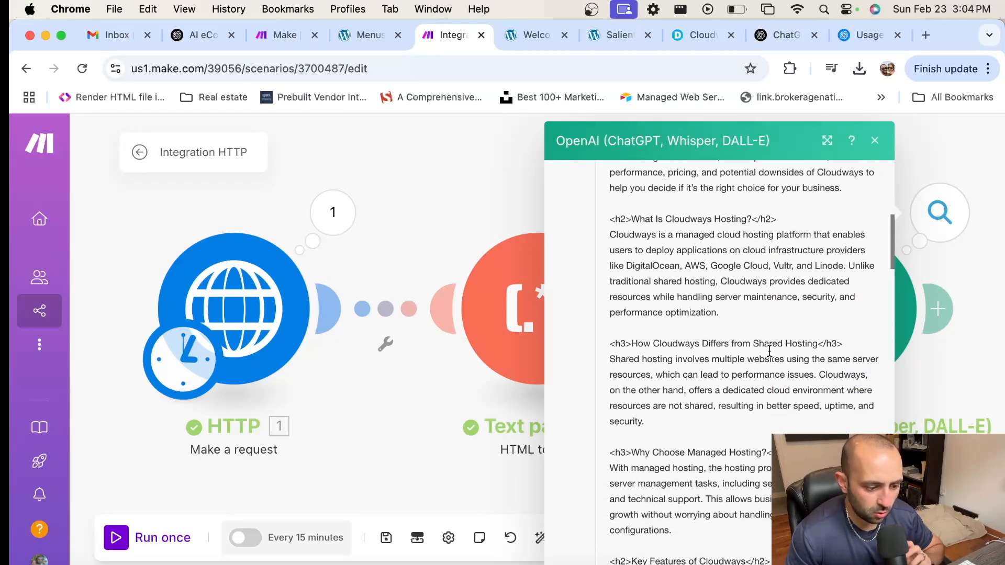
scroll(766, 360, down, 6)
scroll(766, 356, down, 3)
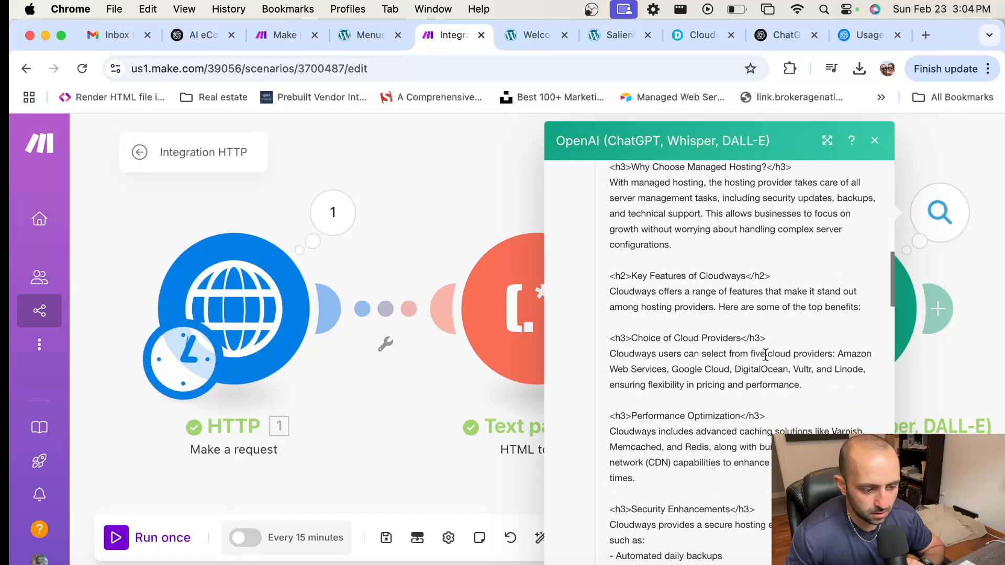
scroll(766, 355, down, 6)
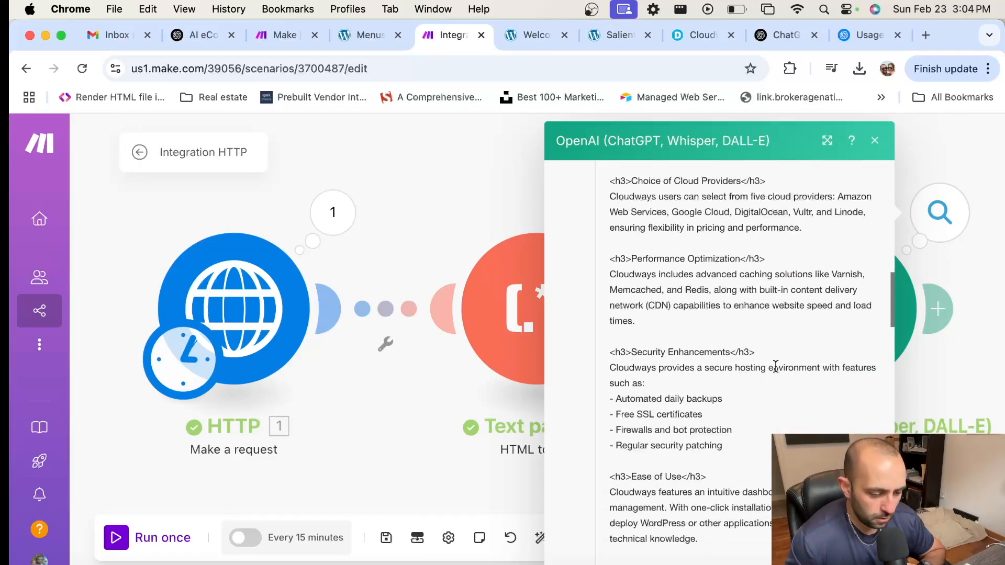
scroll(773, 366, down, 6)
scroll(775, 373, down, 15)
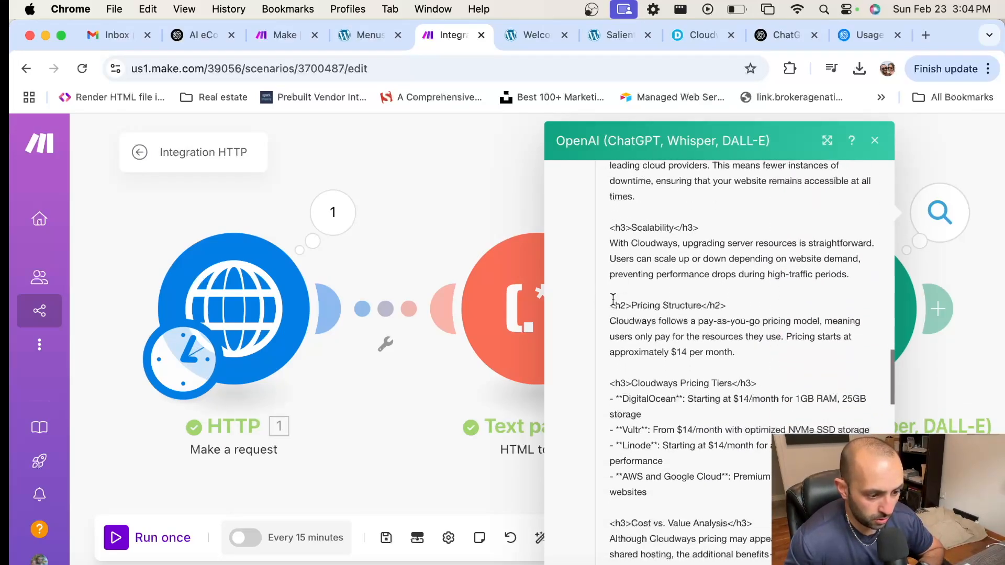
drag(609, 301, 773, 316)
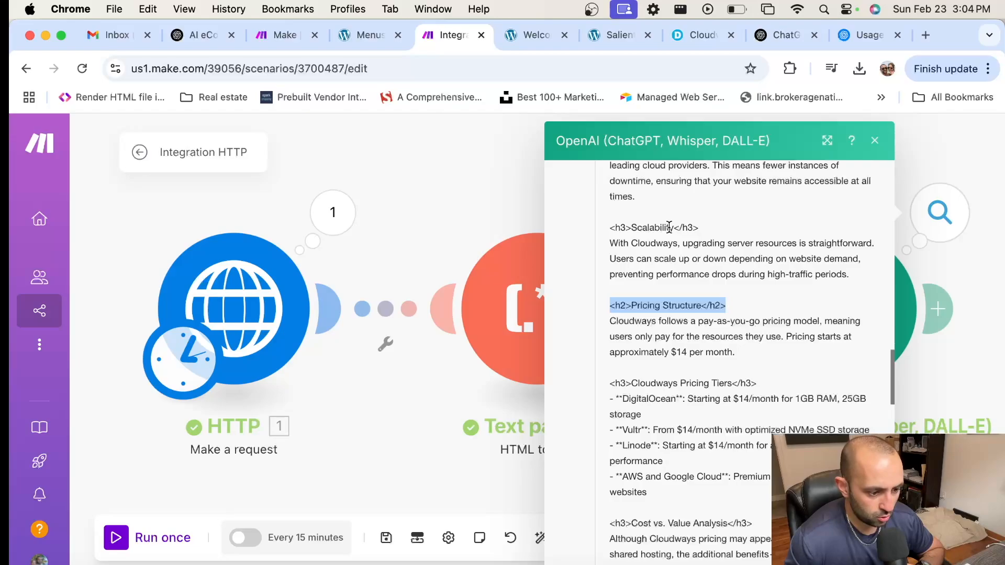
Step: Scroll through the rest of the Cloudways Hosting Review article, selecting further text blocks
scroll(733, 314, down, 2)
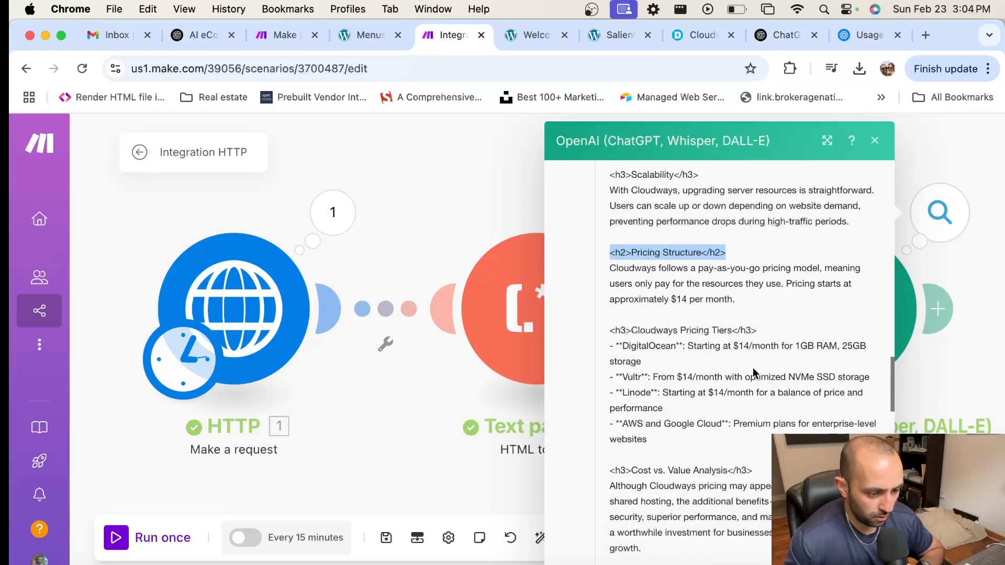
scroll(754, 372, down, 3)
scroll(690, 367, down, 3)
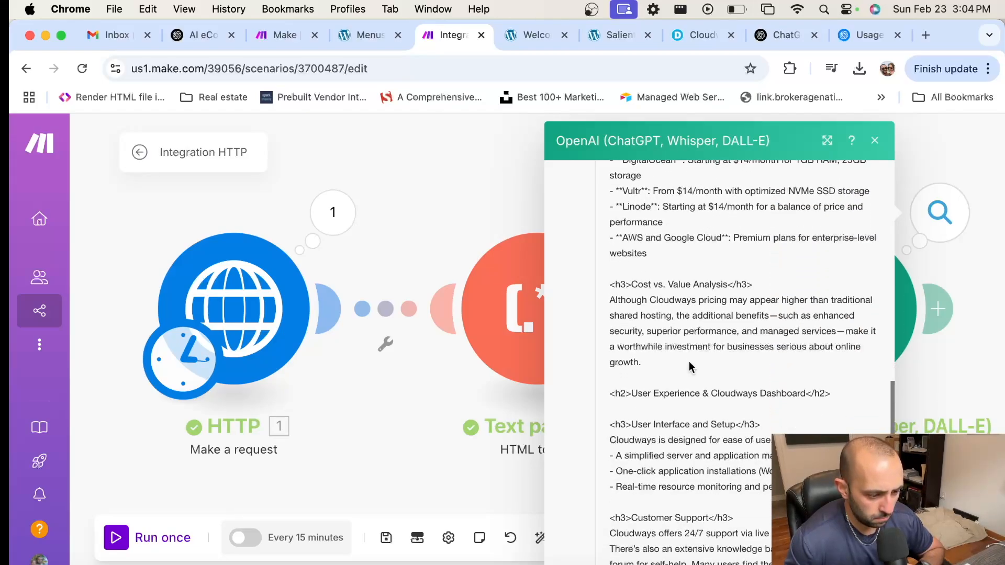
scroll(690, 368, up, 1)
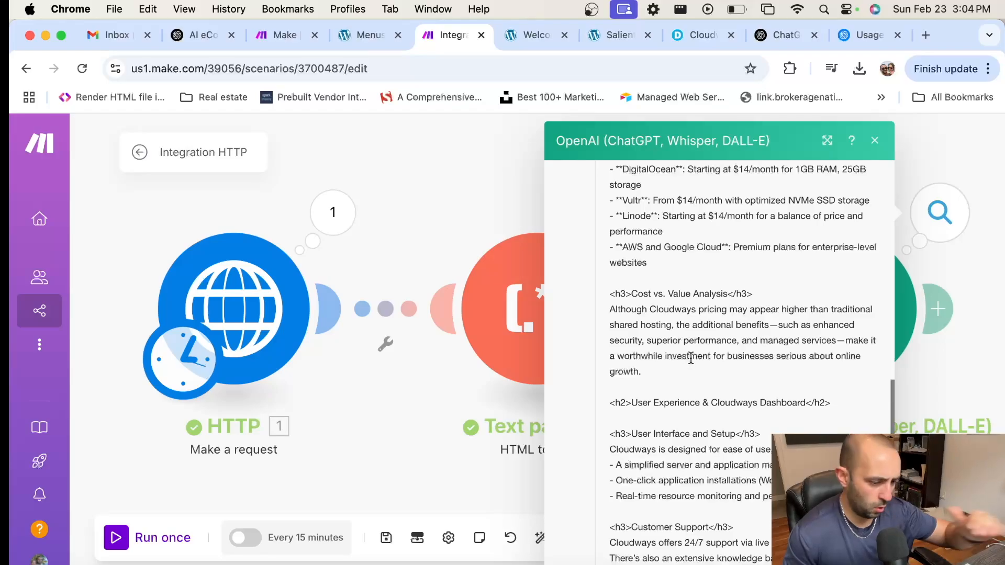
scroll(690, 359, down, 12)
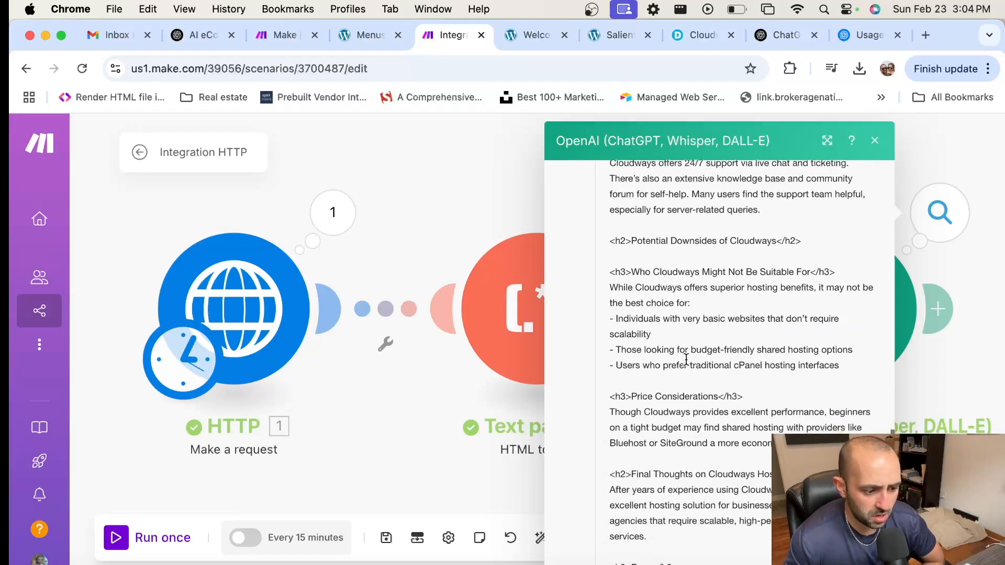
scroll(686, 360, down, 18)
scroll(687, 360, up, 5)
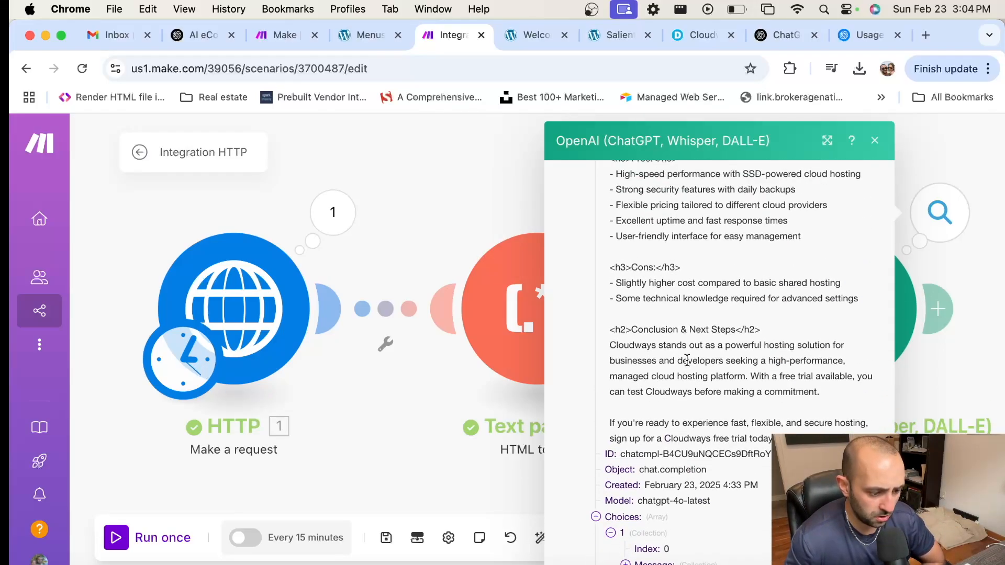
drag(670, 346, 650, 252)
scroll(629, 262, up, 15)
scroll(650, 253, up, 15)
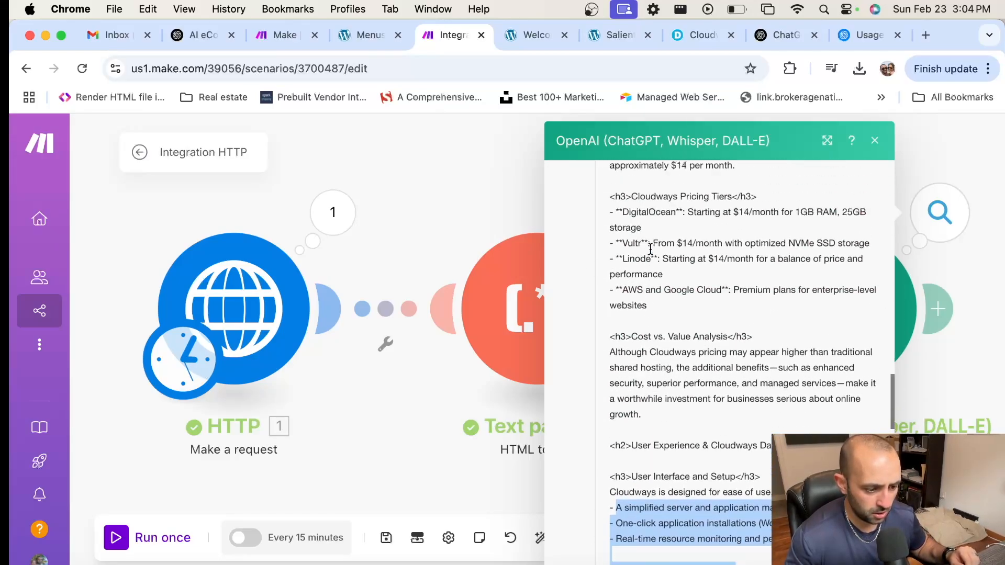
scroll(647, 254, up, 7)
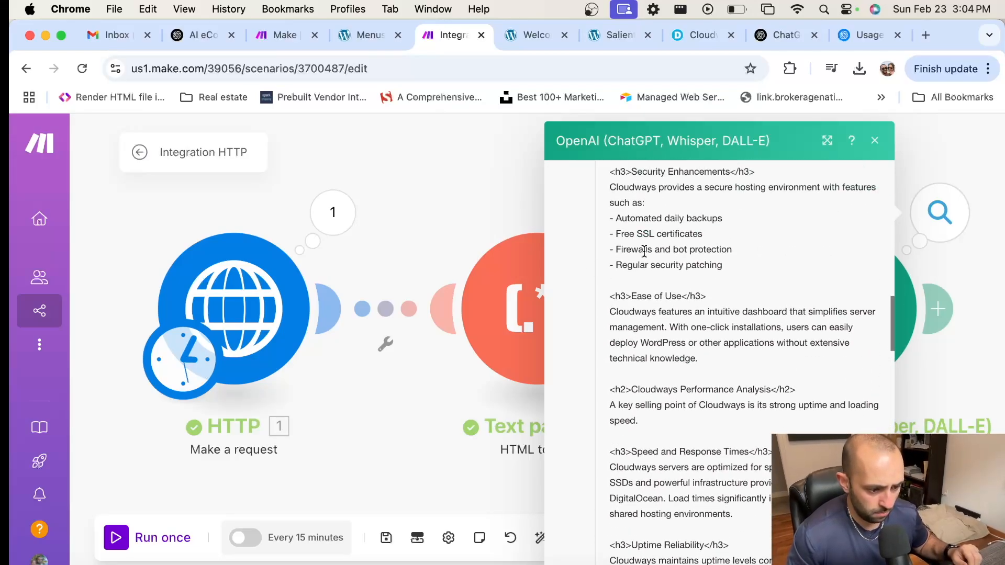
scroll(641, 249, up, 13)
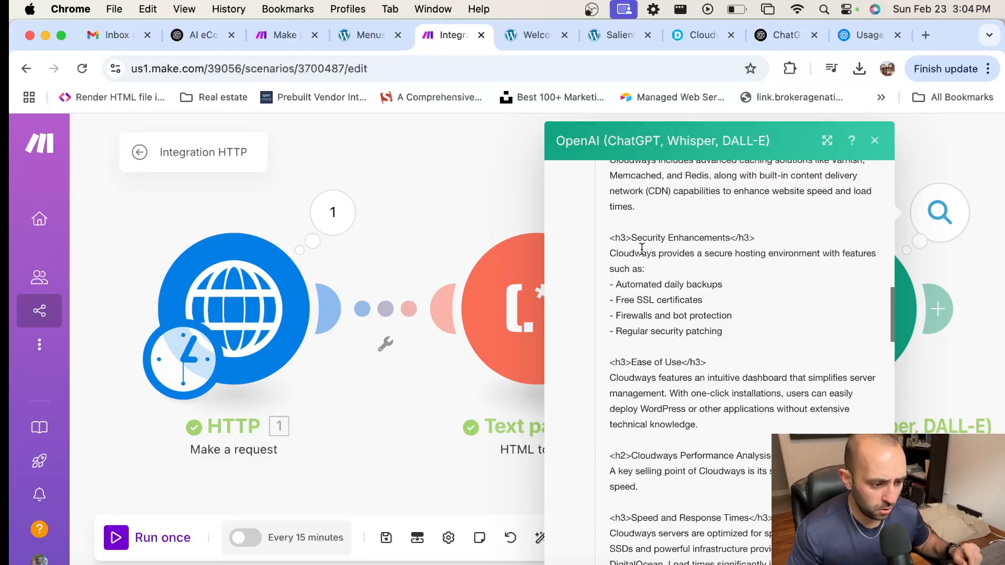
scroll(641, 249, up, 9)
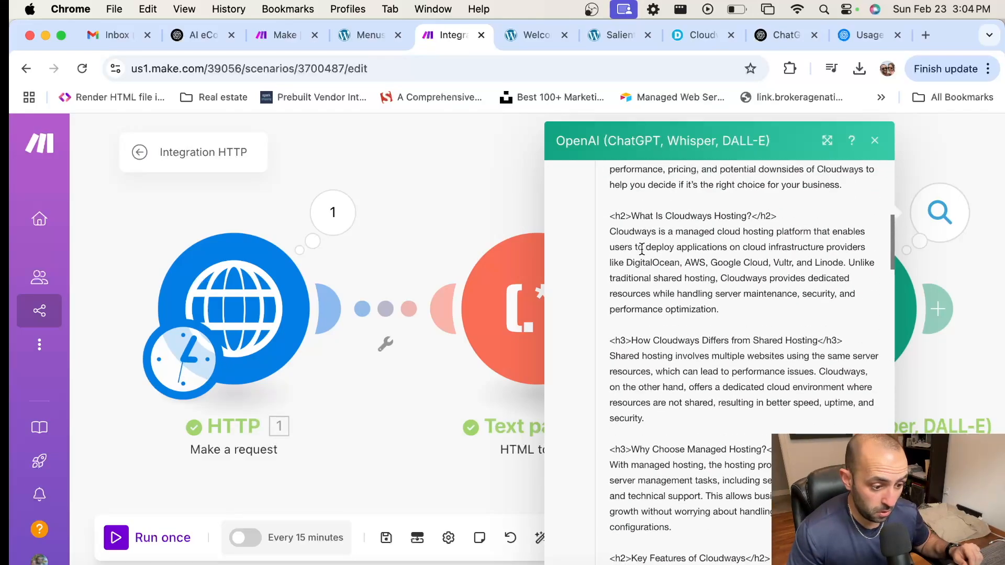
drag(642, 249, 602, 273)
scroll(775, 310, down, 3)
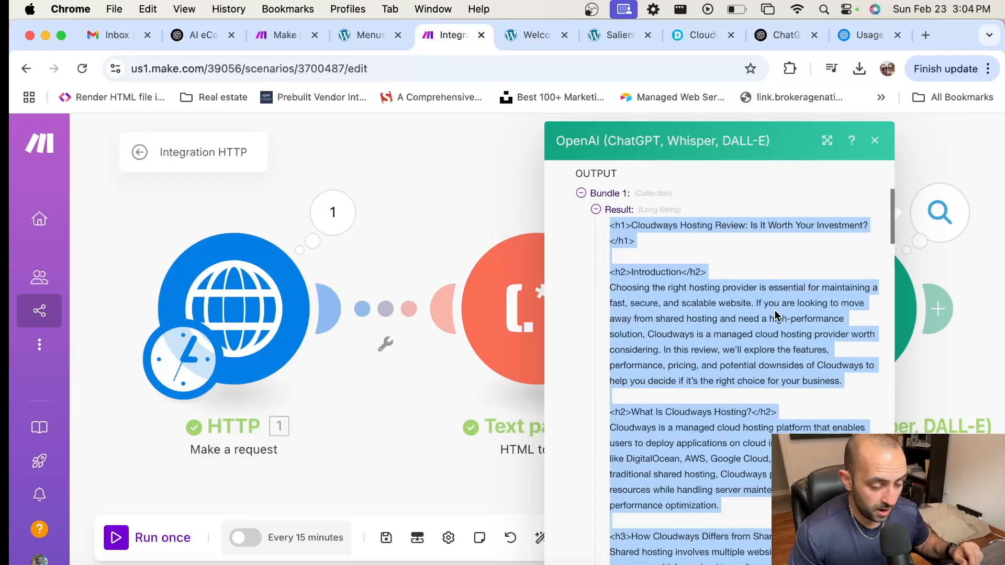
scroll(775, 310, up, 2)
scroll(775, 310, down, 6)
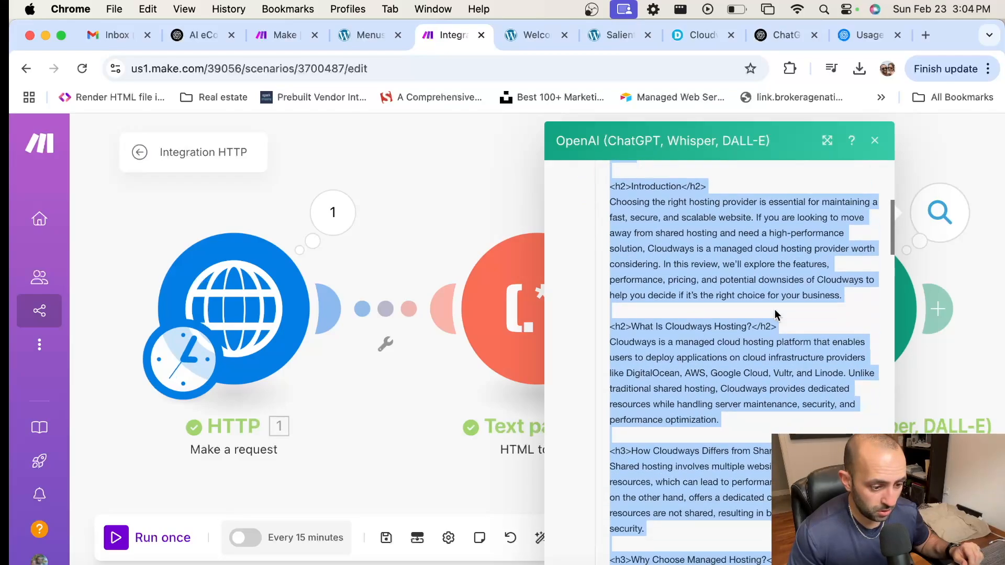
scroll(775, 310, down, 5)
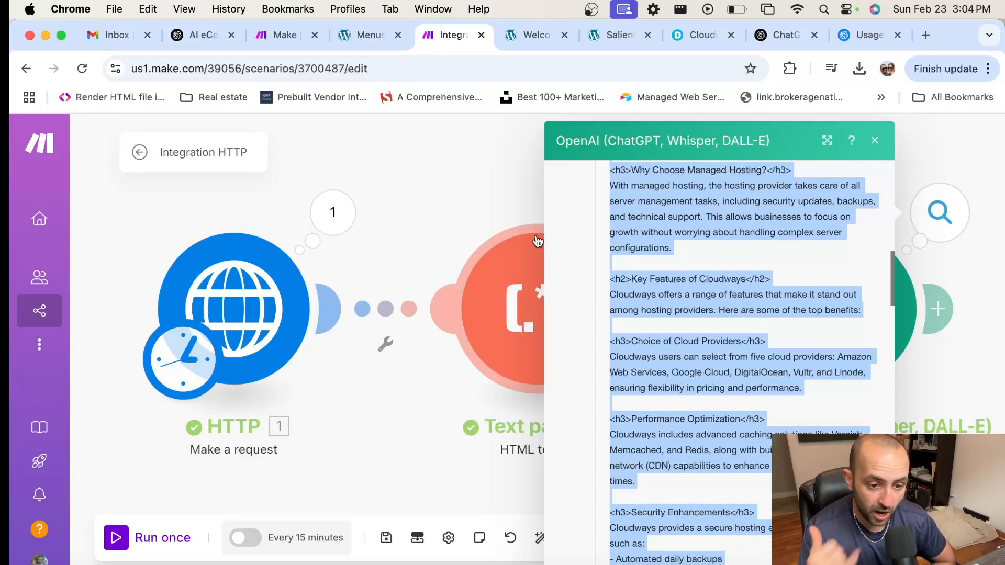
click(507, 212)
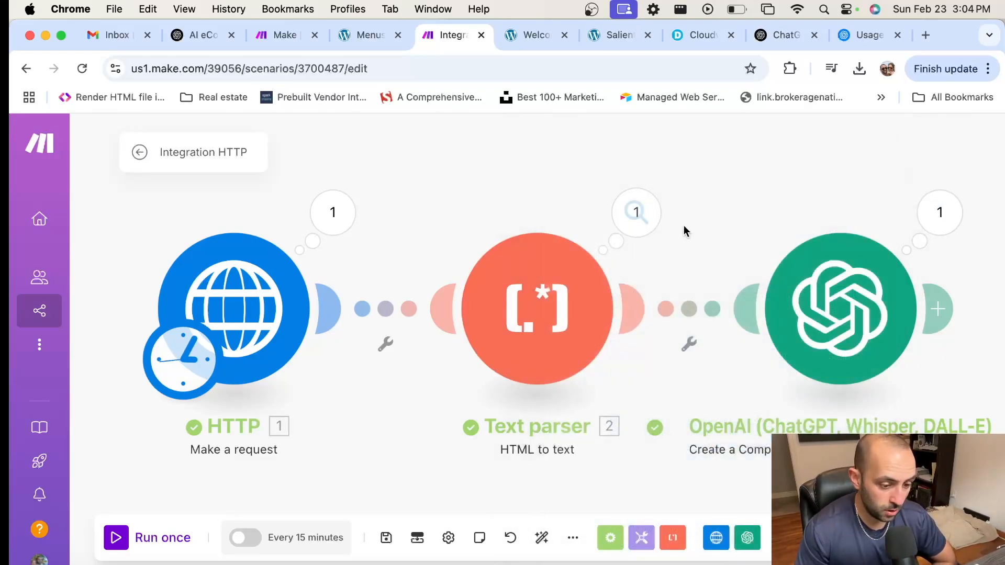
drag(746, 365, 567, 328)
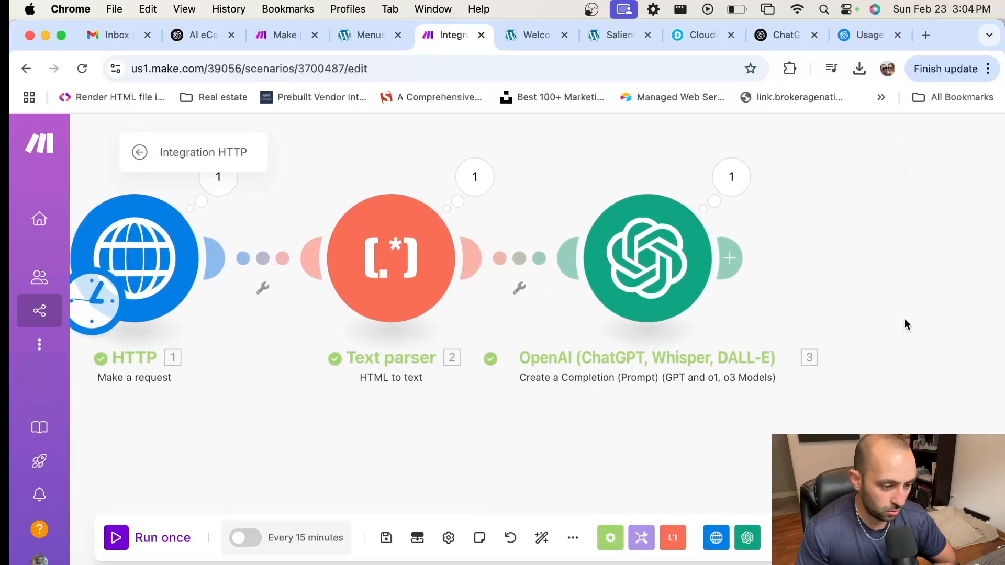
drag(881, 307, 824, 303)
scroll(841, 305, down, 2)
scroll(841, 304, down, 5)
drag(895, 239, 708, 206)
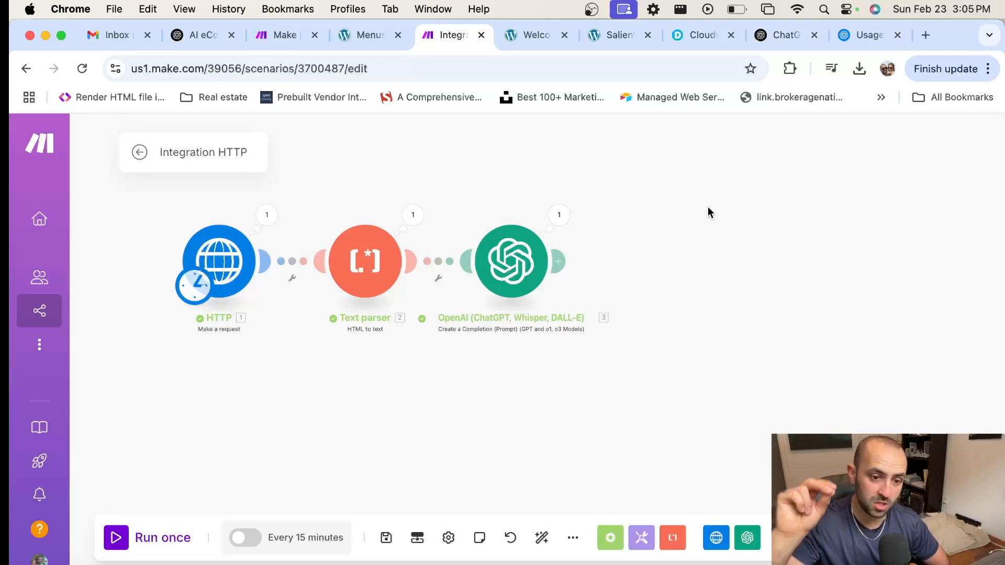
scroll(675, 240, right, 3)
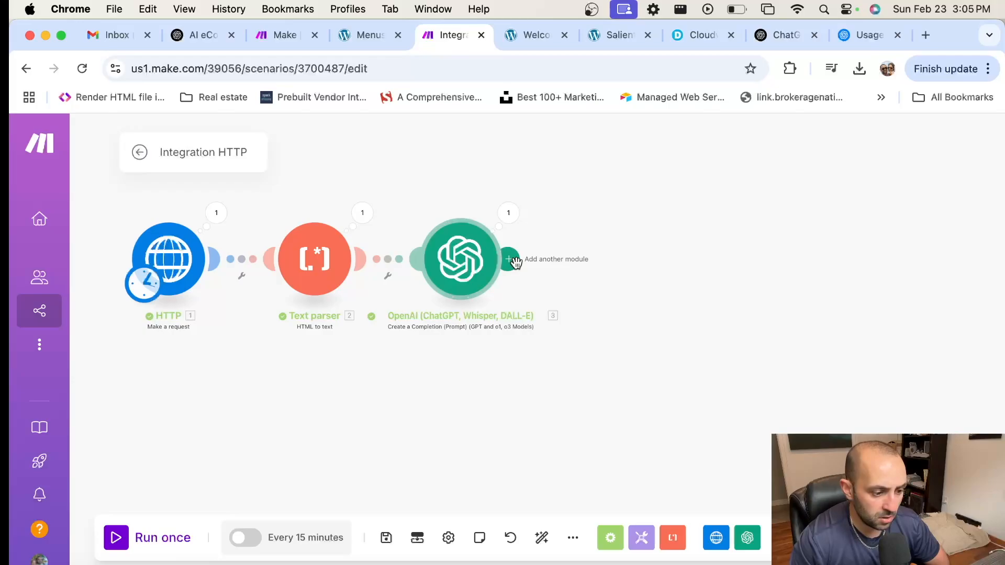
Step: Insert a Text parser 'Match pattern' module after OpenAI and focus its empty Pattern field
click(515, 261)
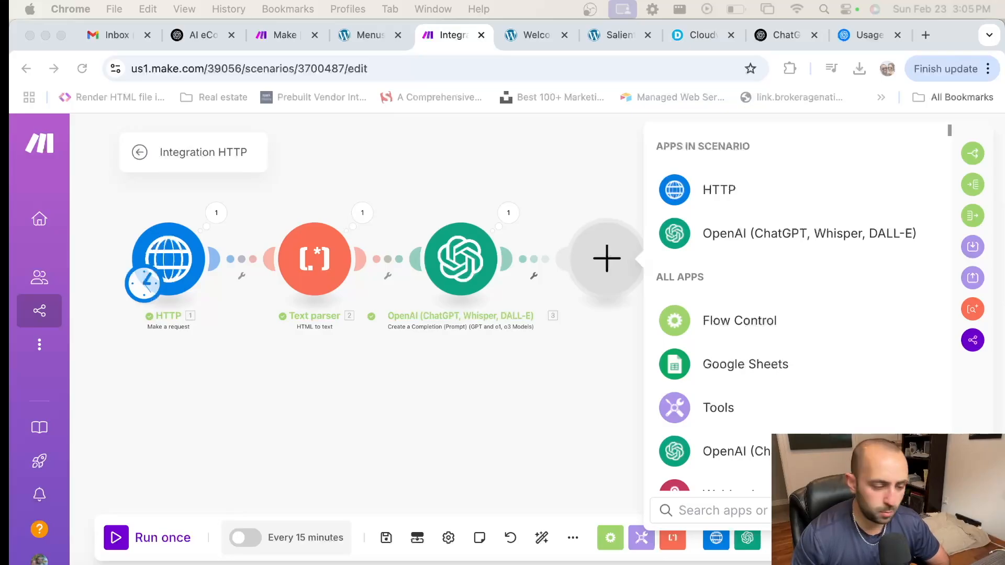
click(749, 512)
text(te)
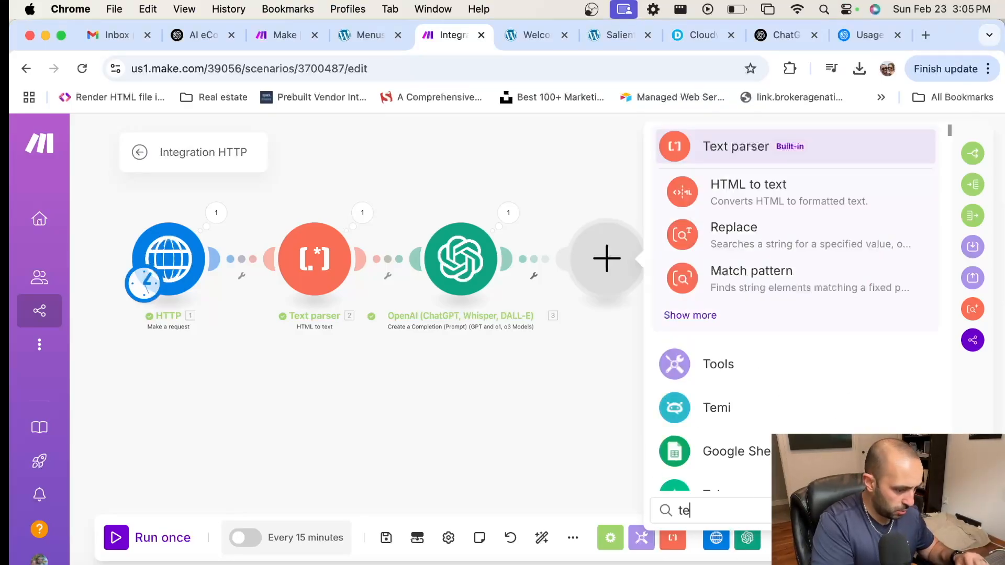
text(xt parser)
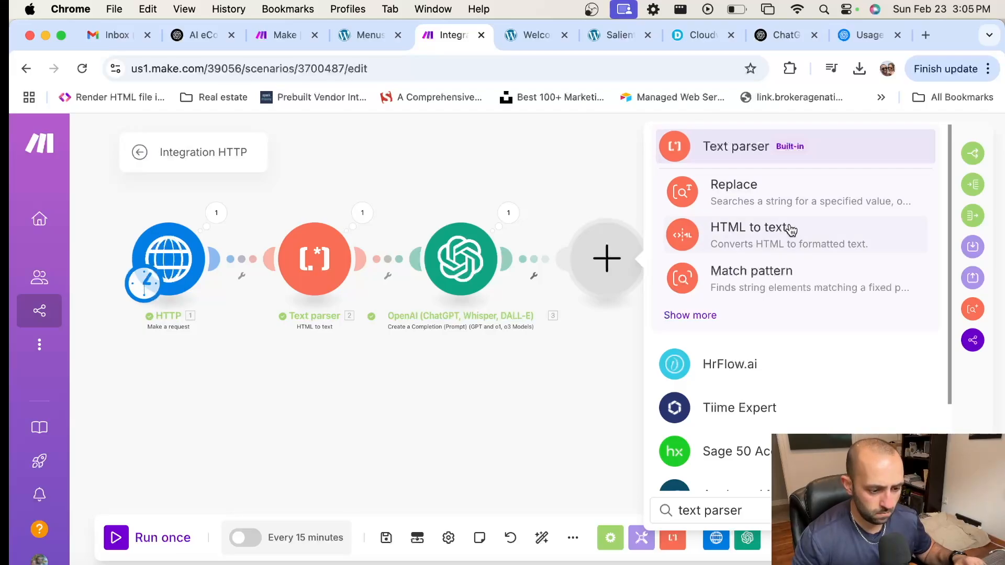
click(782, 284)
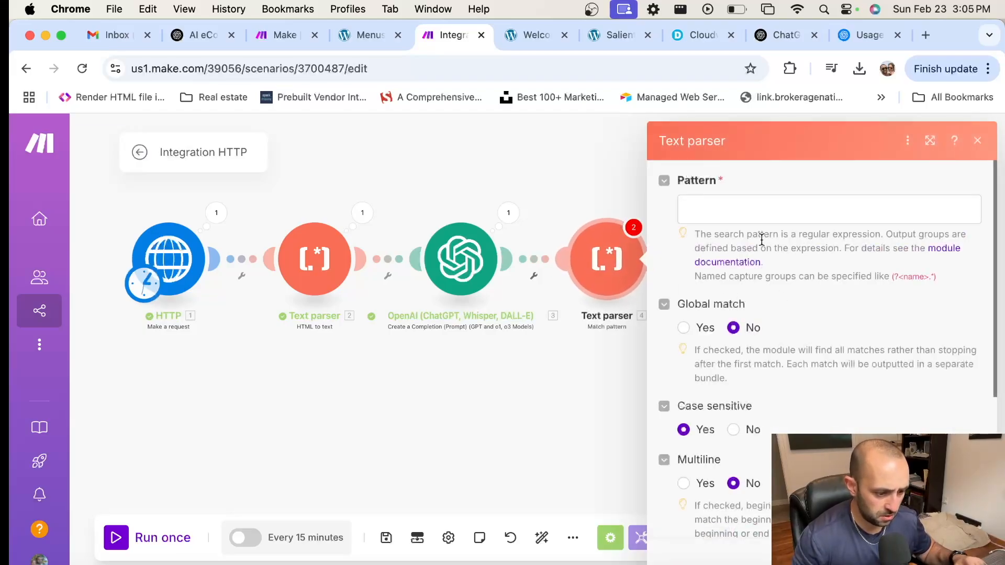
click(750, 208)
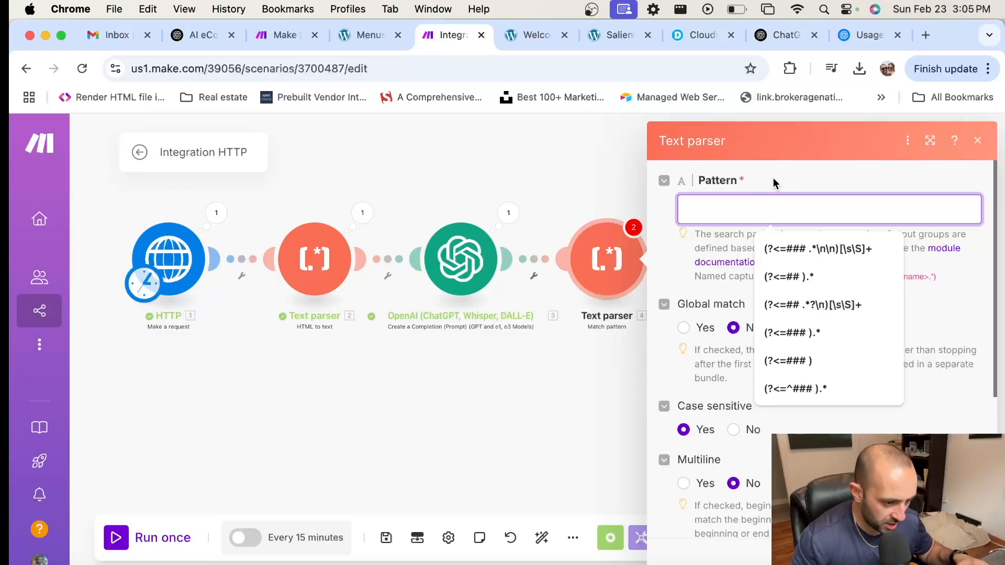
key(Escape)
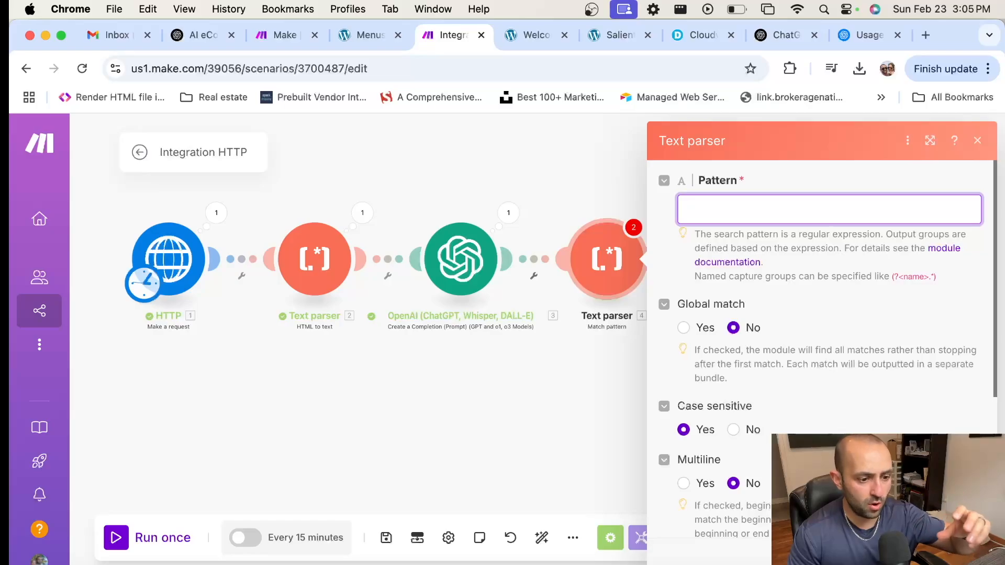
Step: Load regex101.com in a new Chrome tab
click(924, 35)
text(regex10)
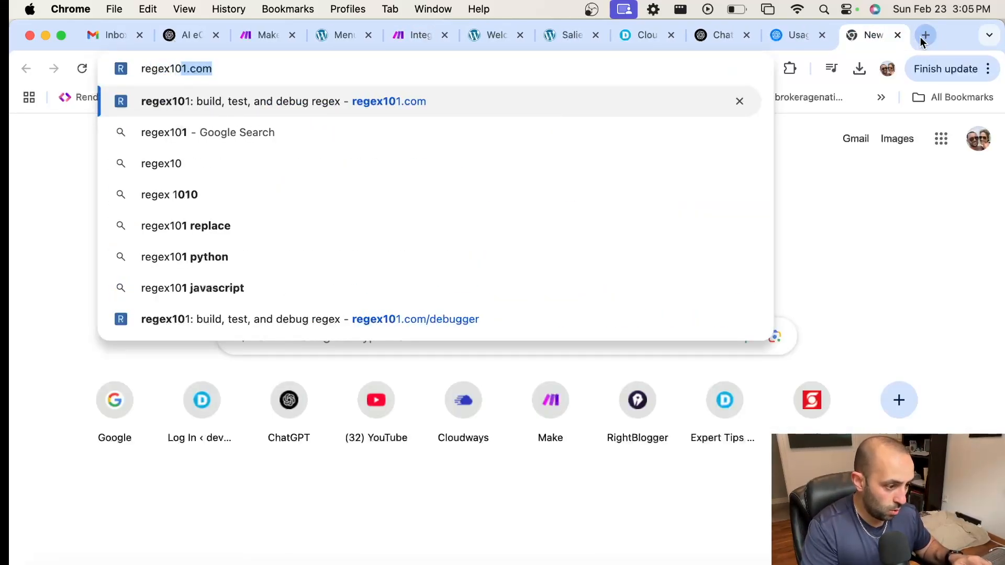
text(1.c)
key(Return)
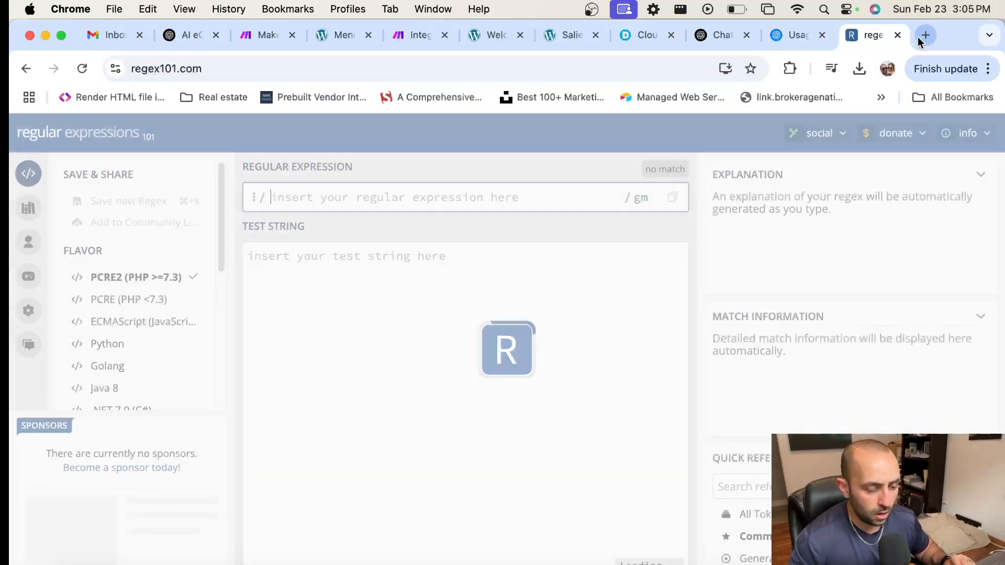
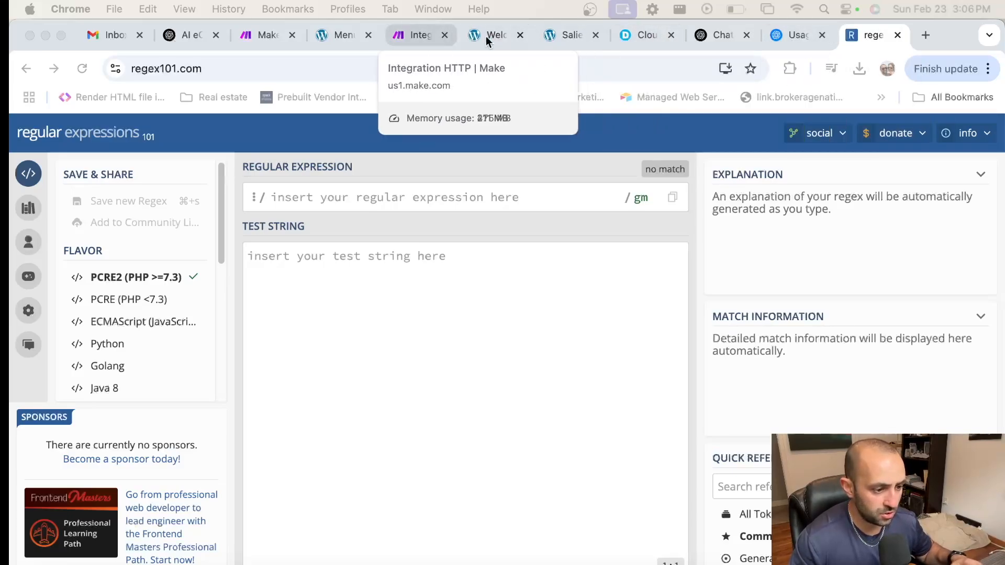
Step: Paste the title regex <h1>(.*?)<\/h1> into the Match pattern's Pattern field, keeping case-sensitive matching
click(417, 36)
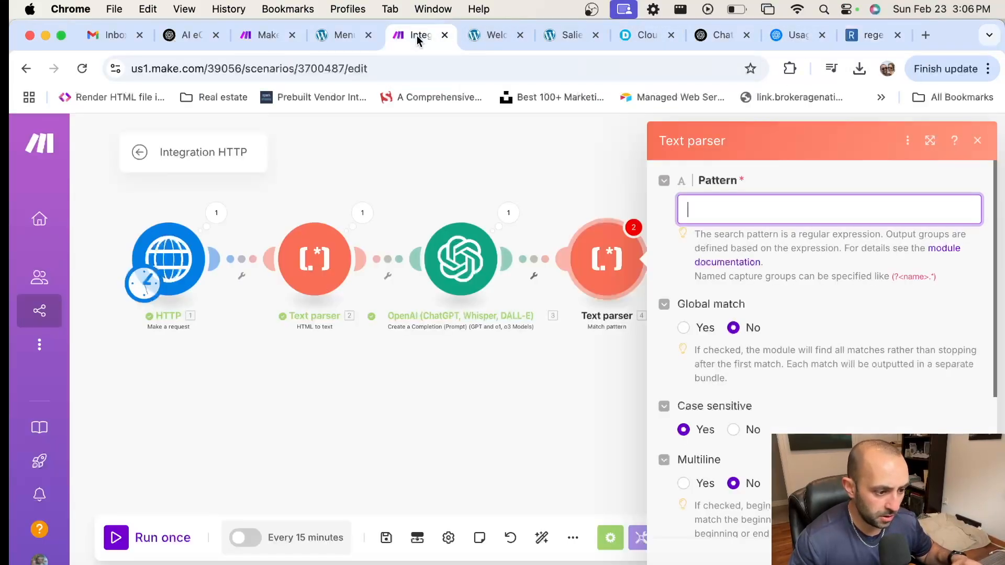
click(767, 212)
text(<h1>(.*?)<\/h1>)
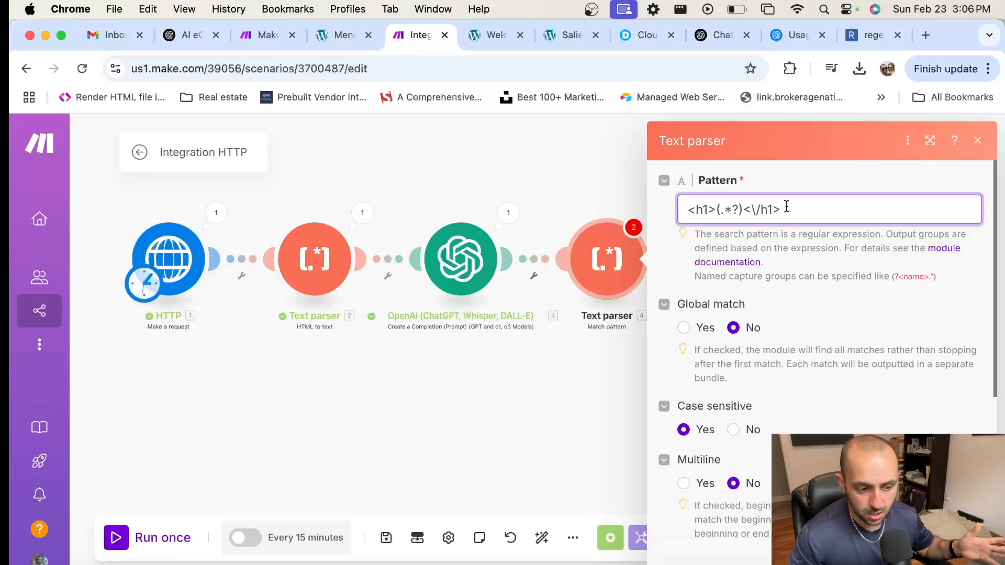
scroll(786, 206, down, 5)
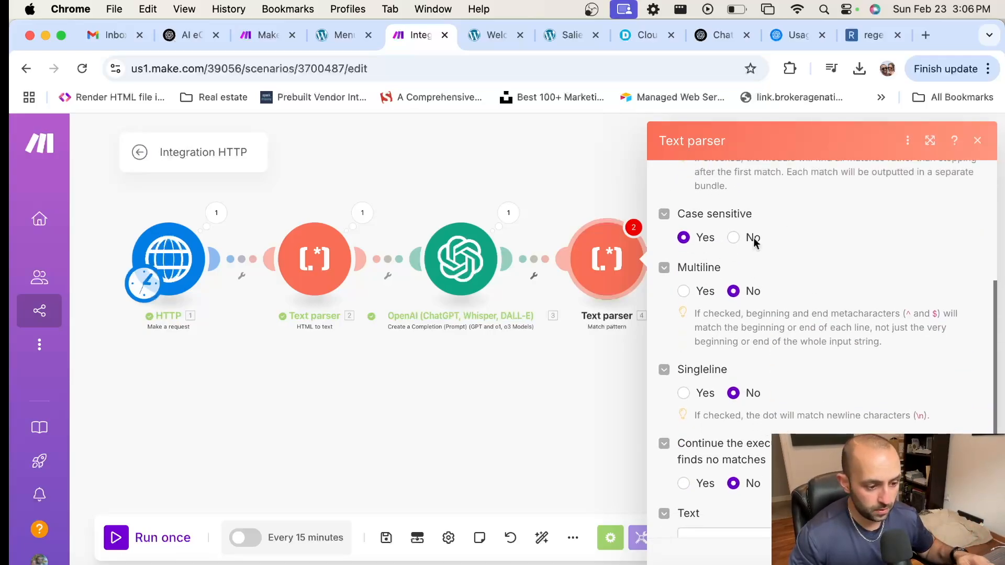
click(735, 238)
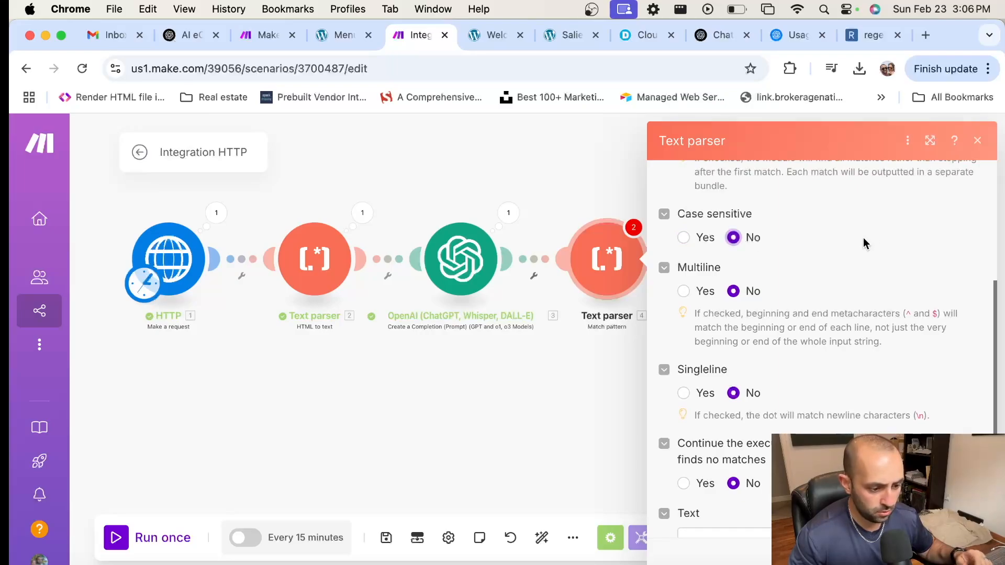
scroll(861, 242, down, 1)
click(682, 205)
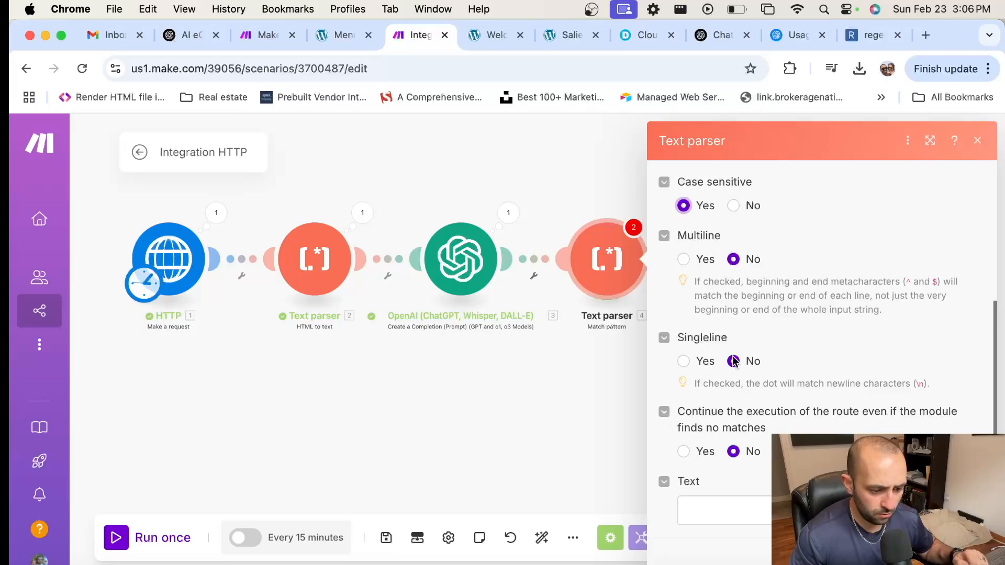
Step: Set Continue execution to Yes and map the OpenAI 3. Result into the Text field
click(684, 451)
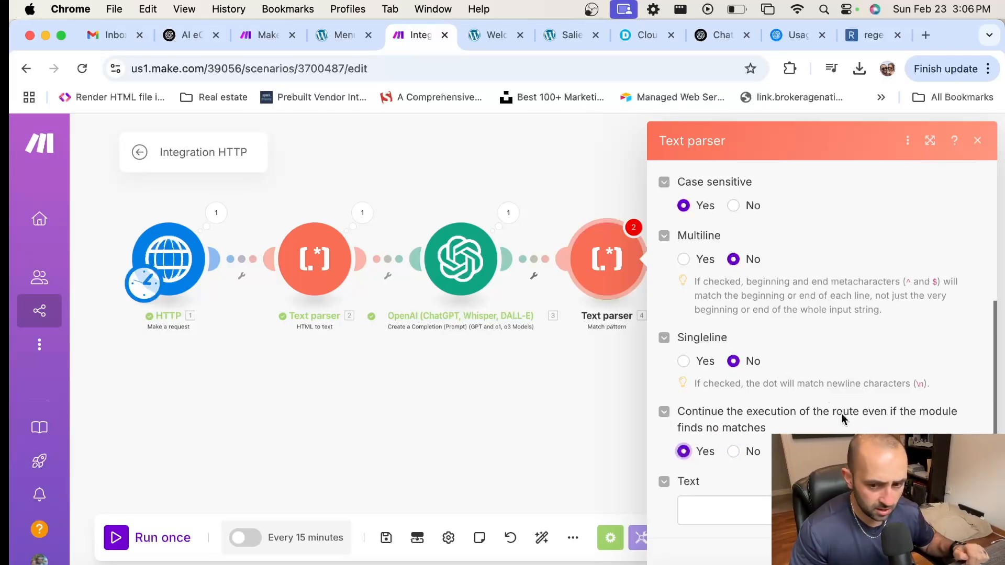
click(735, 509)
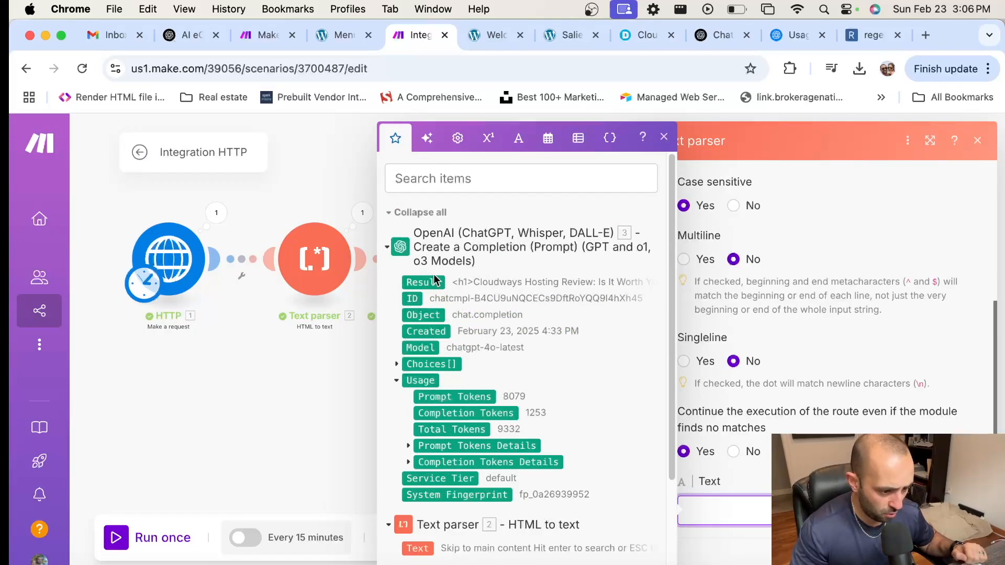
click(425, 282)
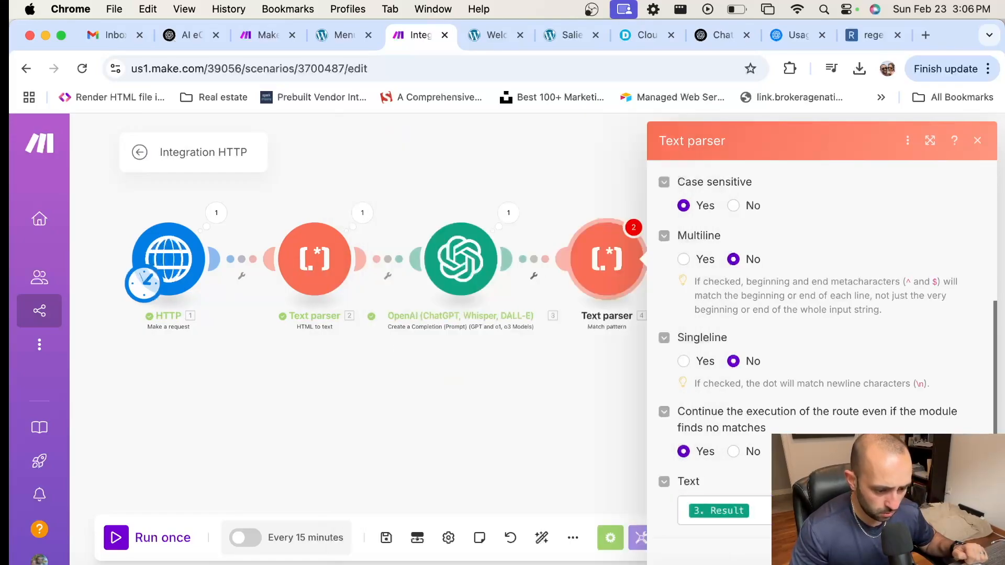
click(969, 547)
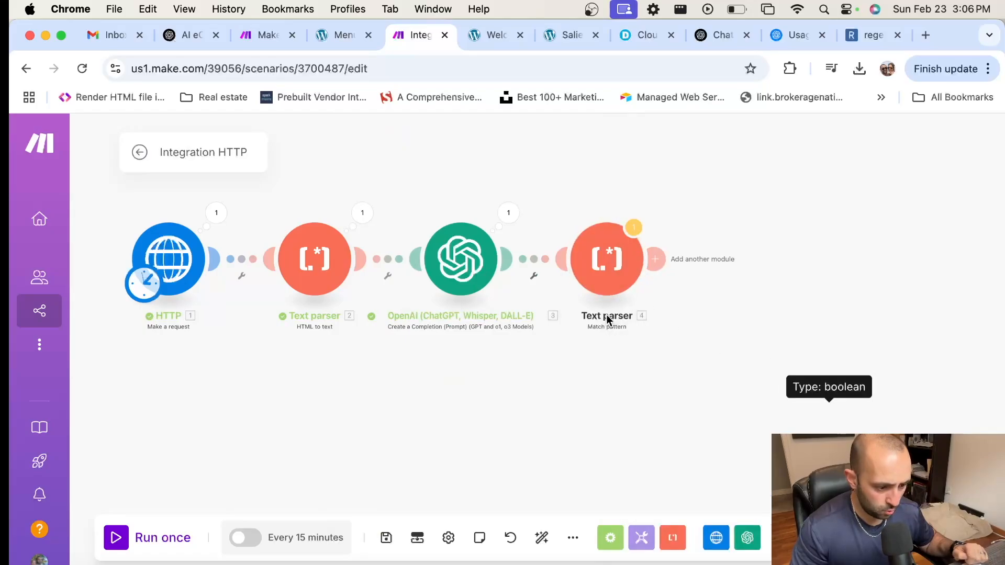
Step: Rename the fourth module to 'Text parser - Title' and add a new module slot after it
right_click(616, 283)
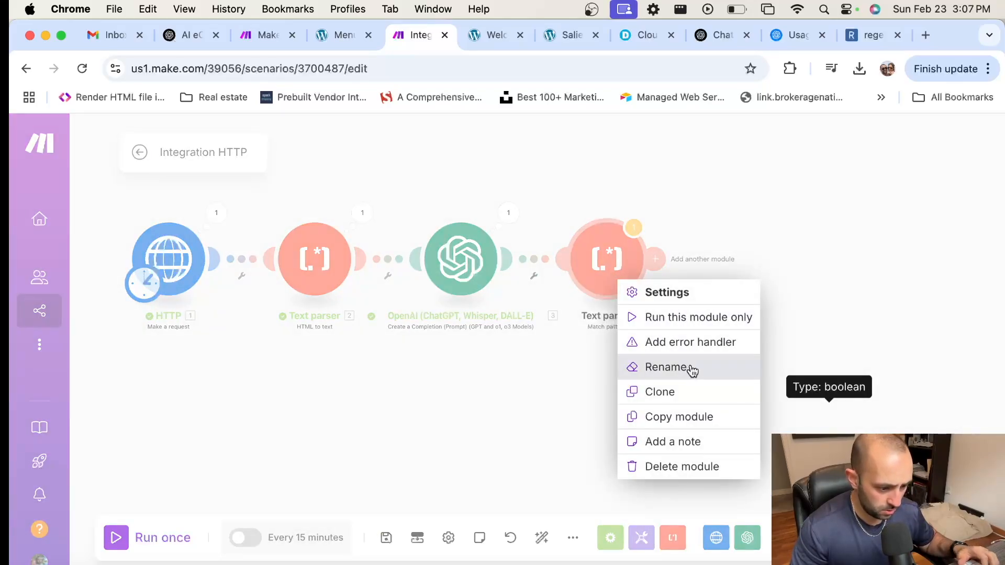
click(689, 370)
text(text)
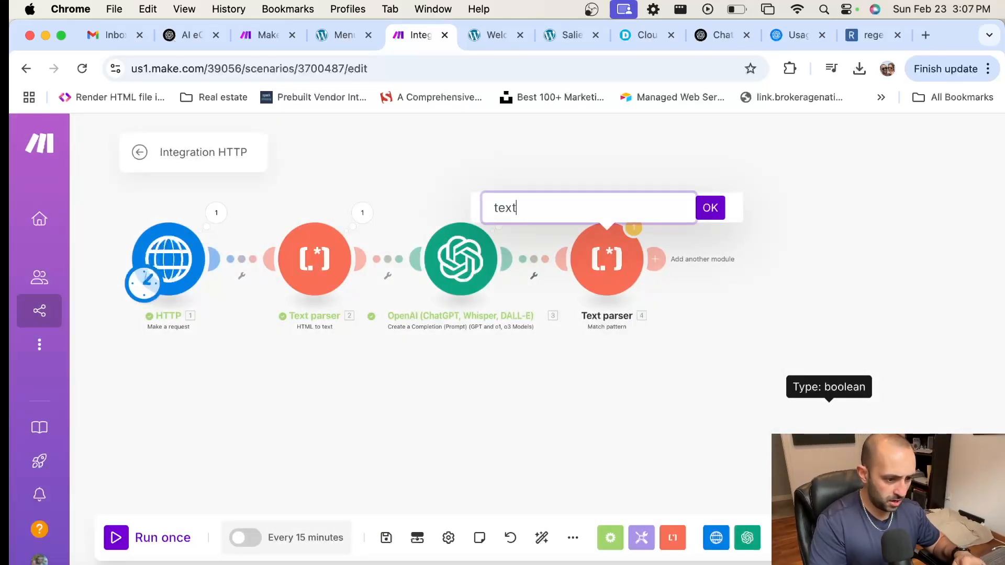
key(BackSpace)
key(BackSpace)
key(BackSpace)
key(BackSpace)
text(Tex)
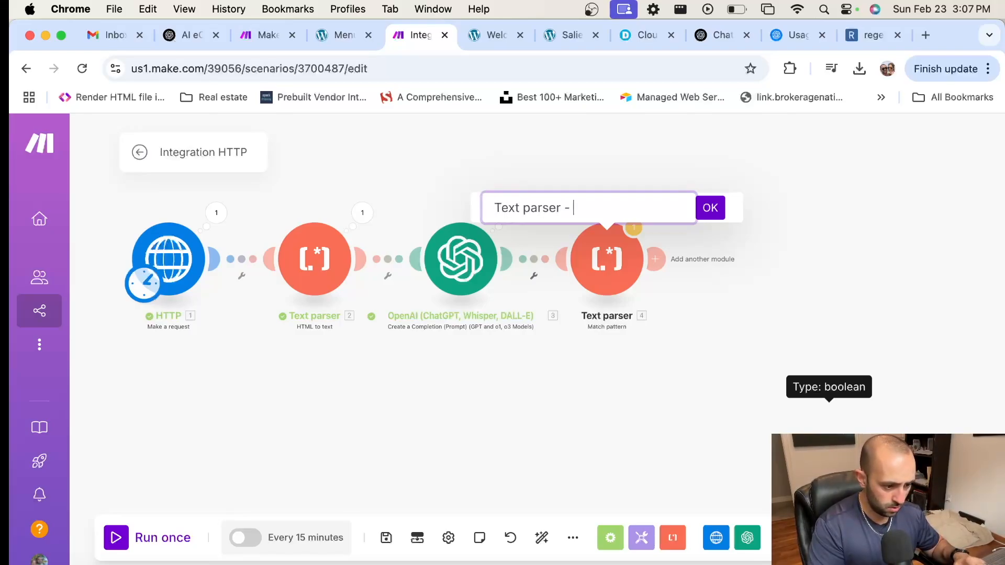
click(718, 214)
drag(762, 258, 652, 256)
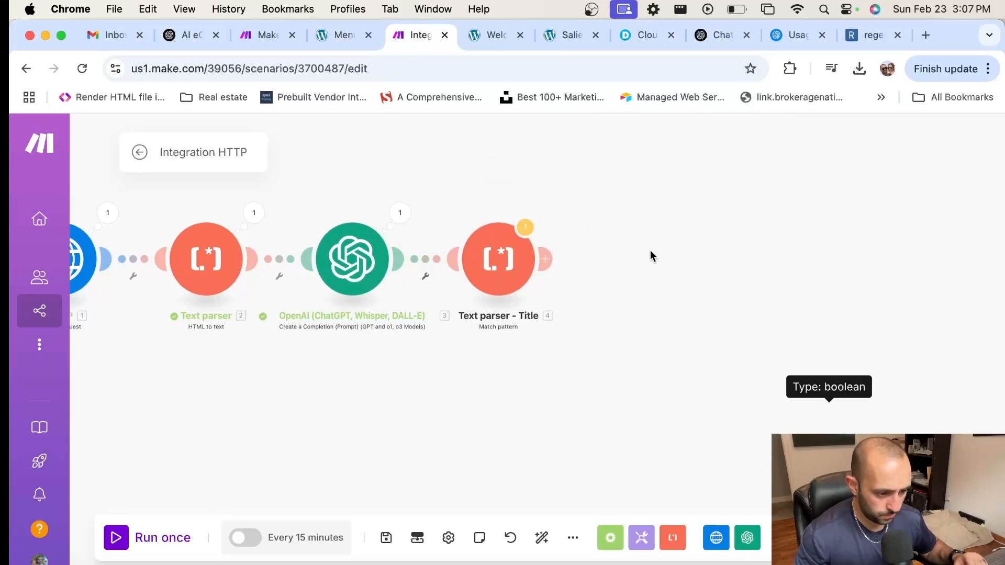
click(542, 259)
Step: Add a Match pattern text parser with the body-capturing pattern <h1>.*?<\/h1>([\s\S]+)
text(text)
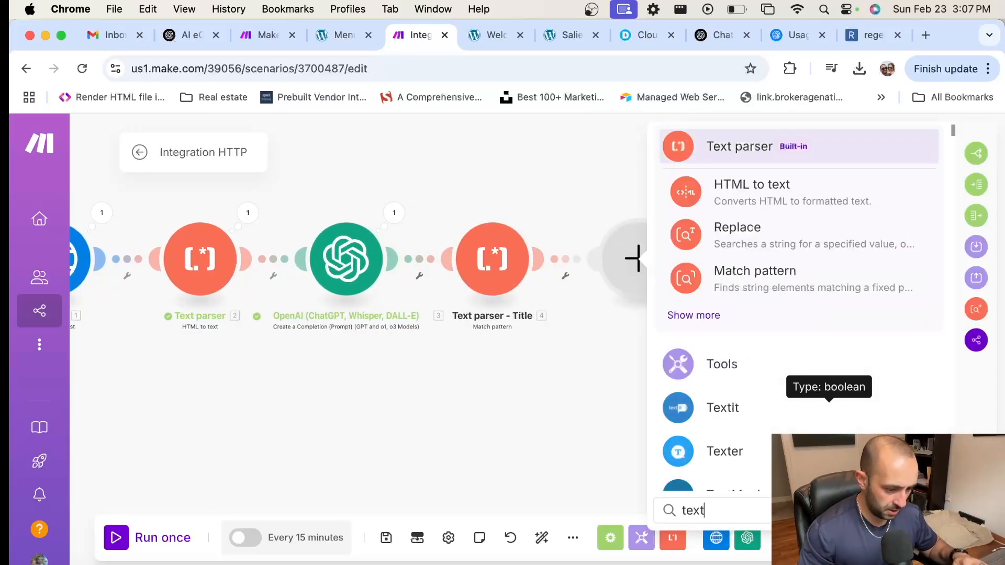
click(774, 279)
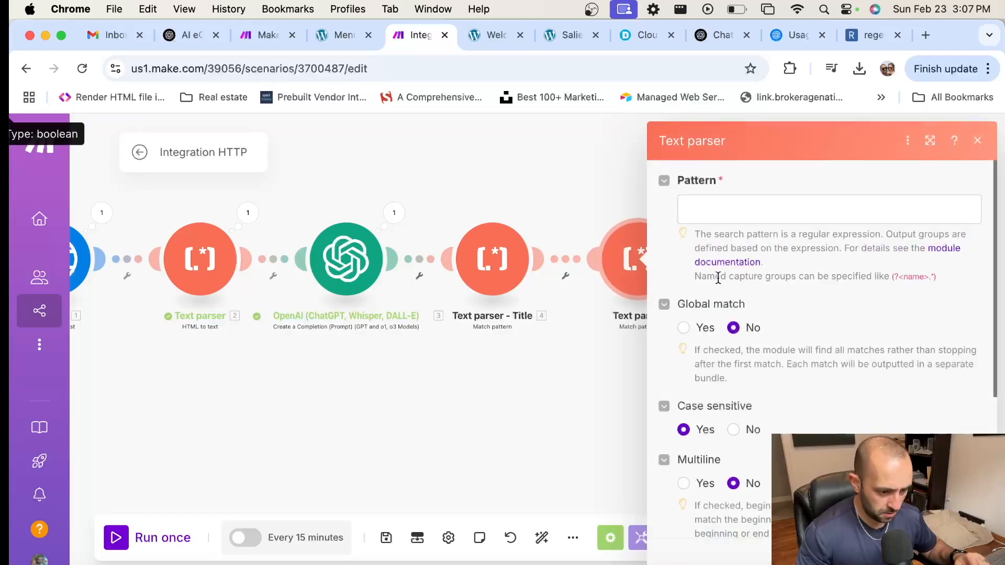
click(753, 210)
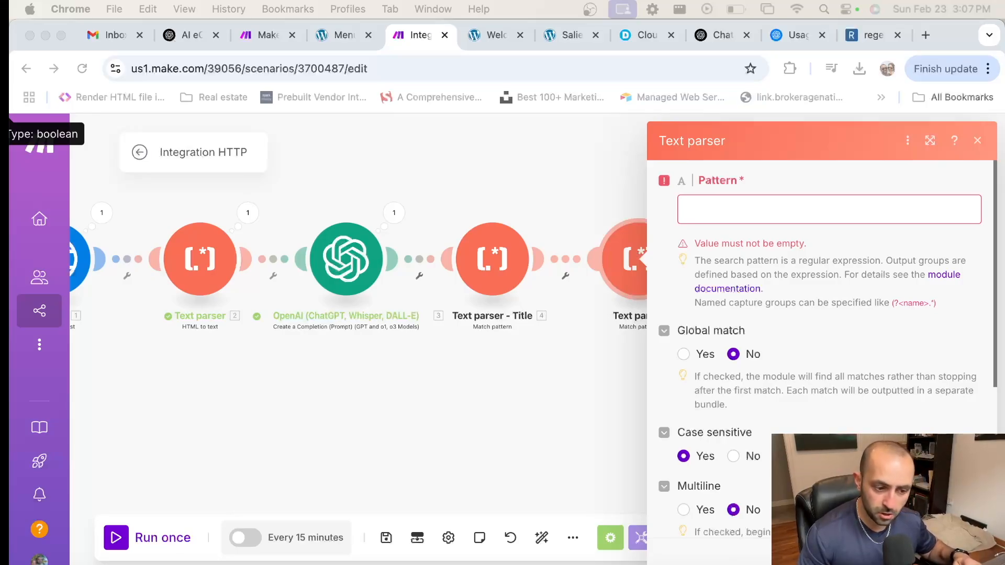
click(756, 207)
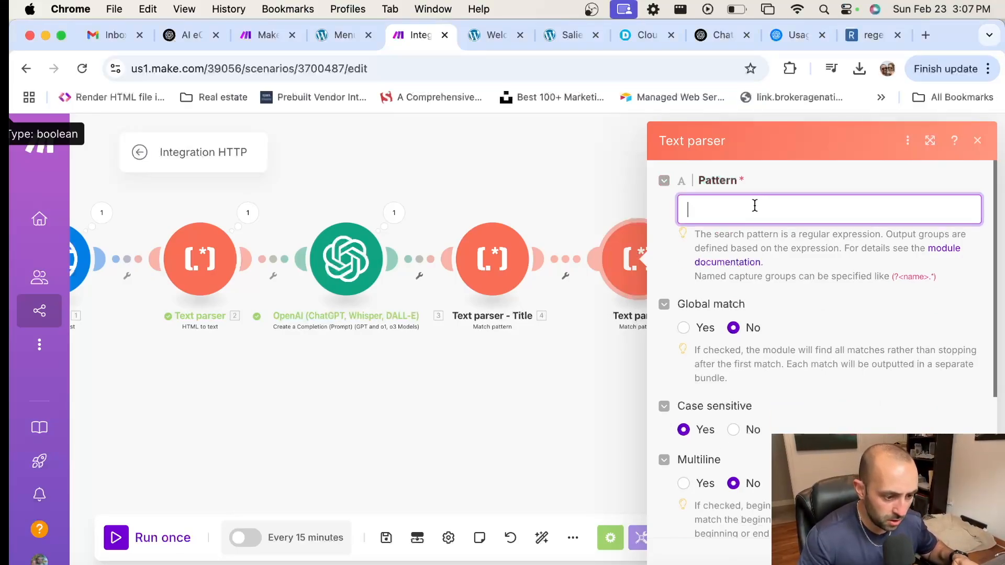
text(<h1>.*?<\/h1>([\s\S]+))
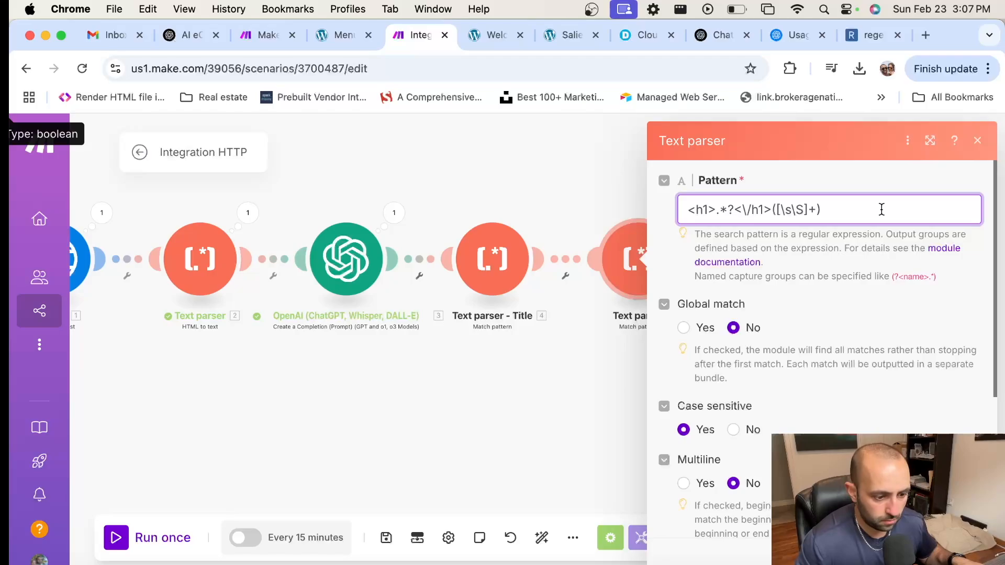
scroll(897, 205, down, 1)
scroll(821, 216, up, 1)
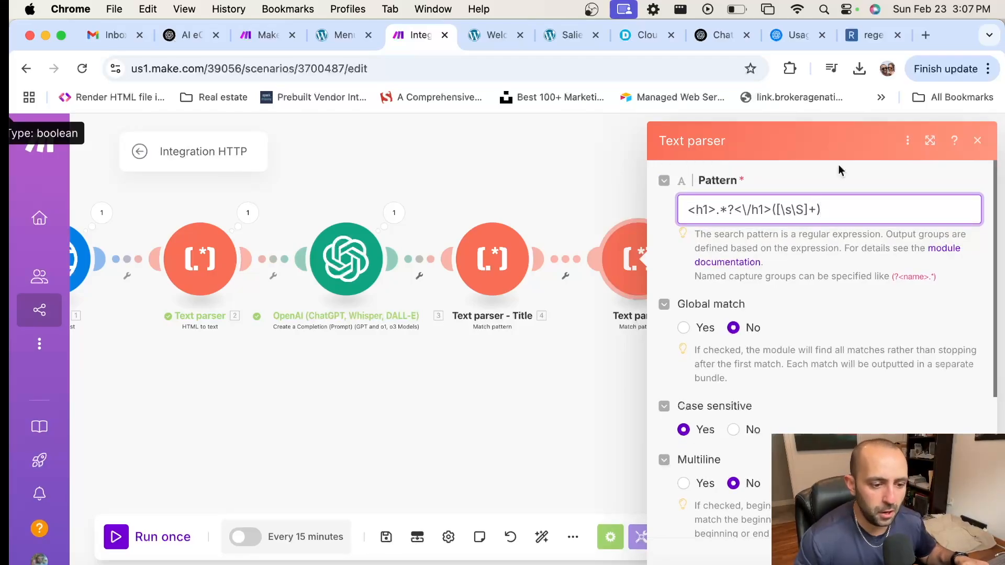
click(872, 35)
Step: Paste <h1>.*?<\/h1>([\s\S]+) into regex101's Regular Expression field and focus the Test String box
text(<h1>.*?<\/h1>([\s\S]+))
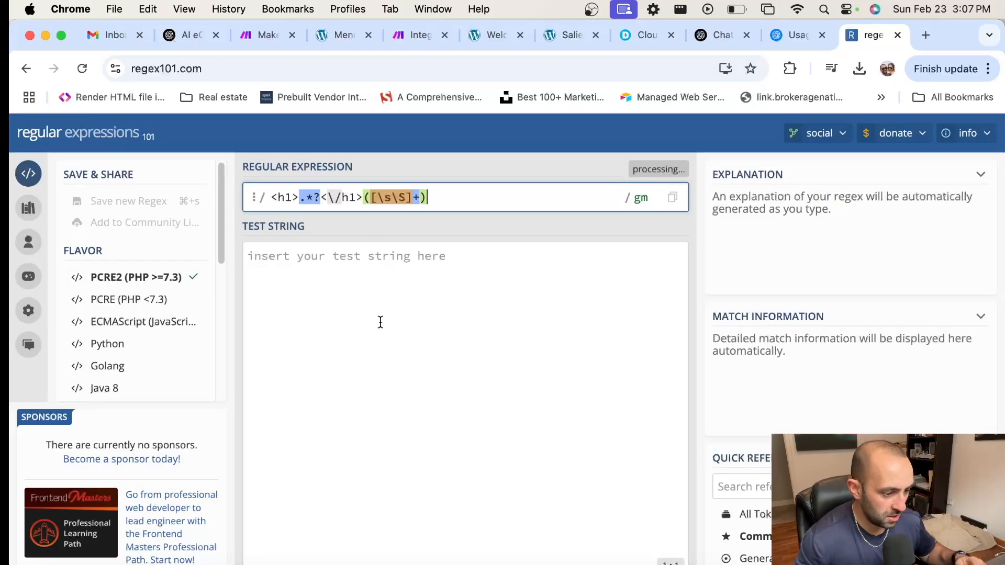
click(379, 321)
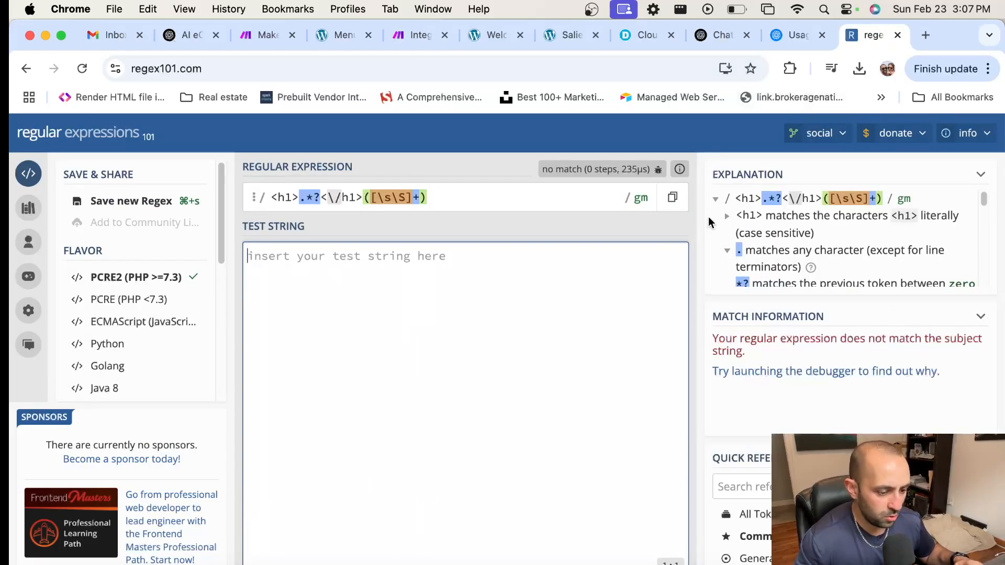
Step: Map the OpenAI 3. Result into the second parser's Text field and close its settings
click(416, 40)
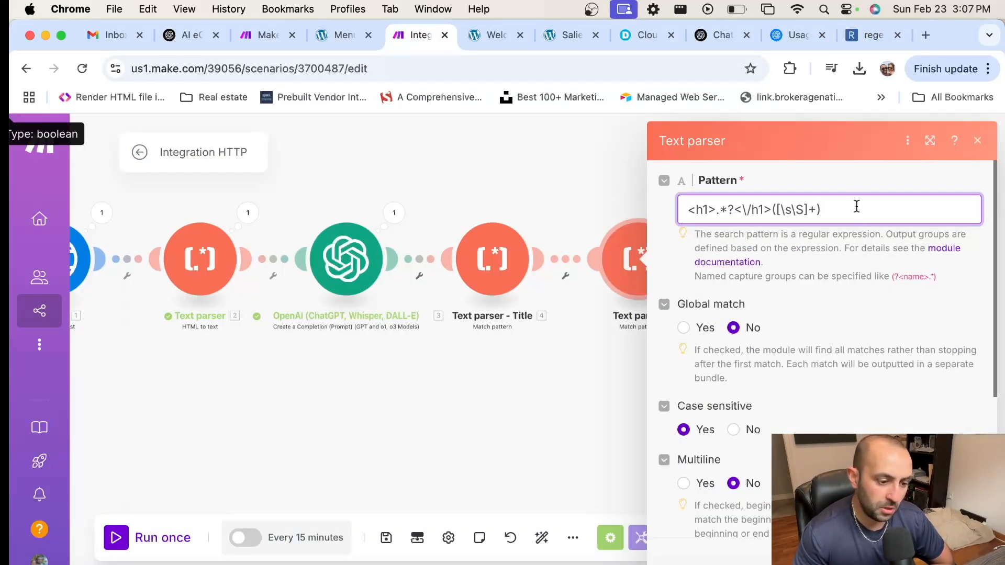
scroll(757, 207, down, 5)
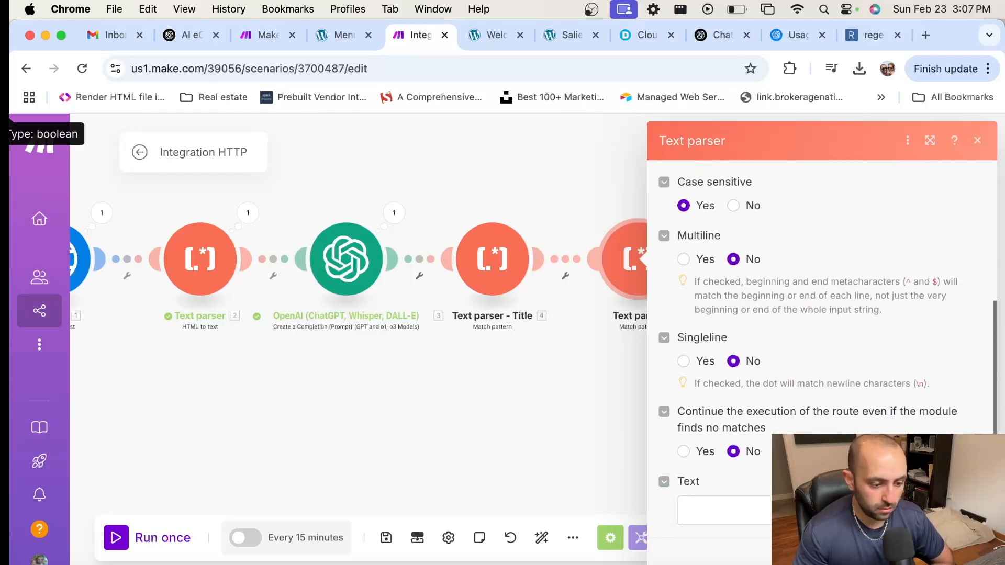
click(733, 511)
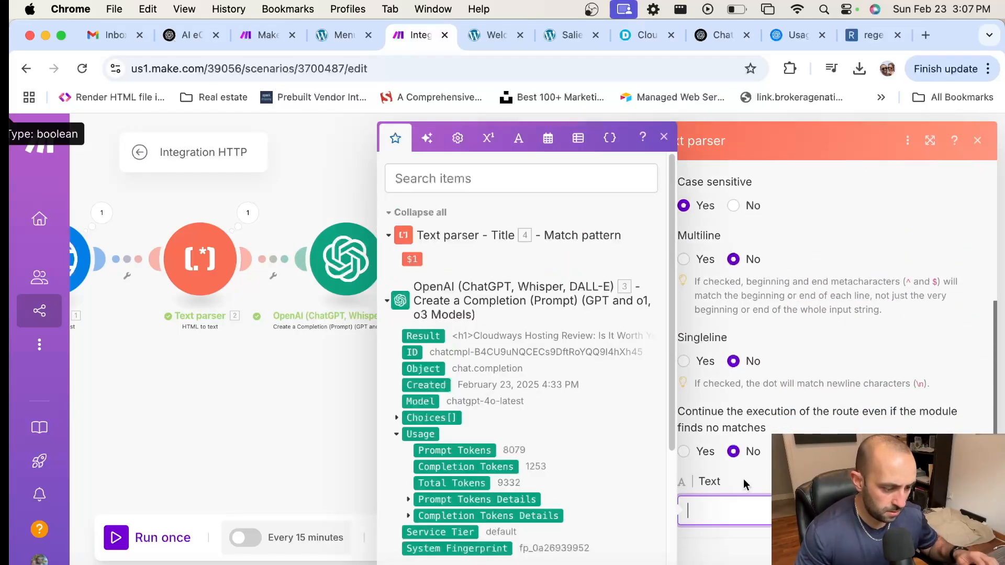
click(420, 336)
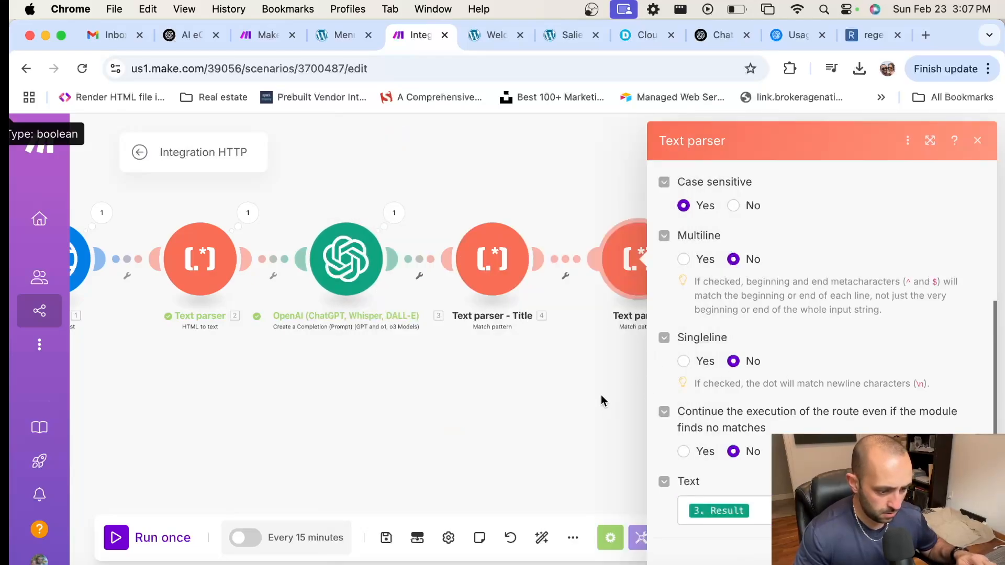
click(968, 553)
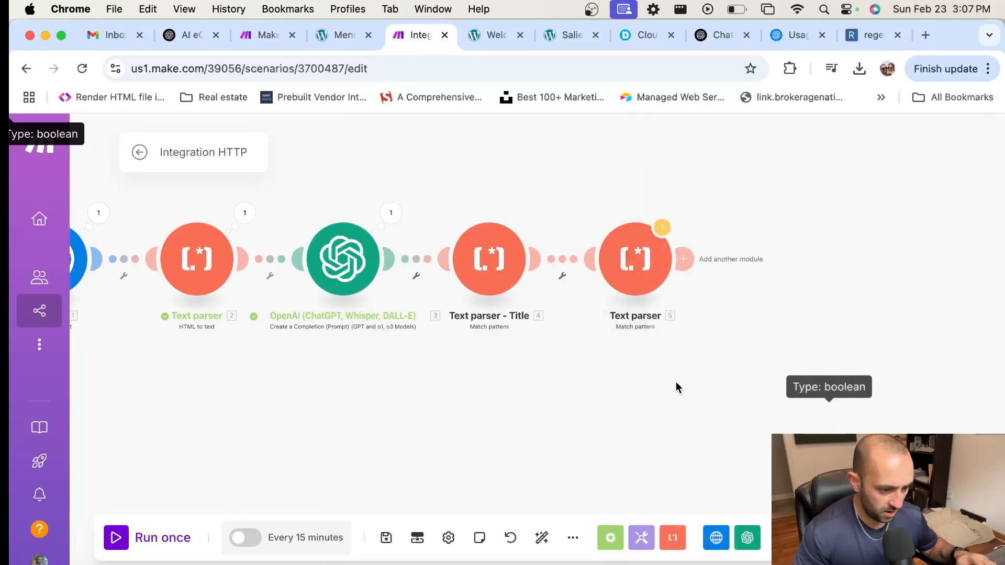
scroll(710, 390, down, 5)
drag(711, 388, 699, 395)
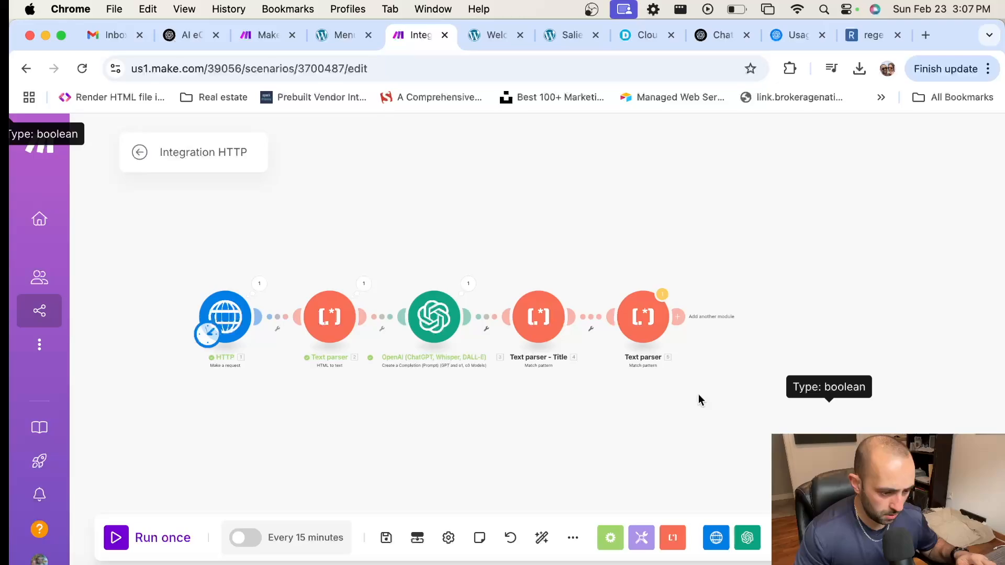
Step: Append a WordPress Create a Post module after the last text parser
click(676, 316)
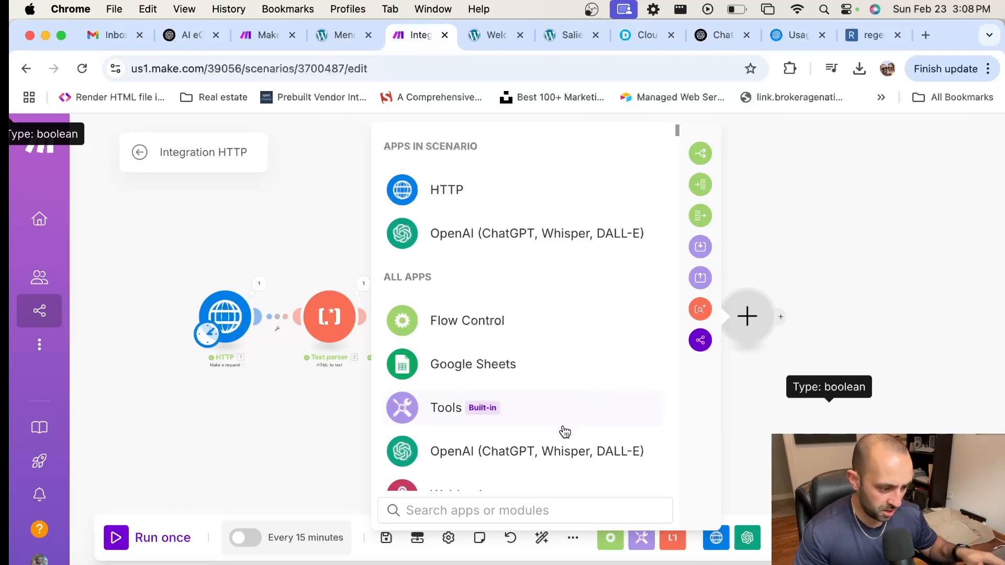
text(wordpress)
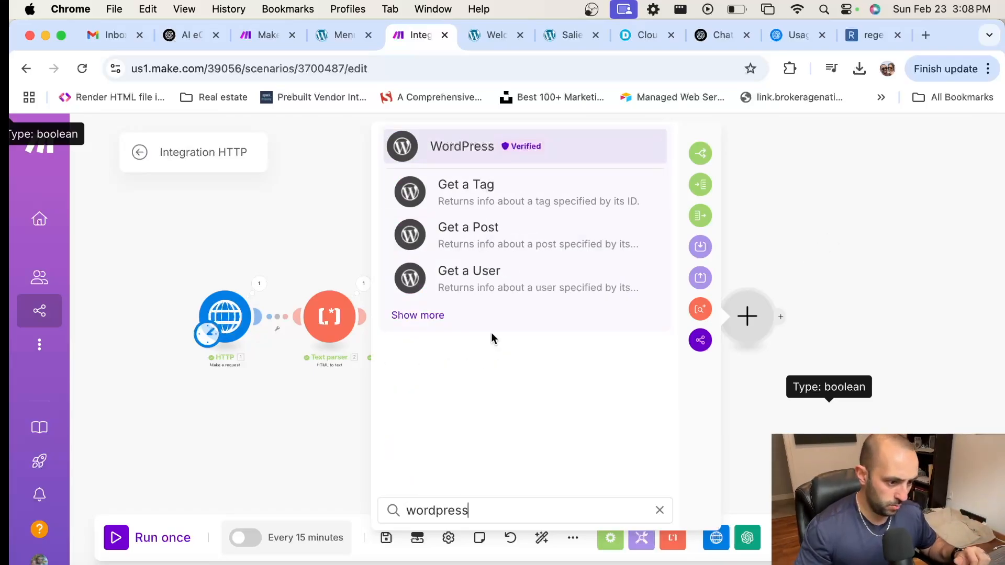
click(415, 316)
click(510, 276)
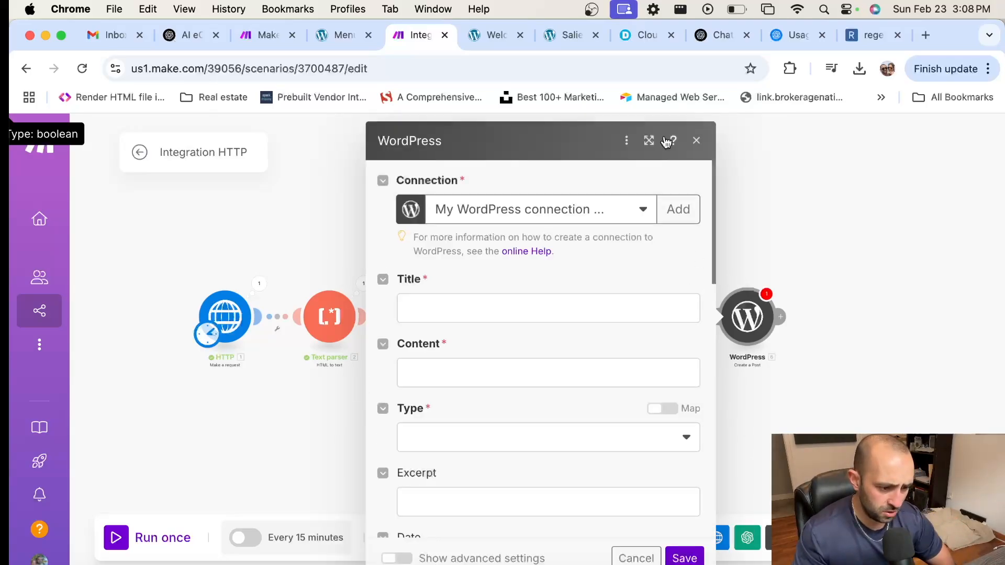
Step: Bring up the Create a connection form for a new WordPress connection
click(643, 211)
click(644, 211)
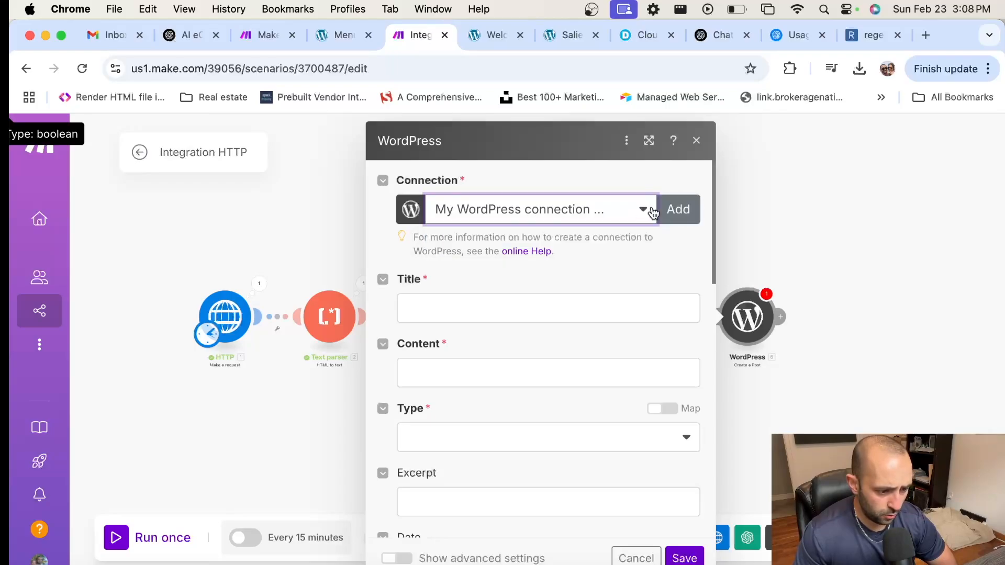
click(678, 210)
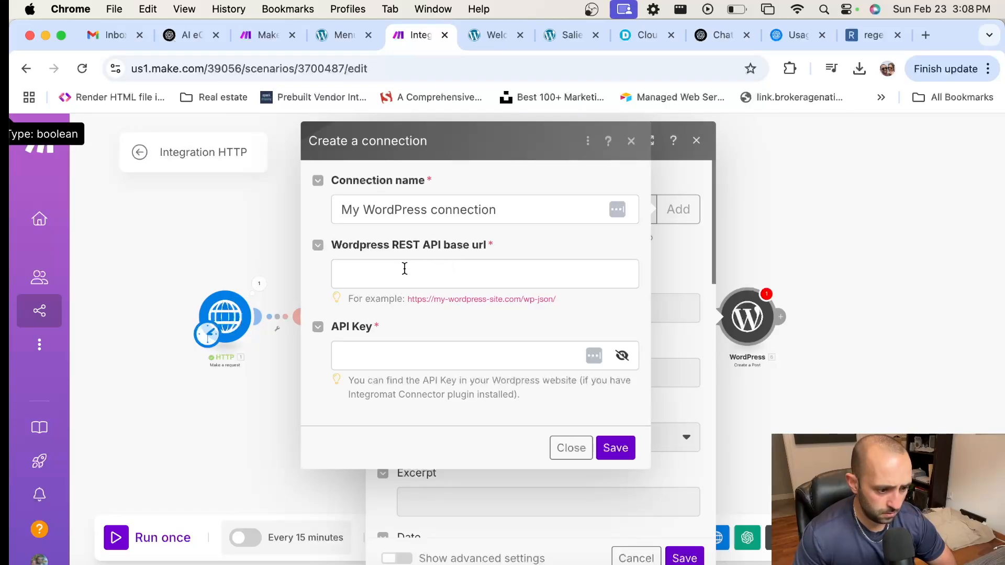
Step: Reopen the 'My WordPress connection' form and focus its empty REST API base url field
click(631, 141)
click(633, 216)
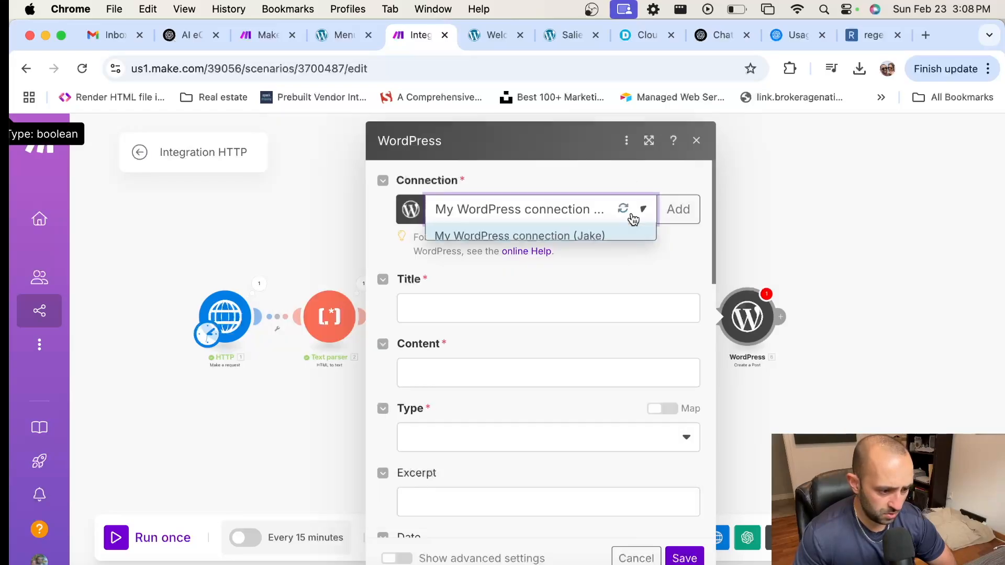
click(559, 236)
click(690, 211)
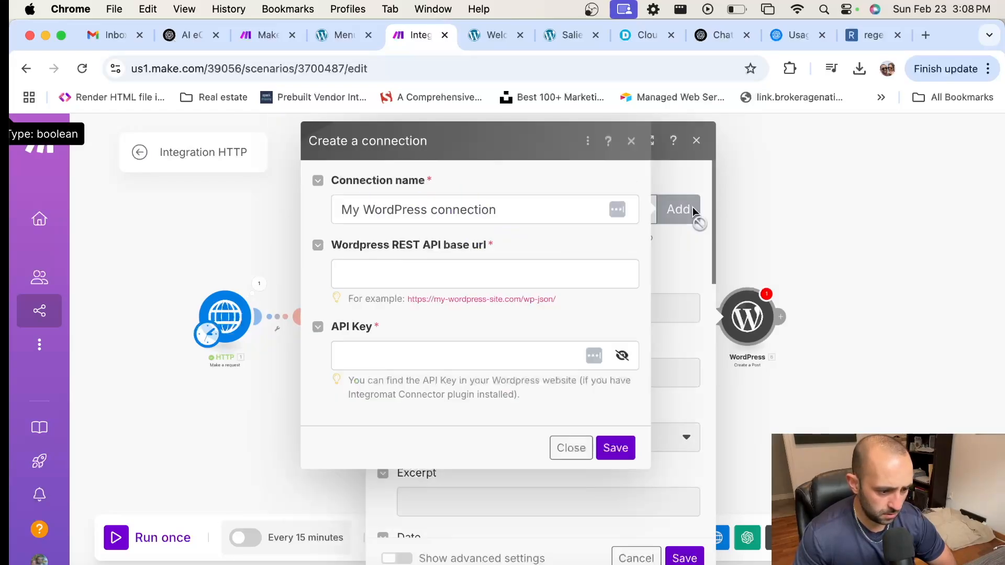
click(457, 271)
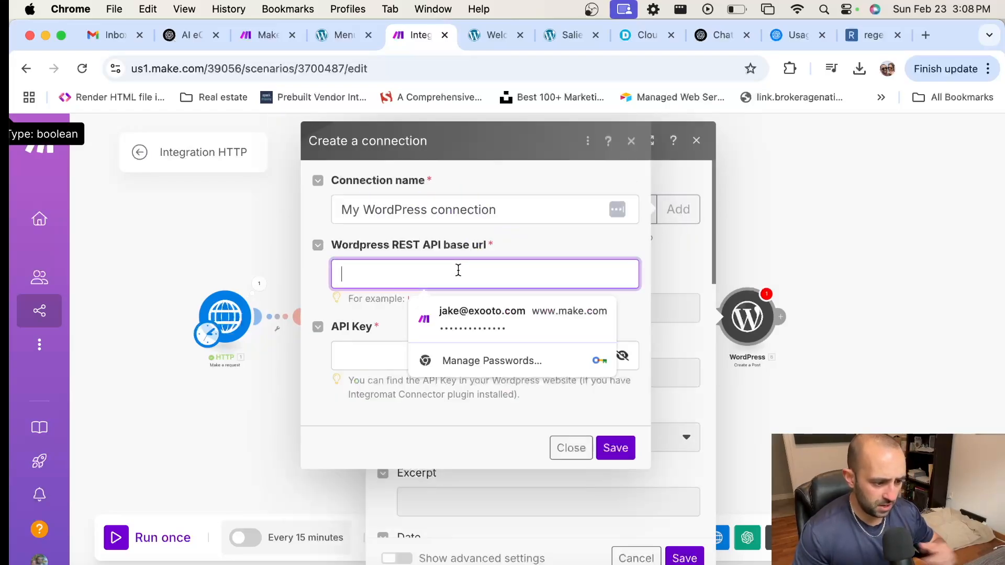
click(533, 255)
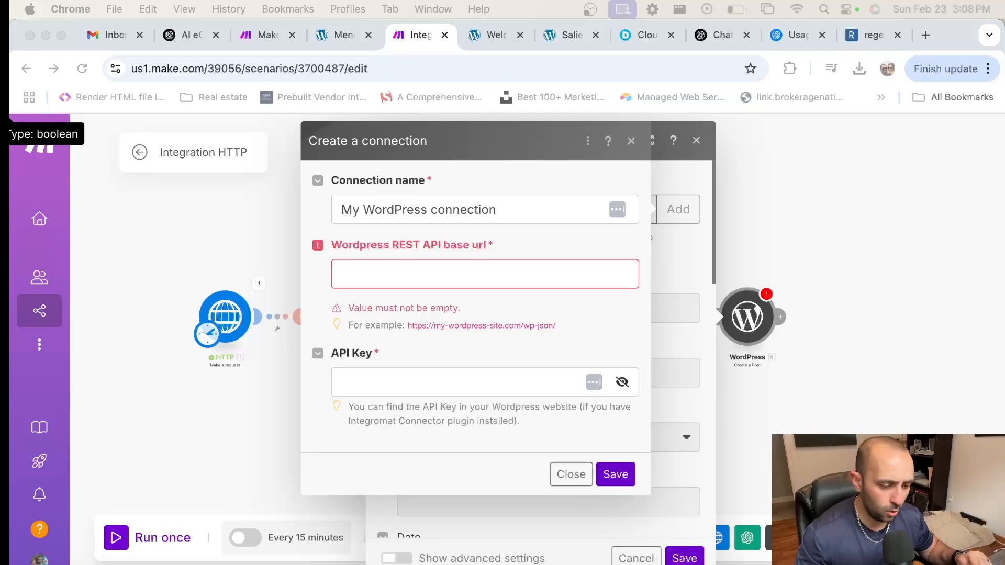
click(416, 277)
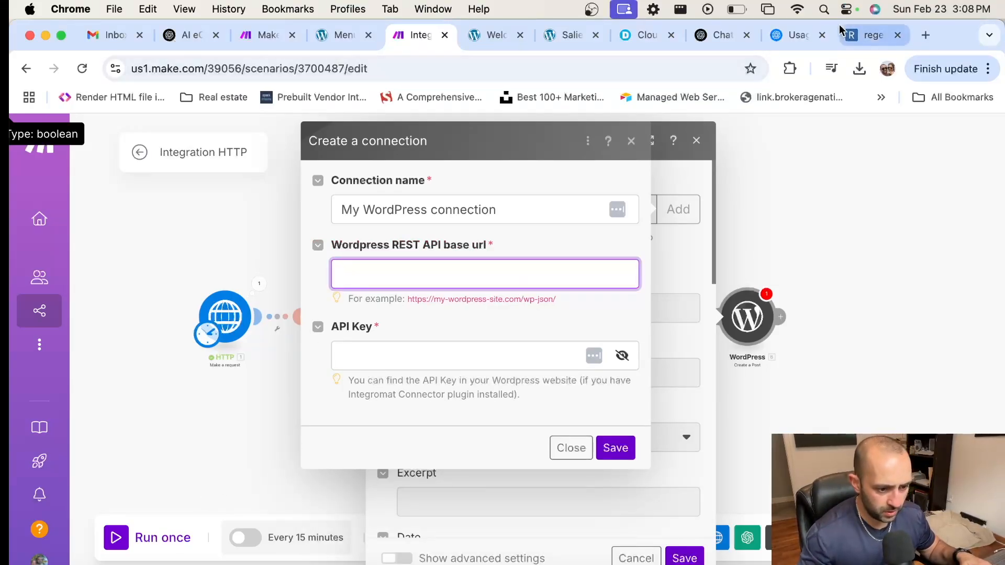
Step: Log in to Cloudways, open the WooComm Demo site, and select its woocommerce-350151-5265275.cloudwaysapps.com address
click(927, 37)
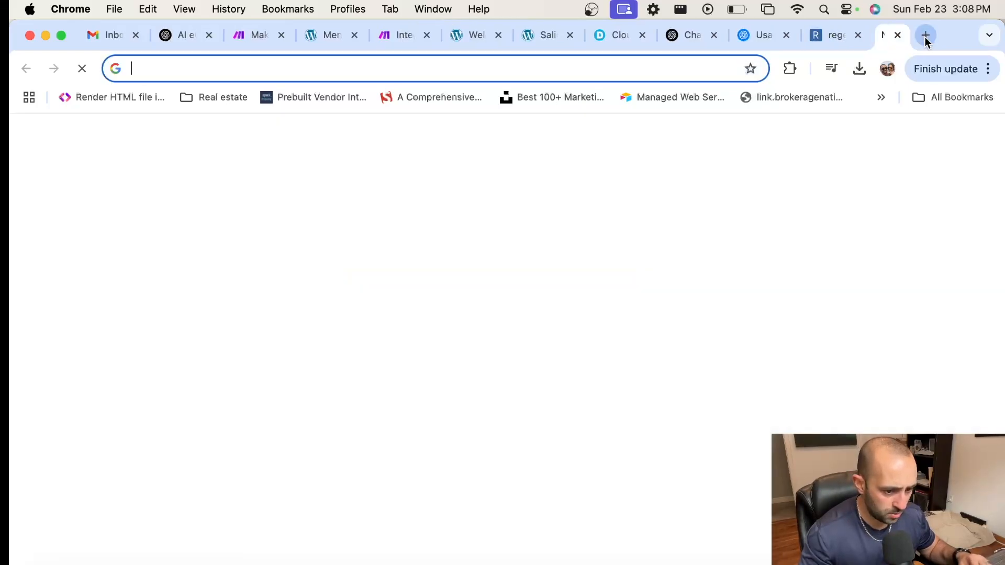
text(cloudways.com)
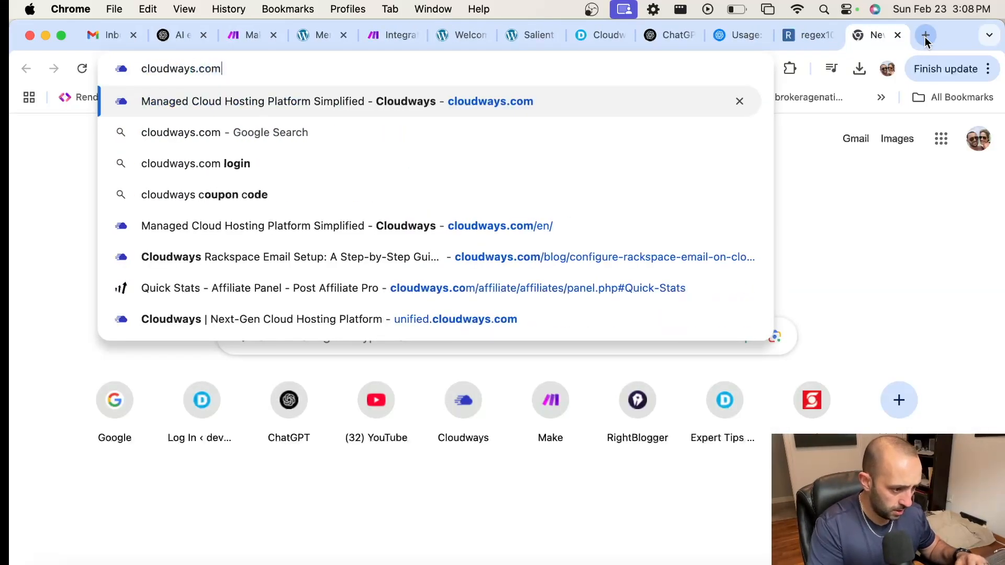
key(Return)
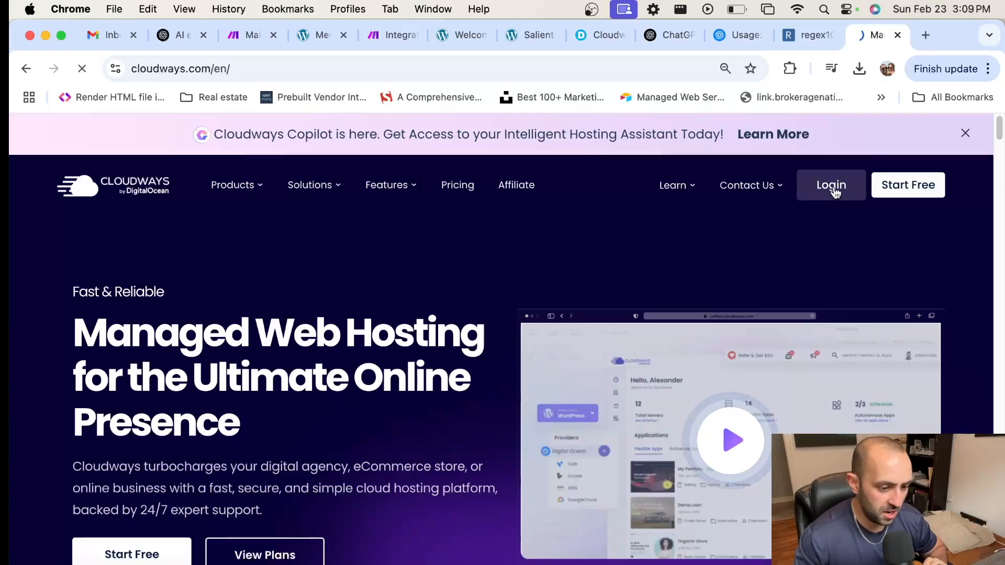
click(832, 184)
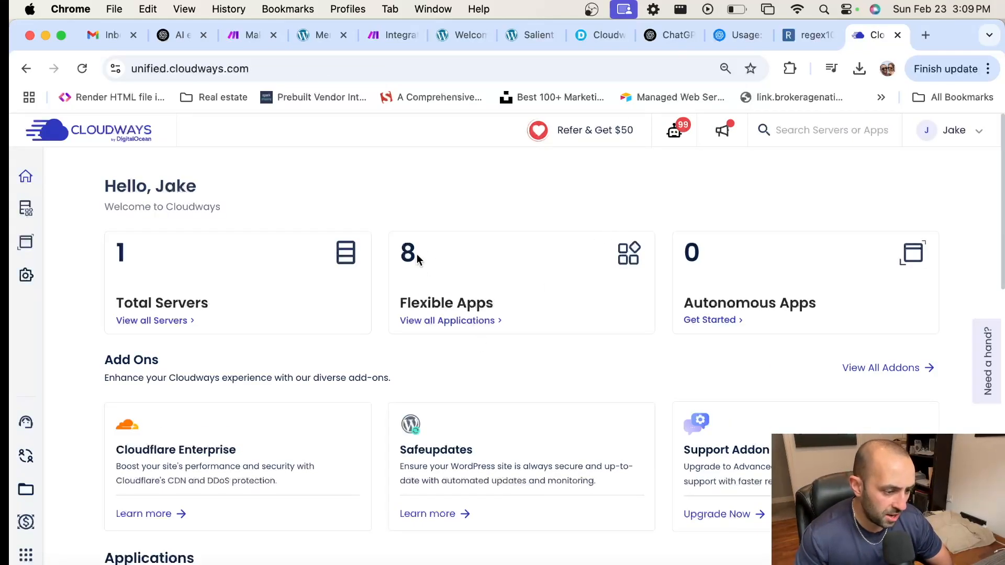
click(434, 321)
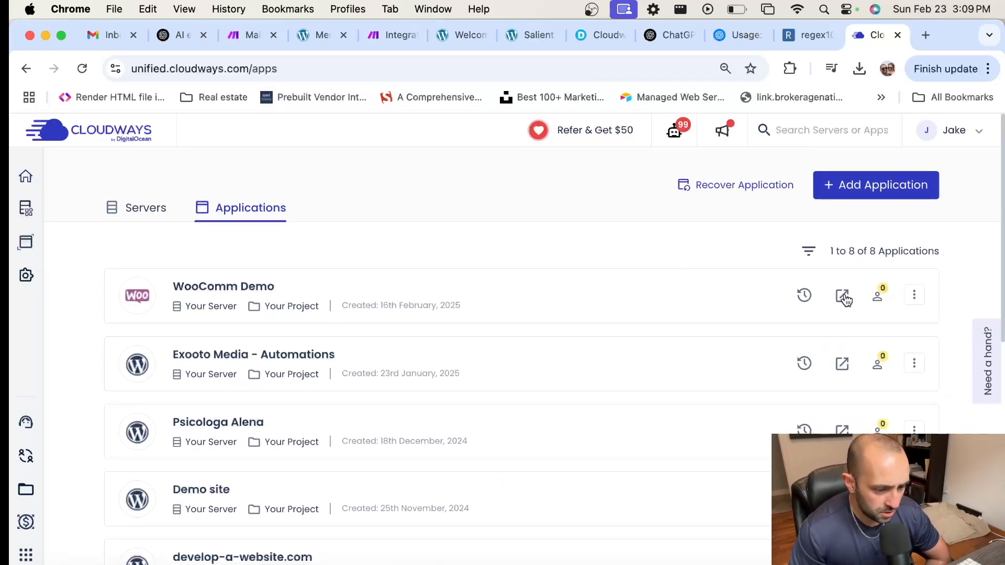
click(843, 296)
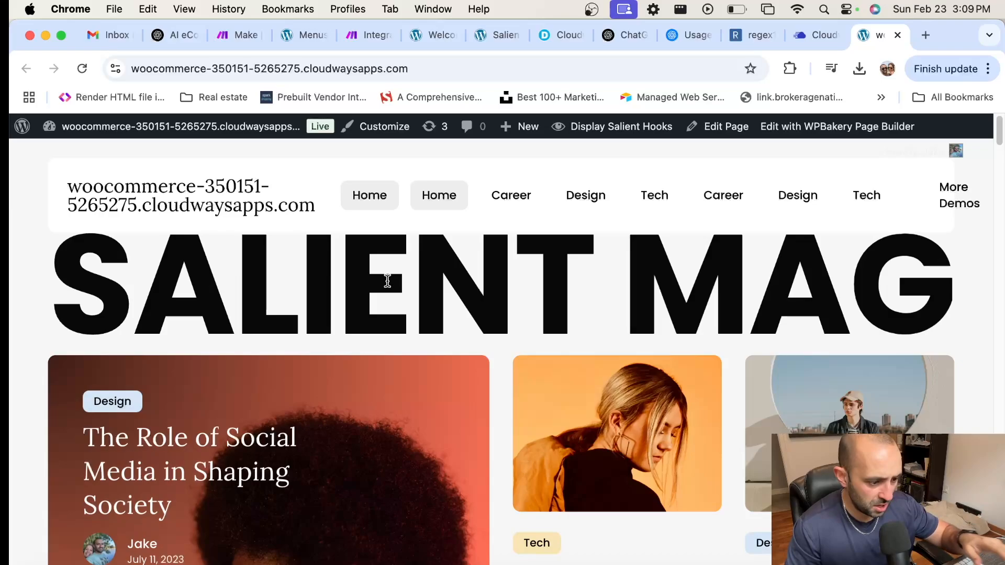
scroll(366, 356, down, 10)
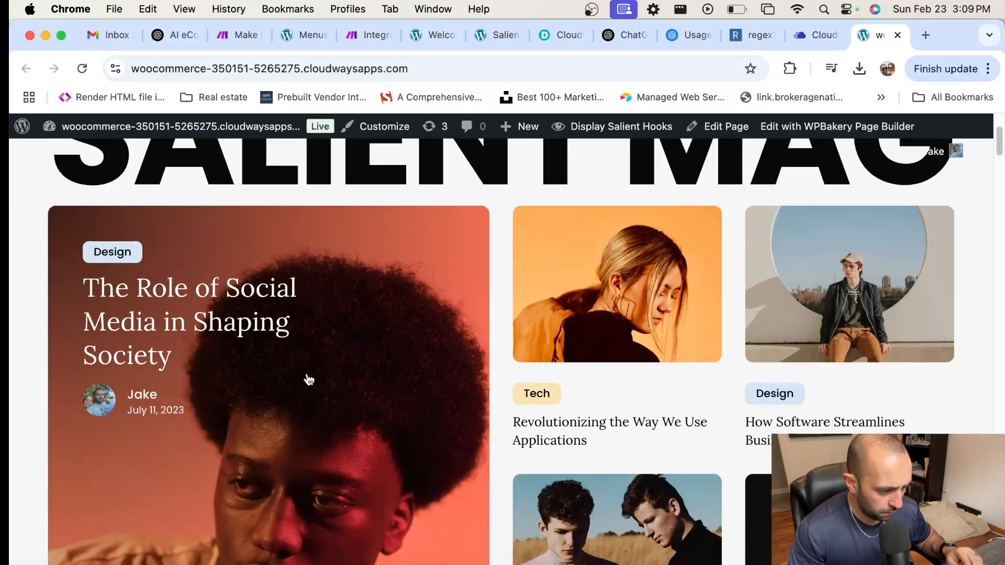
scroll(480, 395, up, 10)
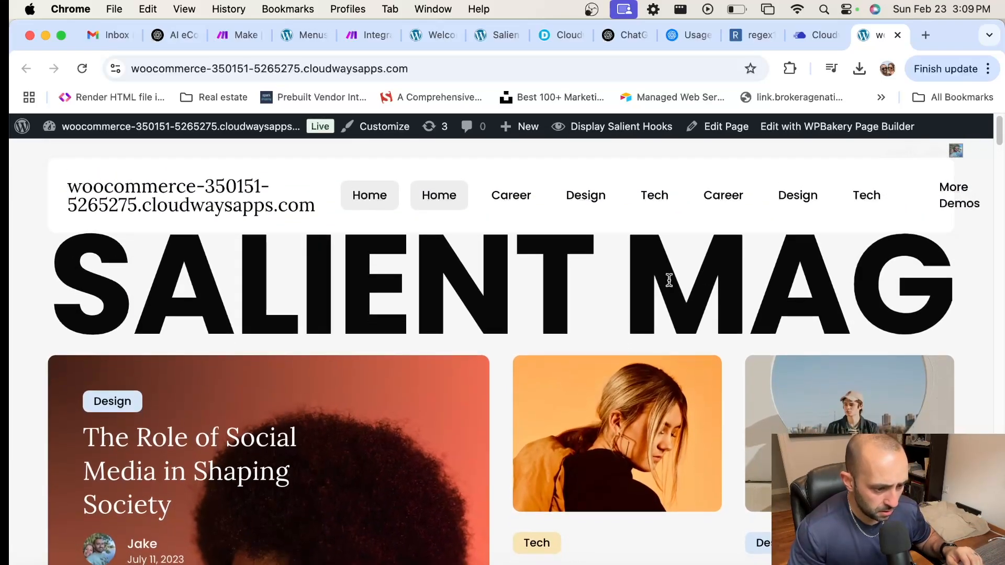
click(462, 66)
key(super+c)
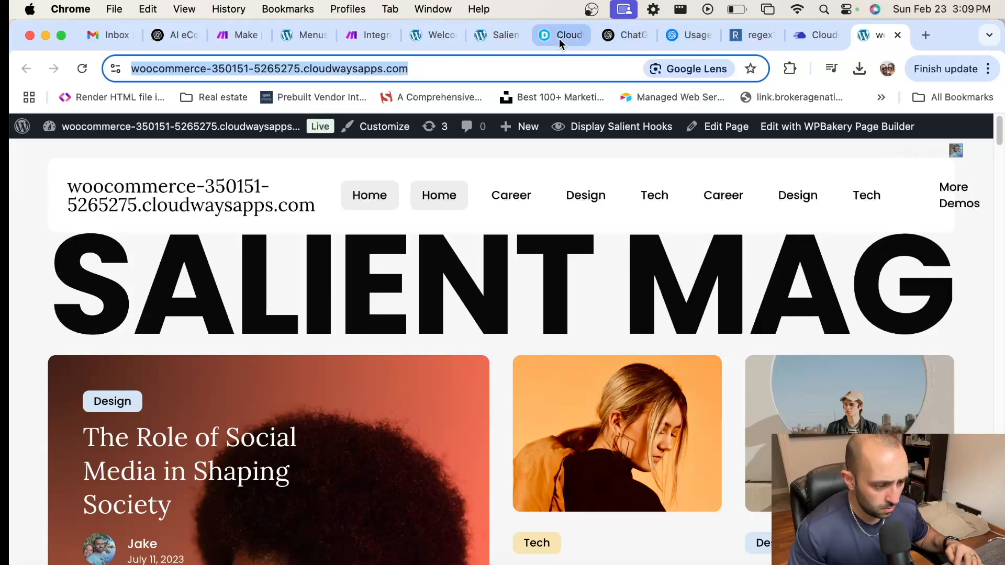
click(365, 34)
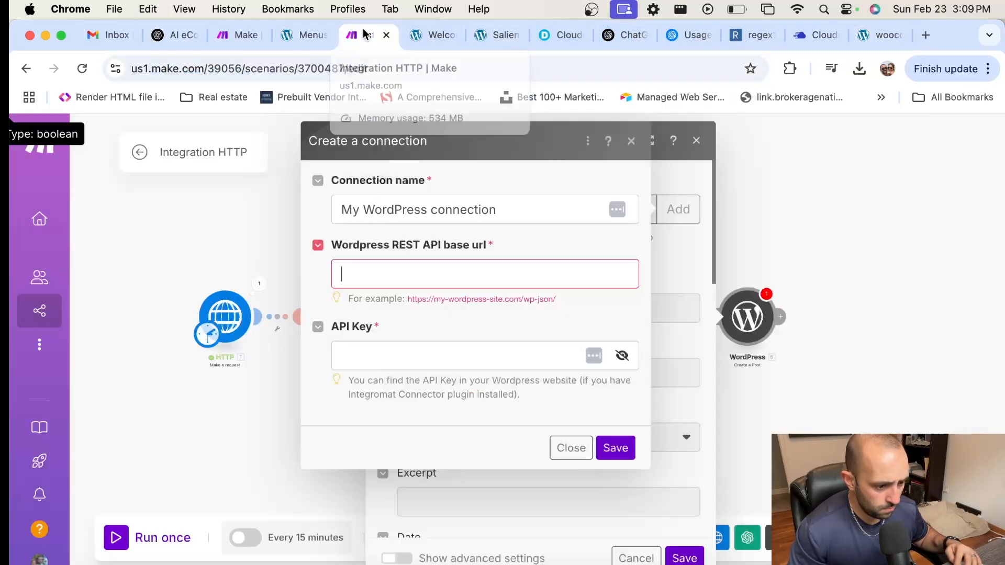
key(super+v)
text(w)
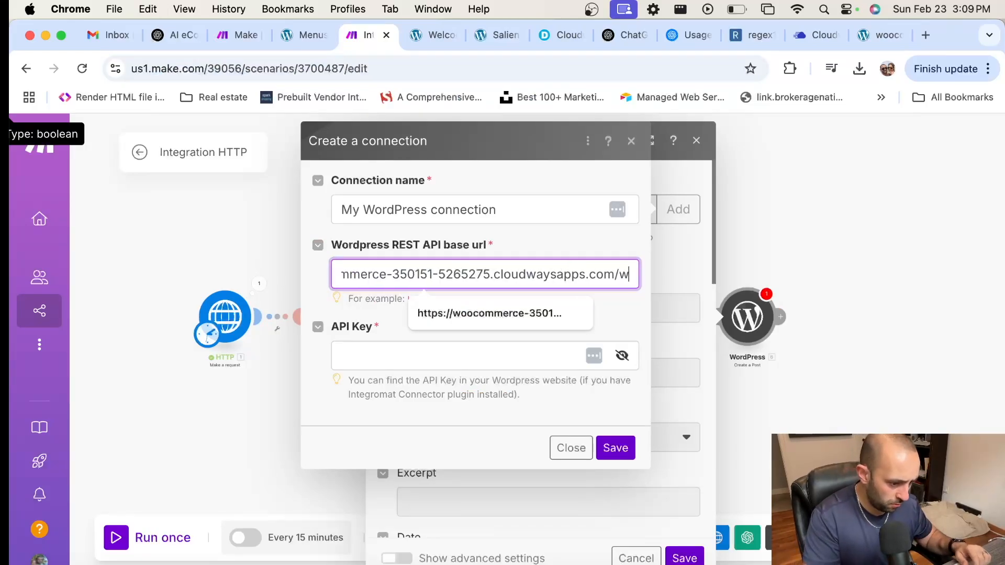
text(p-json)
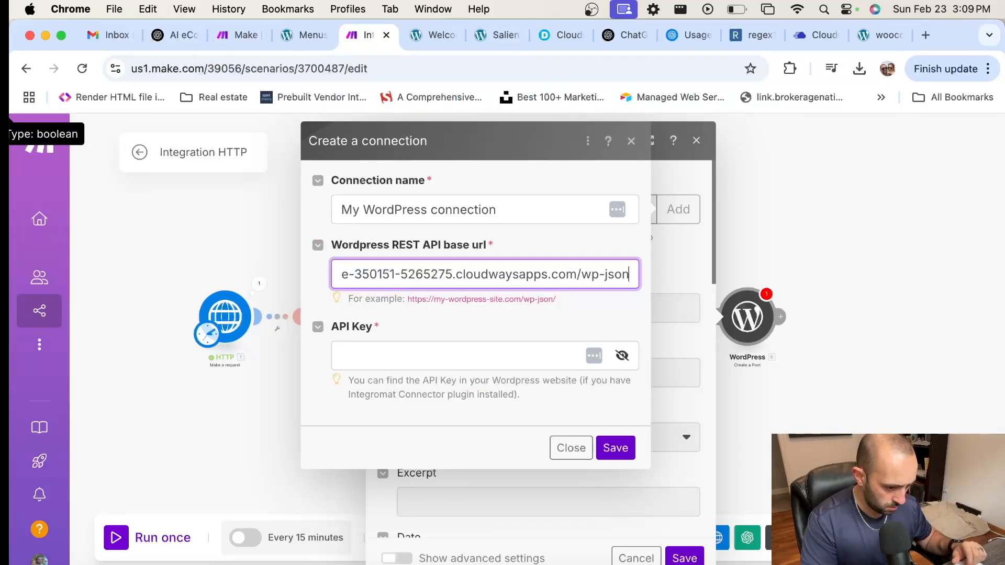
text(/)
click(479, 351)
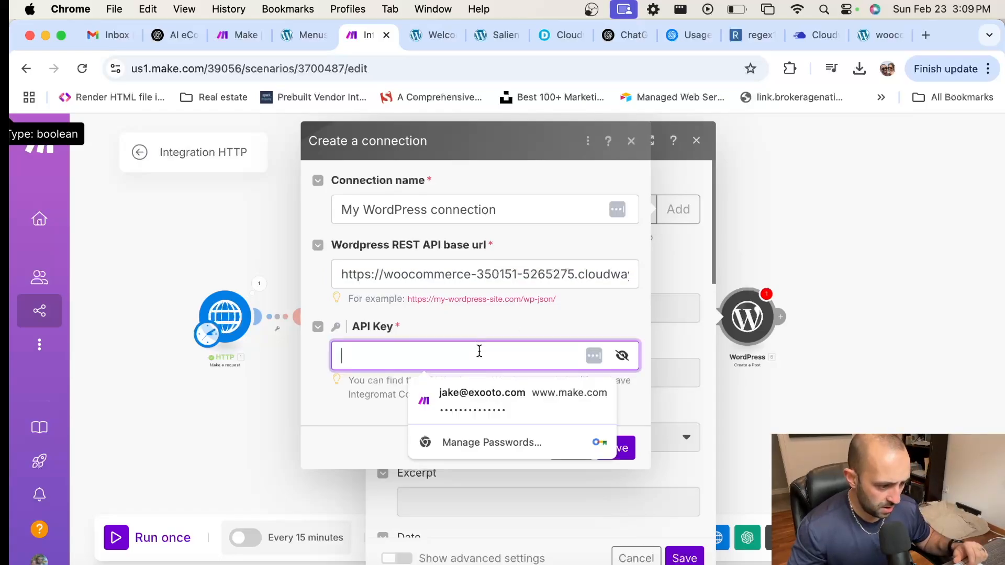
click(891, 194)
click(879, 35)
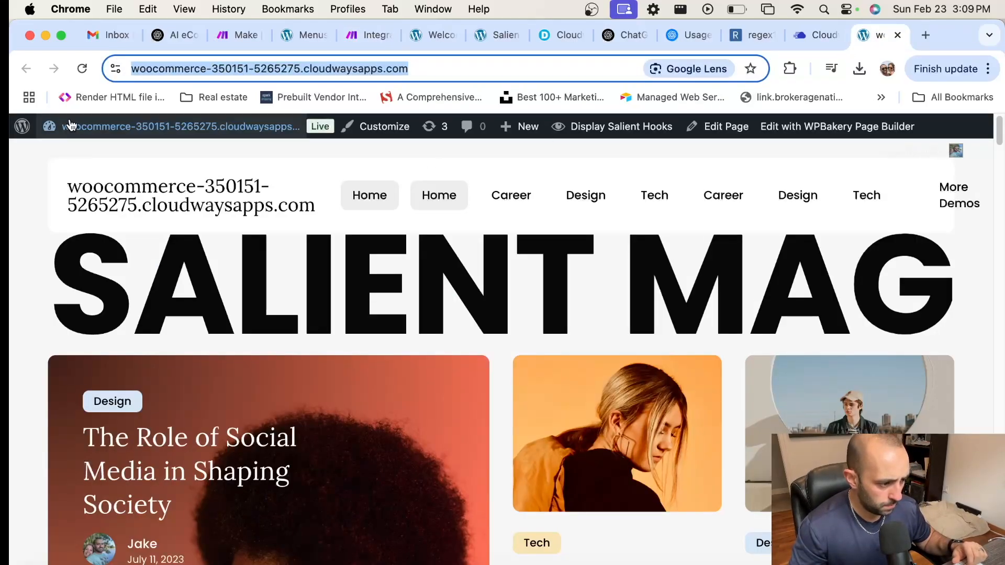
Step: Search WordPress's Add Plugins page for 'make' and view the Make Connector plugin details
click(115, 131)
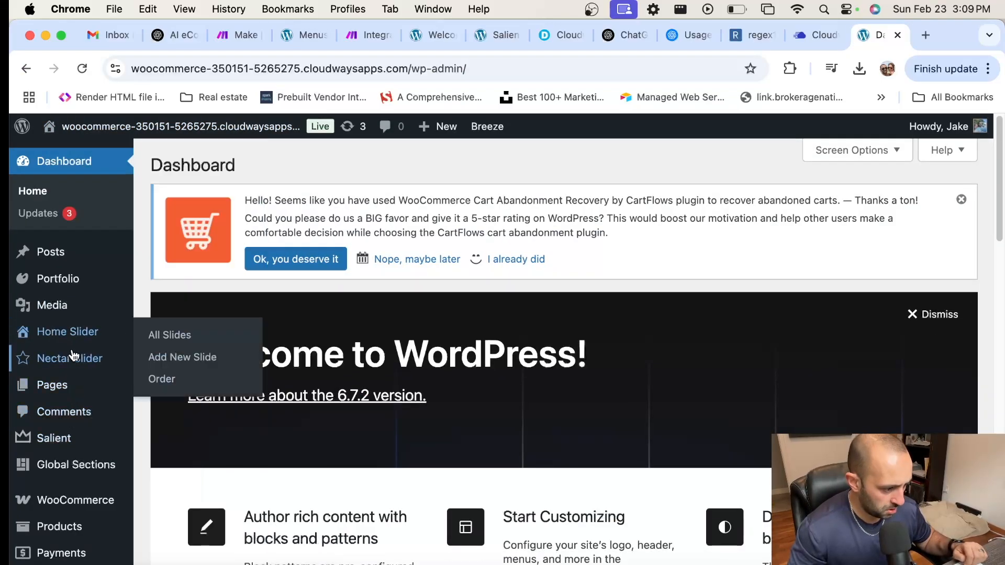
scroll(66, 331, down, 3)
scroll(67, 332, down, 5)
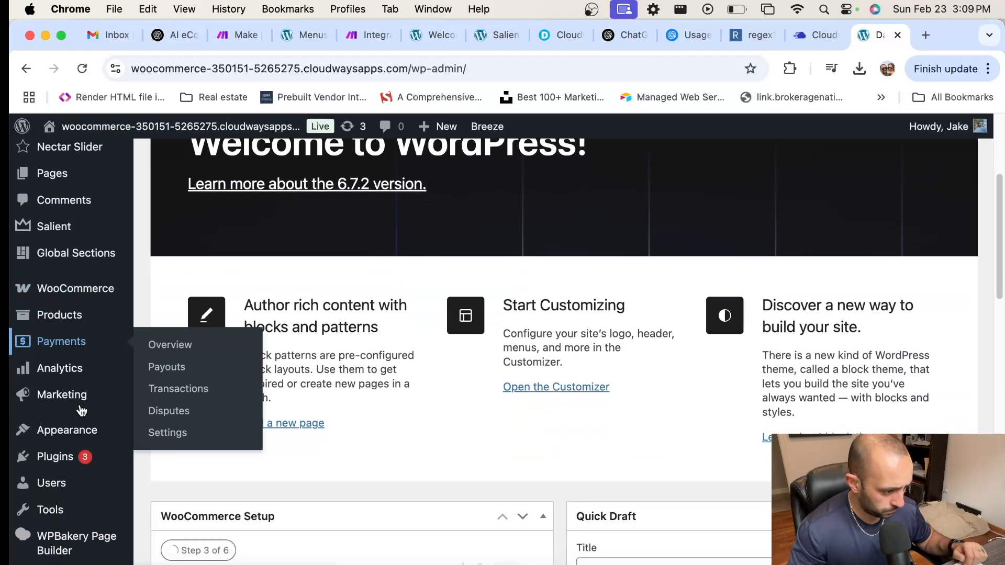
mouse_move(55, 456)
click(205, 486)
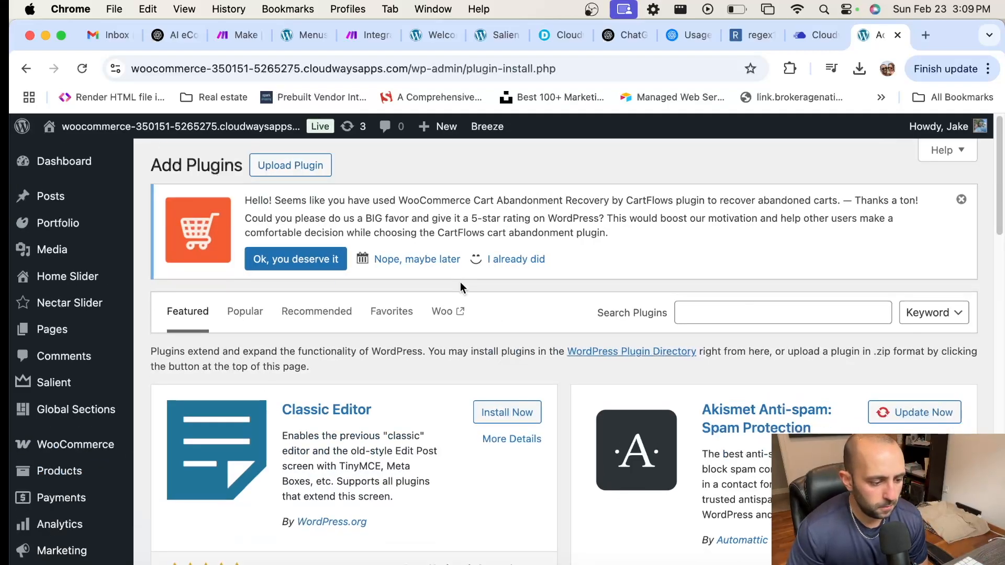
scroll(460, 287, down, 2)
click(753, 266)
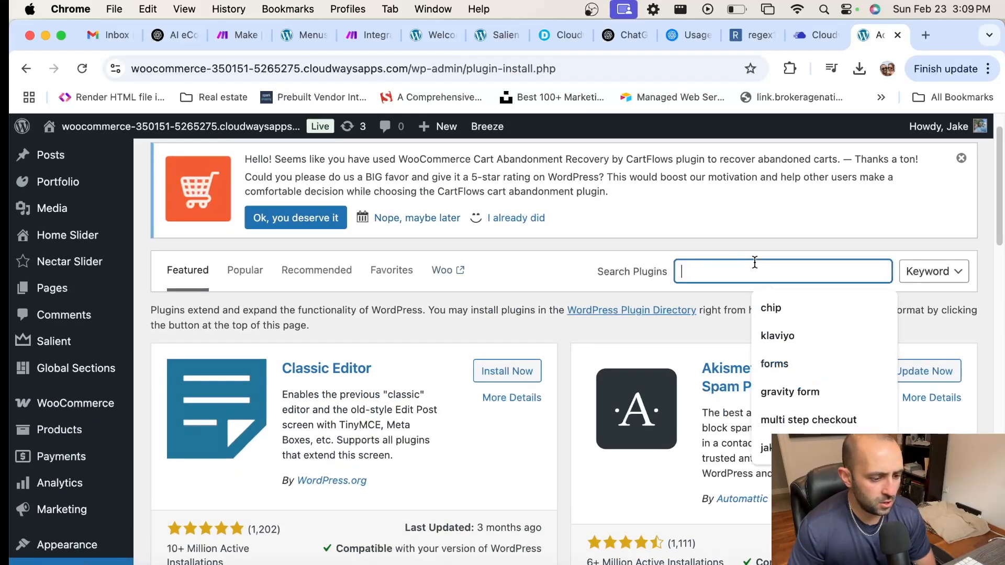
text(make)
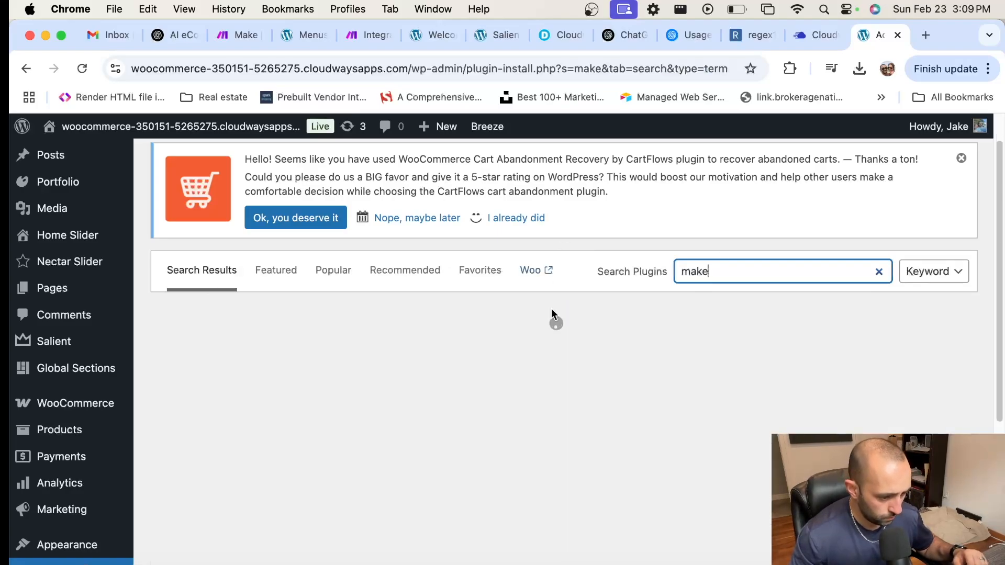
scroll(497, 338, down, 15)
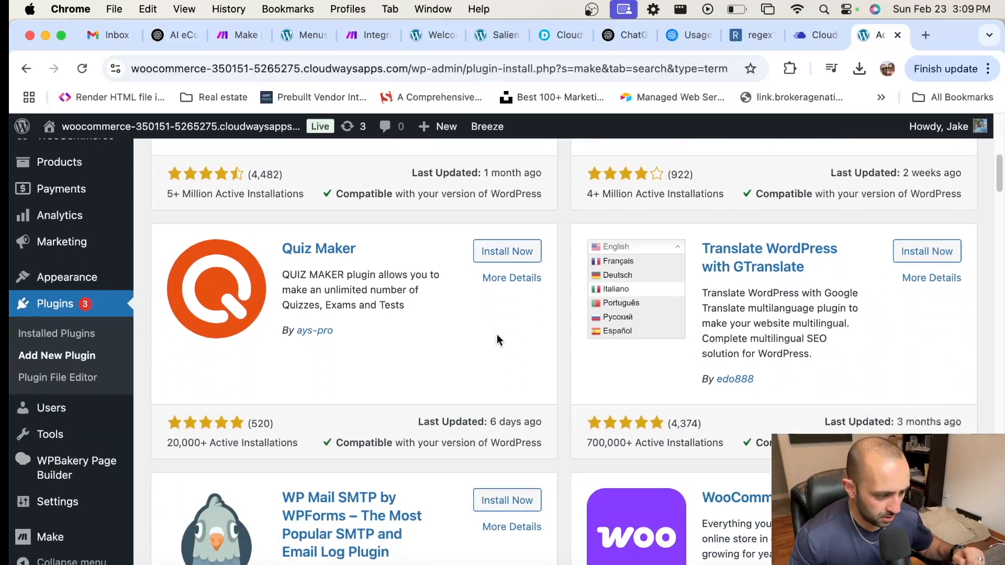
scroll(497, 337, down, 10)
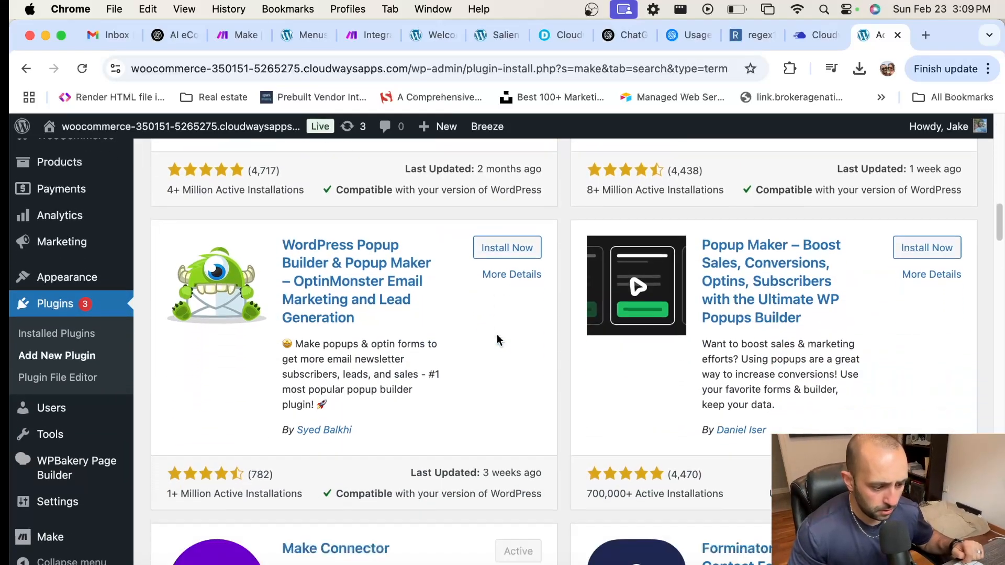
click(327, 252)
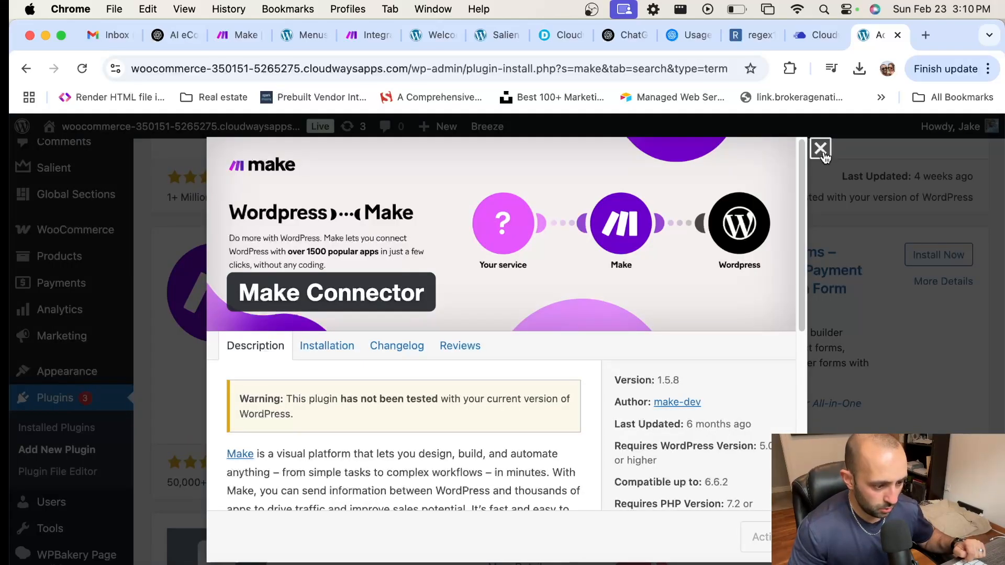
click(821, 148)
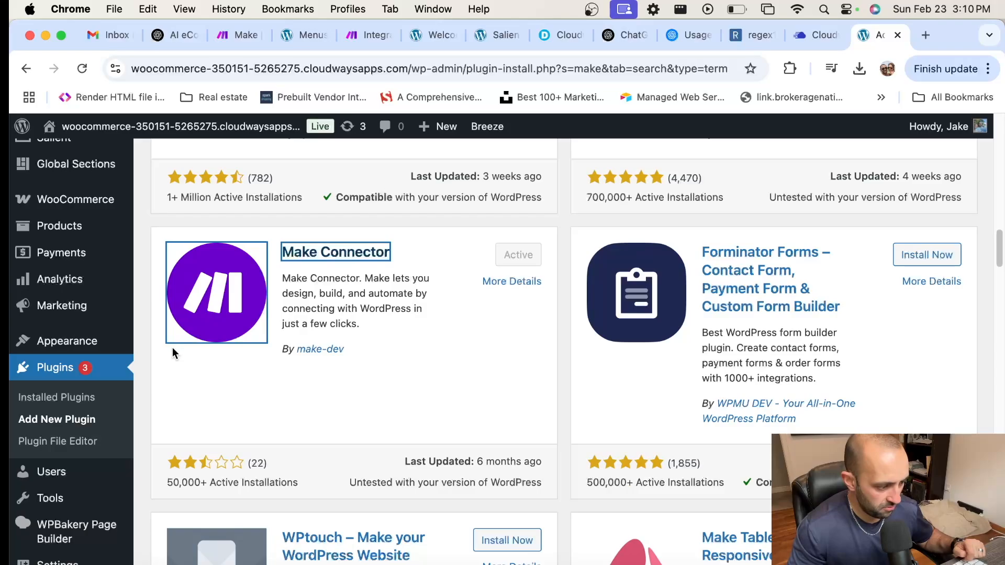
Step: Find the Make Connector plugin in the Installed Plugins list
click(44, 401)
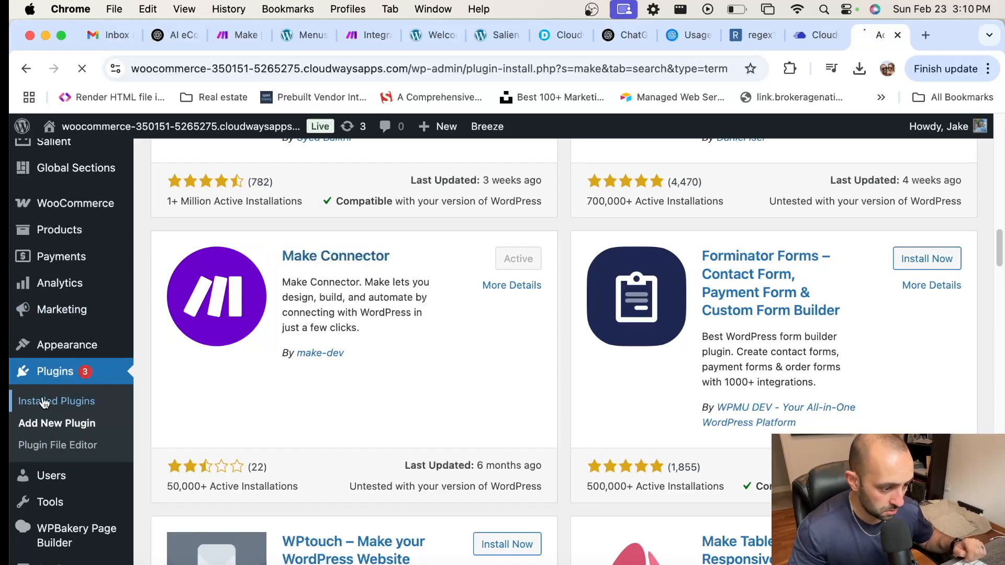
scroll(44, 401, down, 1)
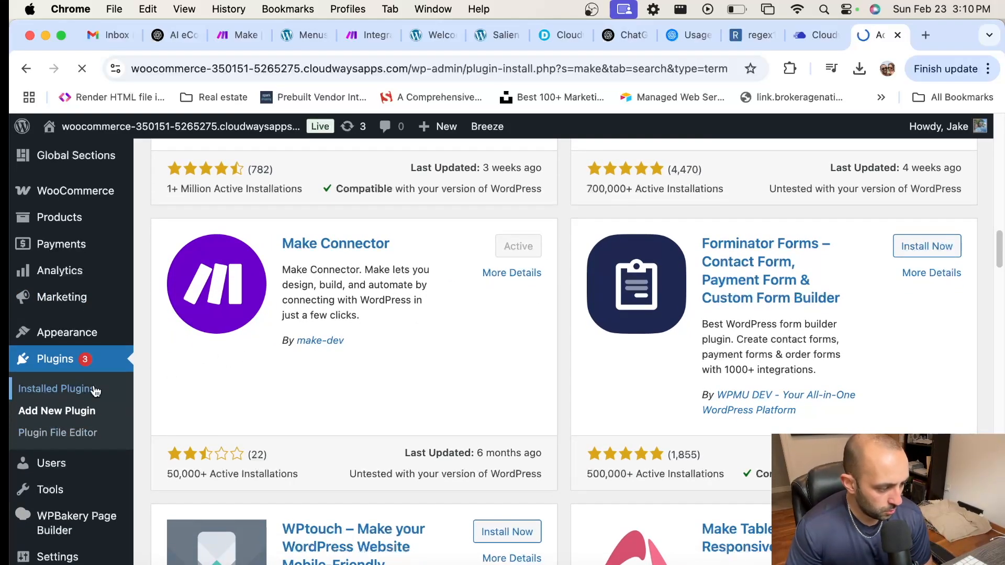
scroll(483, 319, down, 3)
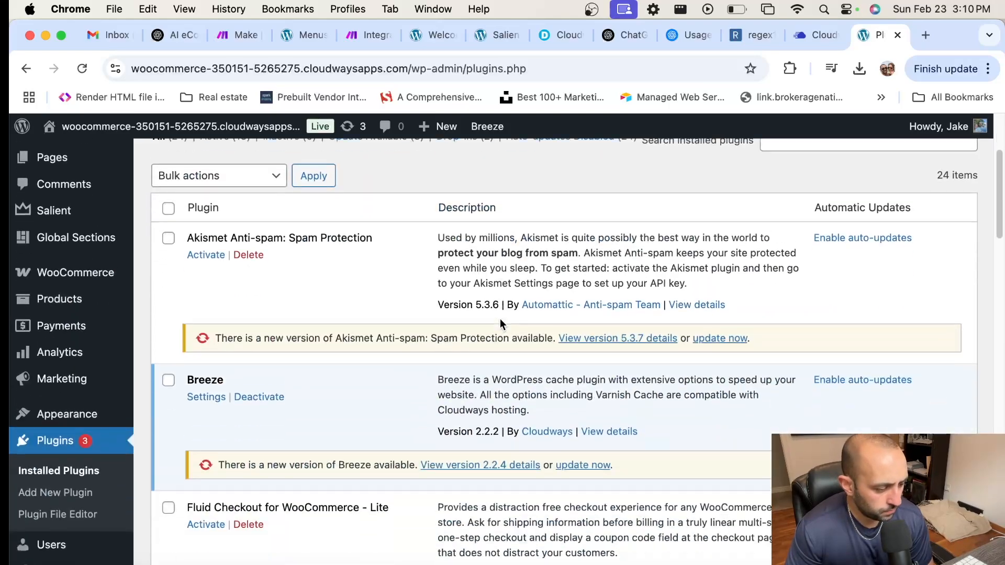
scroll(500, 318, down, 2)
key(super+f)
text(make)
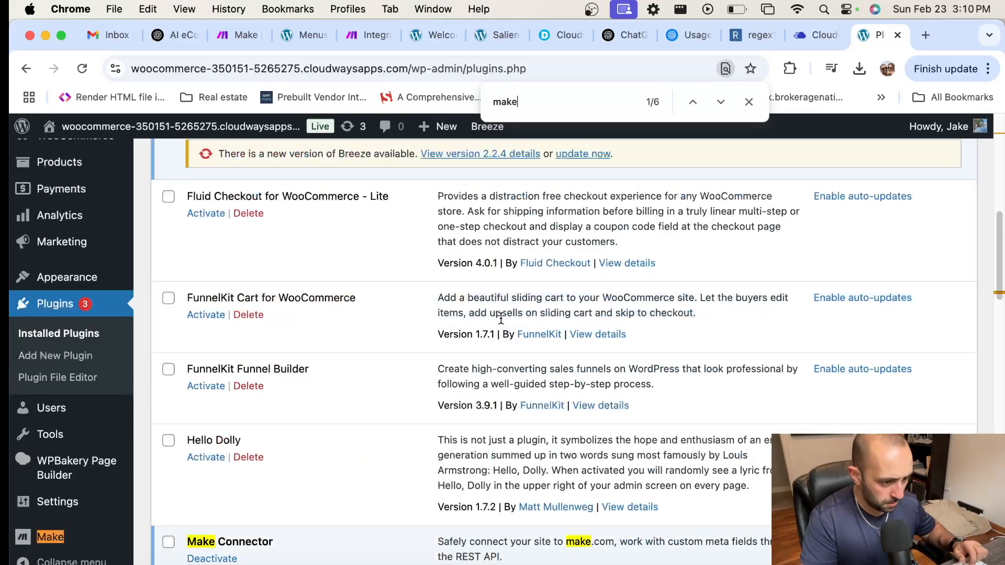
scroll(419, 362, down, 2)
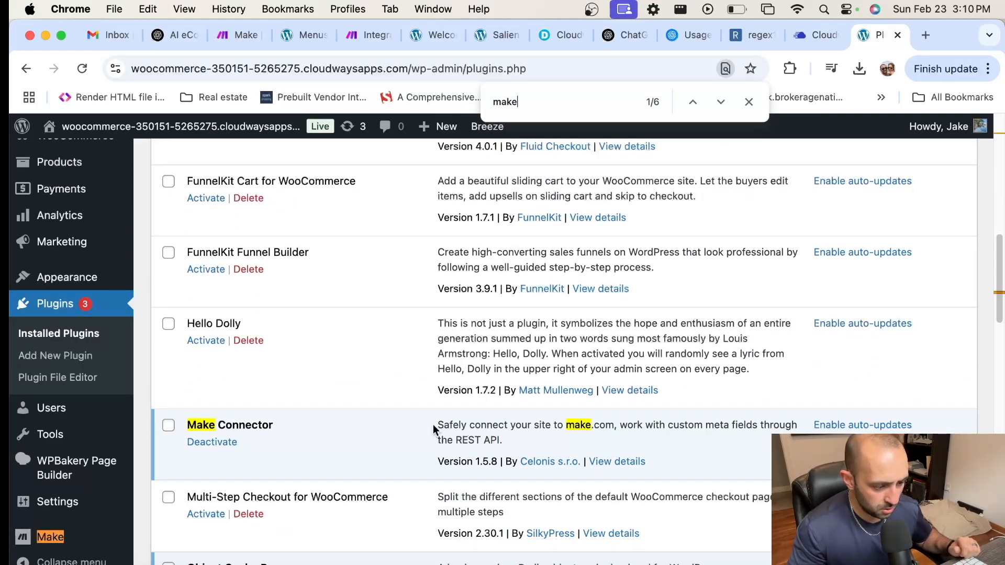
drag(433, 427, 568, 437)
click(656, 434)
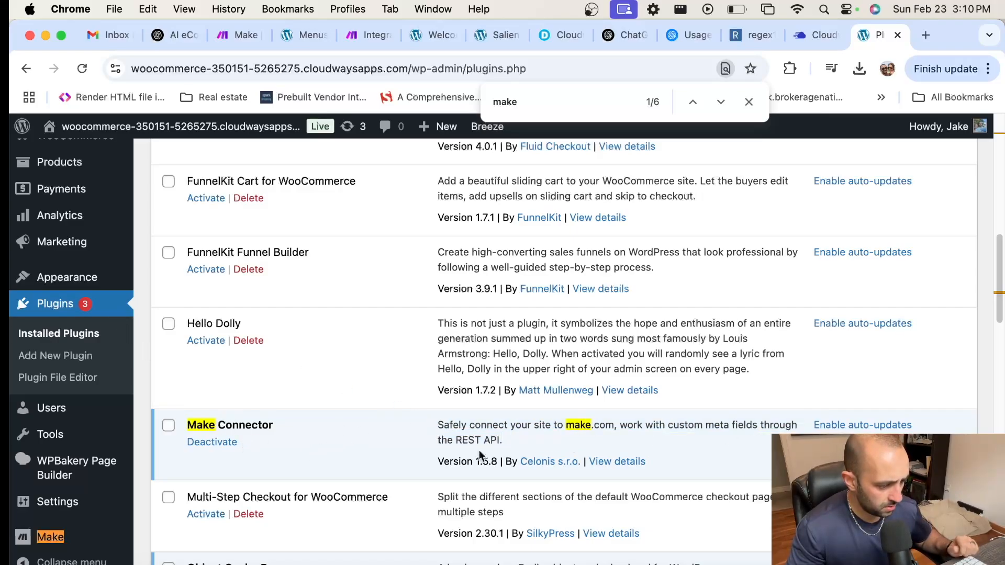
Step: Copy the API key from the Make plugin's settings page and return to Make
mouse_move(63, 539)
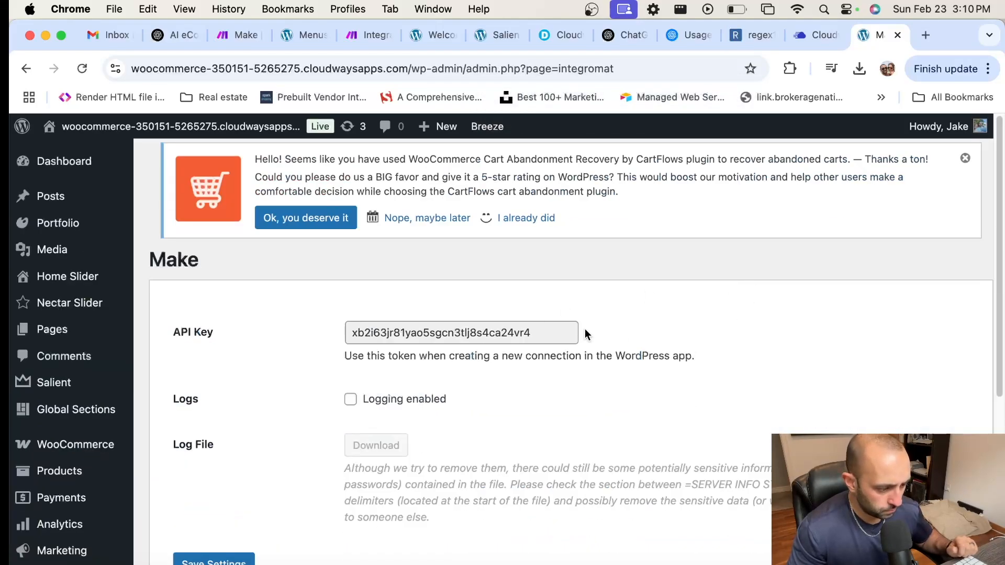
drag(531, 331, 246, 321)
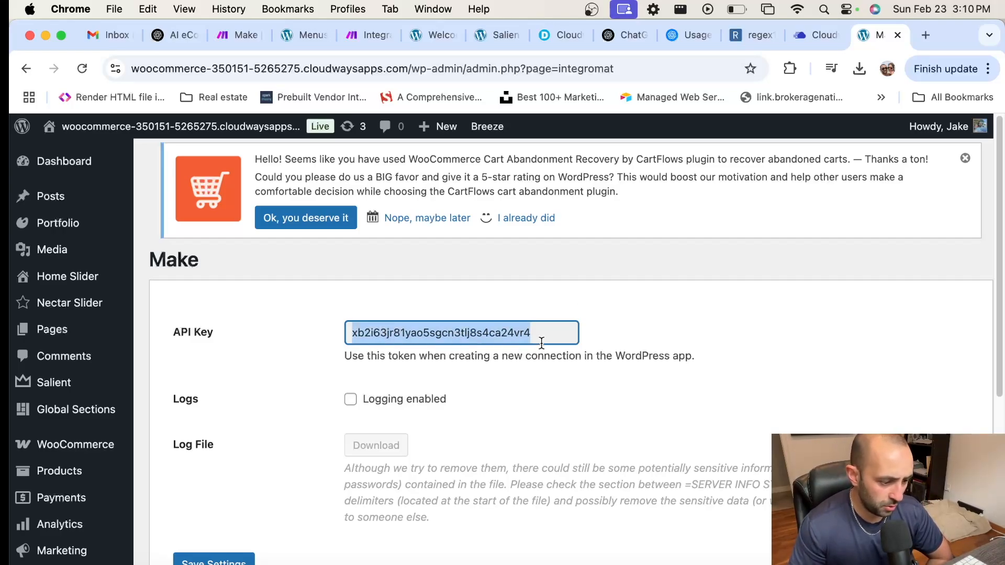
right_click(447, 332)
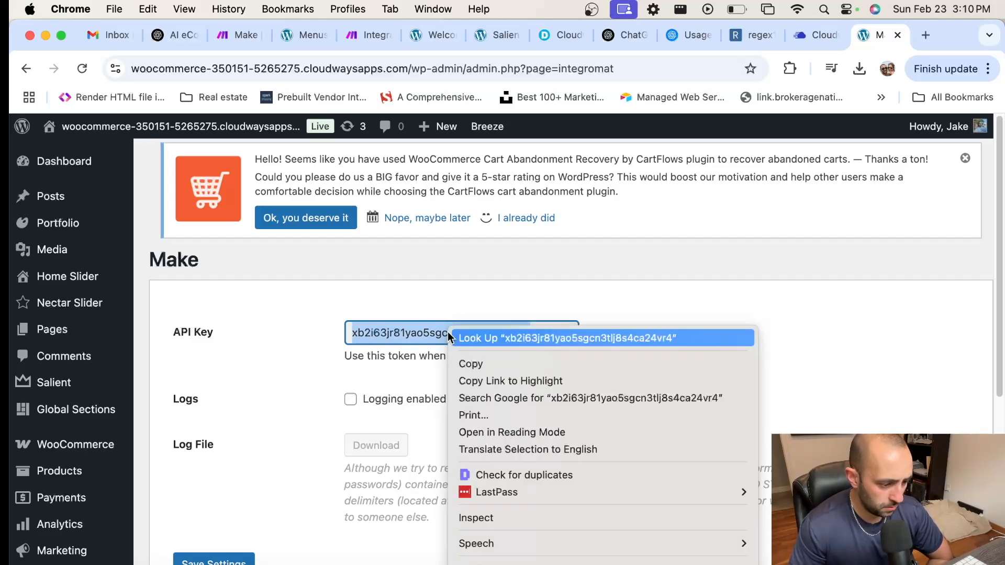
click(498, 365)
click(571, 302)
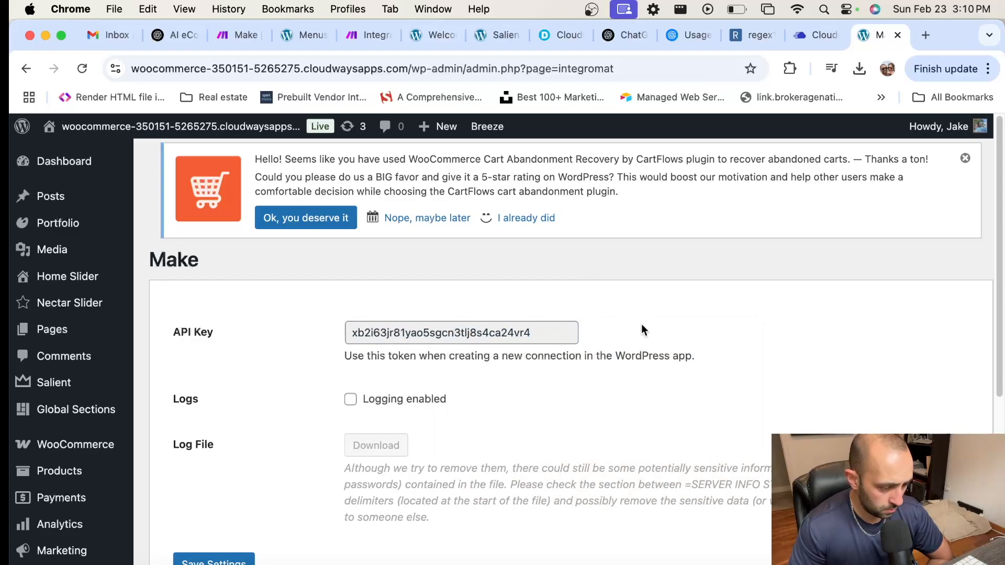
scroll(643, 319, down, 8)
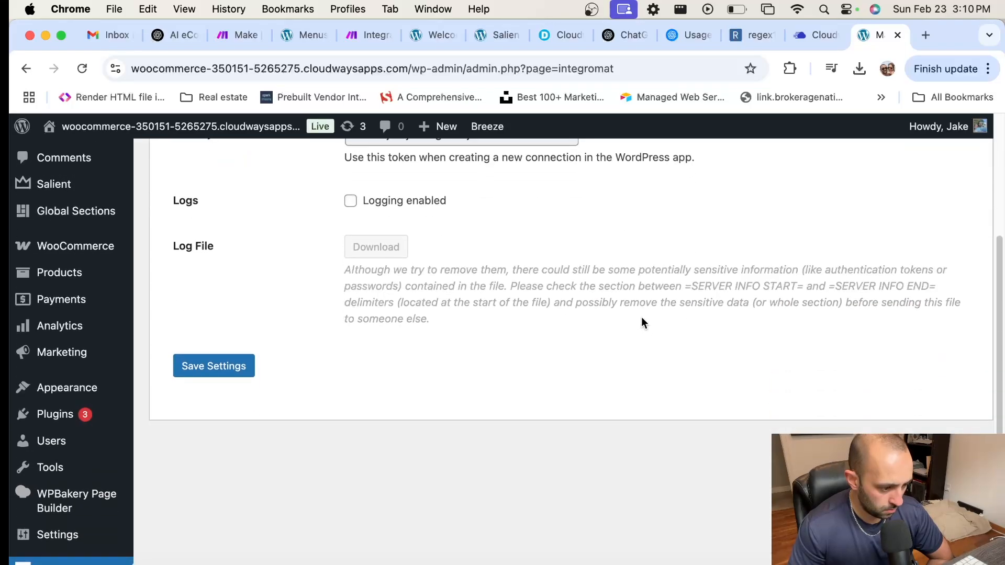
scroll(641, 316, up, 4)
double_click(544, 247)
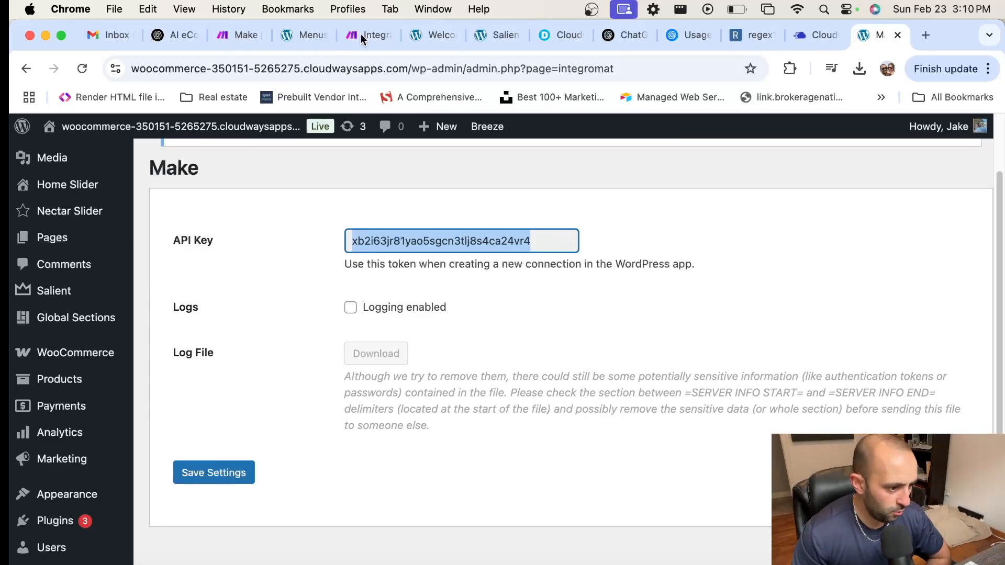
click(360, 34)
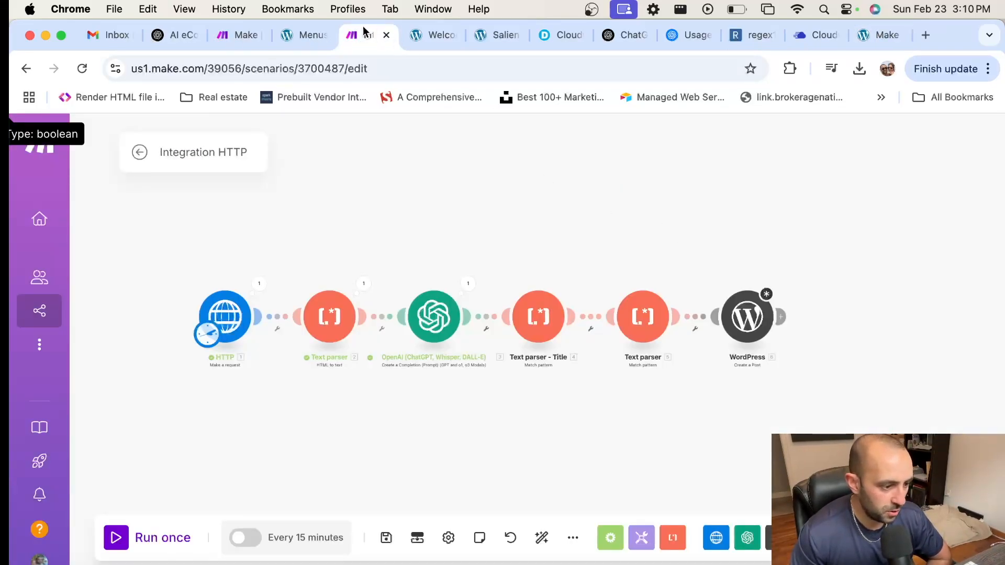
Step: Create a WordPress connection in the Create a Post module by pasting the copied API key
click(258, 35)
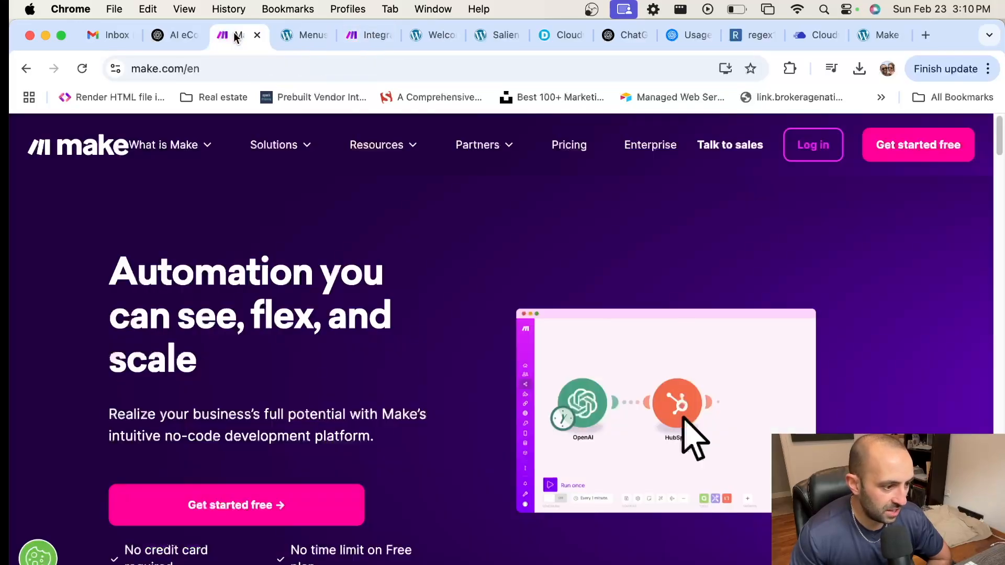
click(366, 35)
click(747, 316)
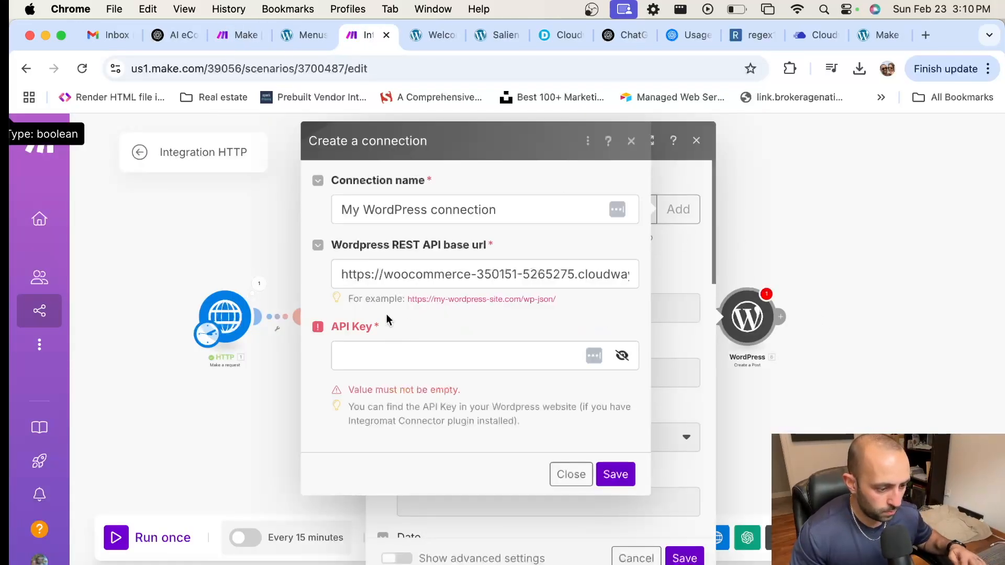
click(395, 356)
key(super+v)
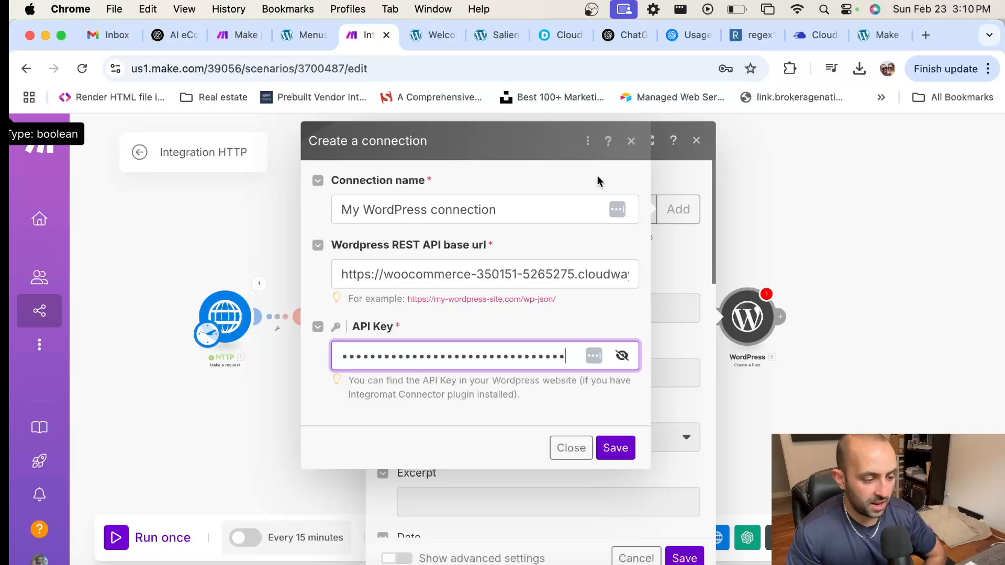
key(Return)
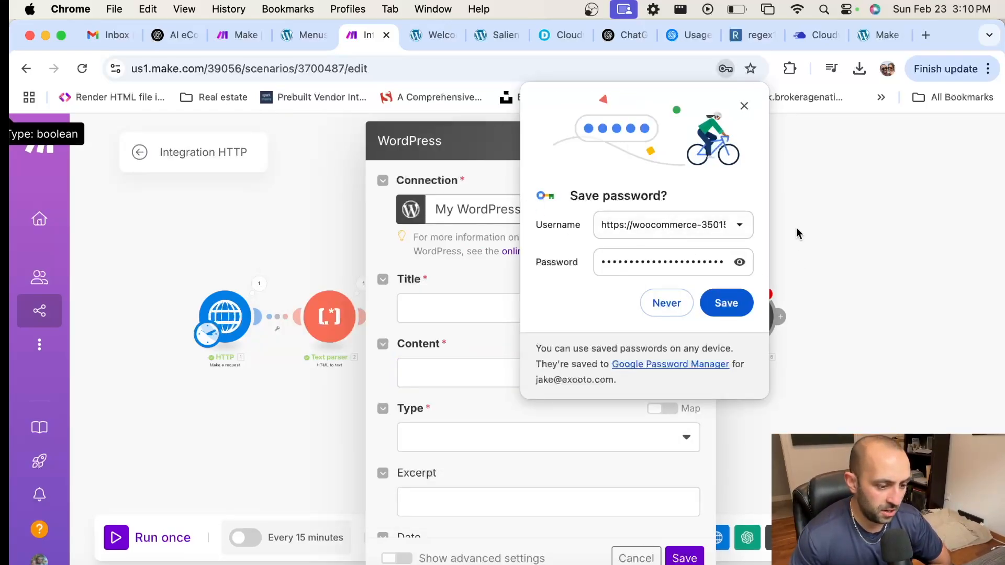
Step: Dismiss the browser's save-password prompt and keep My WordPress connection selected
click(744, 107)
click(647, 216)
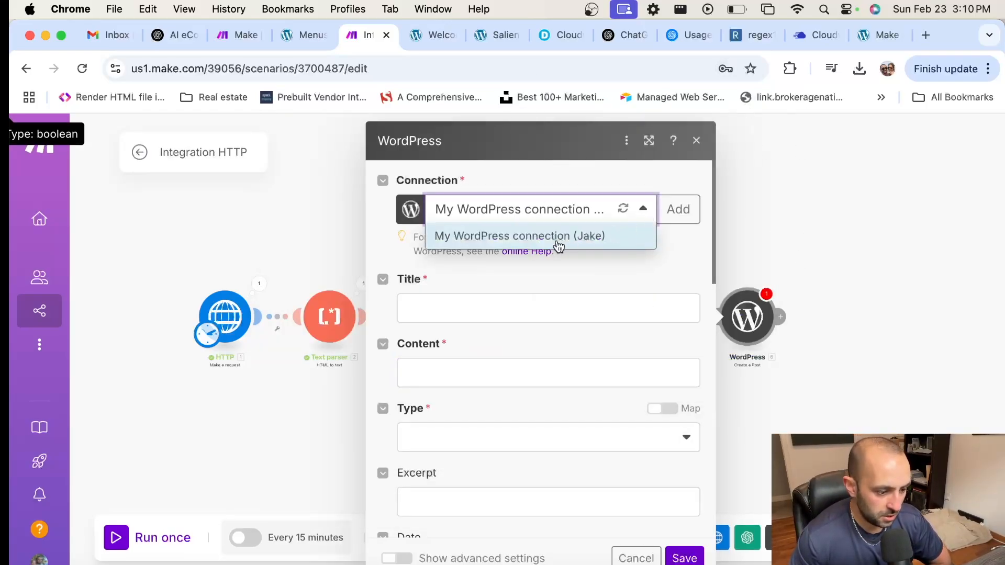
click(559, 246)
click(519, 302)
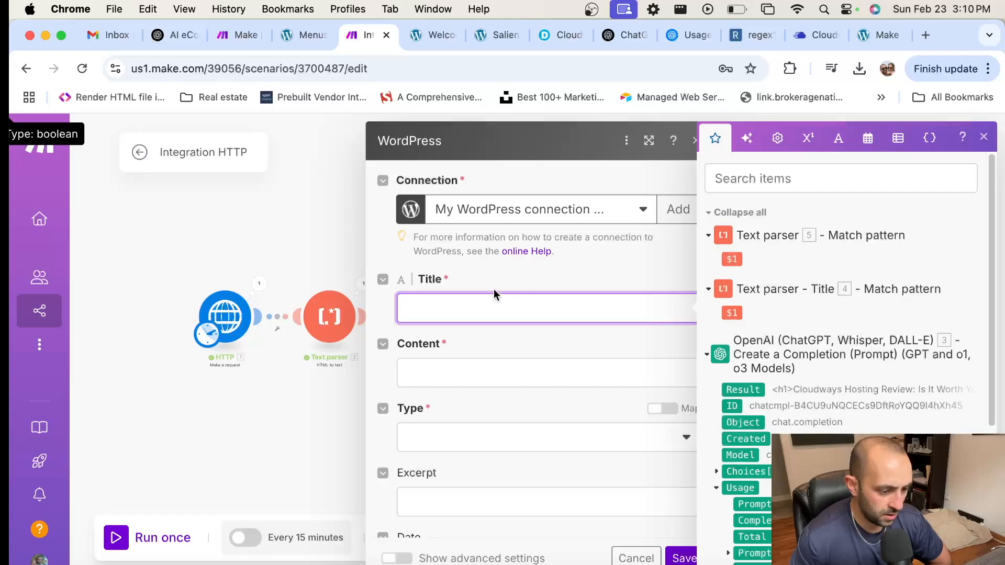
Step: Map the title parser's $1 into Title and Text parser 5's $1 into Content
scroll(494, 290, down, 1)
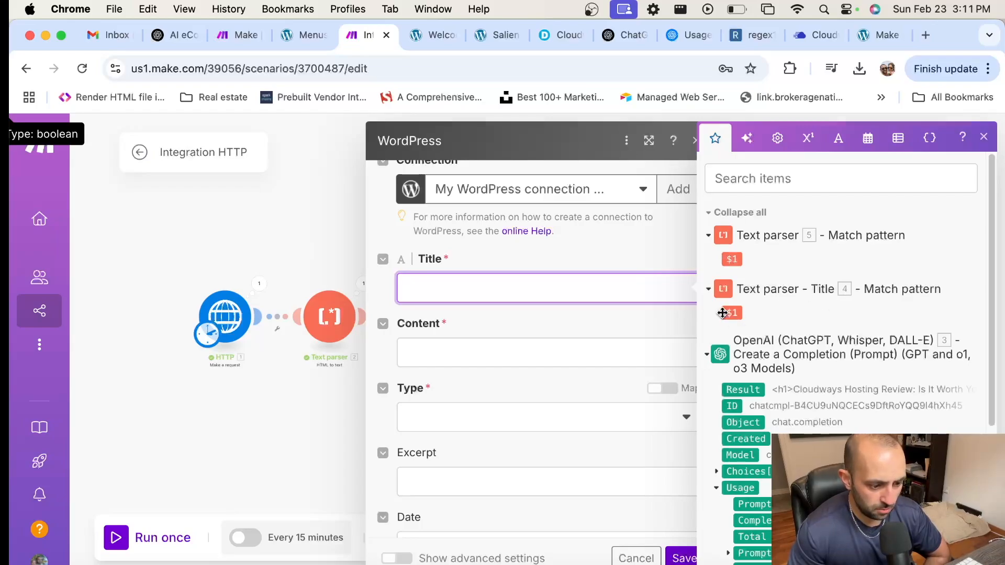
drag(732, 313, 471, 287)
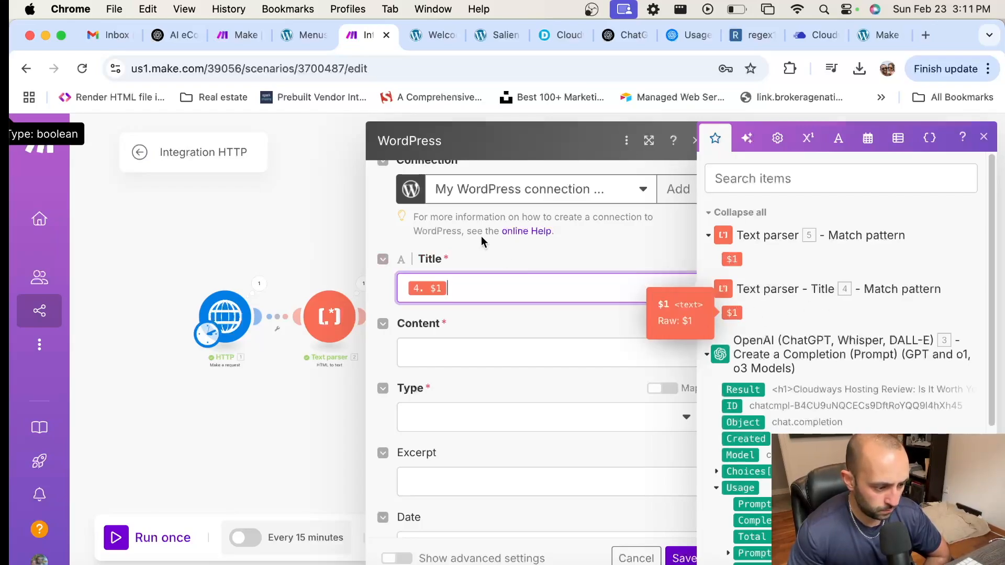
click(586, 243)
click(467, 360)
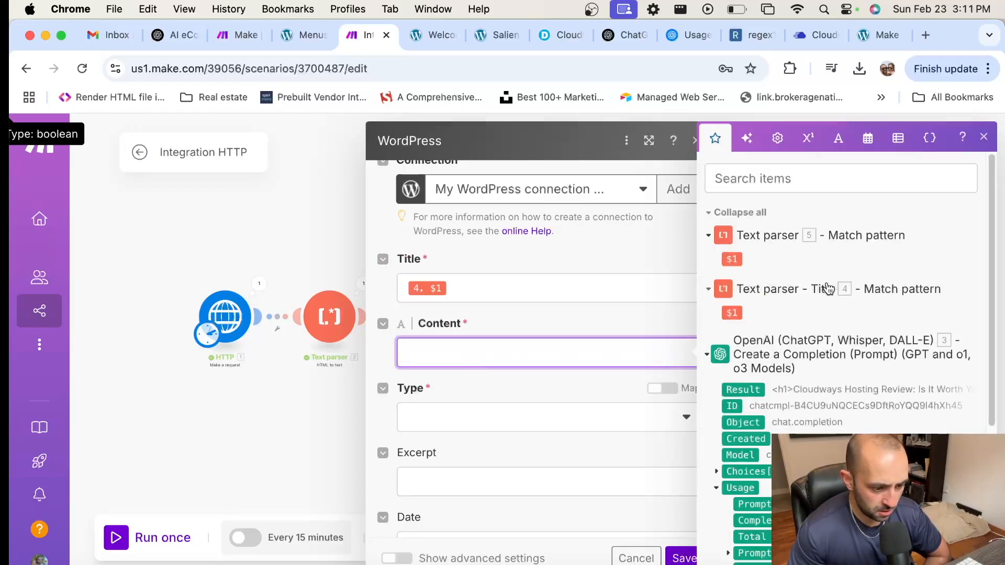
click(733, 260)
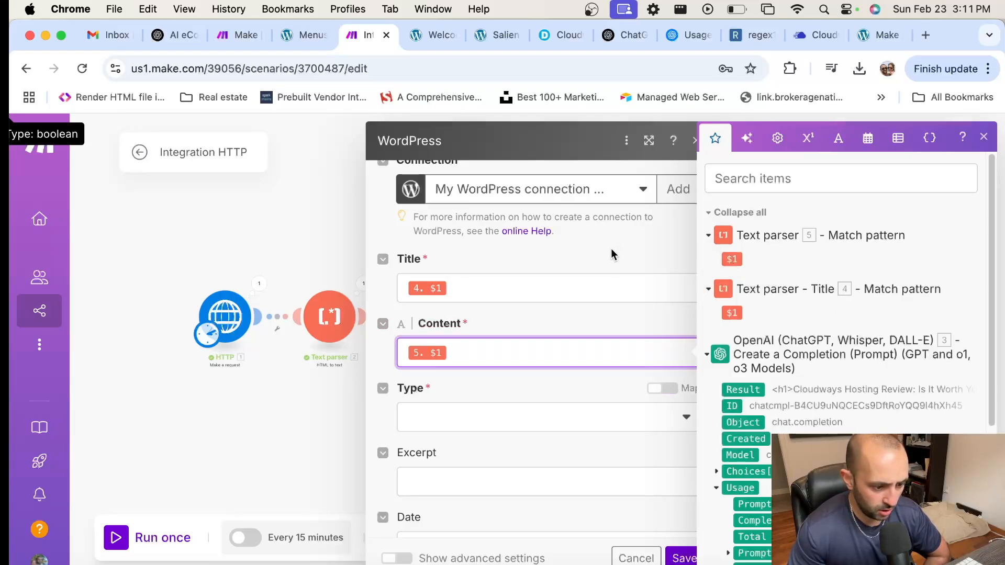
click(596, 246)
Step: Set the item type to Posts and leave the Excerpt empty
scroll(610, 277, down, 3)
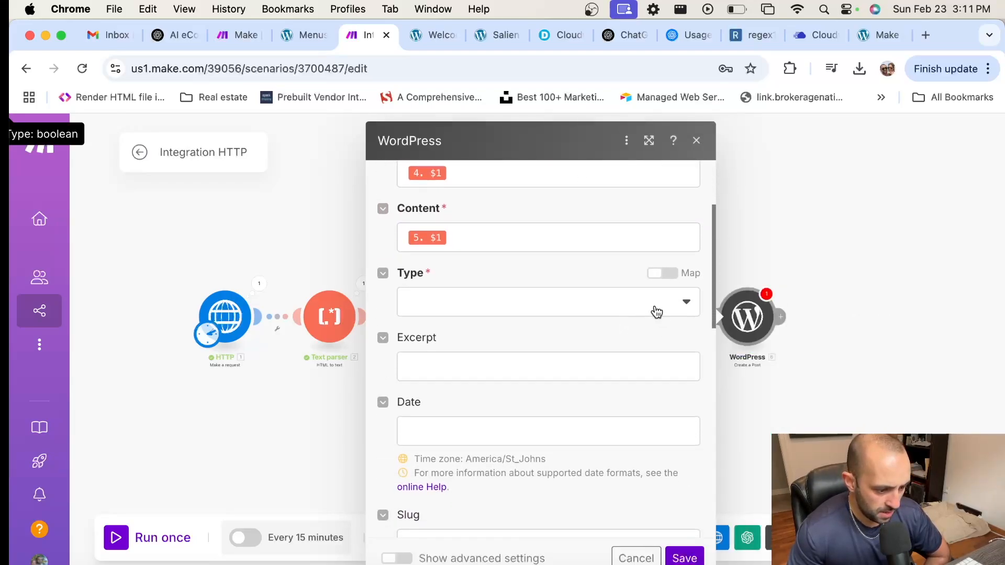
click(650, 308)
click(514, 354)
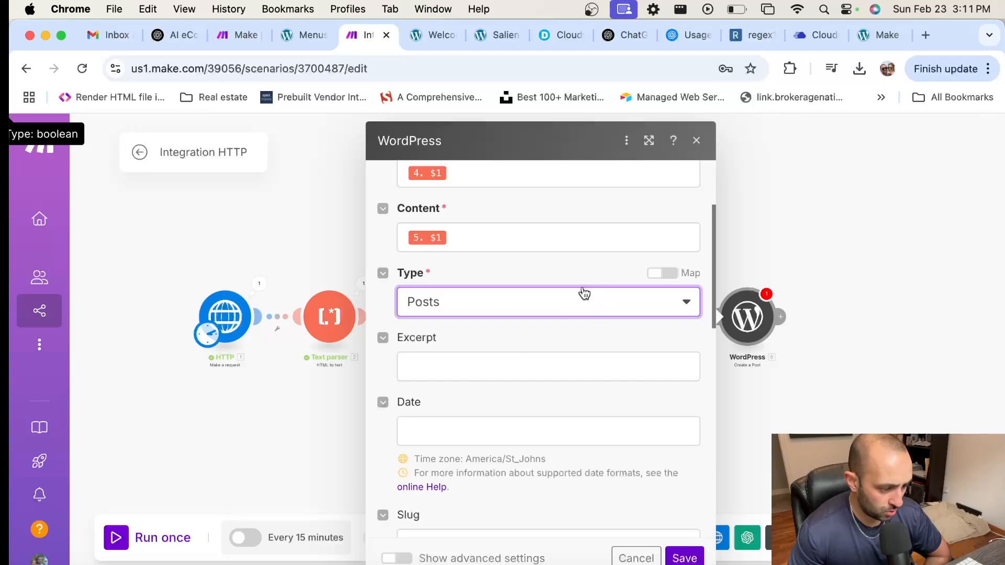
scroll(477, 341, down, 2)
click(493, 302)
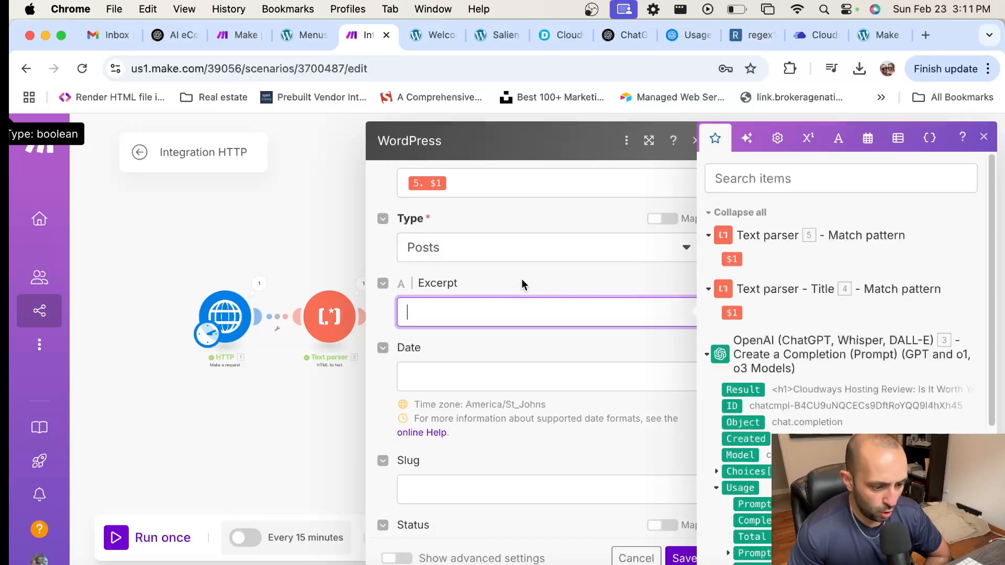
click(488, 283)
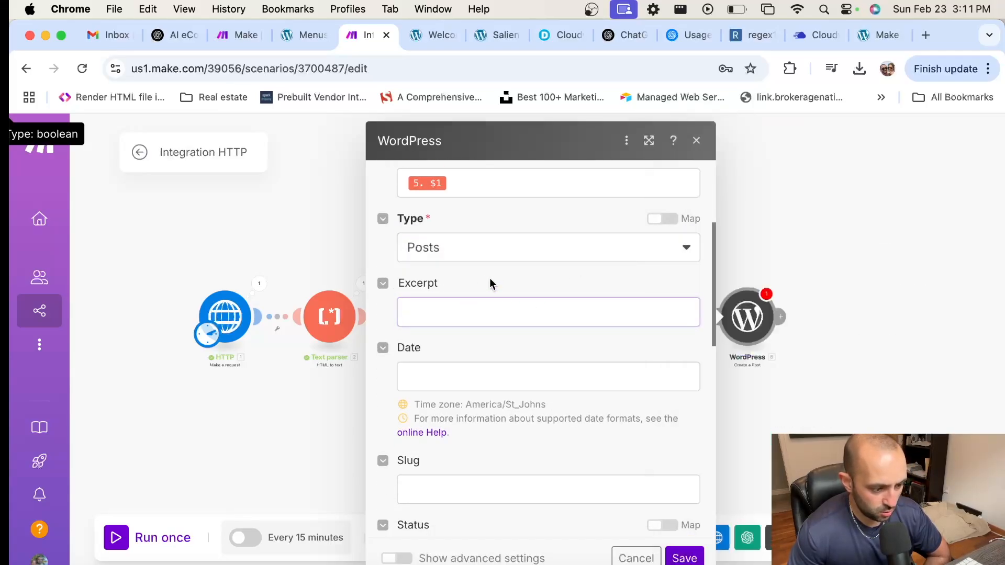
Step: Map the OpenAI completion's Created time into the post Date
scroll(491, 278, down, 1)
click(480, 327)
scroll(830, 335, down, 2)
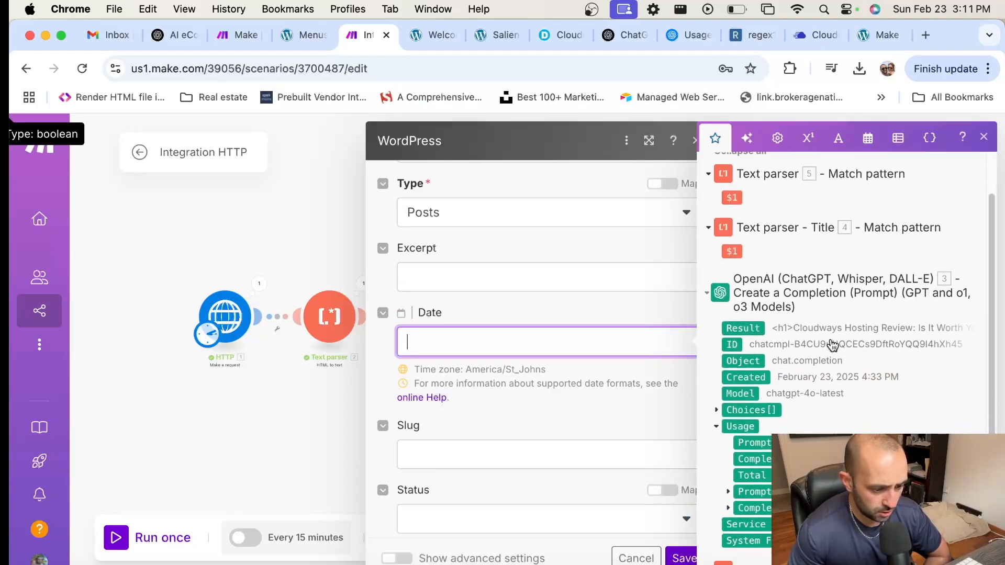
click(750, 375)
click(519, 313)
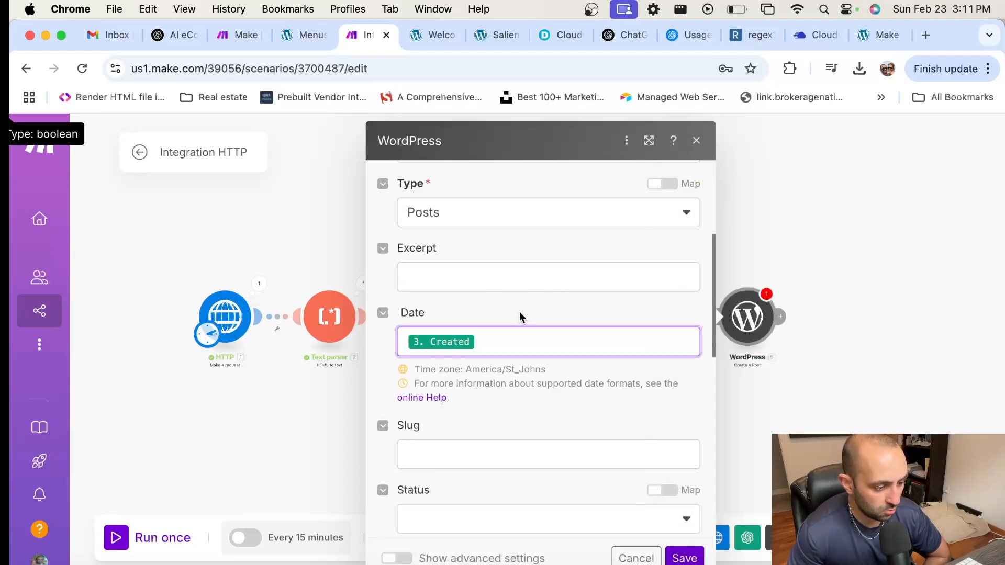
Step: Set the post status to Publish and the post format to Standard
scroll(592, 309, down, 4)
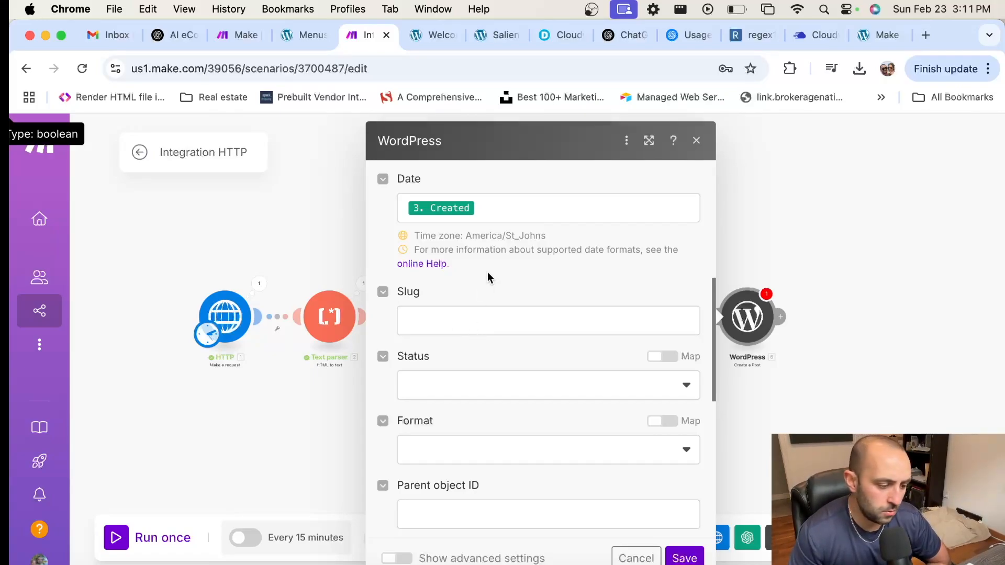
scroll(488, 271, down, 1)
click(495, 334)
click(463, 391)
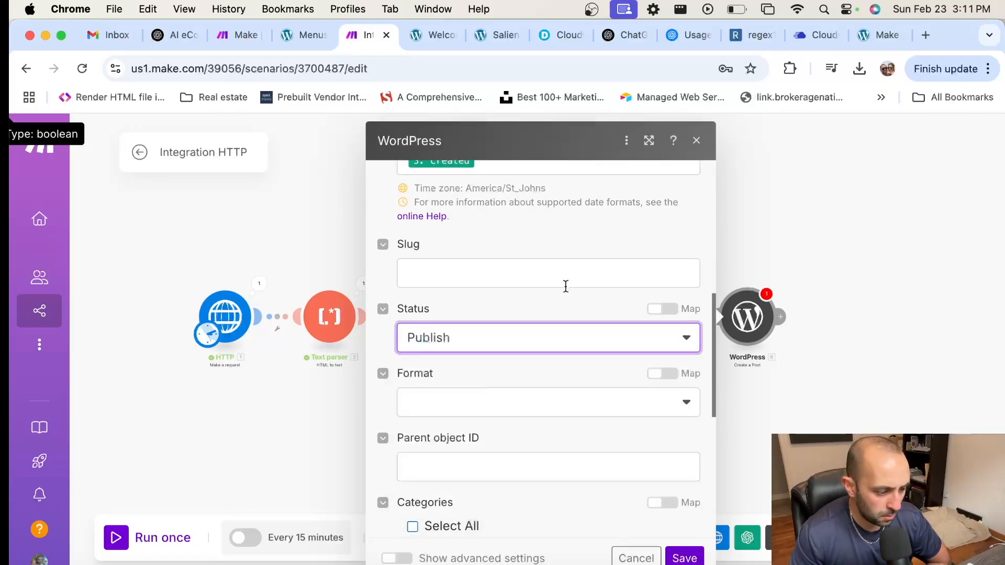
click(457, 336)
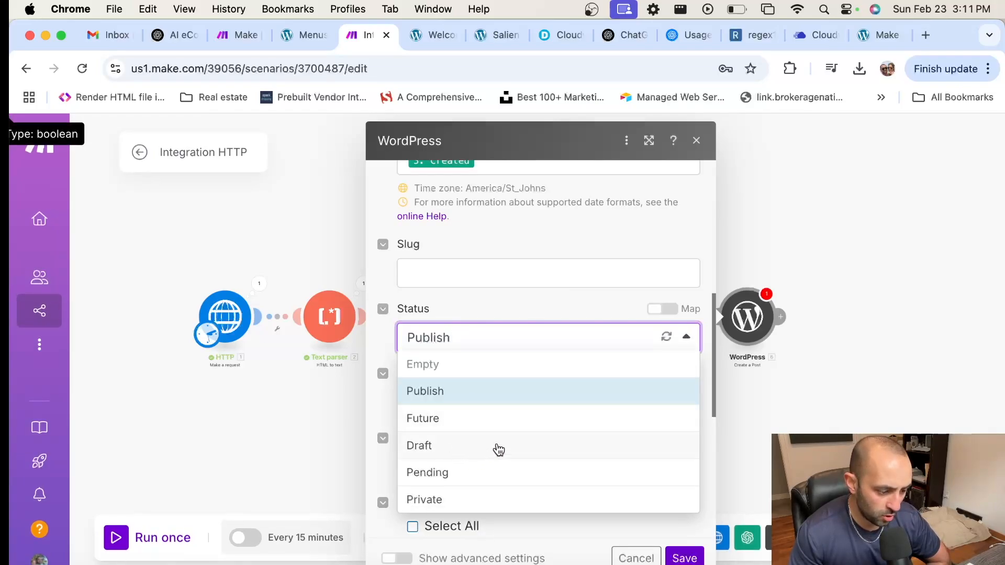
click(481, 304)
scroll(492, 289, down, 2)
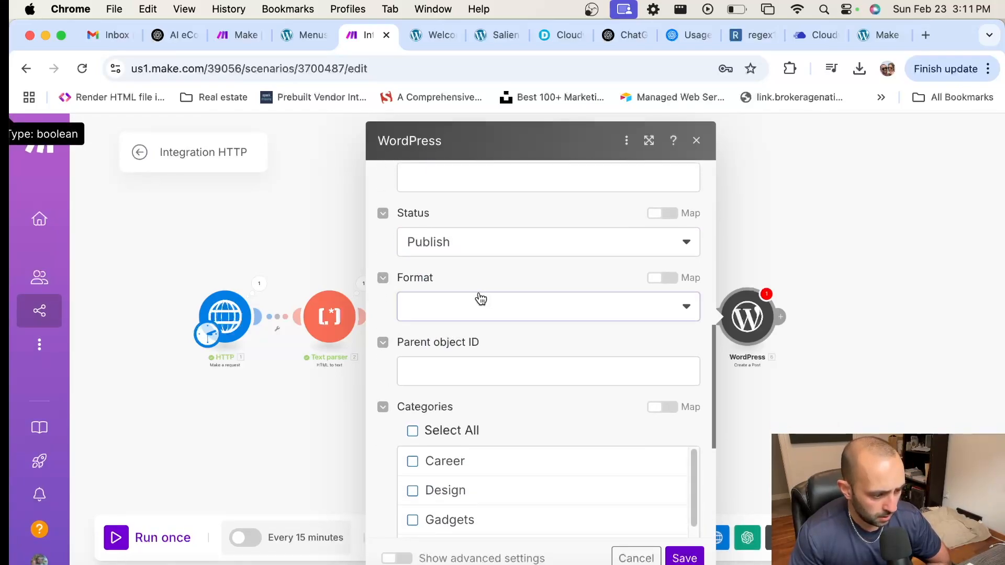
click(481, 300)
click(467, 399)
Step: Assign the post to every category with Select All, leaving tags empty
scroll(610, 343, down, 3)
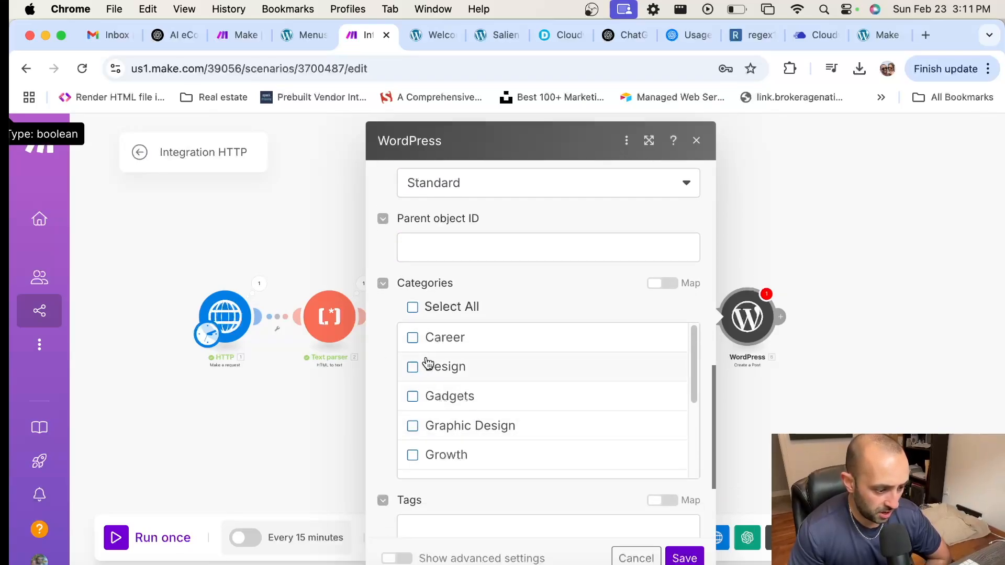
click(413, 308)
click(412, 307)
click(413, 339)
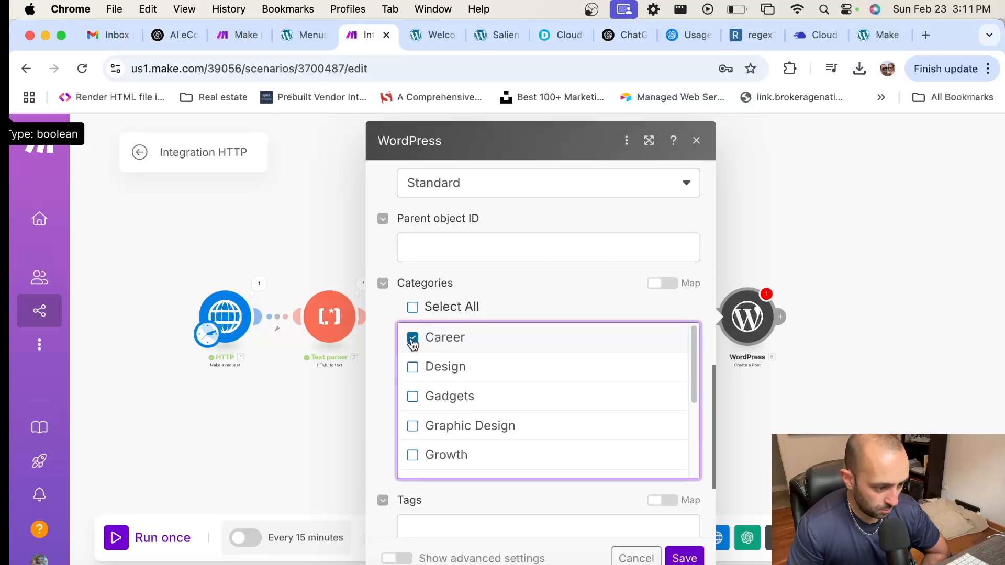
click(412, 338)
click(412, 308)
scroll(497, 373, down, 8)
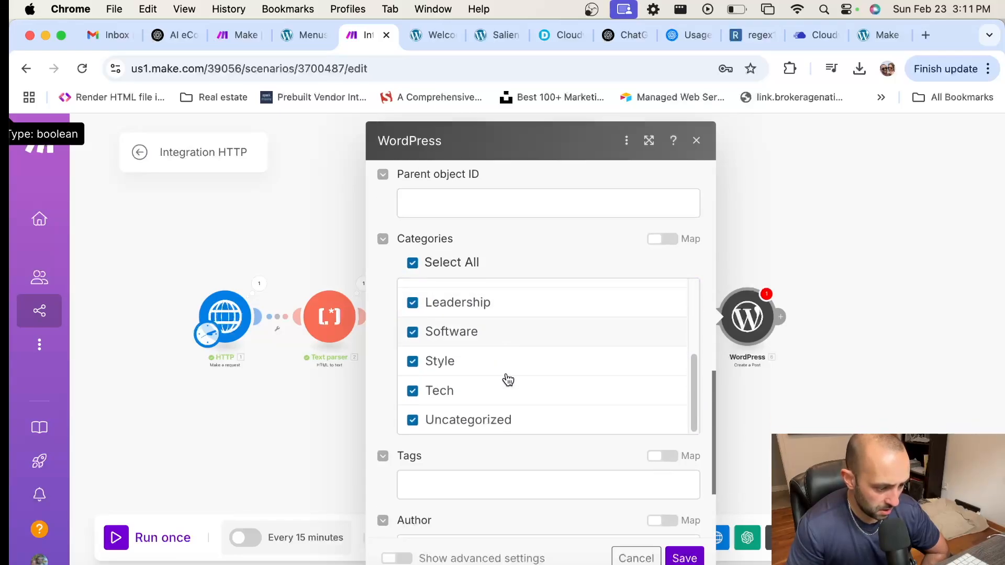
click(496, 414)
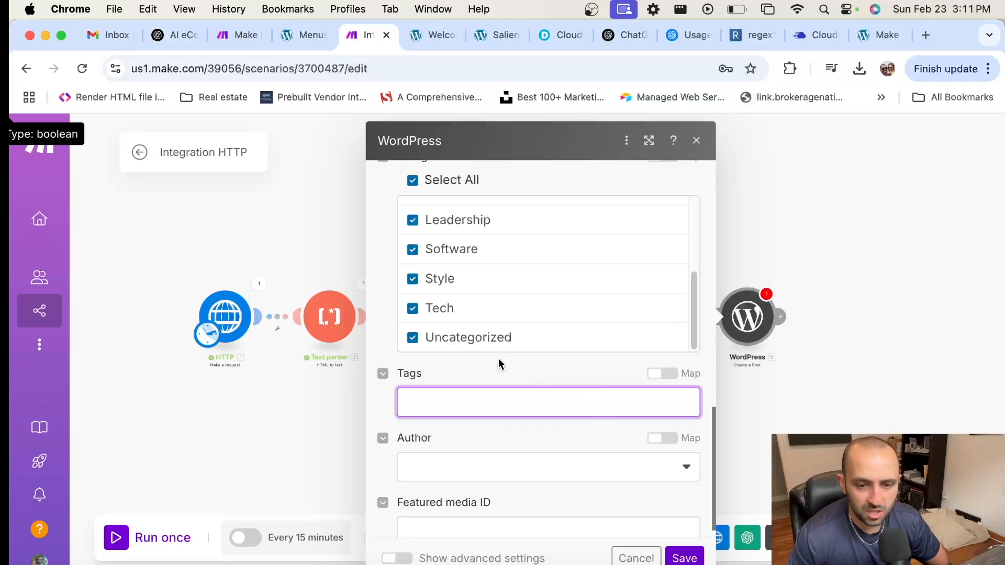
Step: Choose the site's author as the post Author
scroll(496, 402, down, 1)
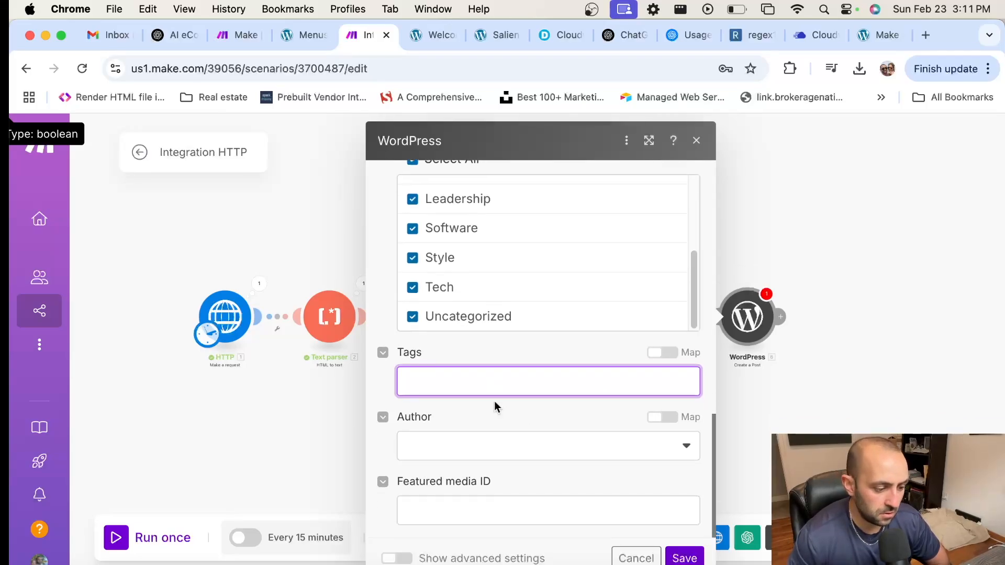
click(548, 443)
click(426, 469)
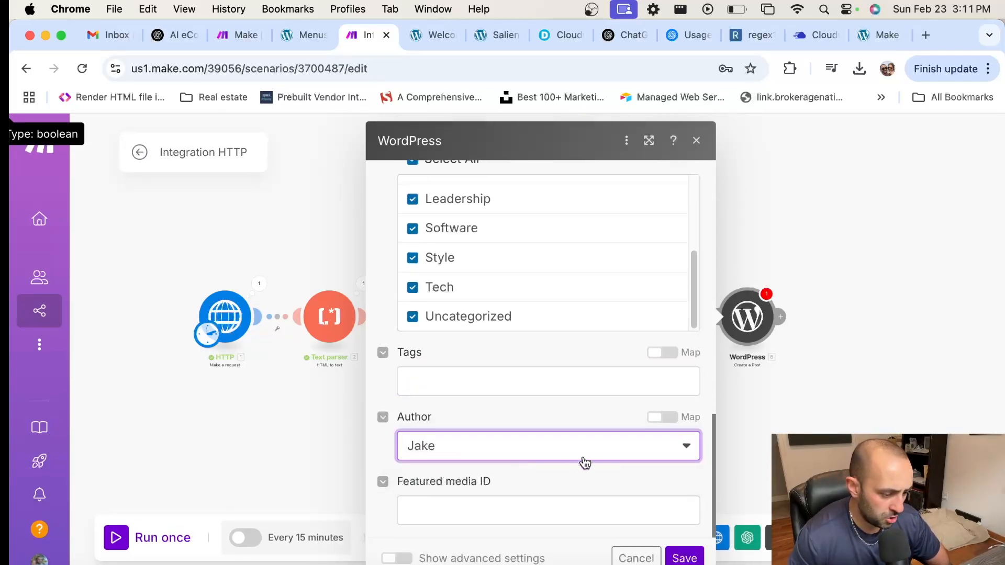
Step: Leave Featured media ID empty and save the WordPress module settings
click(487, 505)
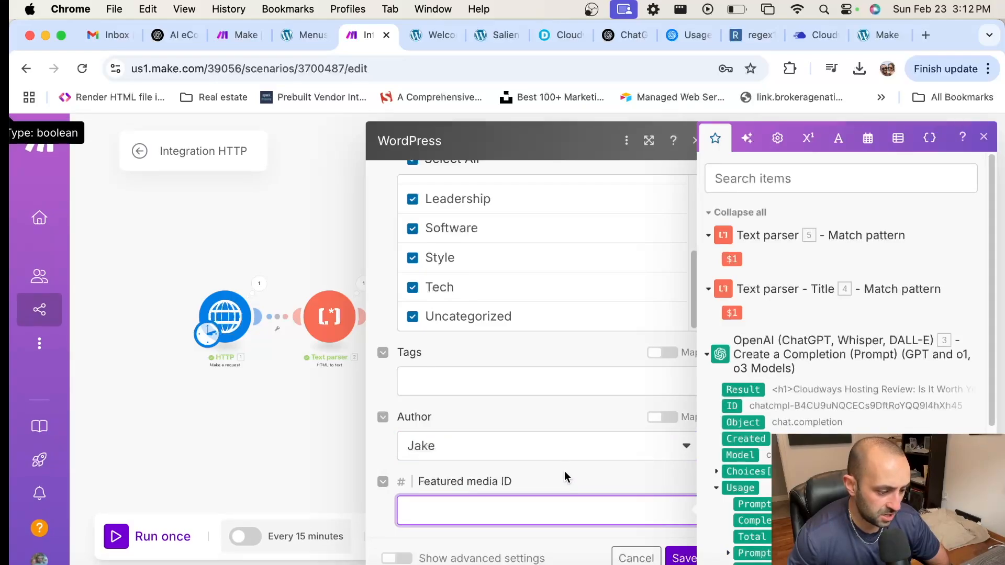
click(494, 511)
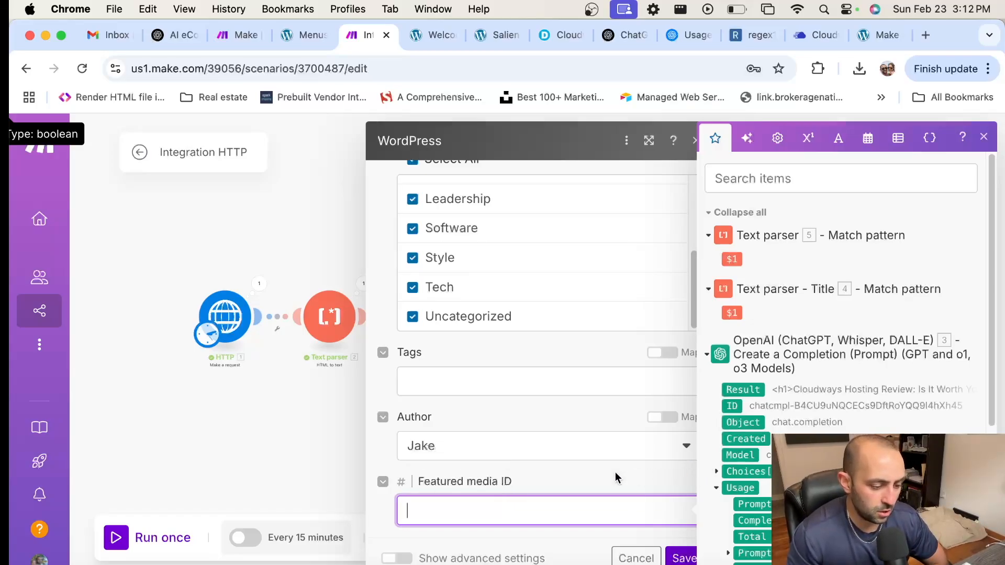
click(602, 474)
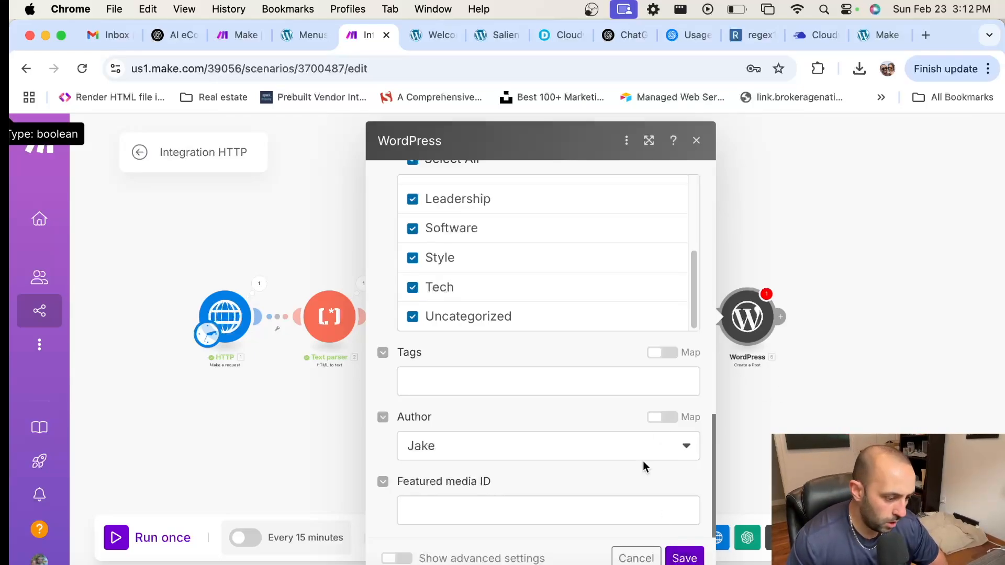
scroll(643, 461, up, 15)
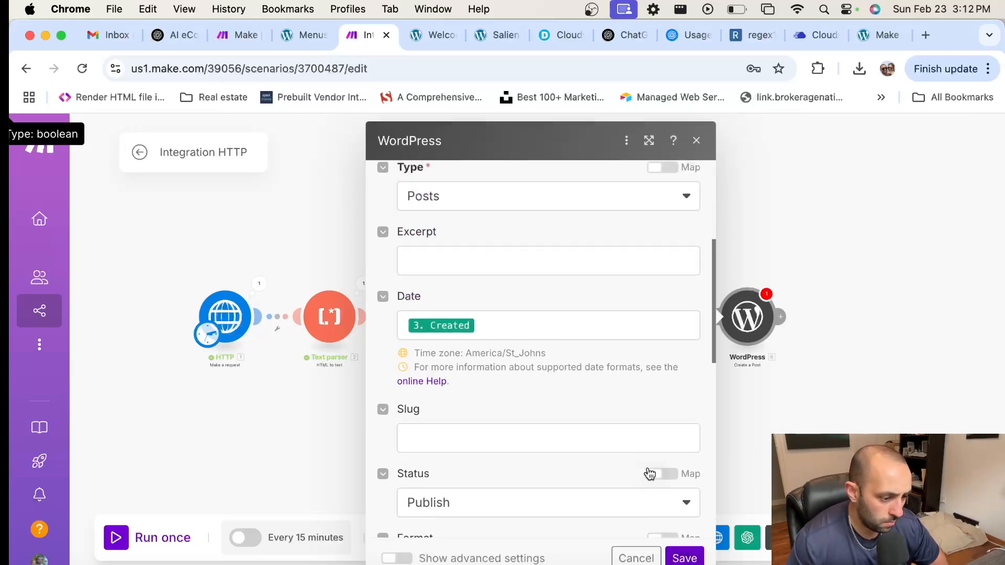
click(684, 558)
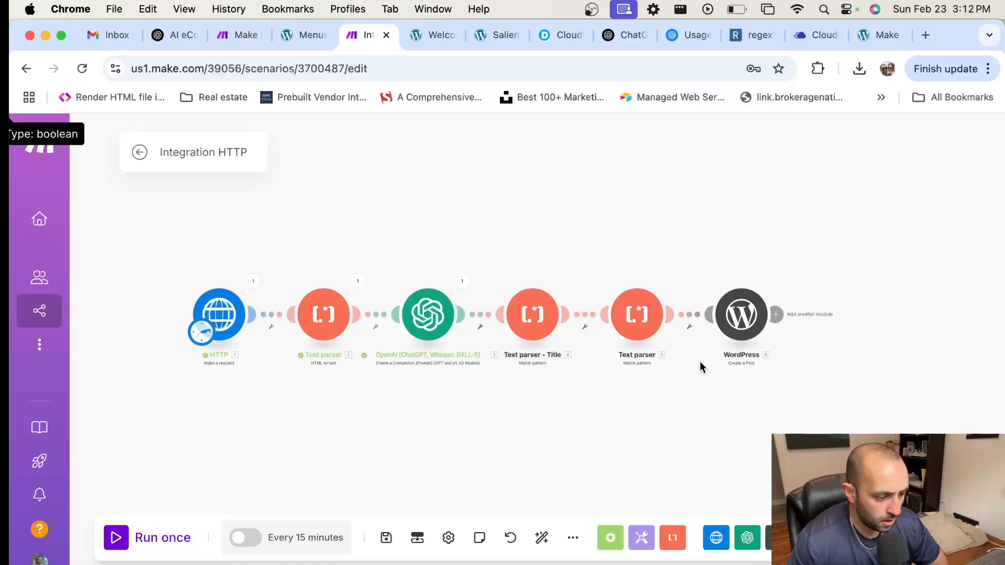
Step: Rename the content match-pattern module to 'Text Parser - Content'
right_click(642, 325)
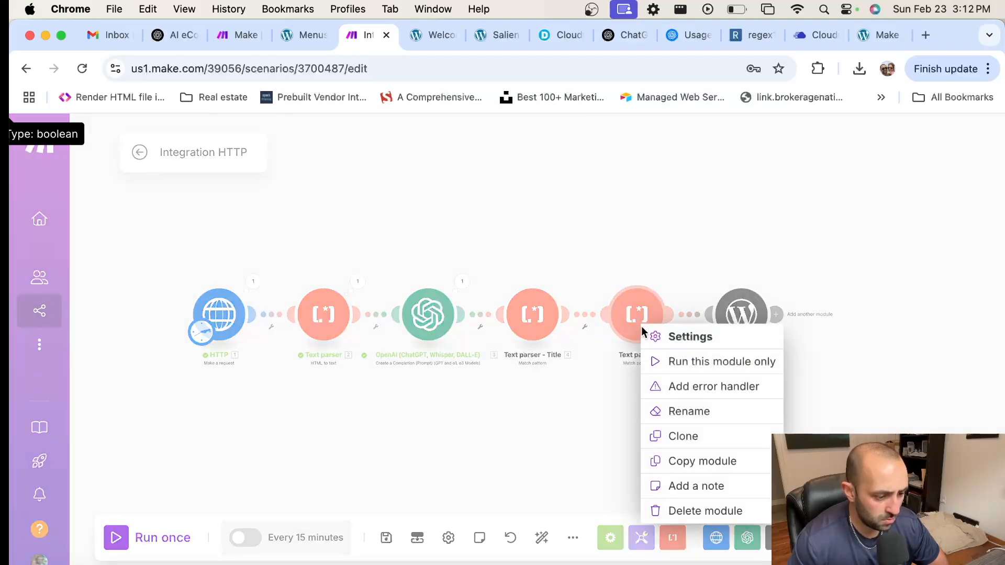
click(700, 416)
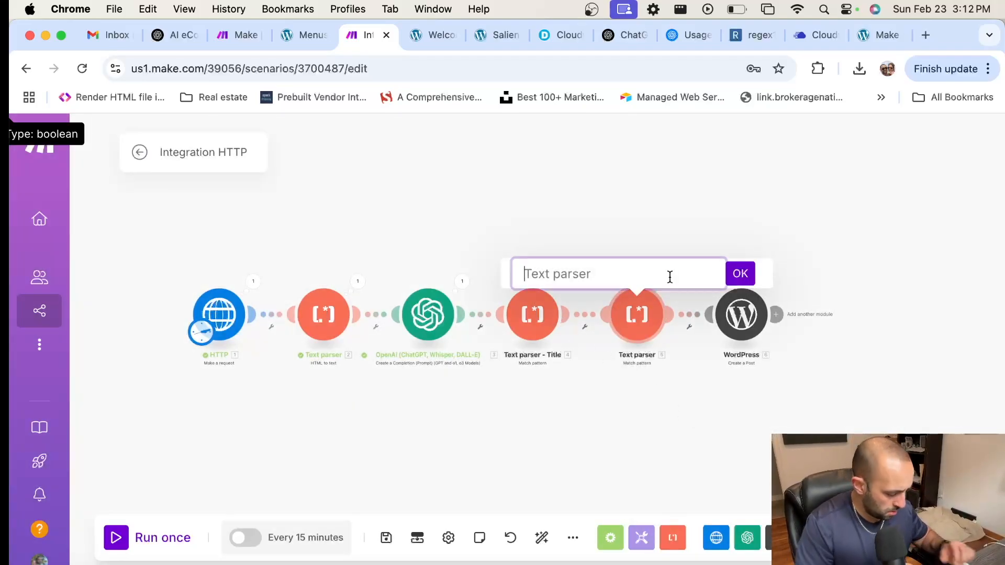
text(te)
key(BackSpace)
key(BackSpace)
text(Te)
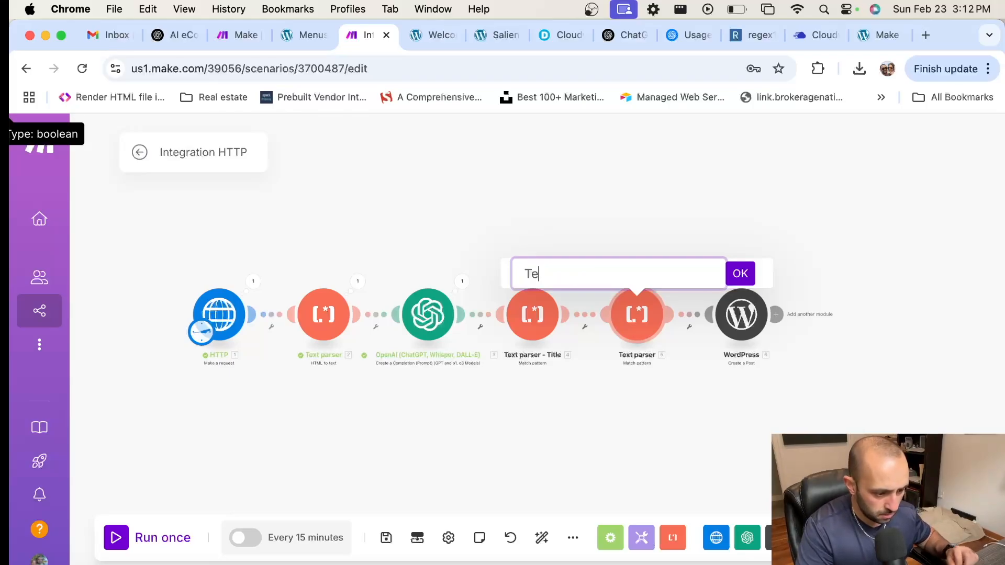
text(xt Parser )
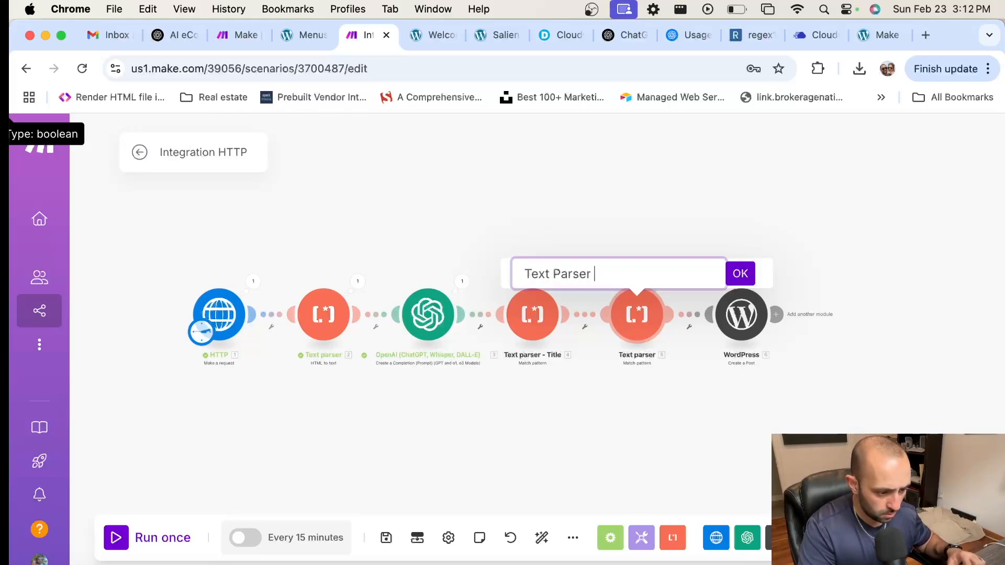
text(- Content)
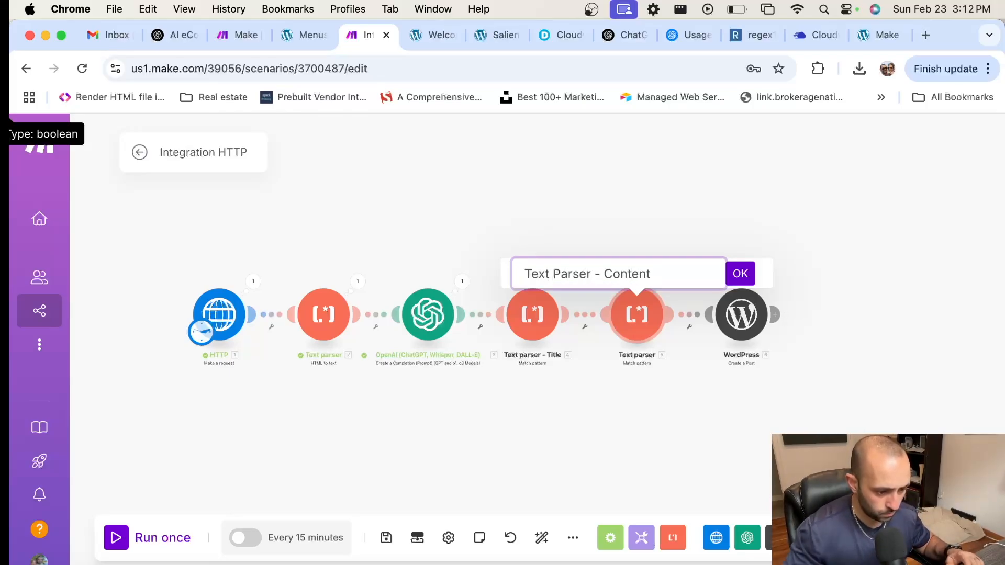
click(740, 273)
Step: Rename the title match-pattern module to 'Text Parser - Title', capitalising Parser
right_click(533, 317)
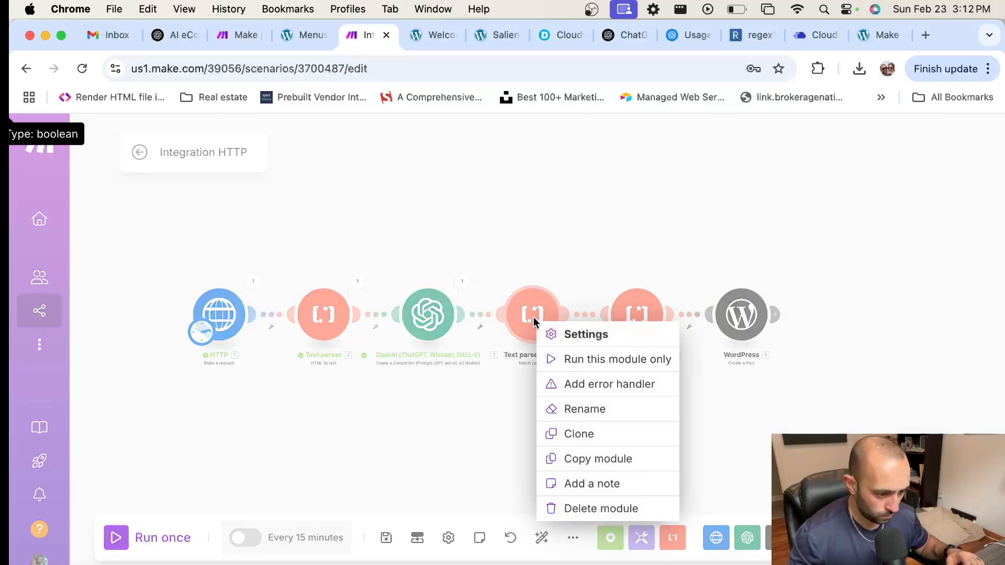
click(616, 411)
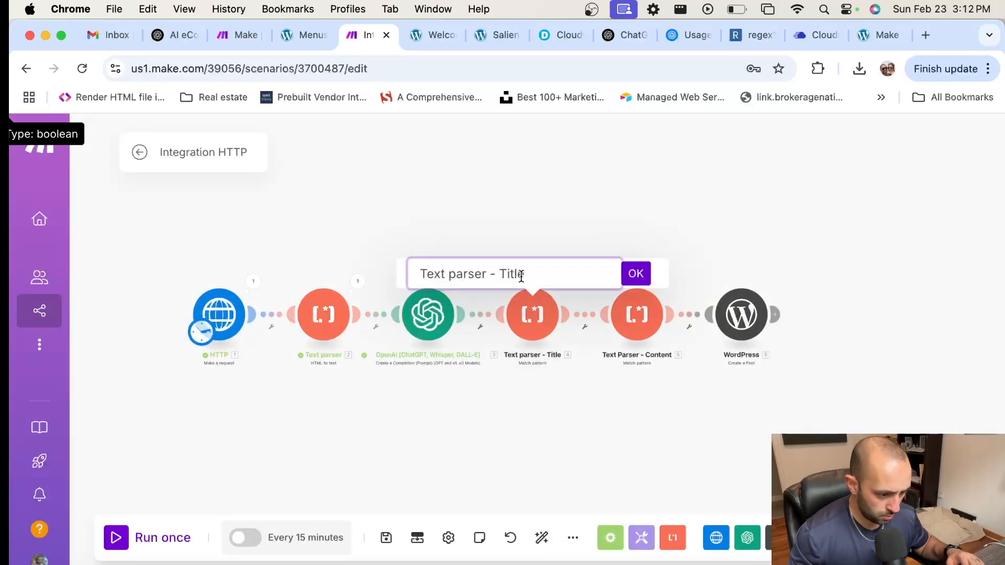
click(458, 275)
key(BackSpace)
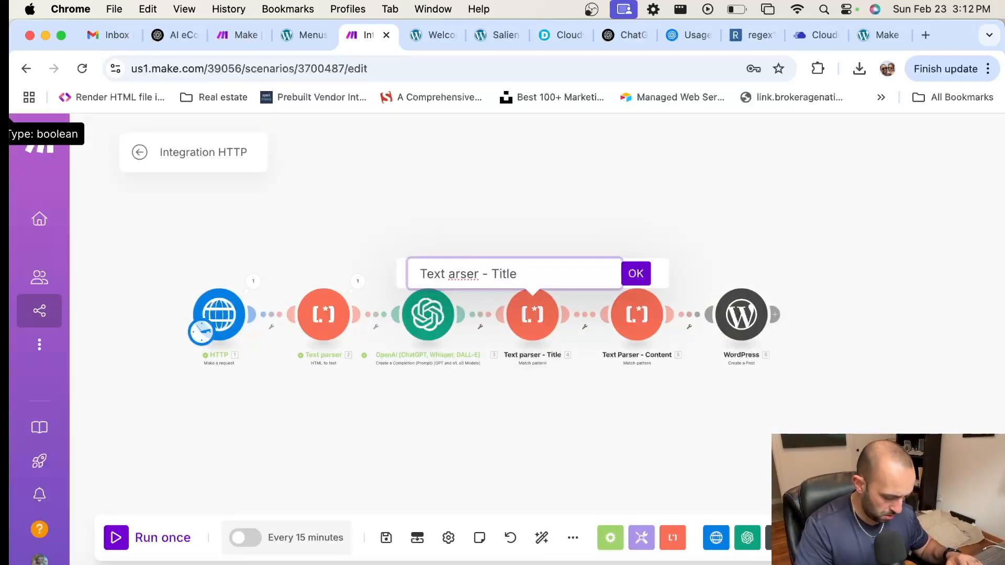
text(P)
click(634, 276)
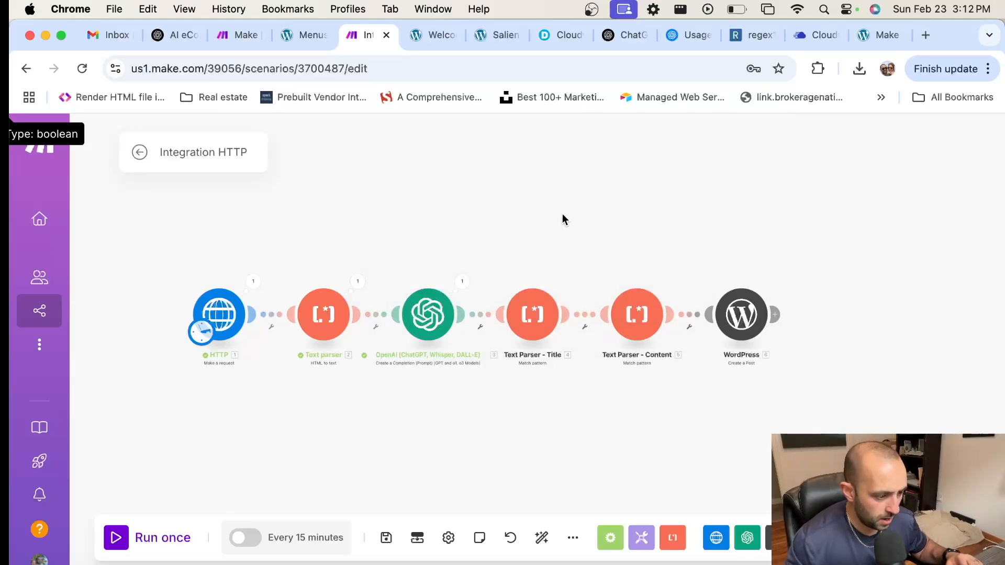
Step: Align the six modules in a straight row, save the scenario, and run it once
drag(562, 215, 594, 217)
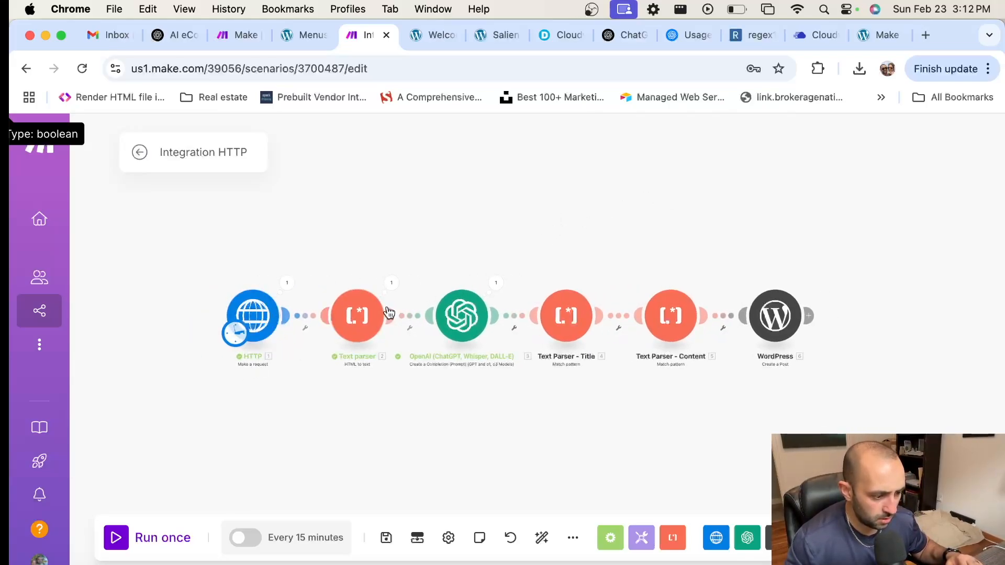
drag(389, 313, 371, 310)
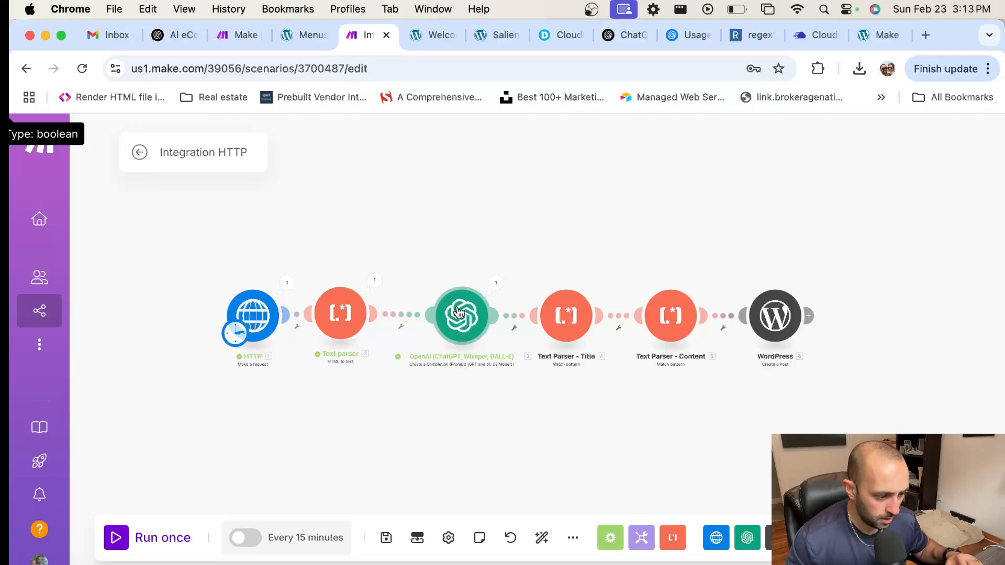
mouse_move(460, 312)
mouse_down()
mouse_move(458, 296)
mouse_move(448, 306)
mouse_up()
drag(560, 320, 562, 316)
drag(669, 321, 669, 313)
drag(776, 315, 780, 305)
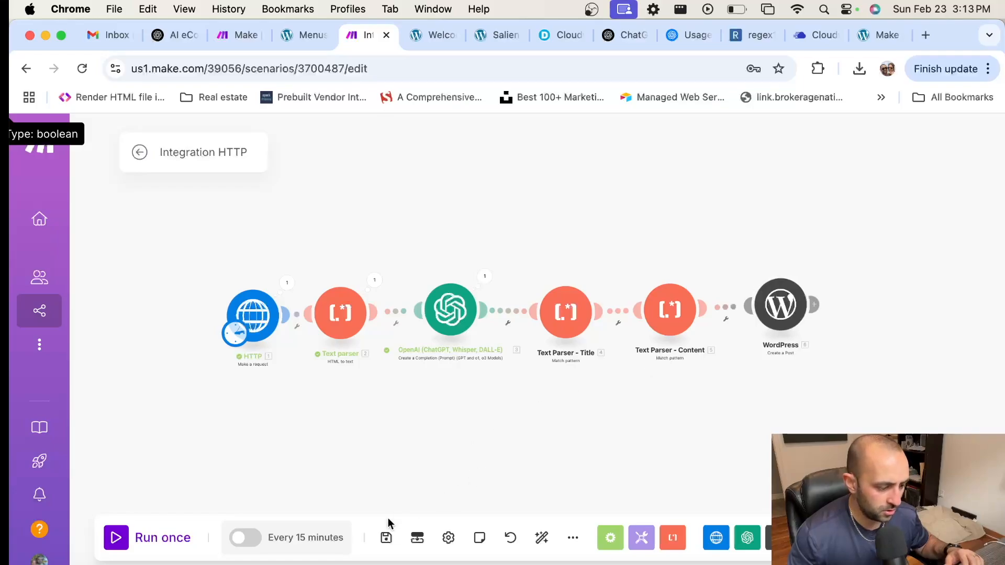
click(389, 539)
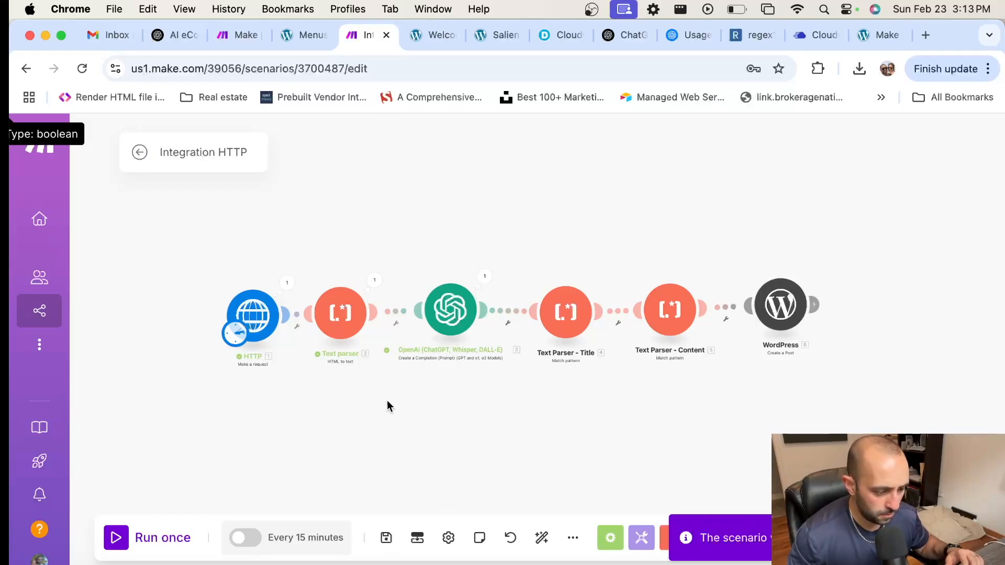
click(118, 539)
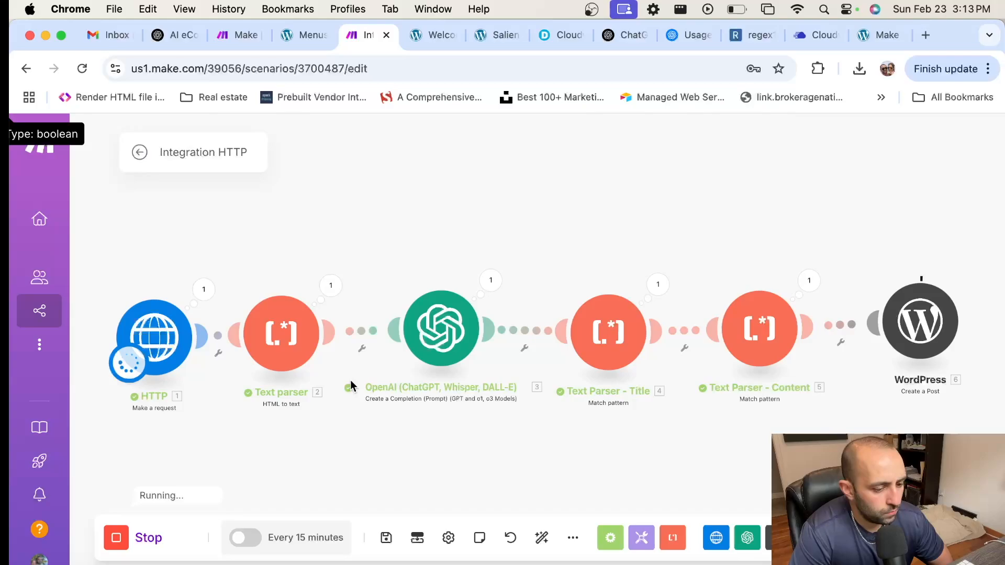
click(658, 285)
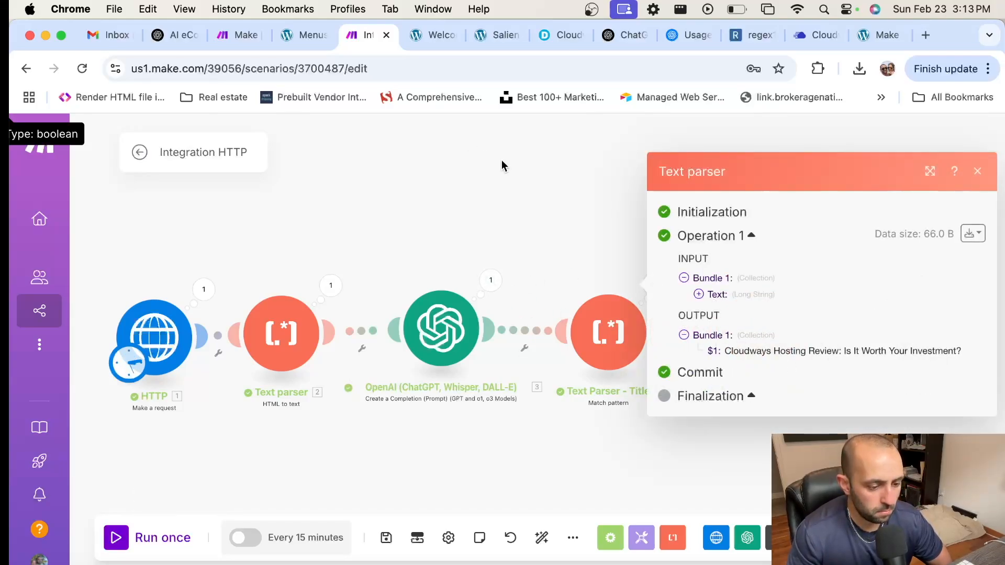
click(638, 218)
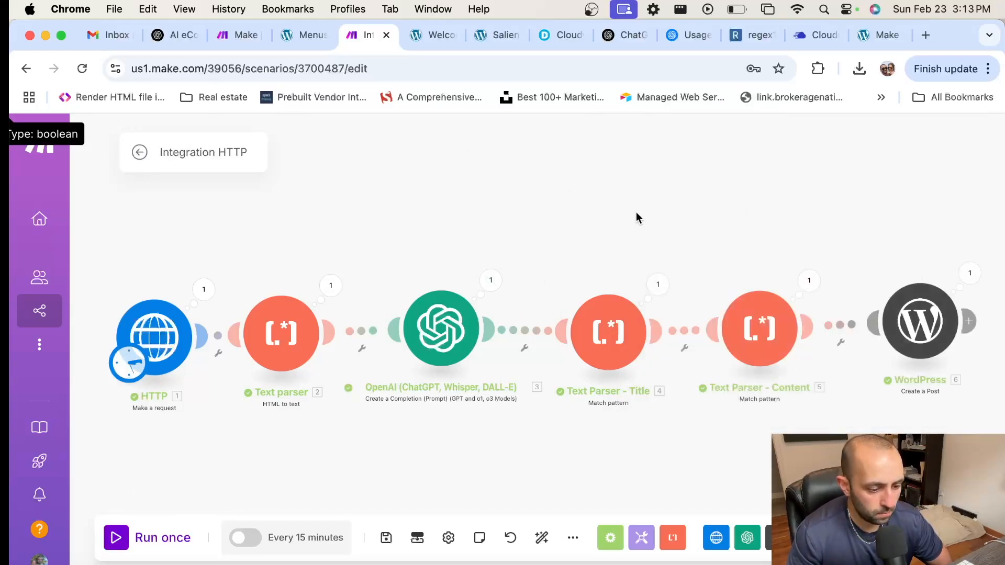
click(968, 273)
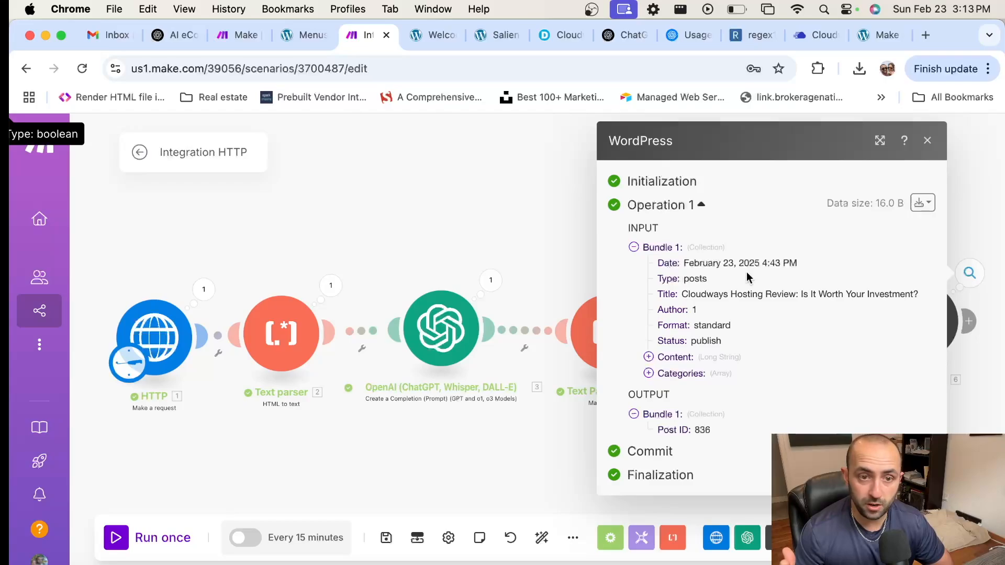
click(675, 358)
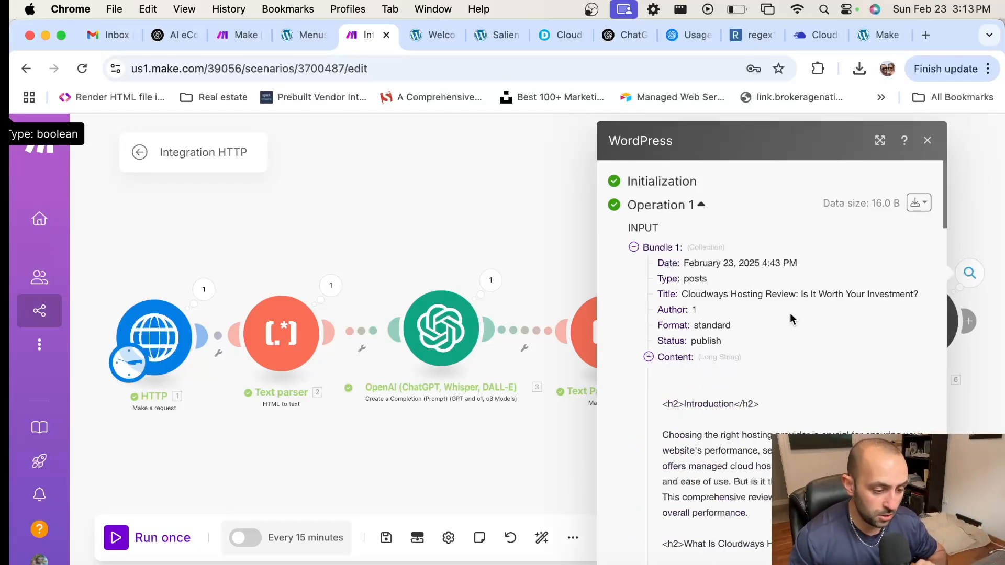
scroll(780, 315, down, 3)
drag(627, 328, 759, 328)
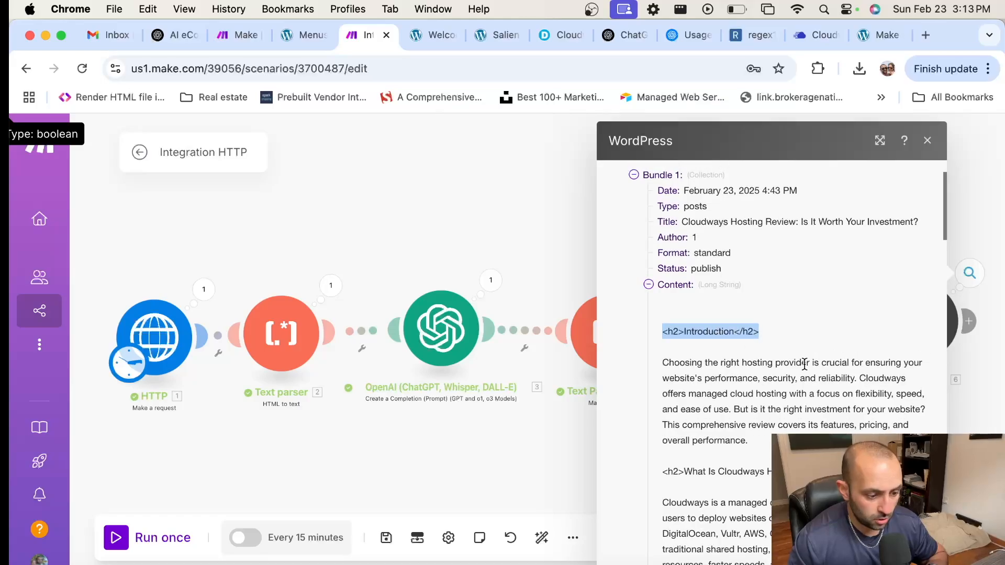
scroll(803, 361, down, 3)
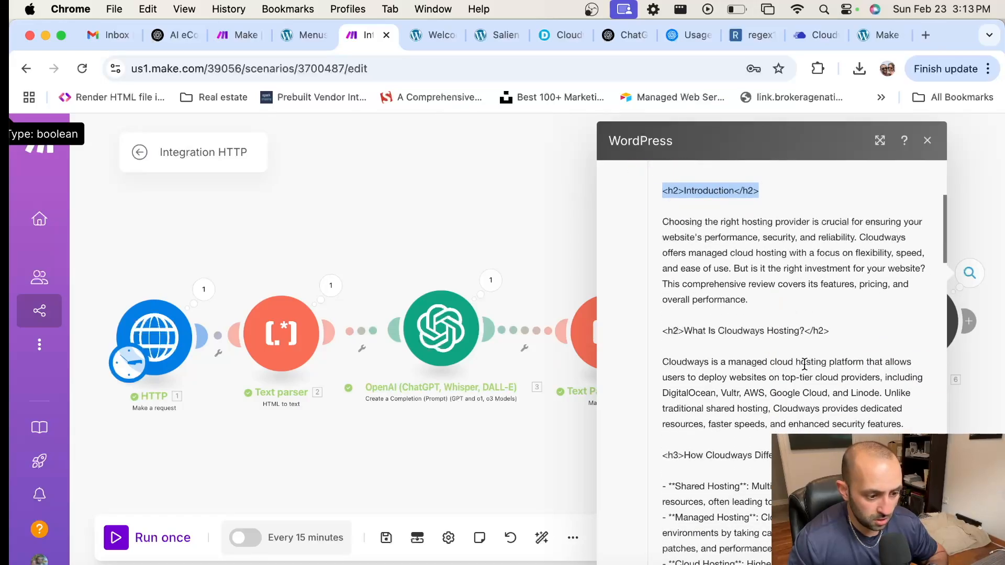
scroll(805, 364, down, 5)
scroll(689, 236, up, 6)
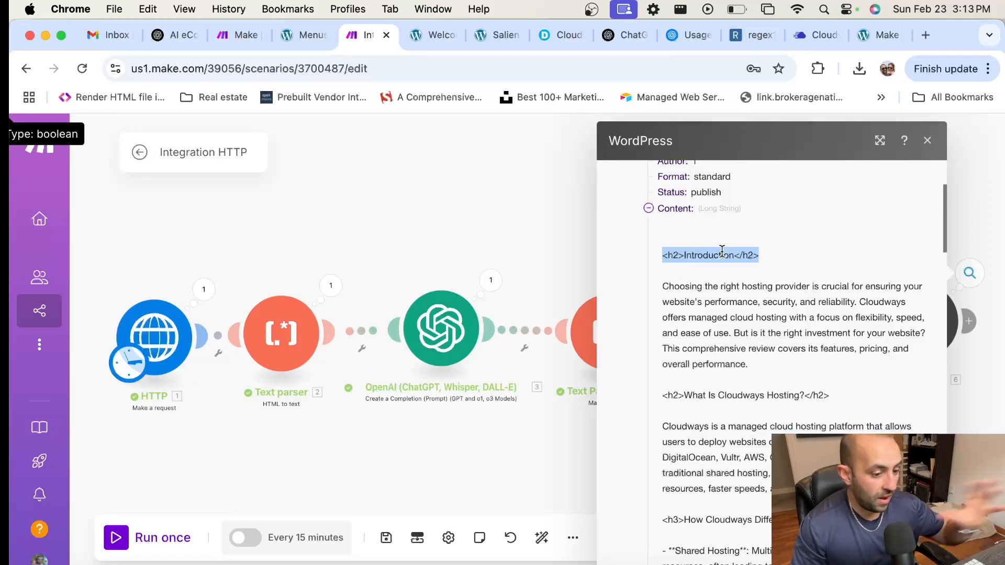
scroll(806, 359, down, 8)
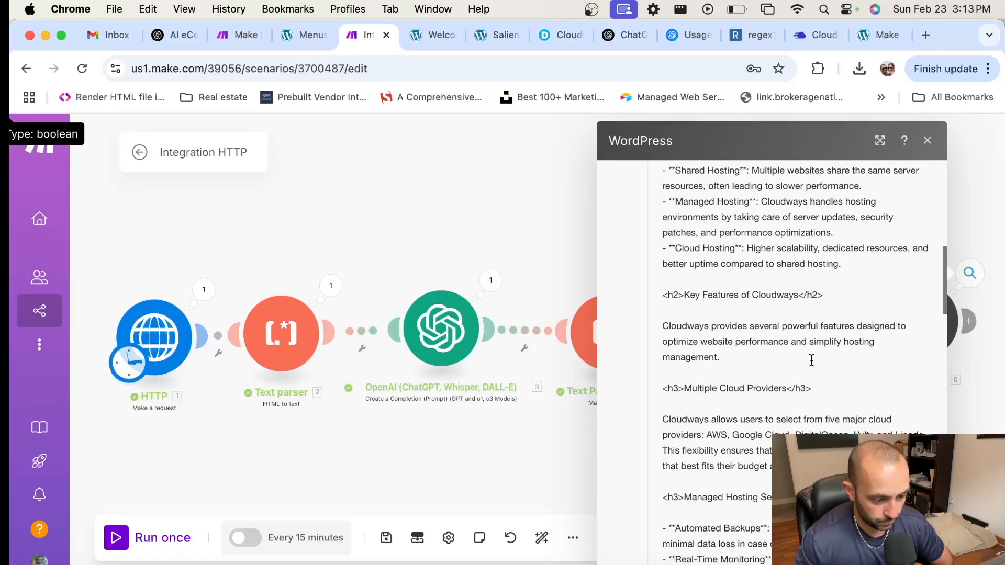
scroll(812, 360, down, 12)
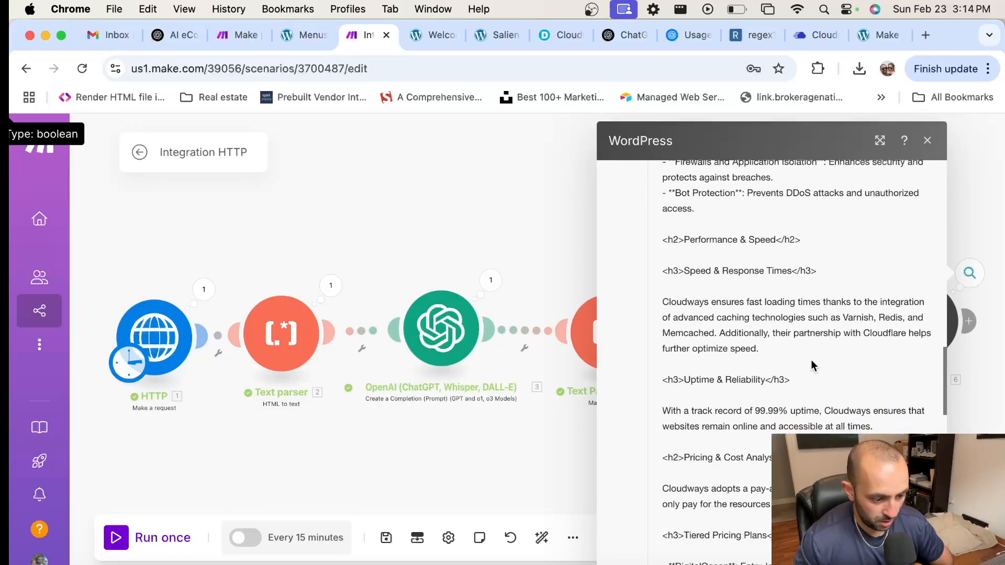
scroll(811, 361, down, 15)
click(509, 159)
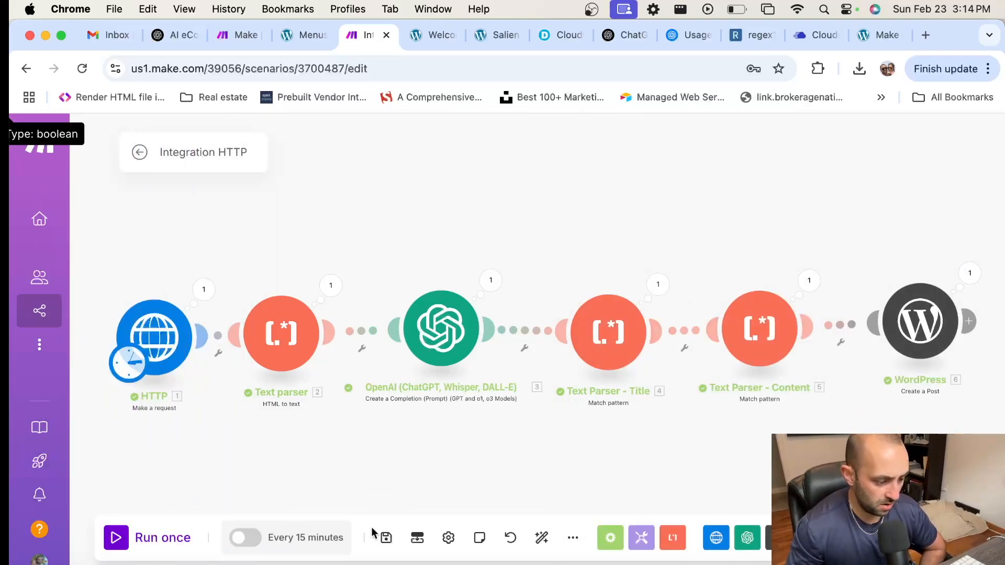
Step: Save the scenario and rename it 'Scrape + Automate Blog Posts Tutorial'
click(390, 536)
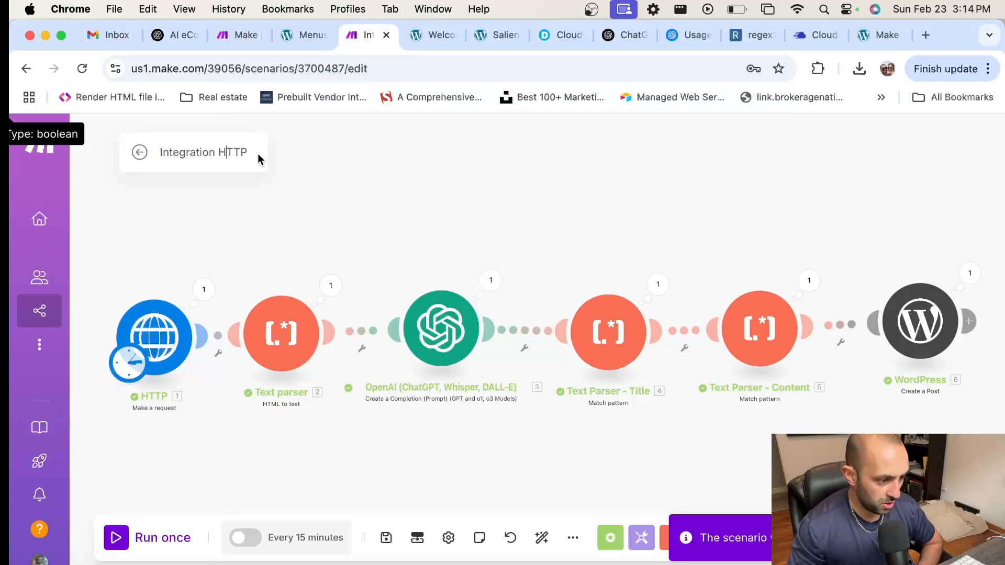
key(super+a)
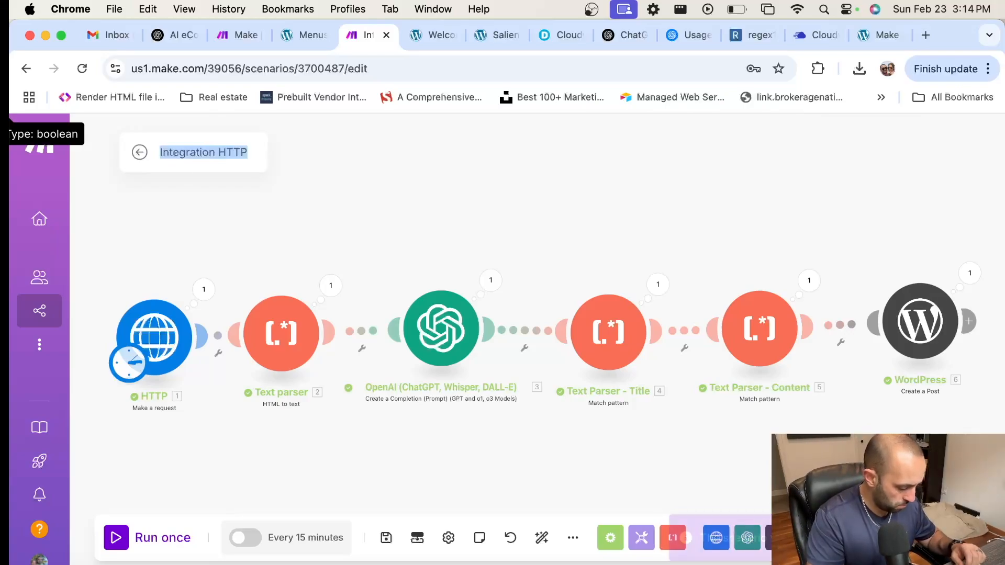
text(Scrape + Aut)
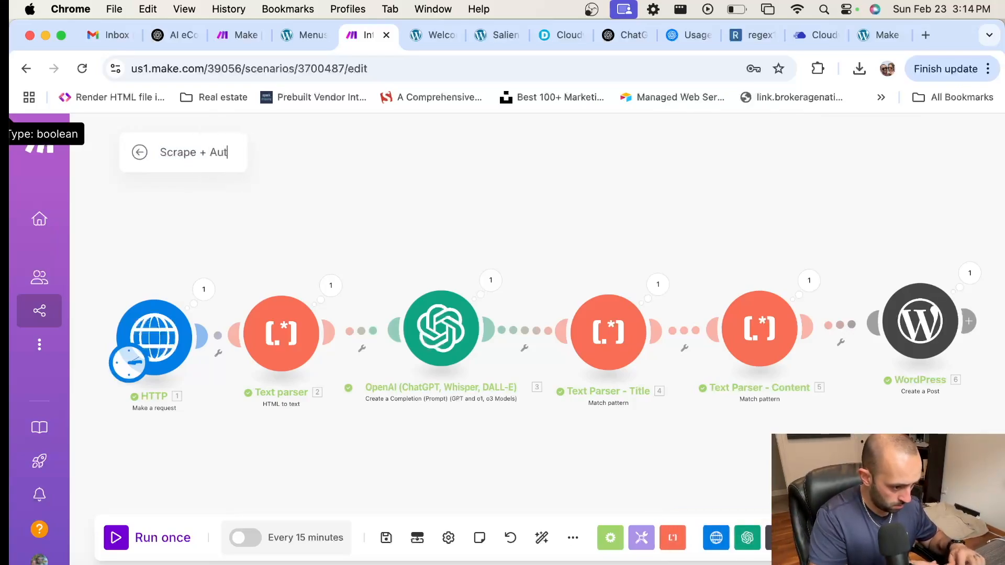
text(omate Blog Posts Tutorial)
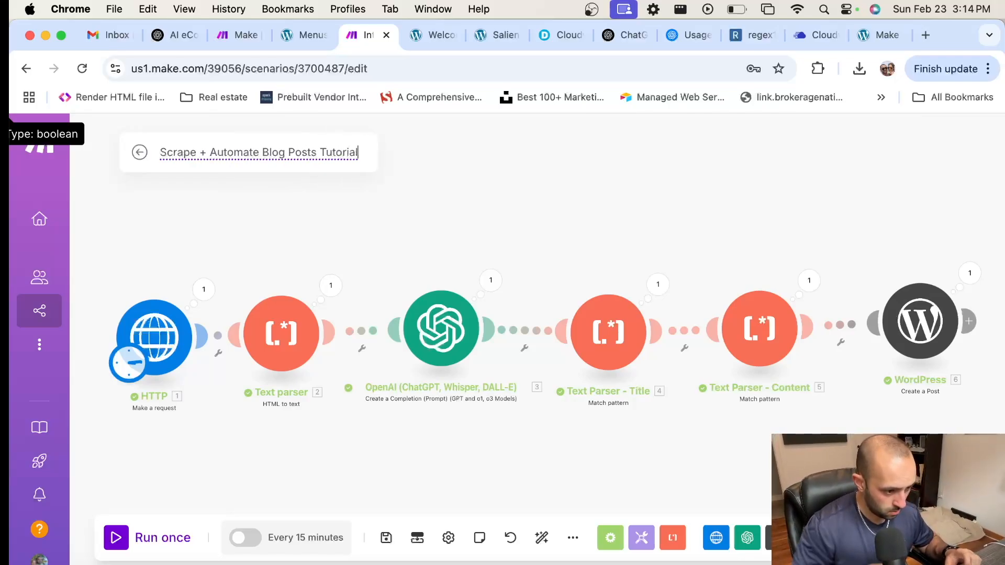
key(Return)
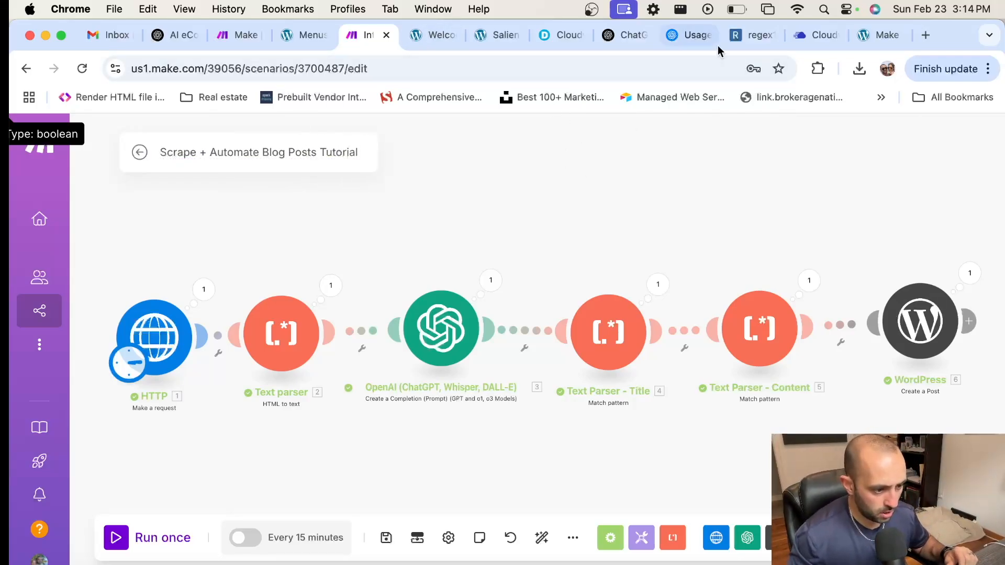
Step: Visit the live site from the WordPress admin bar and find the featured Cloudways post
click(500, 35)
scroll(37, 178, up, 15)
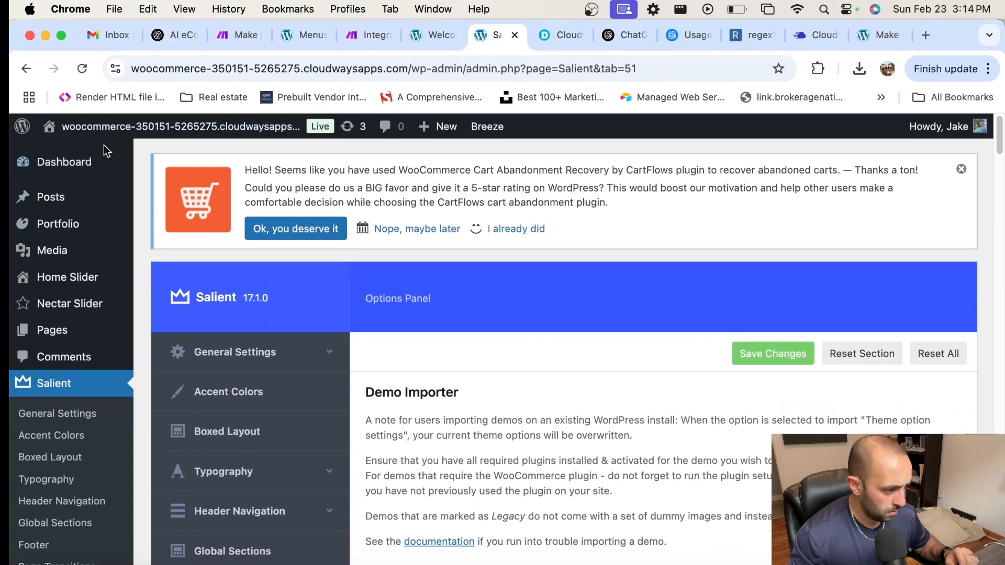
mouse_move(156, 125)
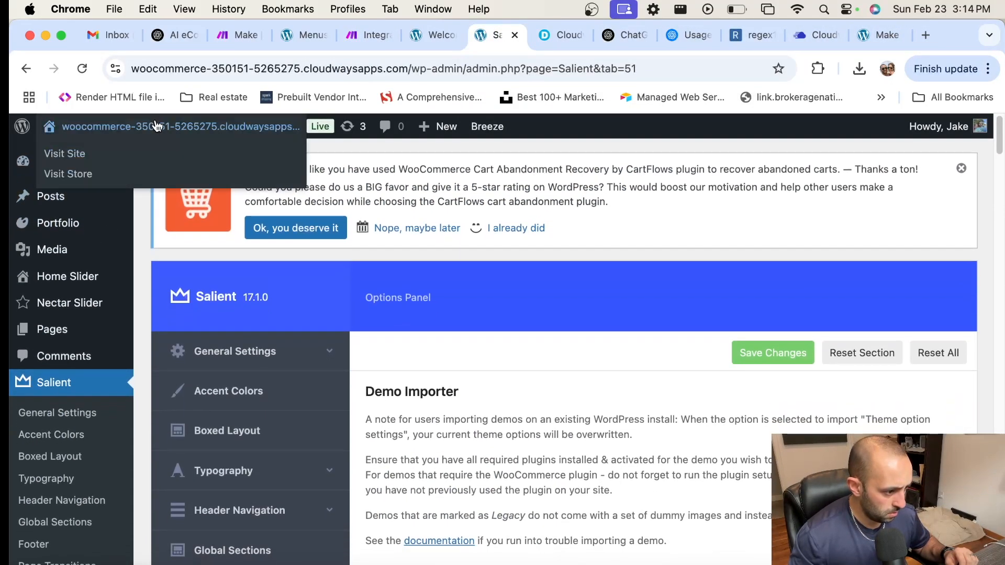
click(81, 153)
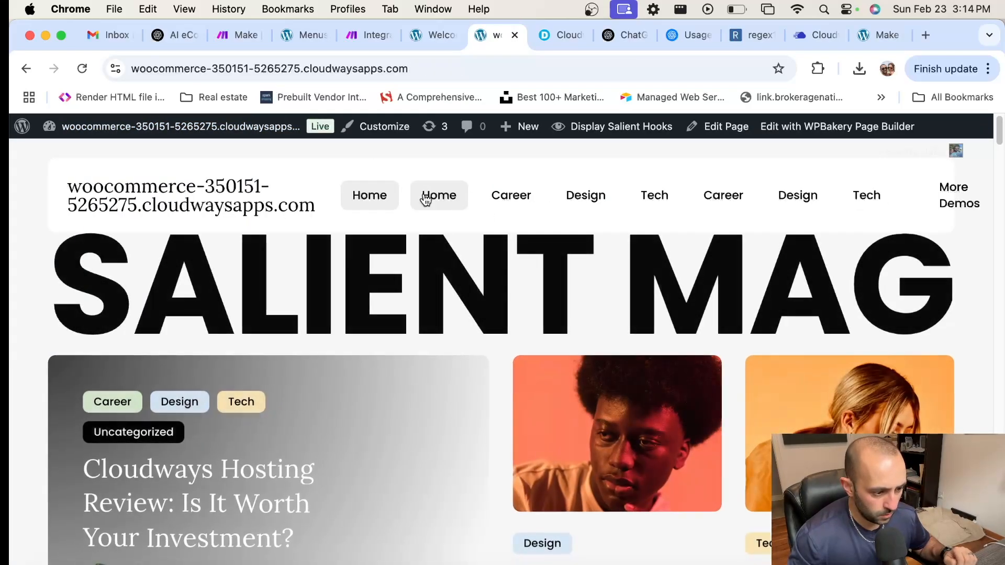
scroll(388, 347, down, 3)
scroll(220, 344, down, 2)
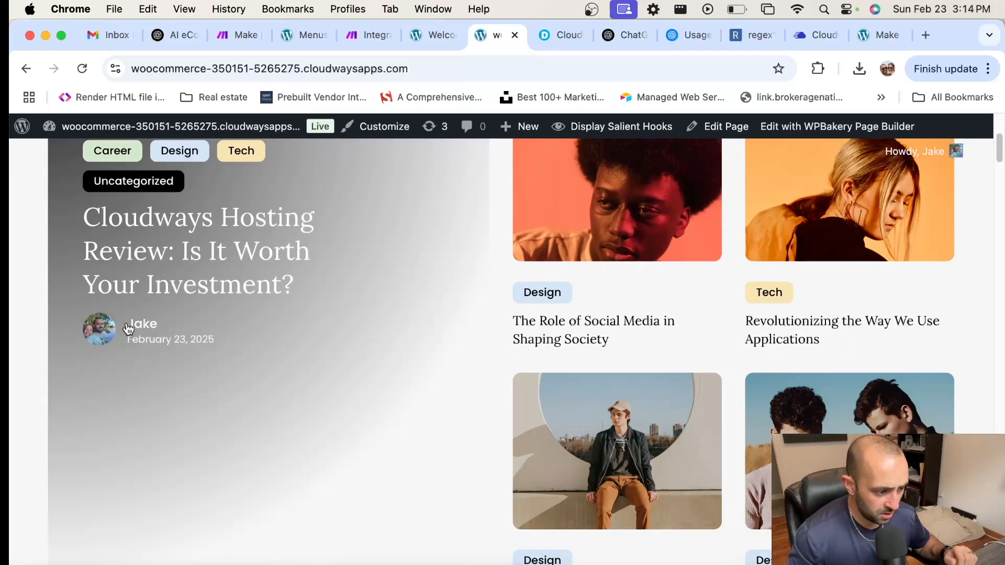
scroll(225, 350, up, 1)
Step: Open the published Cloudways Hosting Review post and inspect the stray asterisks after Shared Hosting
click(227, 326)
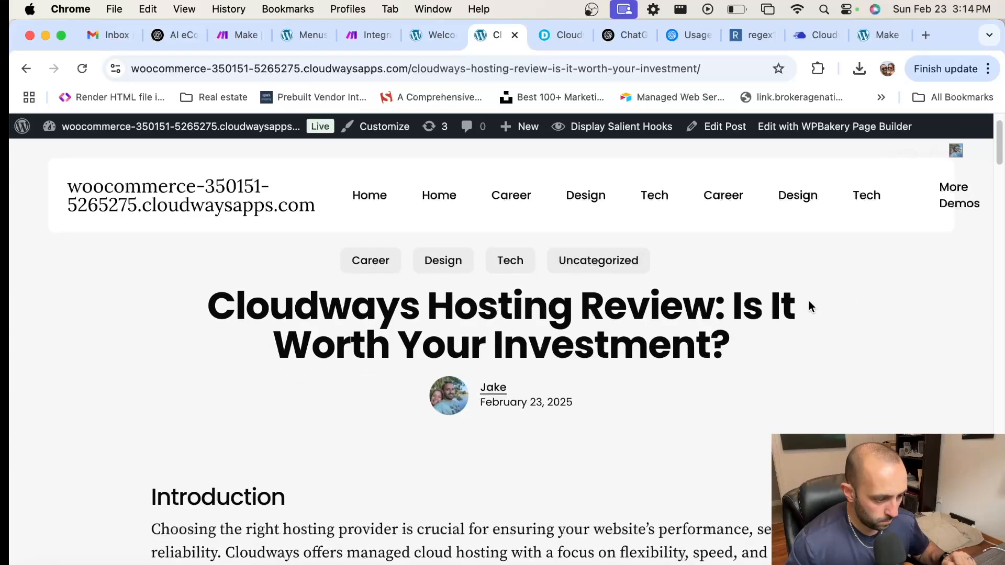
scroll(809, 308, down, 4)
scroll(809, 304, down, 5)
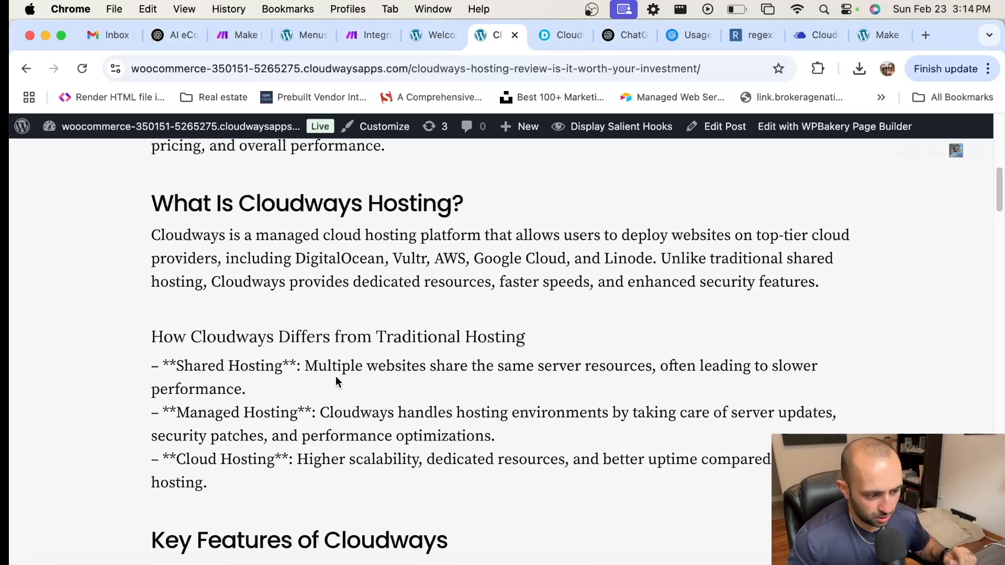
drag(297, 363, 283, 363)
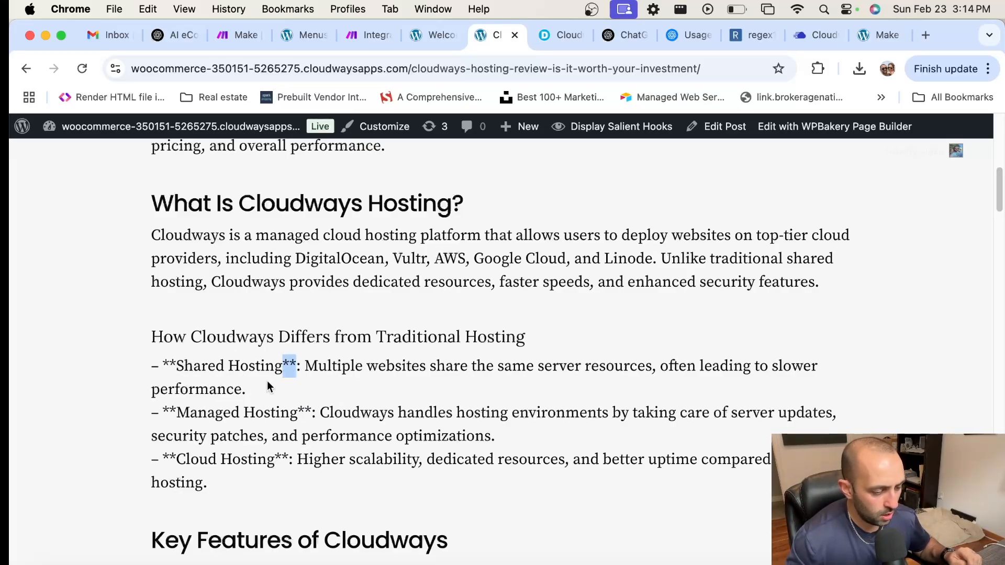
scroll(245, 386, down, 10)
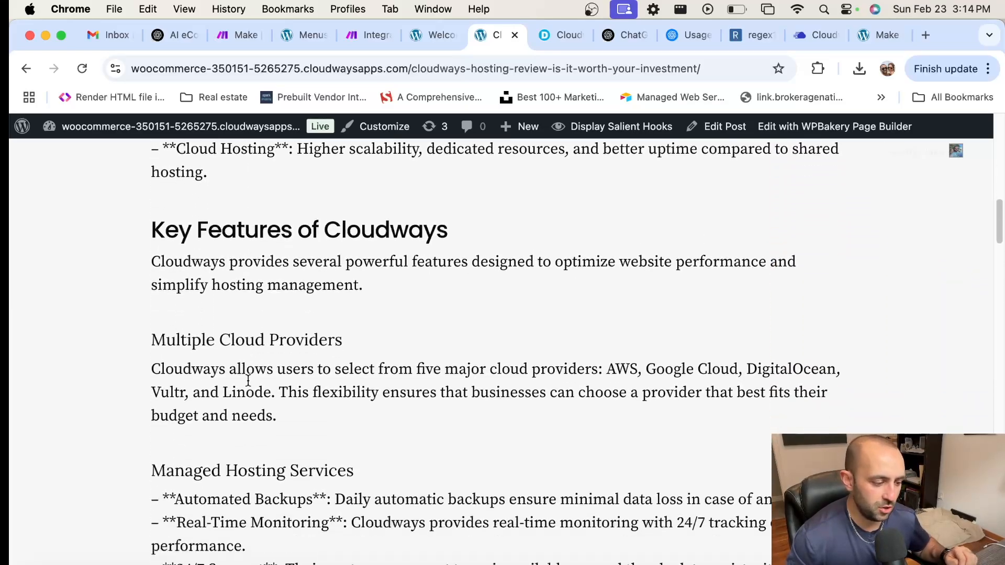
scroll(251, 381, up, 2)
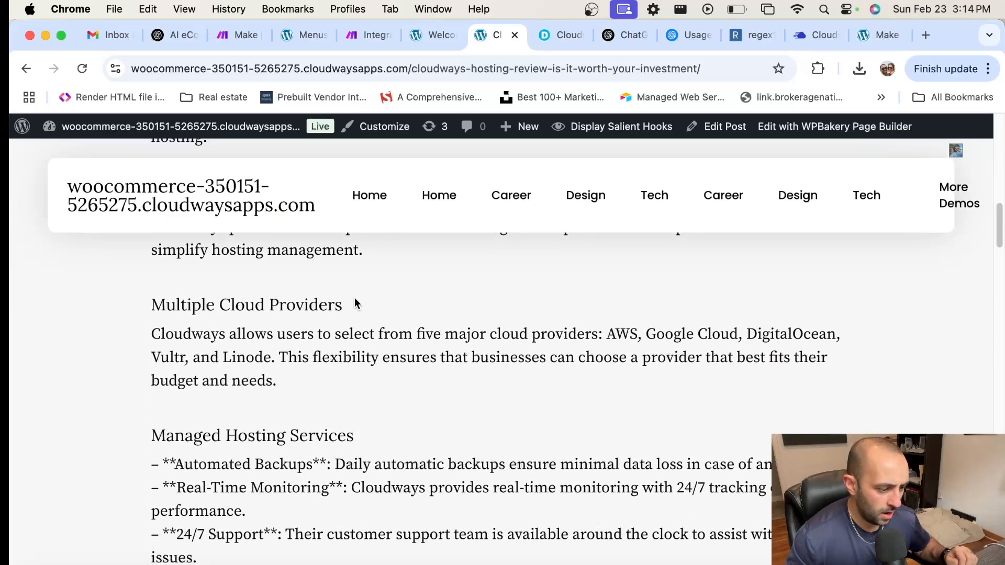
drag(355, 304, 128, 311)
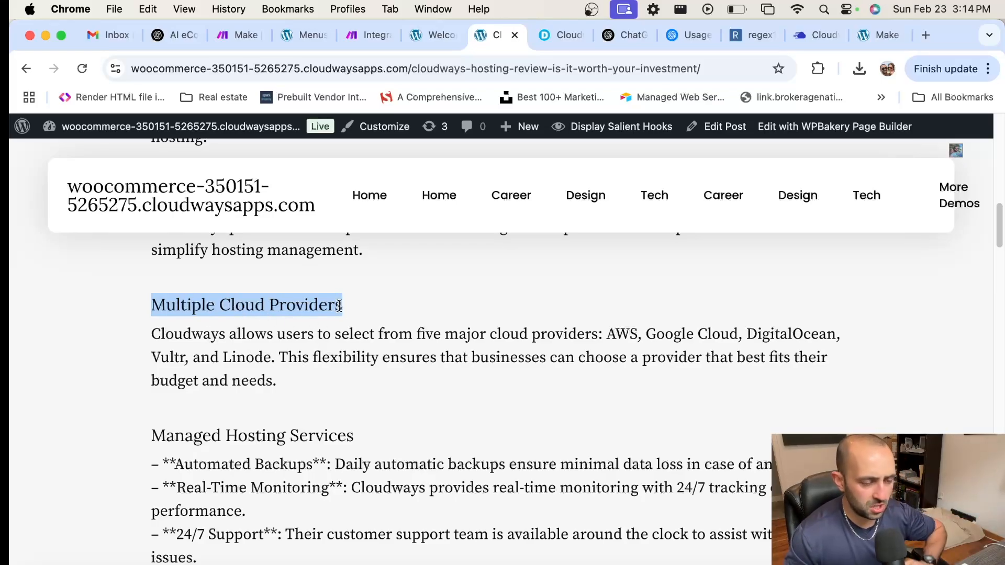
scroll(340, 416, down, 4)
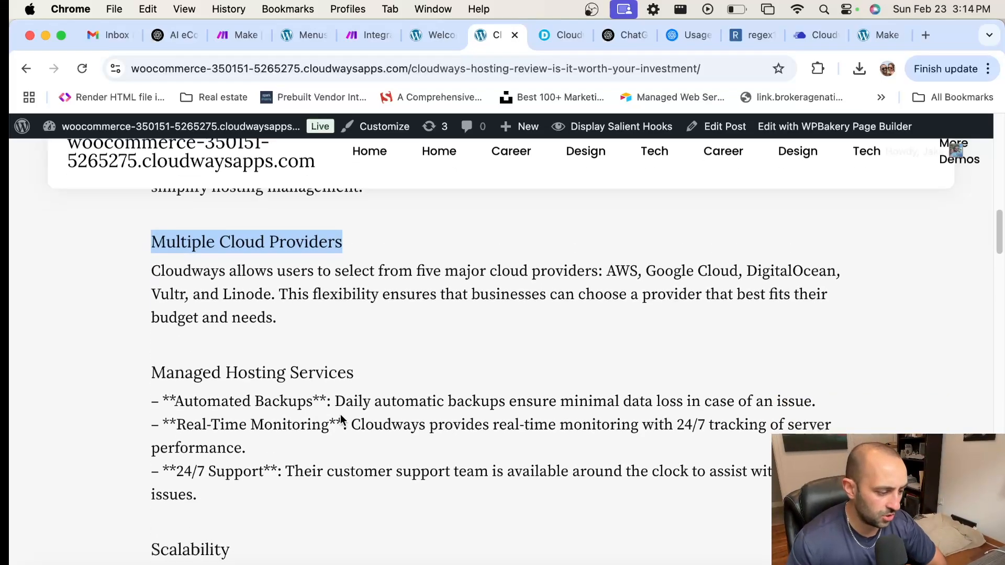
scroll(340, 418, down, 8)
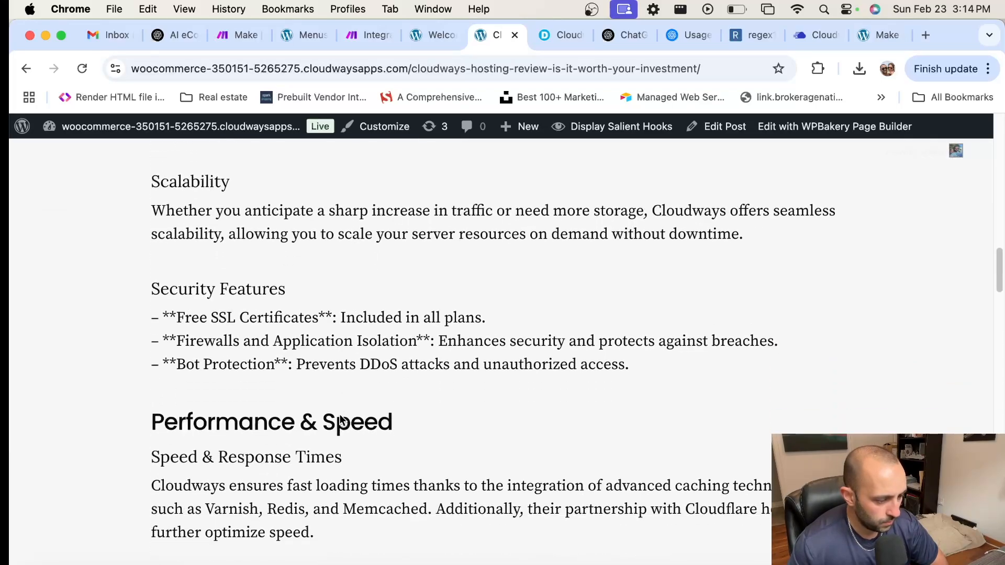
scroll(339, 418, down, 8)
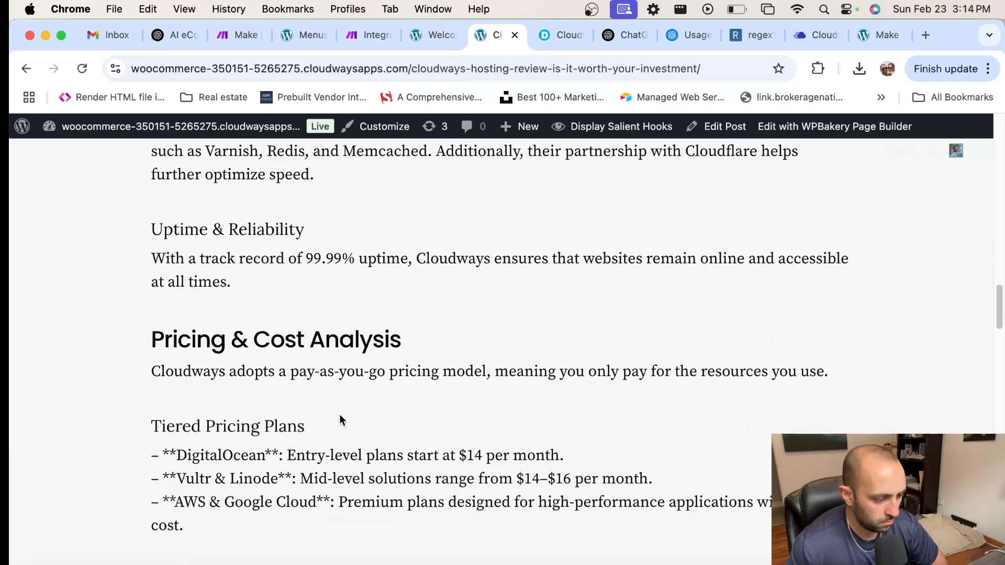
scroll(341, 414, down, 3)
scroll(340, 415, up, 6)
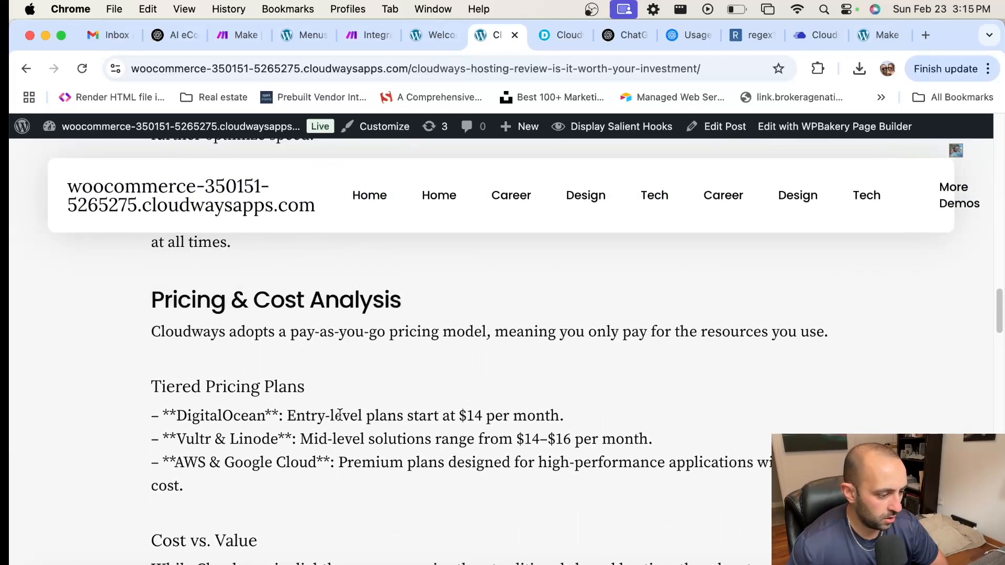
Step: Read through the rest of the post, then return to the Make scenario editor
drag(178, 294, 413, 299)
scroll(471, 352, down, 4)
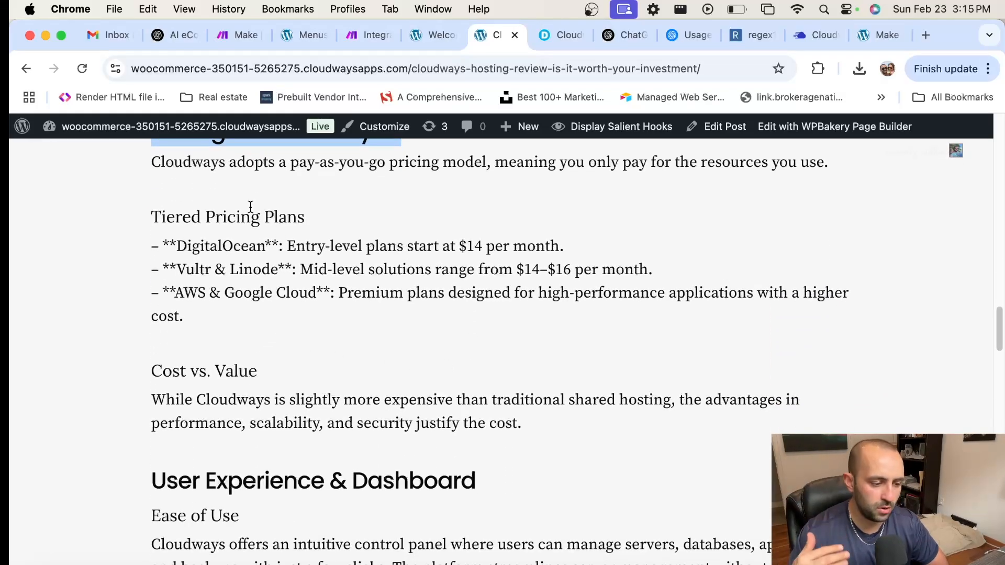
scroll(322, 342, down, 9)
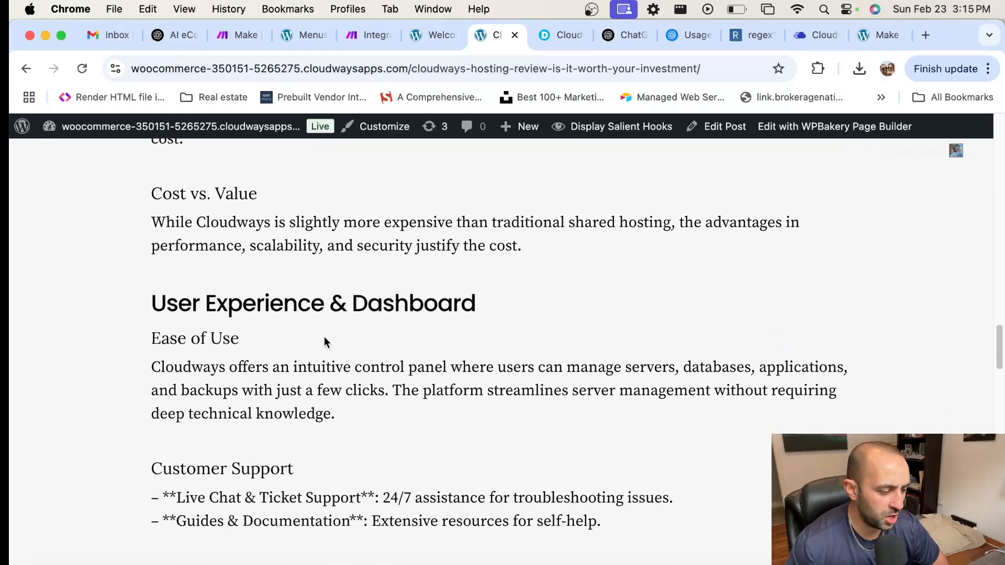
scroll(324, 344, down, 11)
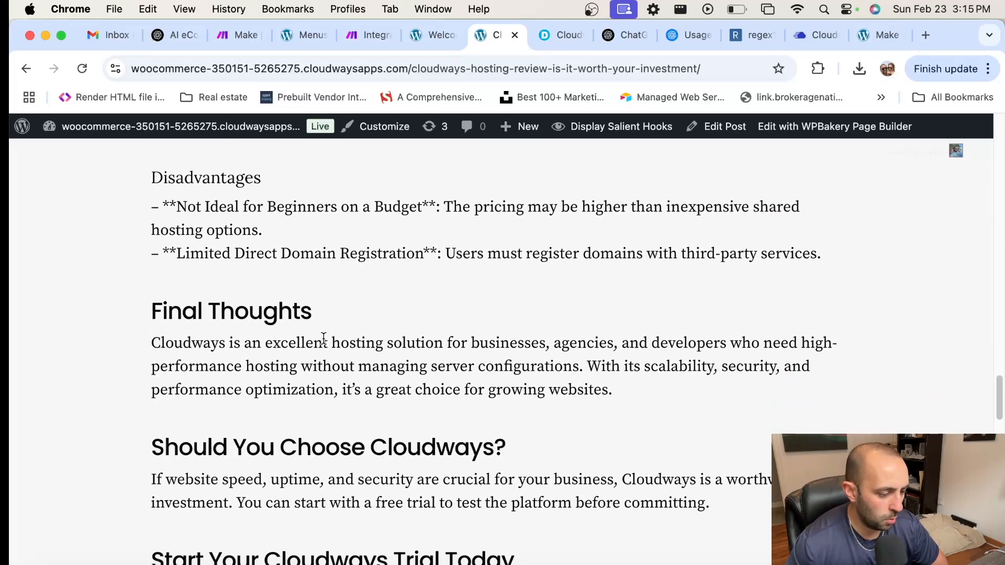
scroll(323, 338, up, 4)
scroll(323, 338, up, 20)
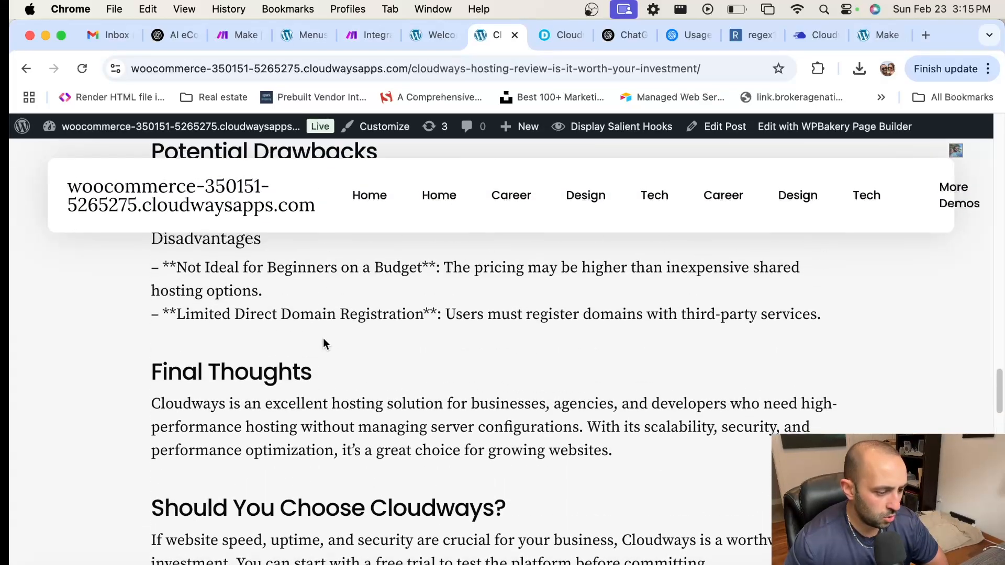
scroll(325, 337, up, 20)
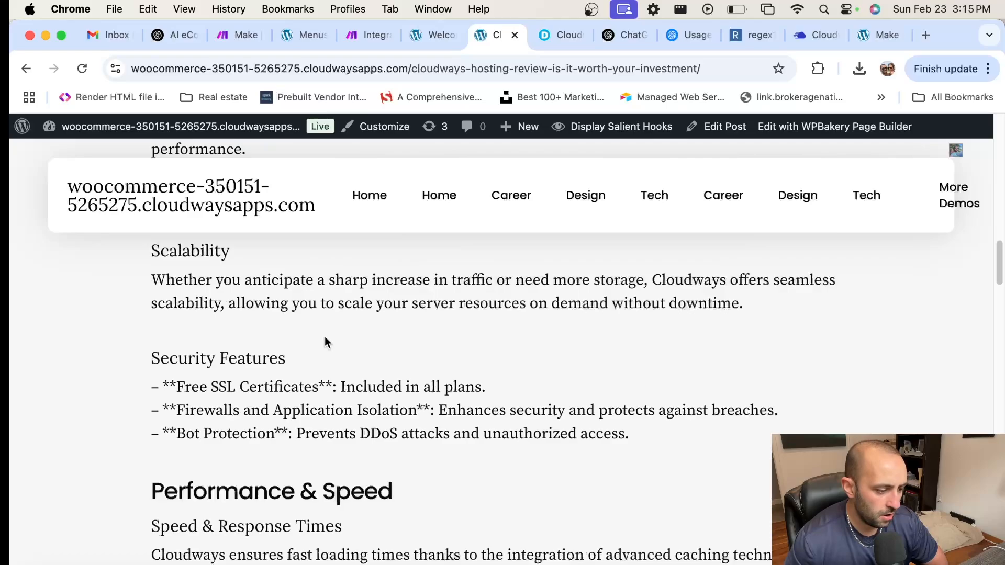
scroll(325, 334, up, 7)
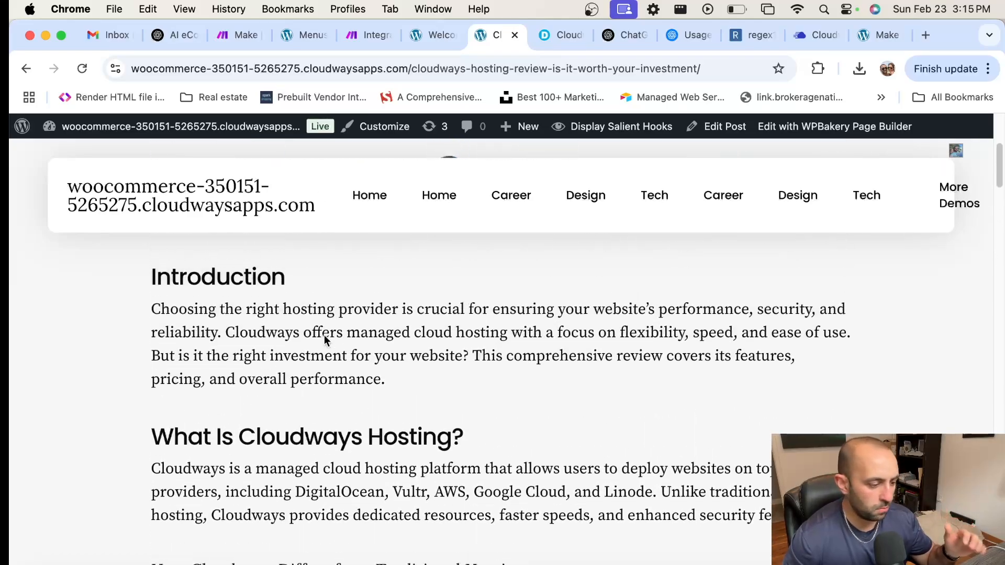
scroll(323, 336, down, 4)
scroll(322, 346, down, 10)
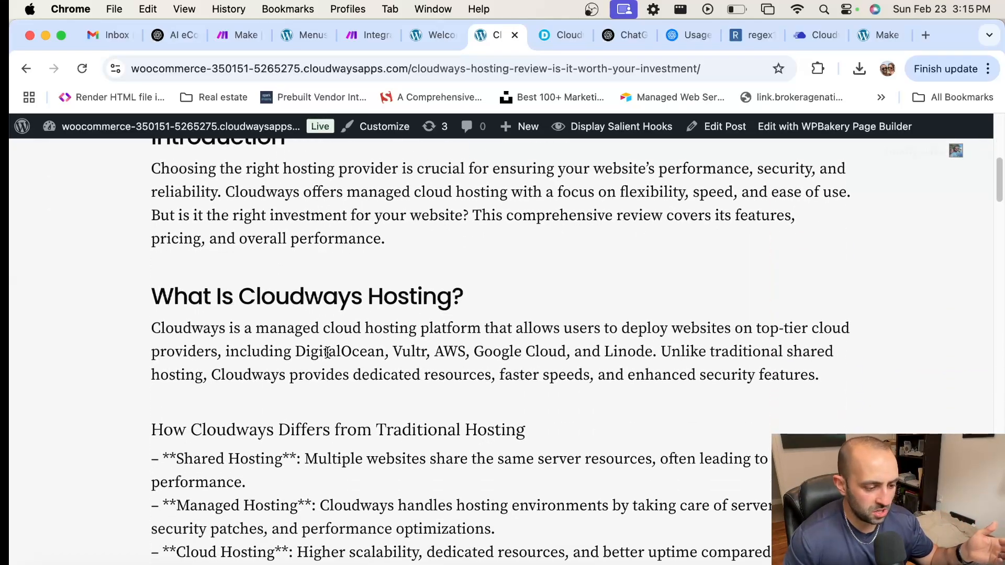
scroll(322, 372, down, 3)
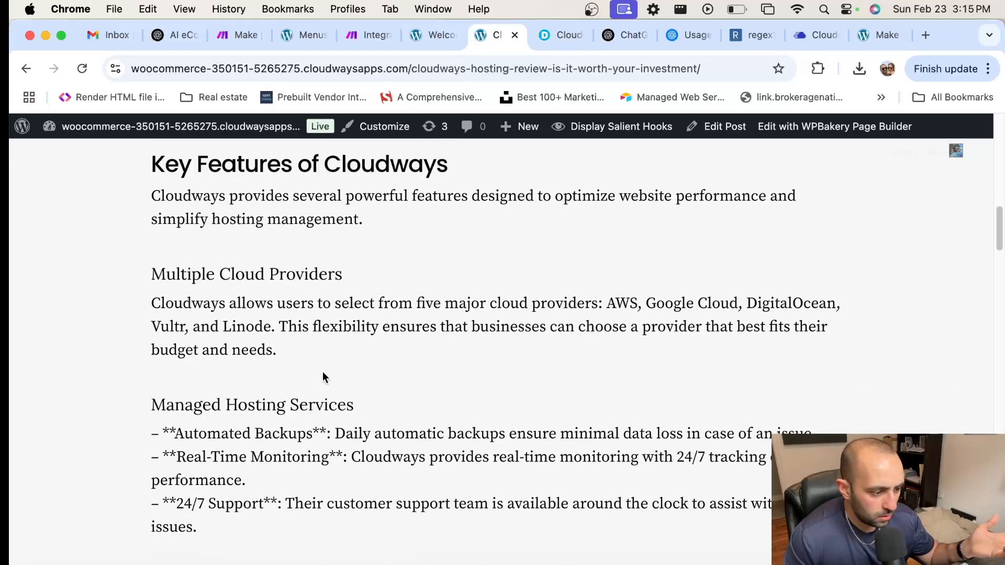
scroll(323, 371, down, 12)
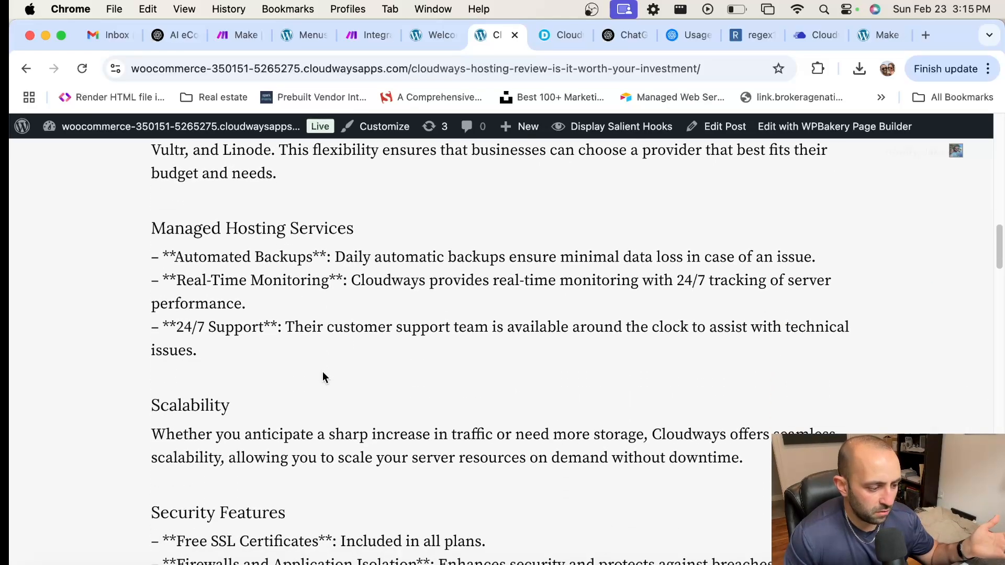
scroll(322, 376, down, 5)
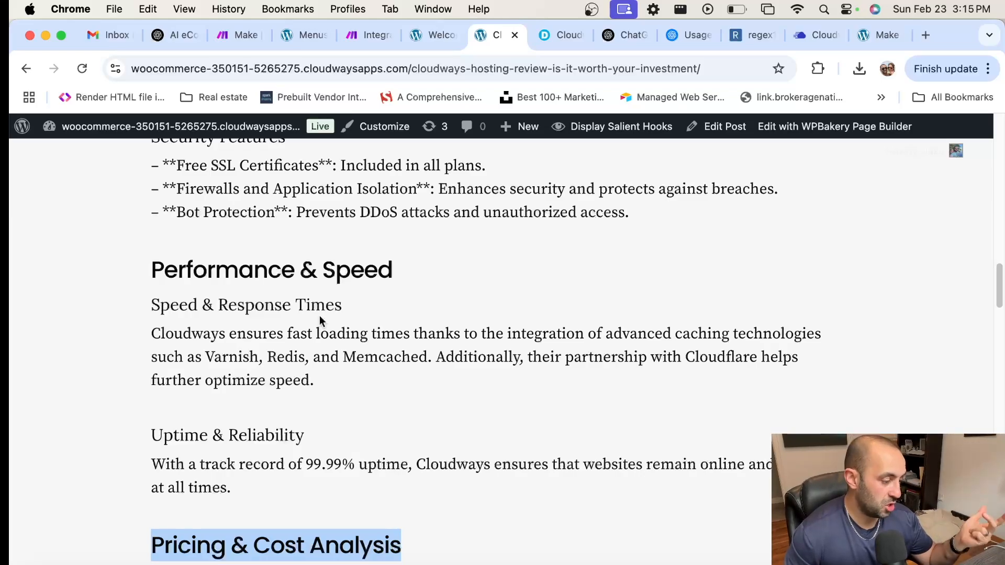
scroll(320, 320, down, 5)
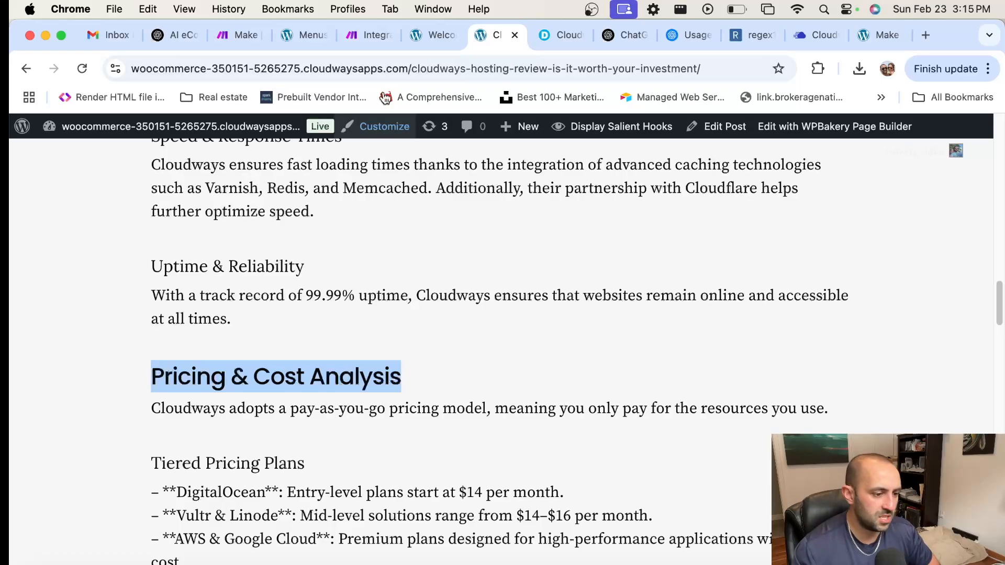
click(358, 36)
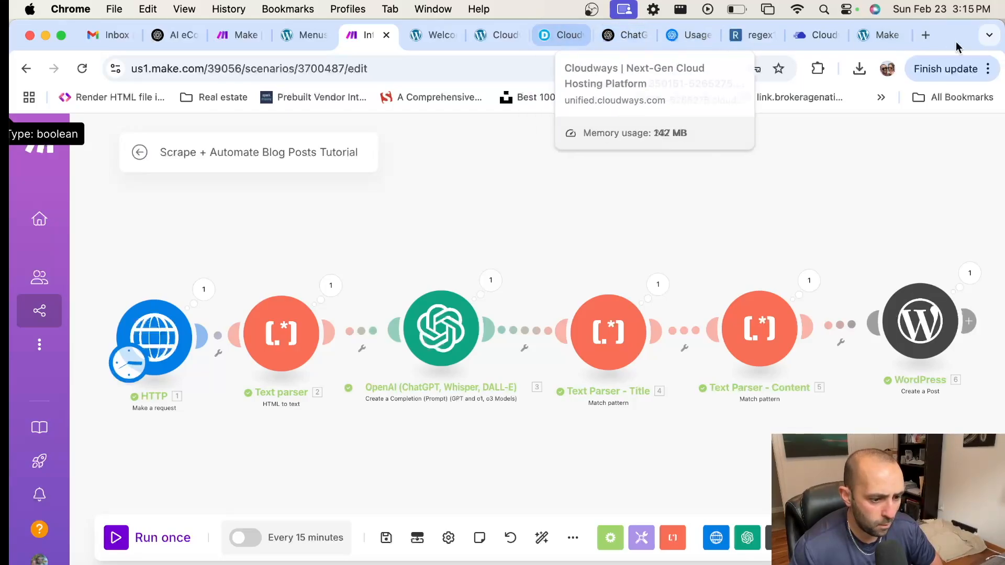
Step: In a new tab, search Google for 'hosting review' and briefly view the hosting-review.com result
click(925, 36)
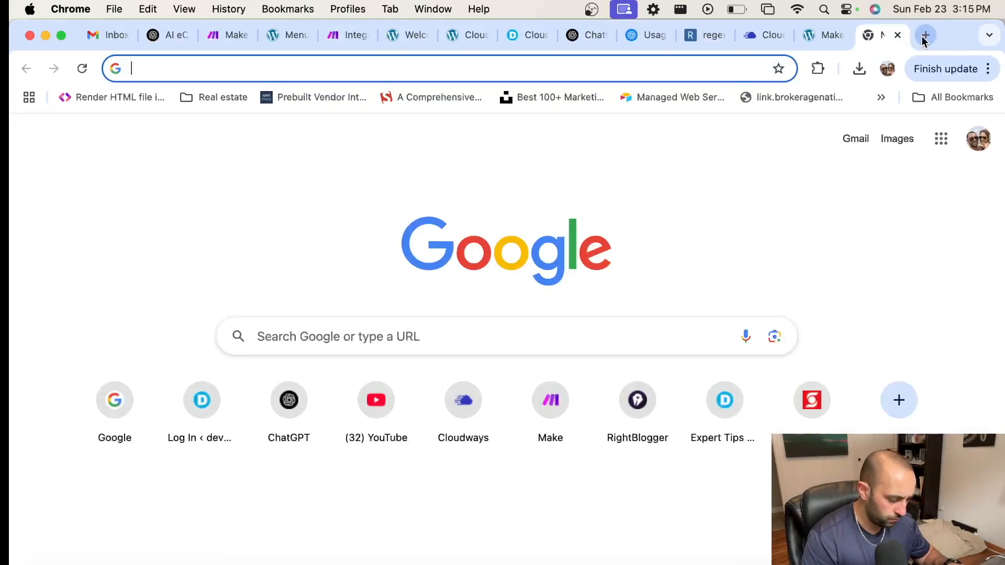
text(hosting review)
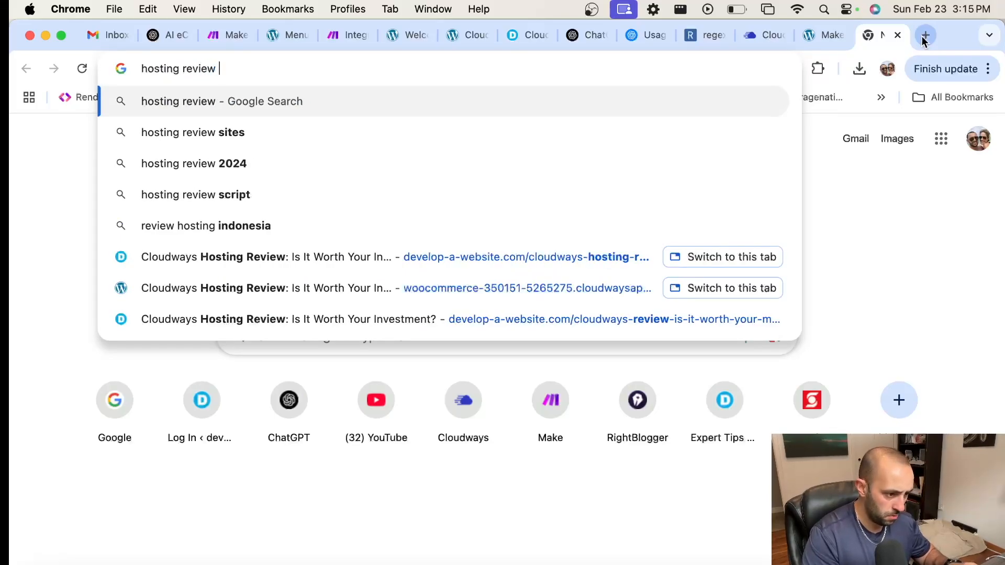
key(Return)
scroll(633, 178, down, 5)
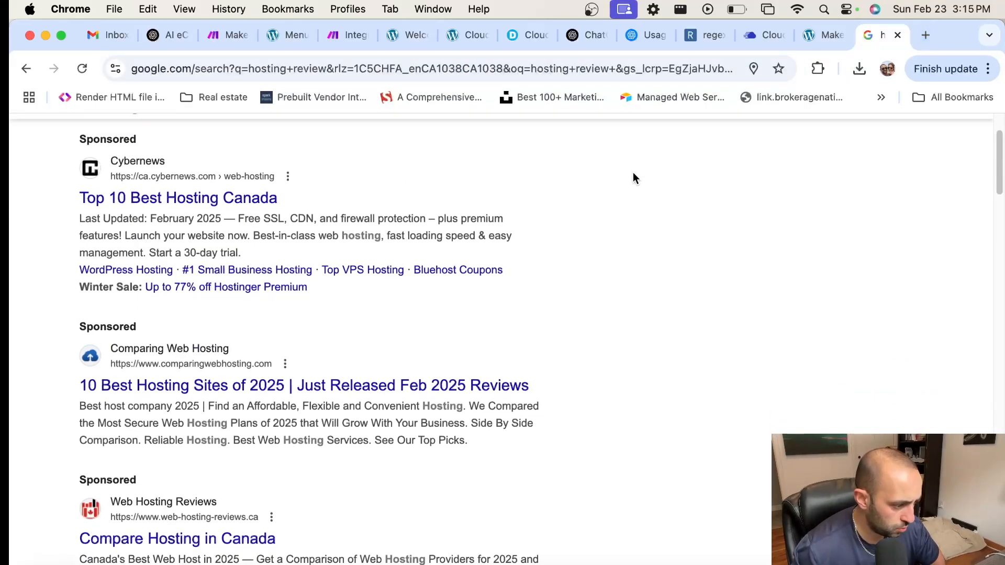
scroll(631, 178, down, 8)
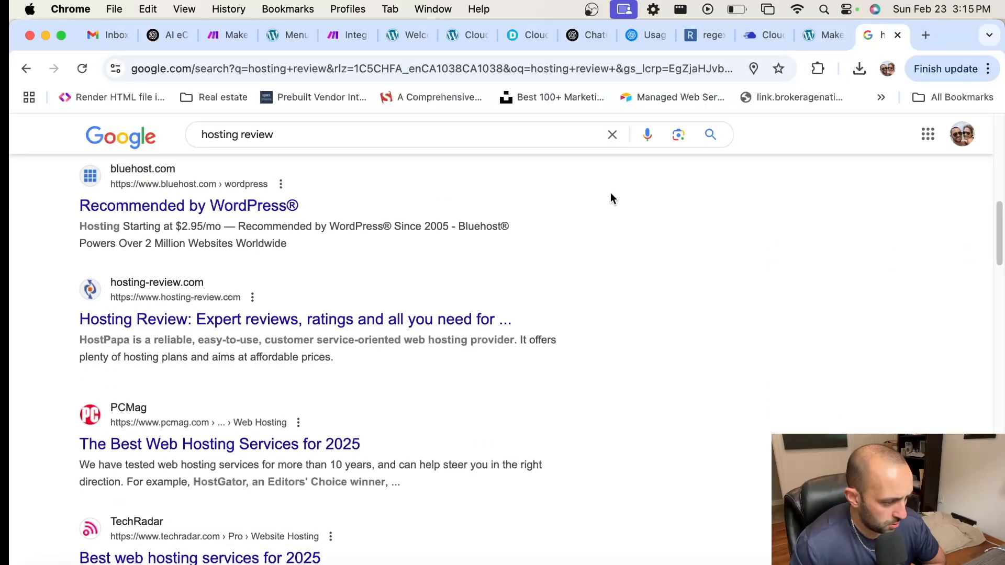
click(289, 320)
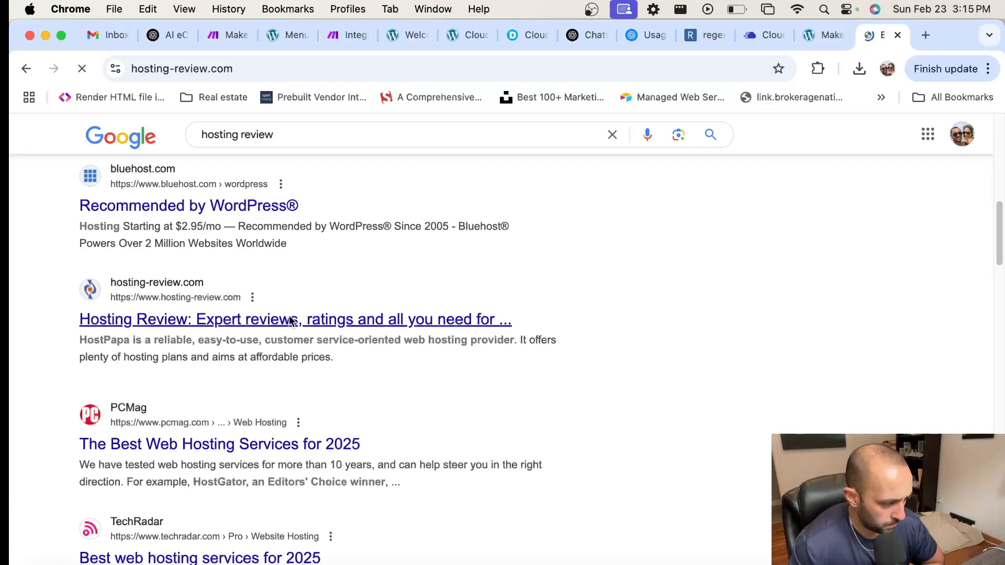
scroll(290, 312, down, 15)
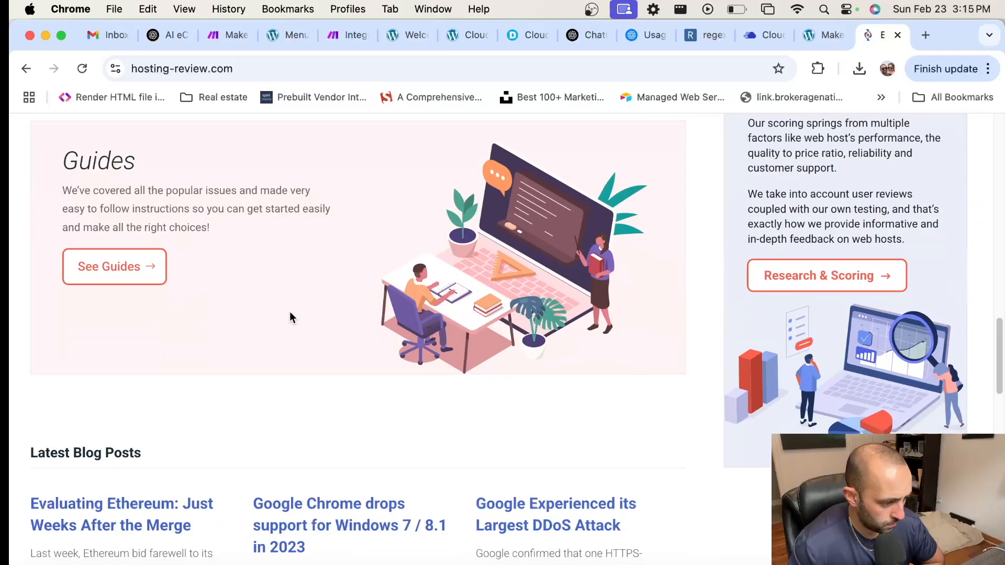
scroll(290, 312, up, 3)
scroll(290, 314, up, 4)
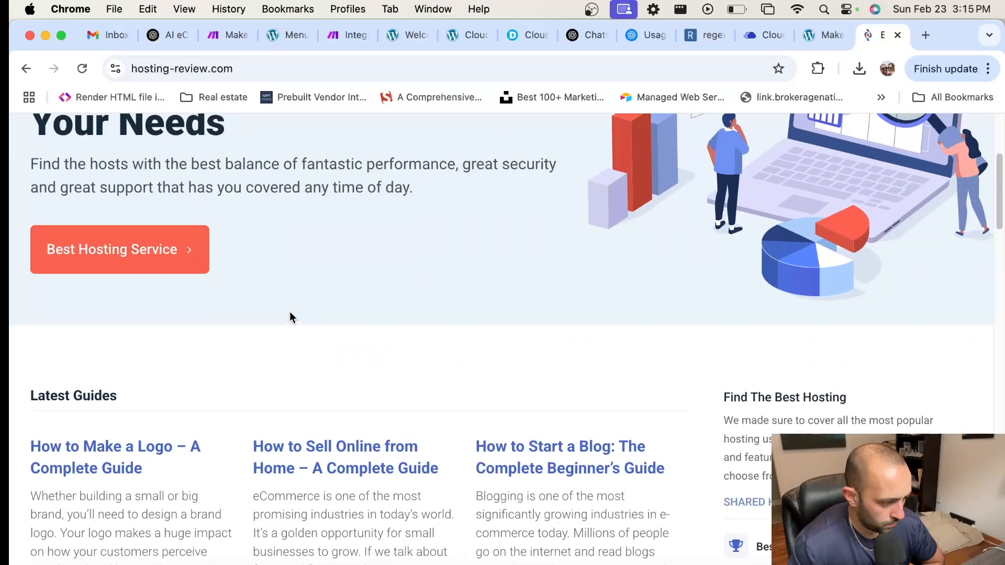
click(25, 70)
Step: Replace the query with 'how to create seo blog posts' and search
scroll(457, 345, down, 1)
scroll(456, 345, down, 13)
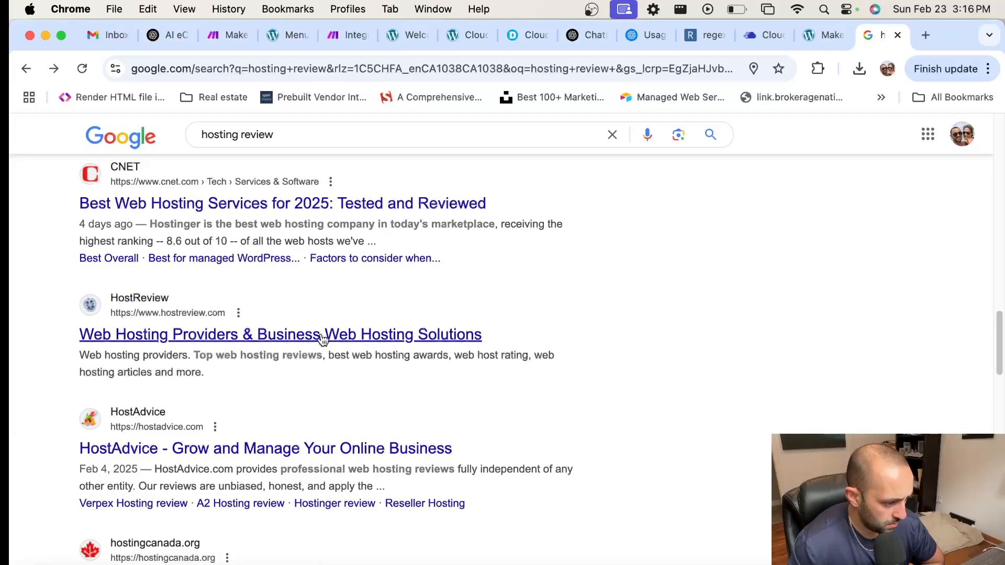
scroll(321, 337, down, 2)
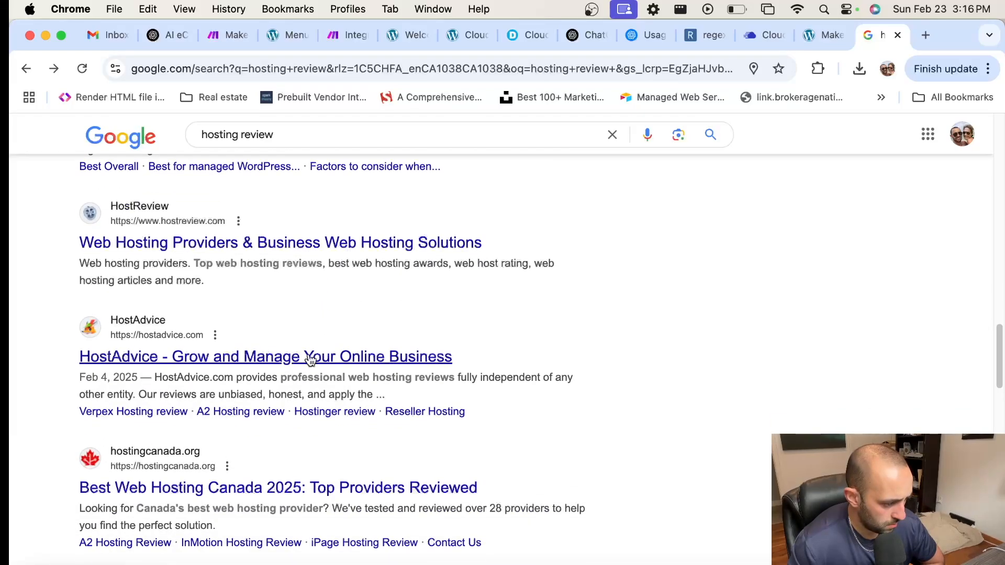
scroll(317, 346, down, 10)
scroll(313, 302, up, 10)
drag(314, 153, 27, 130)
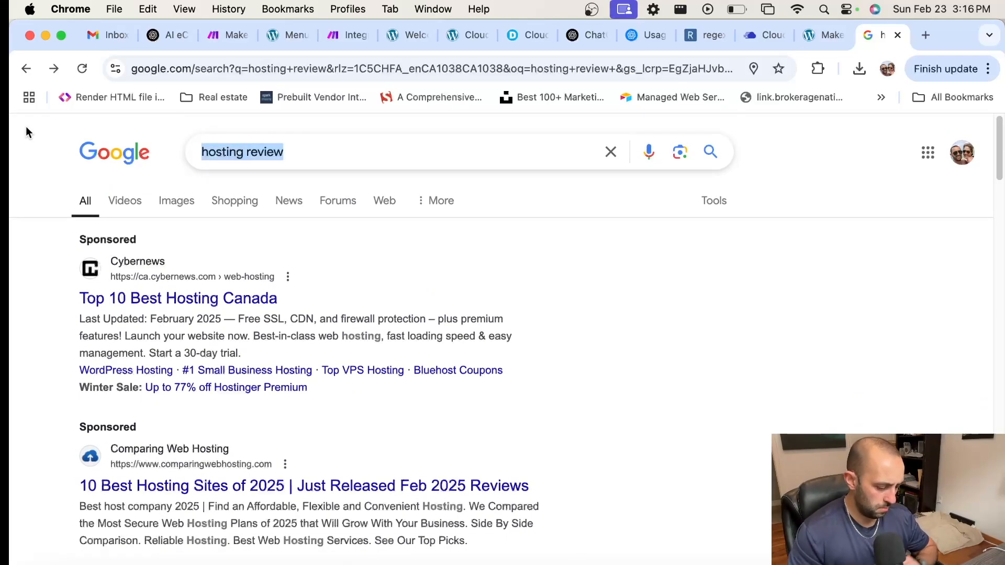
text(how to )
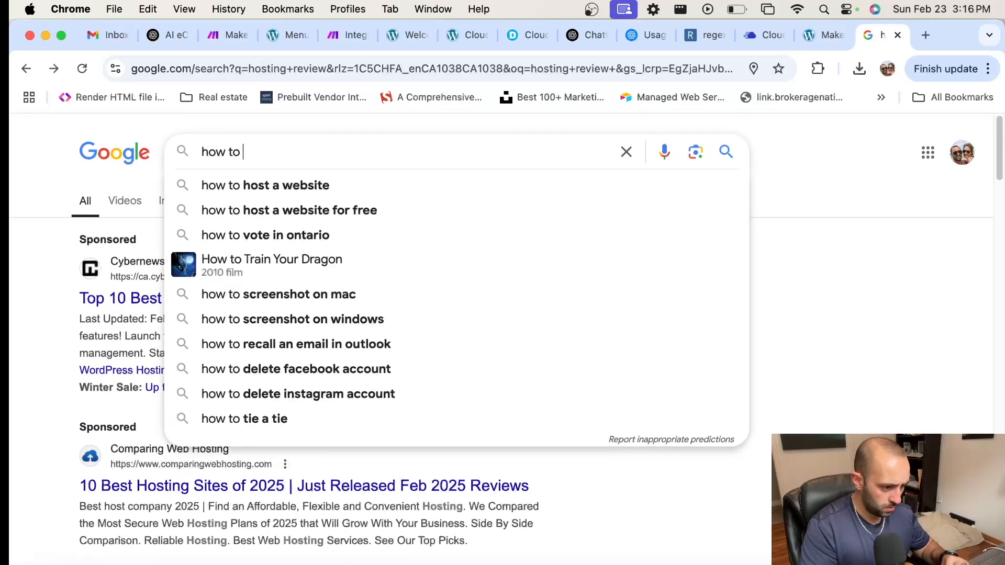
text(b)
key(BackSpace)
text(creat)
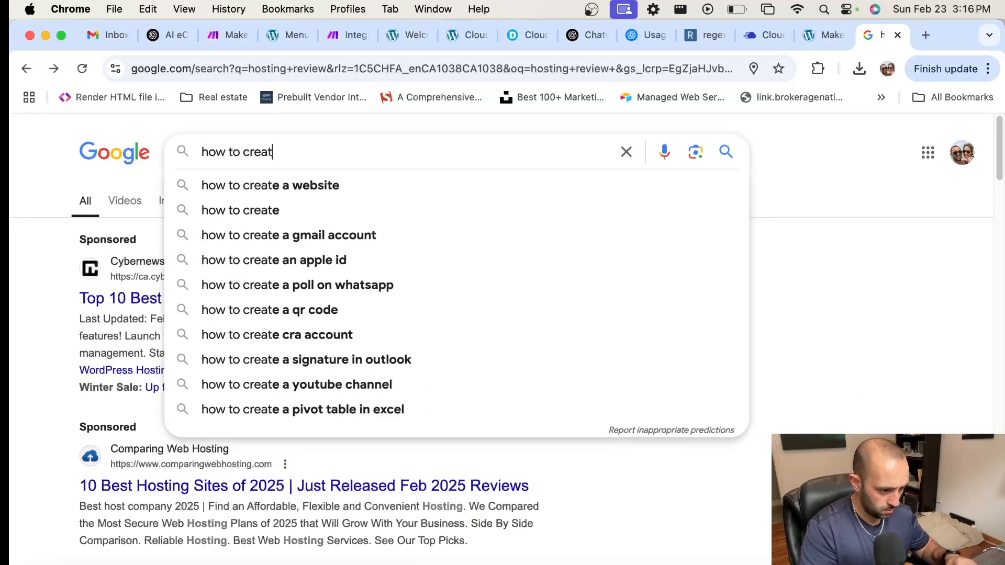
text(e seo )
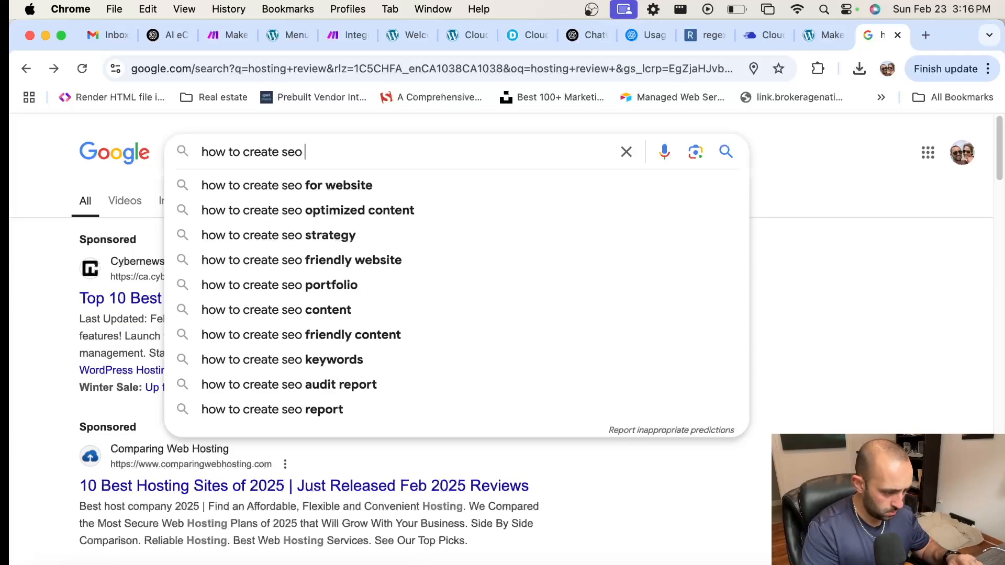
text(blog posts)
key(Return)
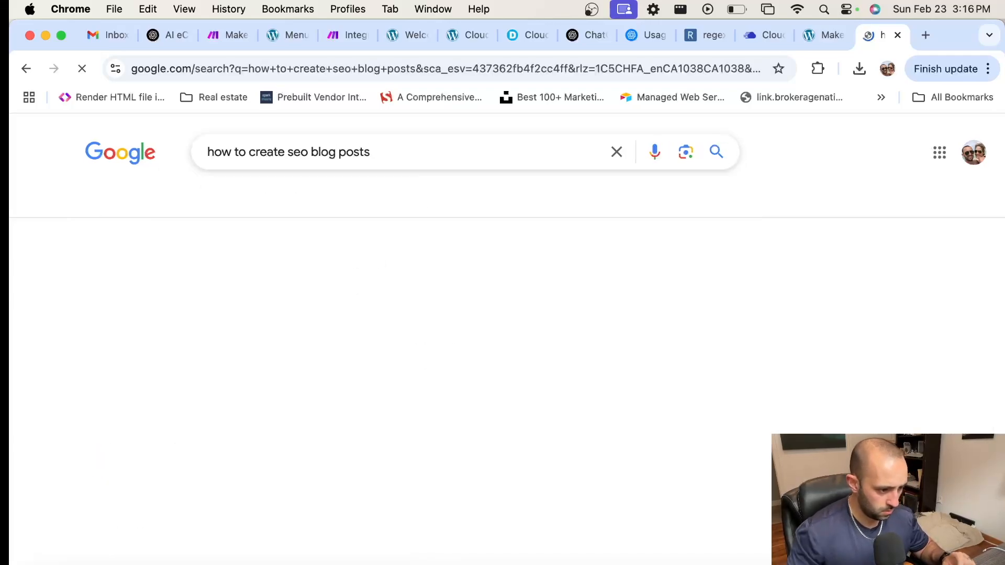
Step: Open the All in One SEO blog post SEO checklist article
scroll(313, 277, down, 5)
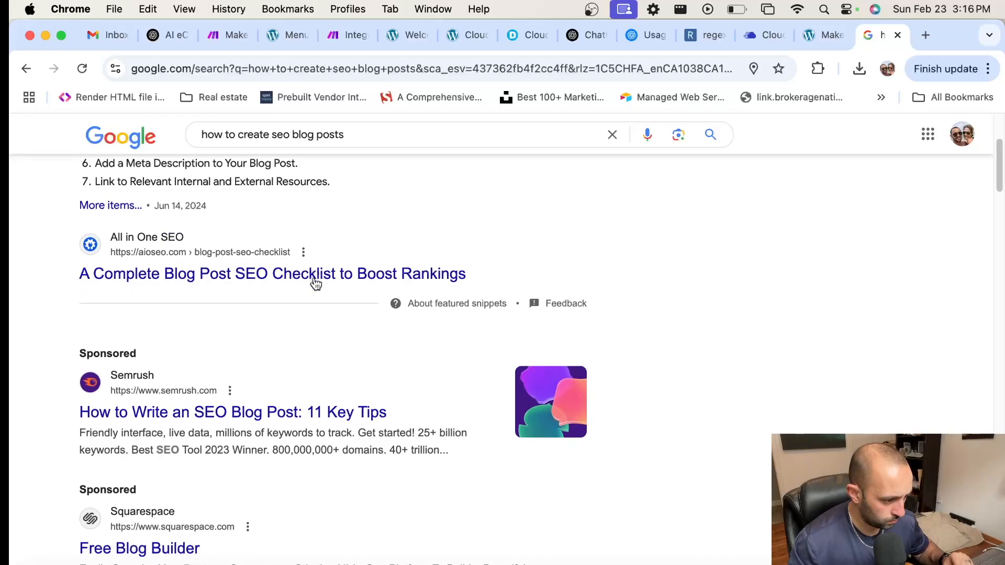
click(200, 274)
scroll(500, 267, down, 10)
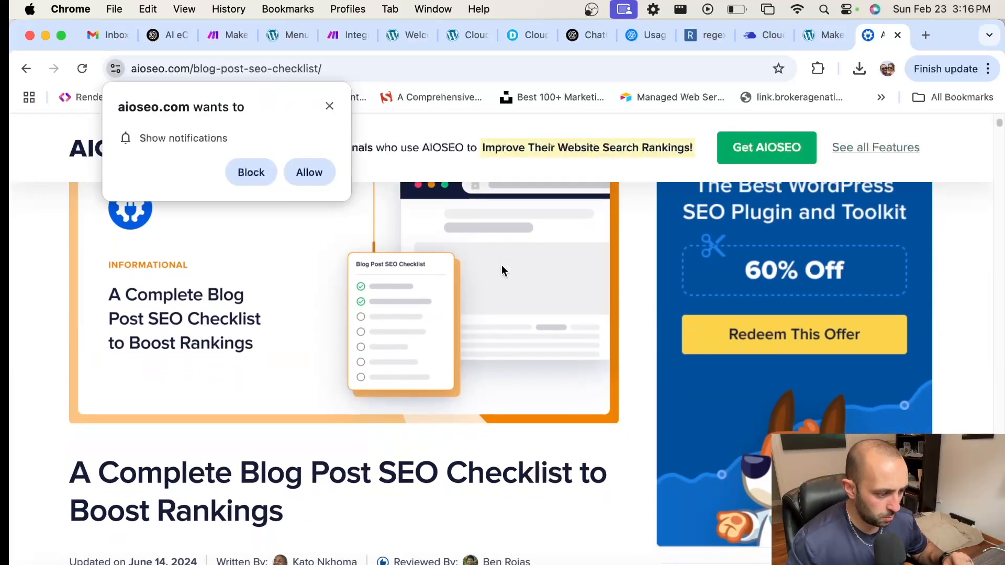
scroll(500, 272, down, 15)
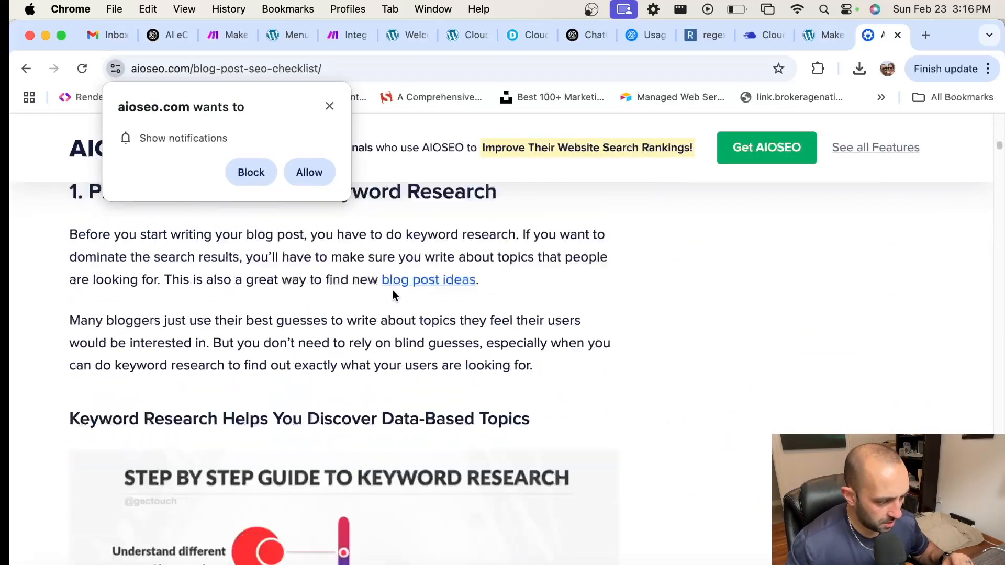
scroll(400, 288, down, 10)
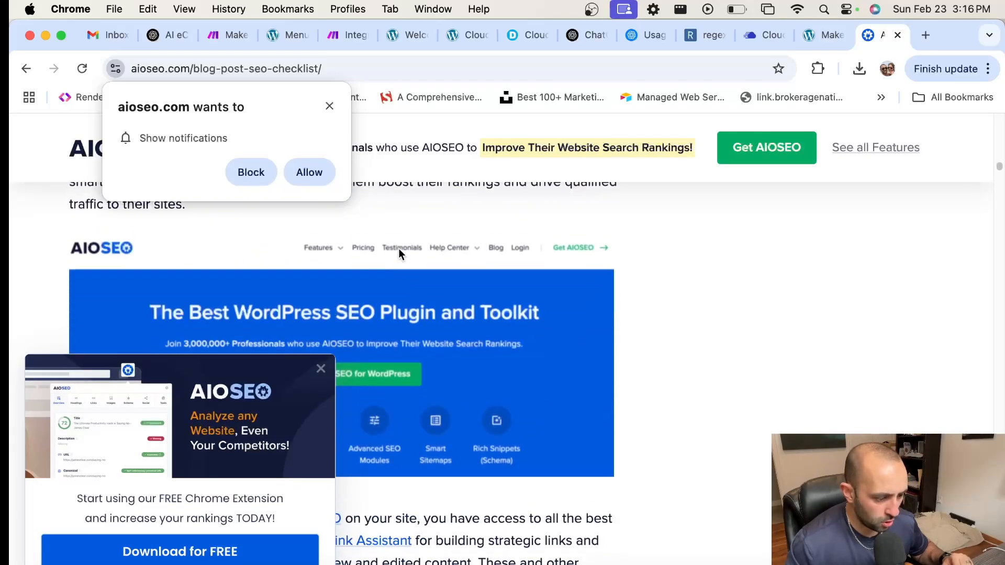
scroll(398, 248, up, 20)
scroll(398, 247, up, 5)
Step: Dismiss the notification and AIOSEO promotion popups, then copy the article's URL
click(329, 106)
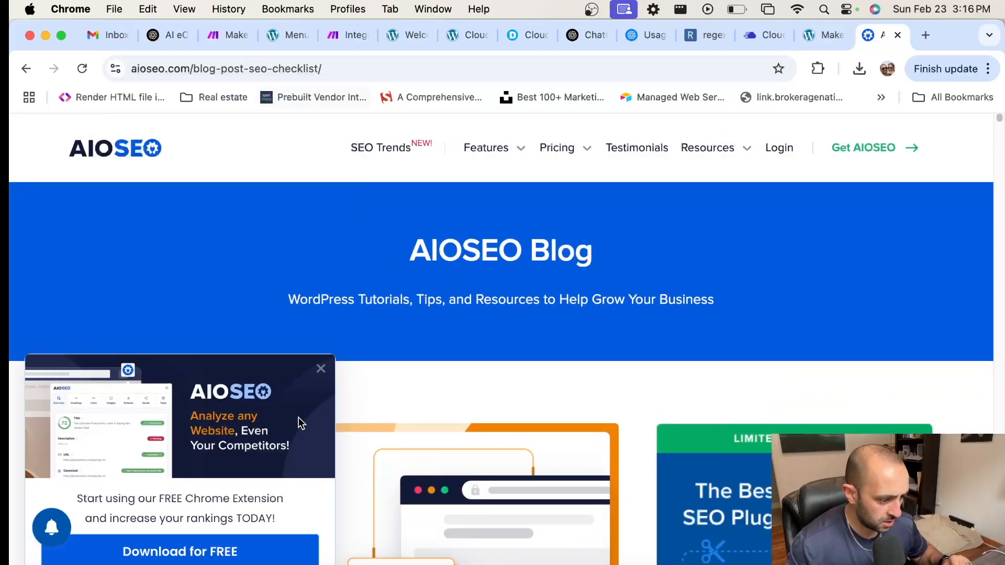
click(323, 372)
click(347, 68)
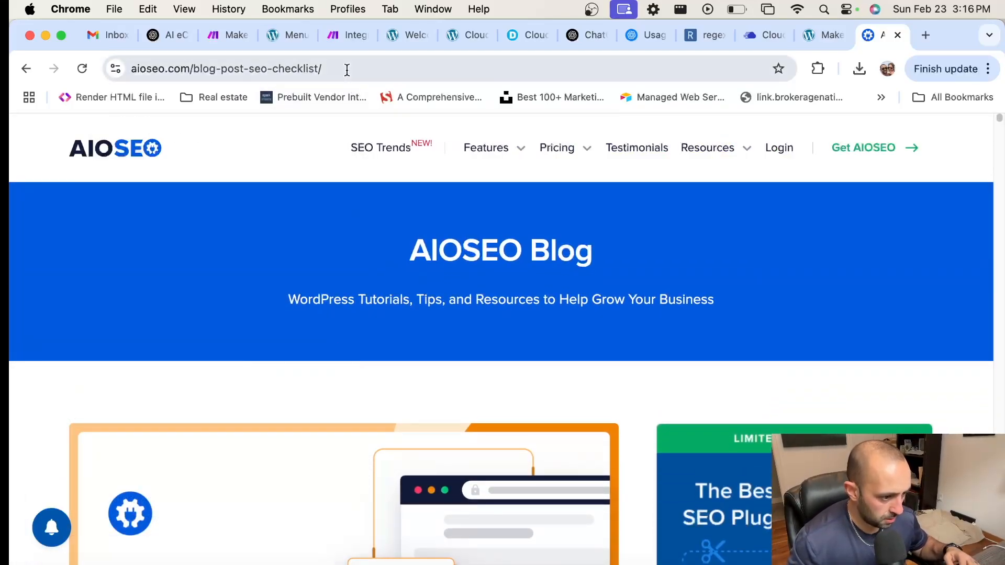
key(super+c)
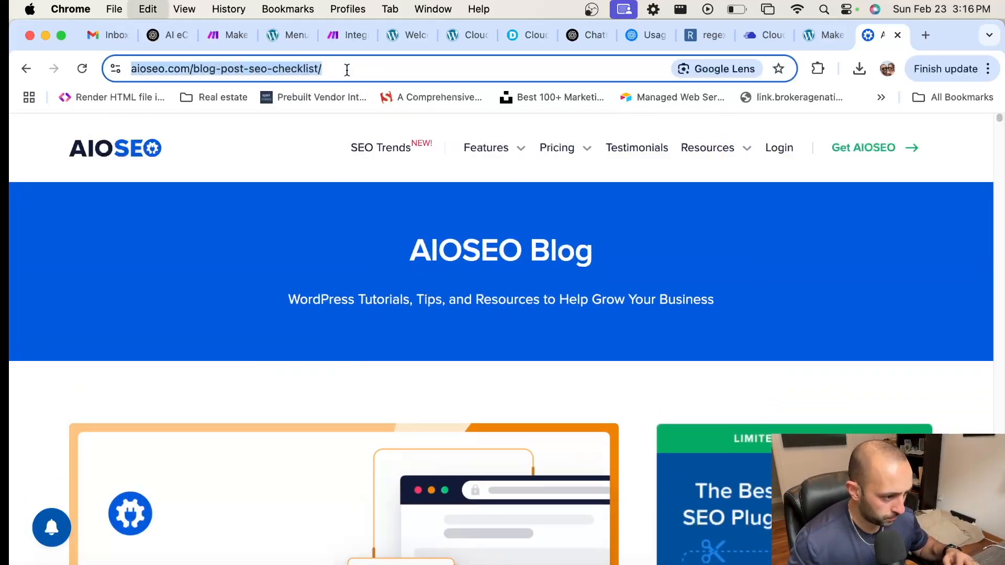
click(348, 35)
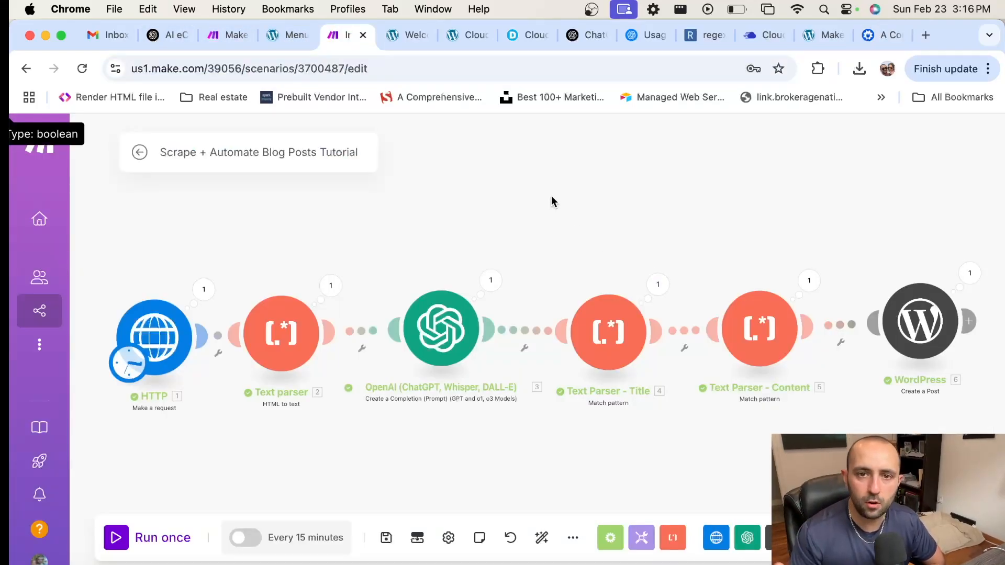
click(152, 338)
click(413, 270)
key(super+a)
key(super+v)
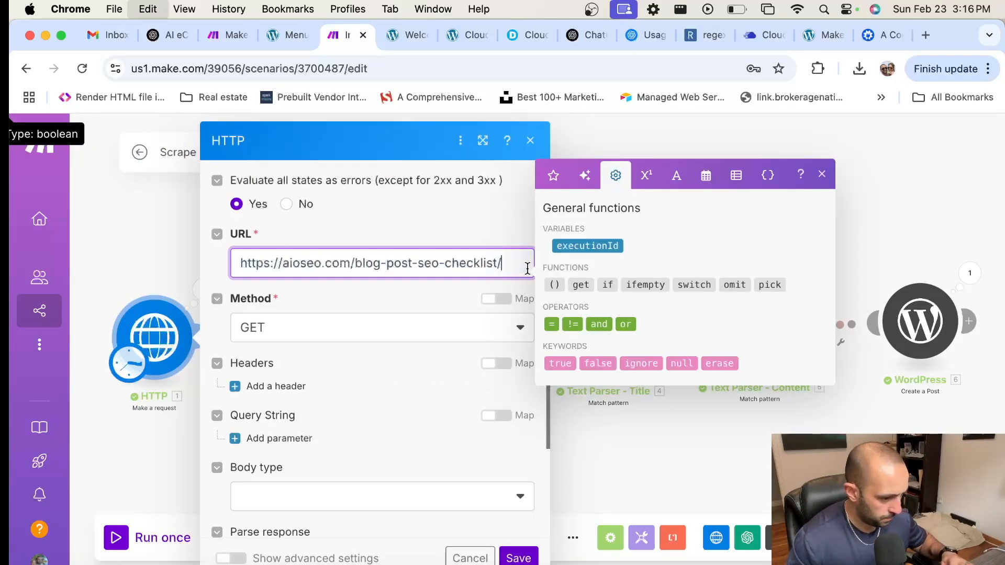
click(518, 558)
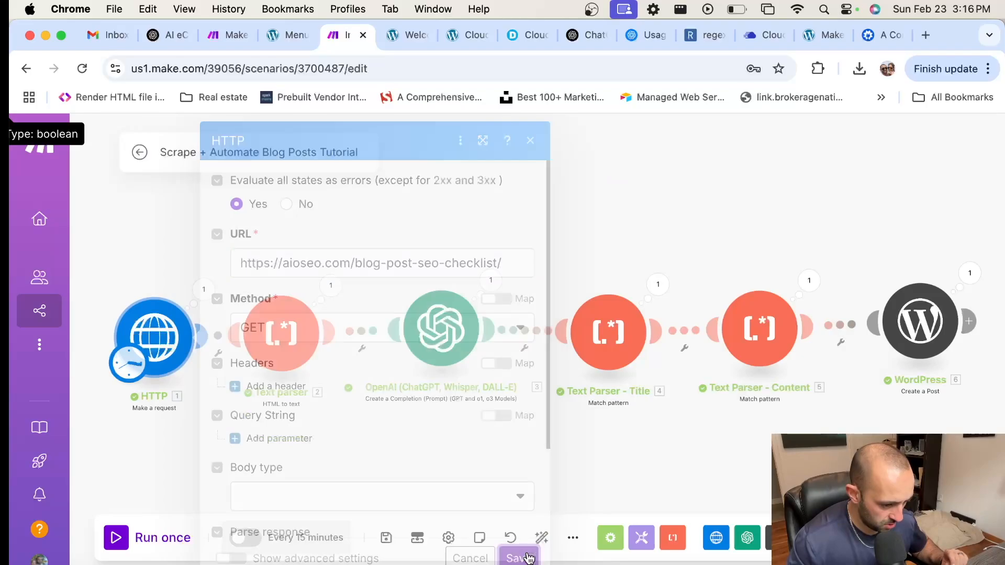
Step: Save the scenario and run it once
click(386, 538)
scroll(412, 471, down, 3)
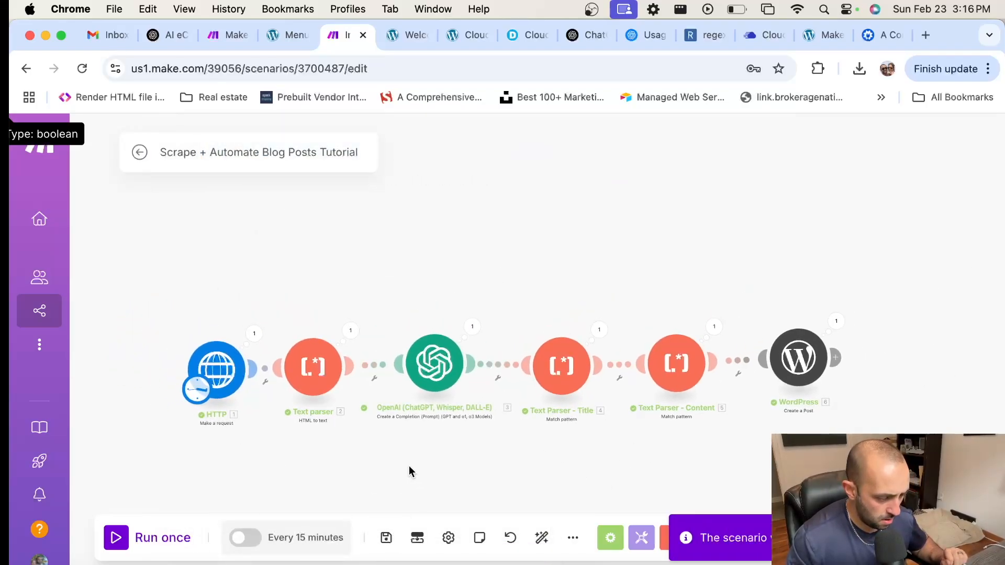
click(115, 539)
scroll(358, 332, up, 5)
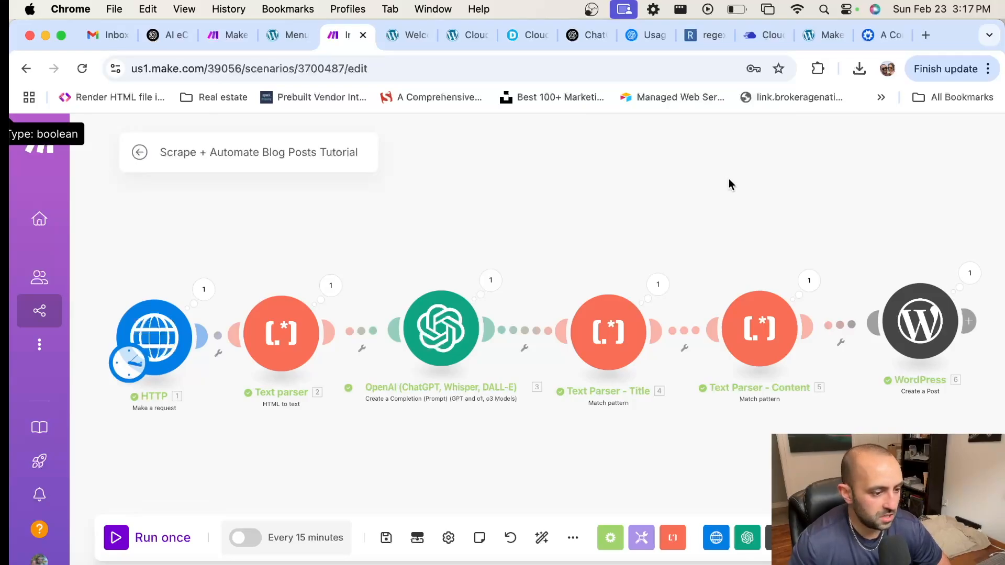
Step: Reload the WordPress home page and open 'A Complete Blog Post SEO Checklist to Boost Rankings'
click(463, 35)
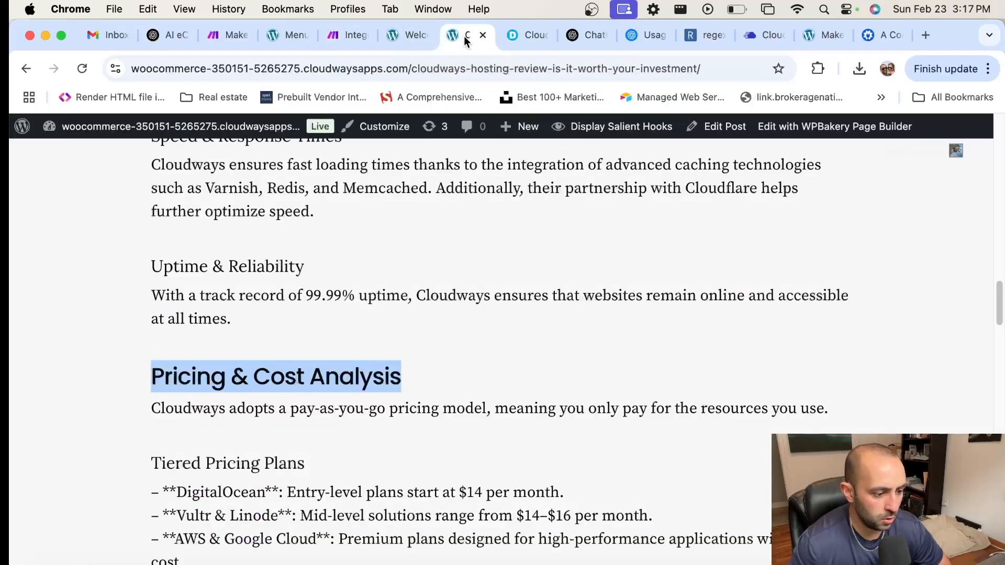
scroll(511, 300, up, 20)
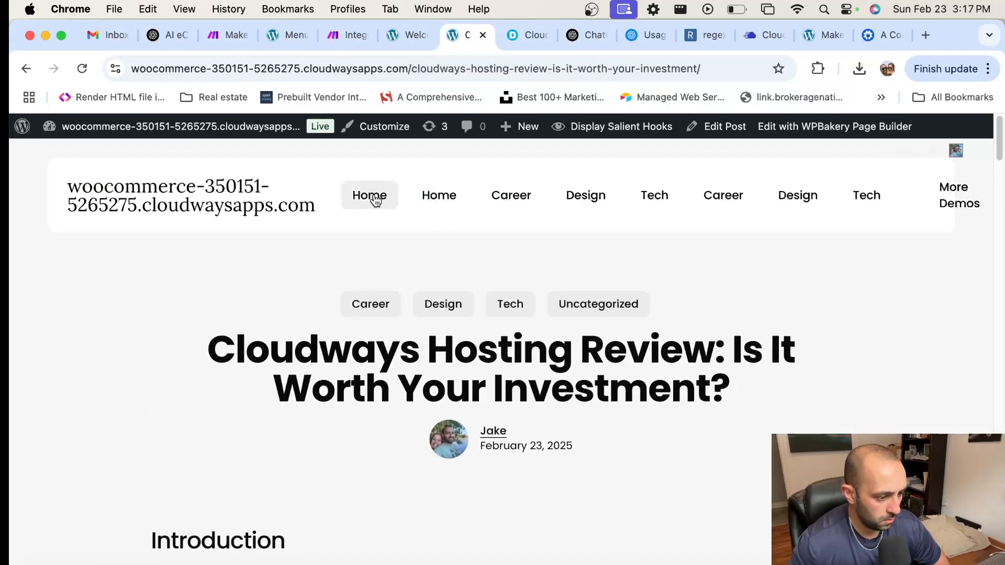
key(super+r)
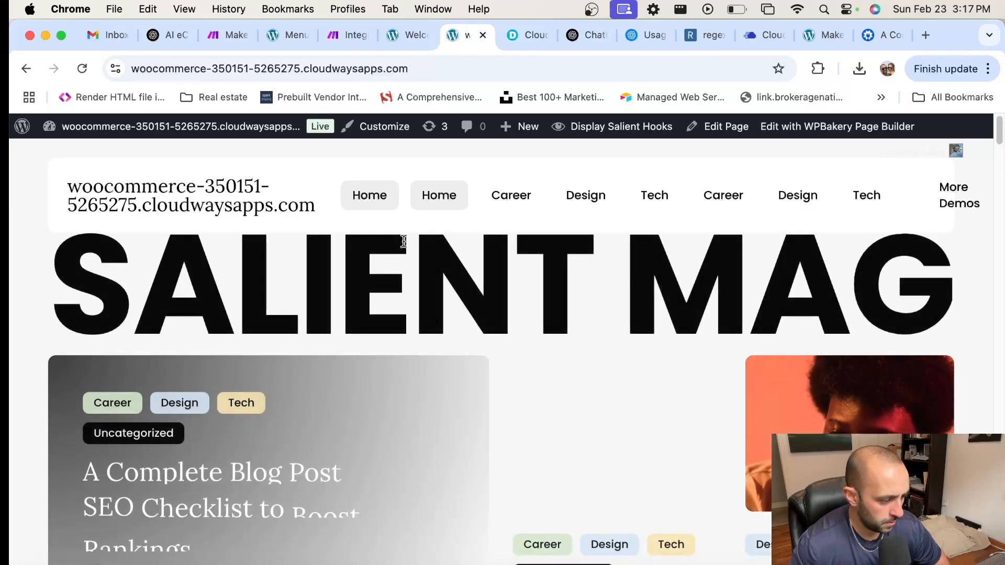
scroll(397, 262, down, 3)
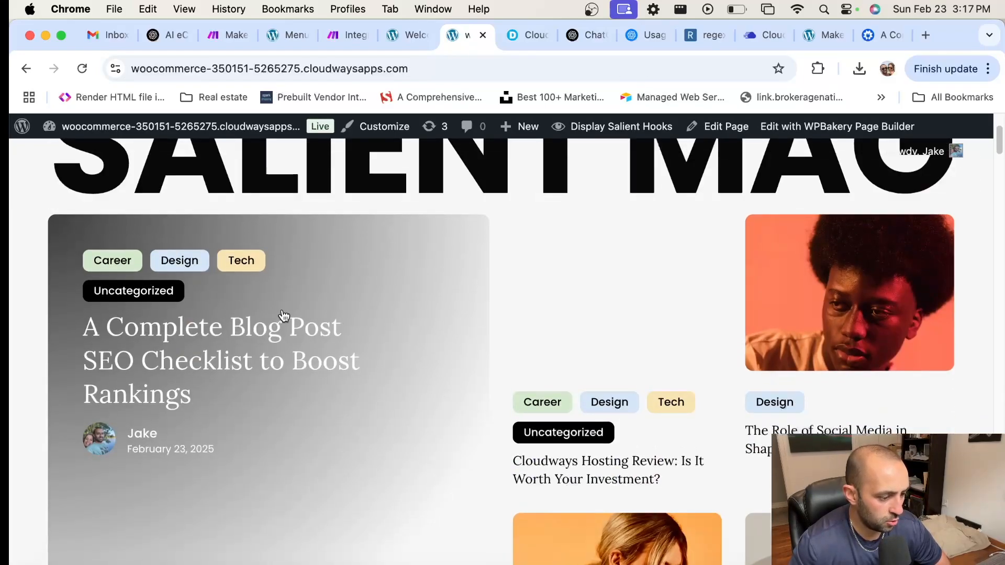
click(275, 357)
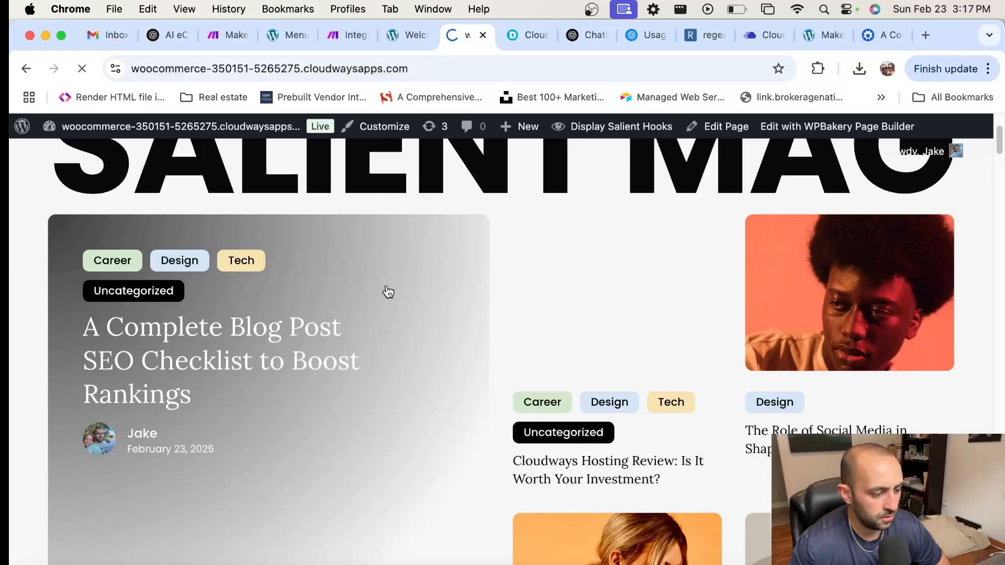
Step: Scroll through the post to review its twelve numbered sections
scroll(348, 337, down, 5)
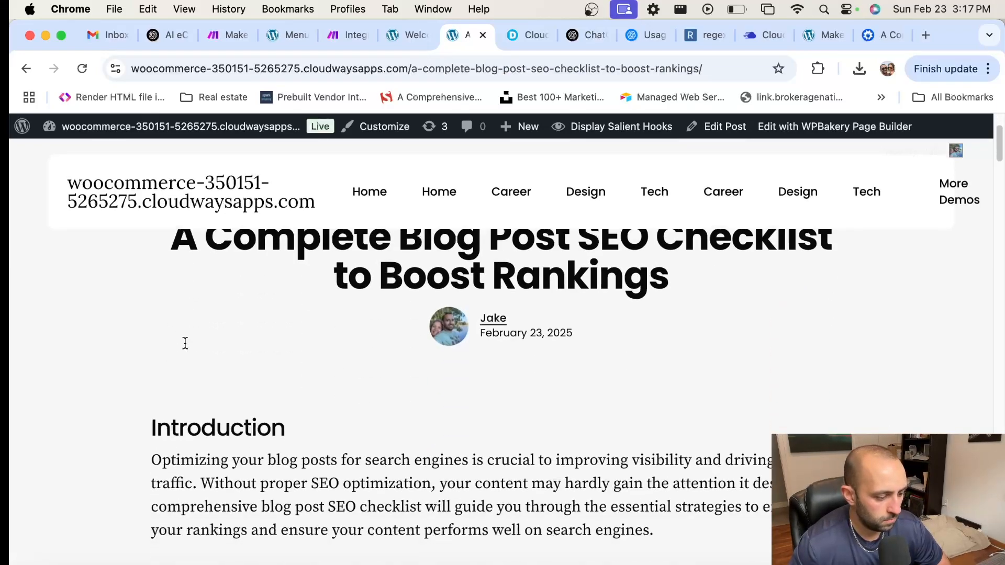
scroll(205, 331, down, 6)
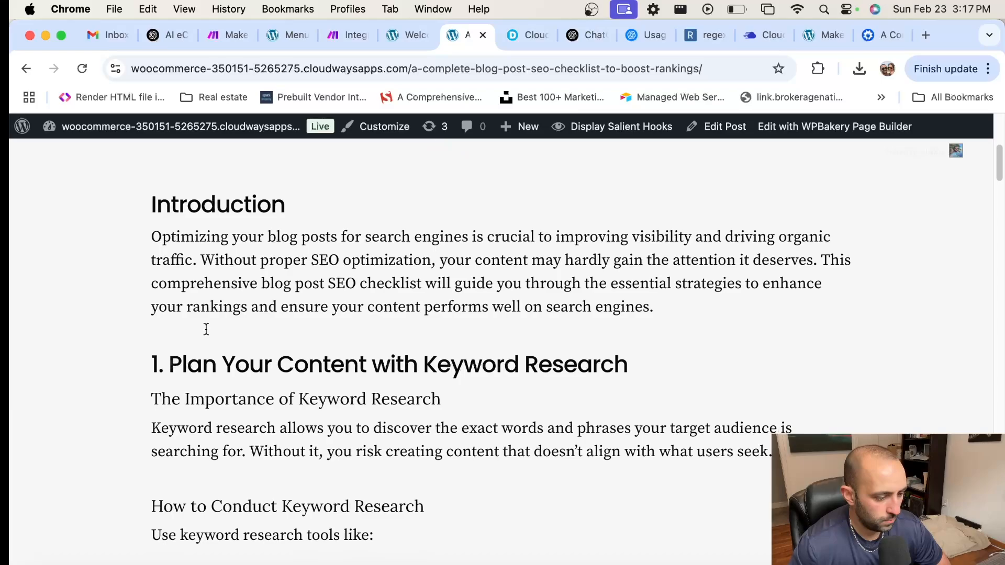
scroll(206, 329, down, 7)
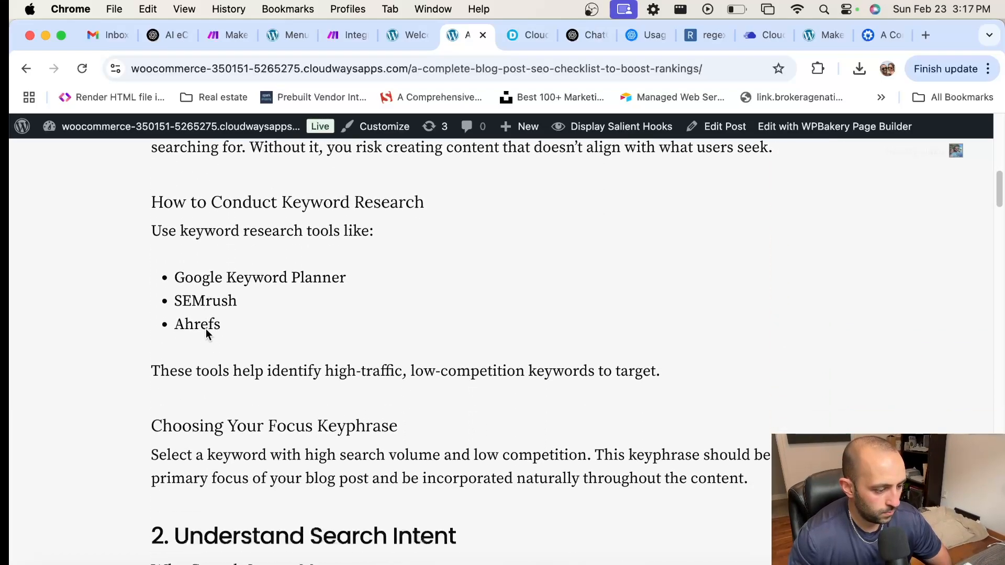
scroll(206, 330, down, 8)
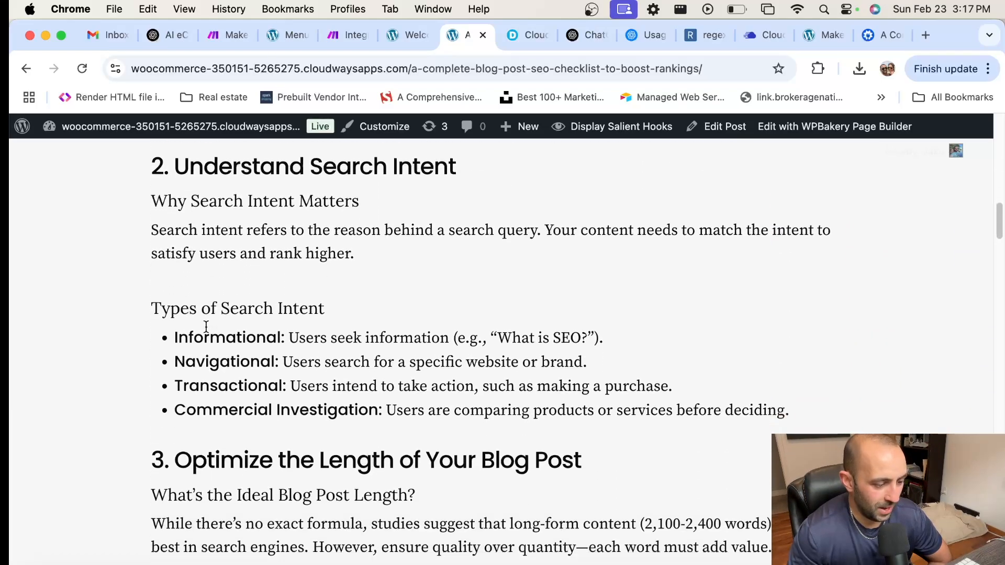
scroll(199, 304, down, 4)
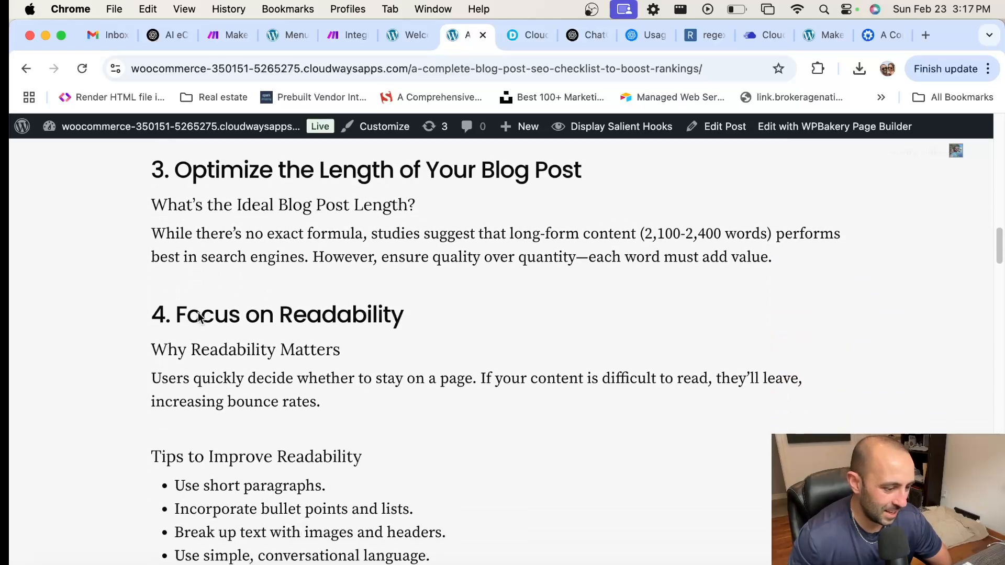
scroll(196, 302, down, 20)
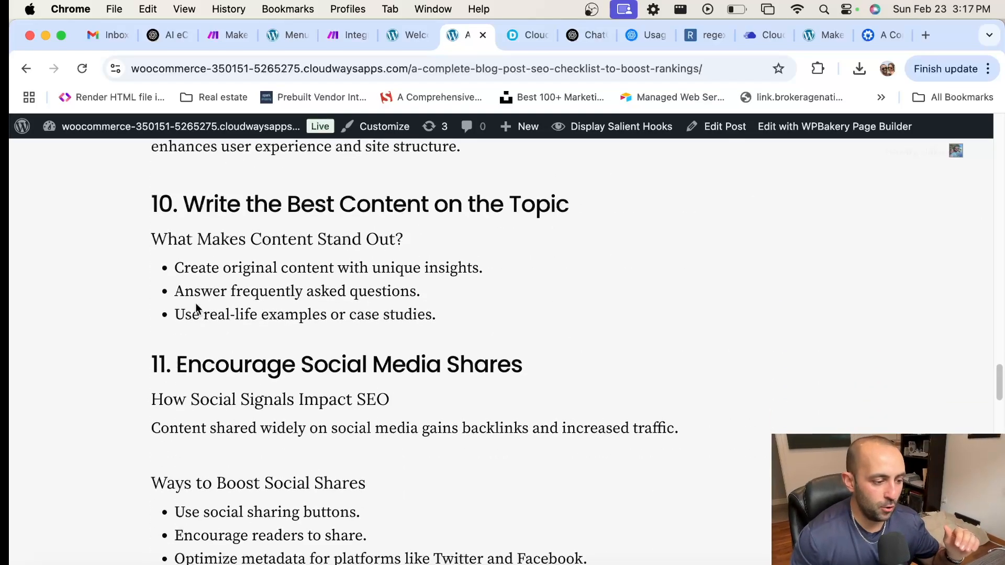
scroll(196, 303, down, 5)
scroll(196, 302, up, 1)
scroll(197, 309, down, 10)
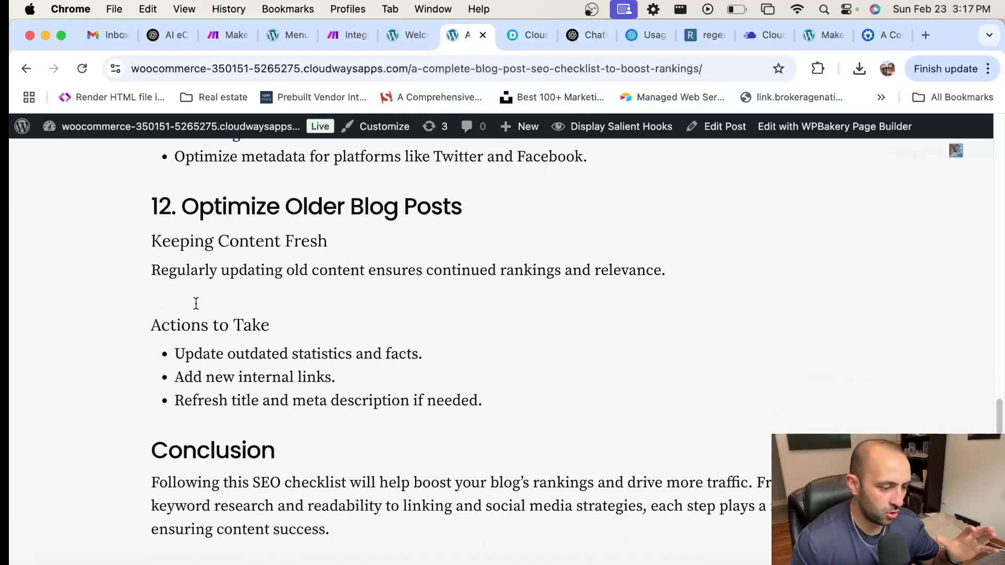
scroll(197, 309, down, 3)
scroll(196, 309, up, 12)
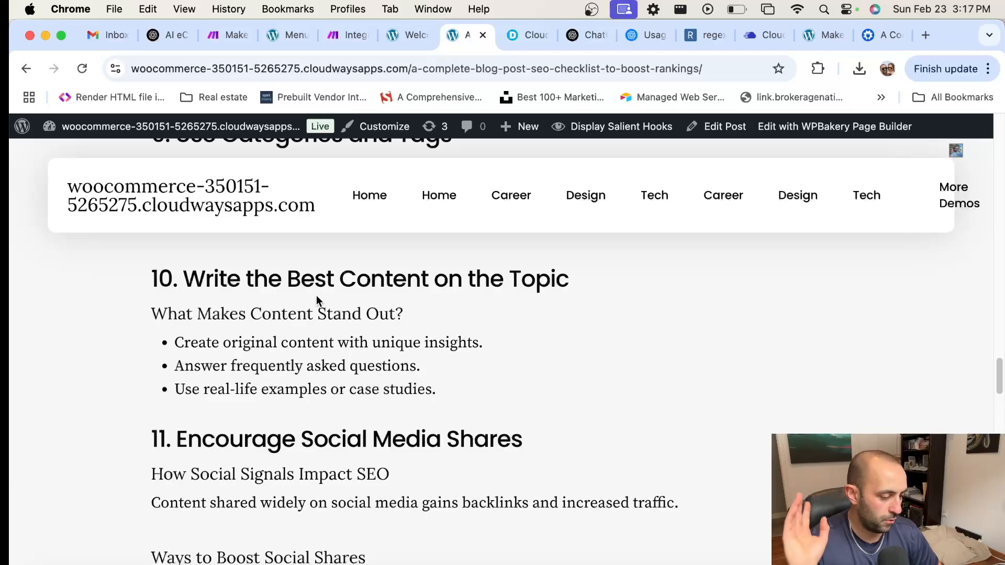
scroll(316, 301, down, 10)
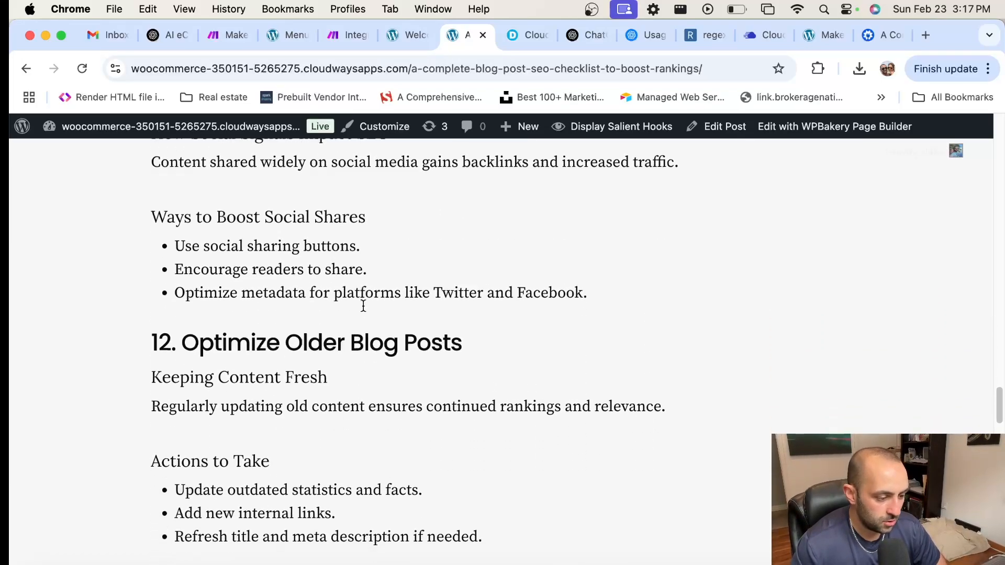
scroll(363, 306, down, 4)
scroll(363, 306, up, 15)
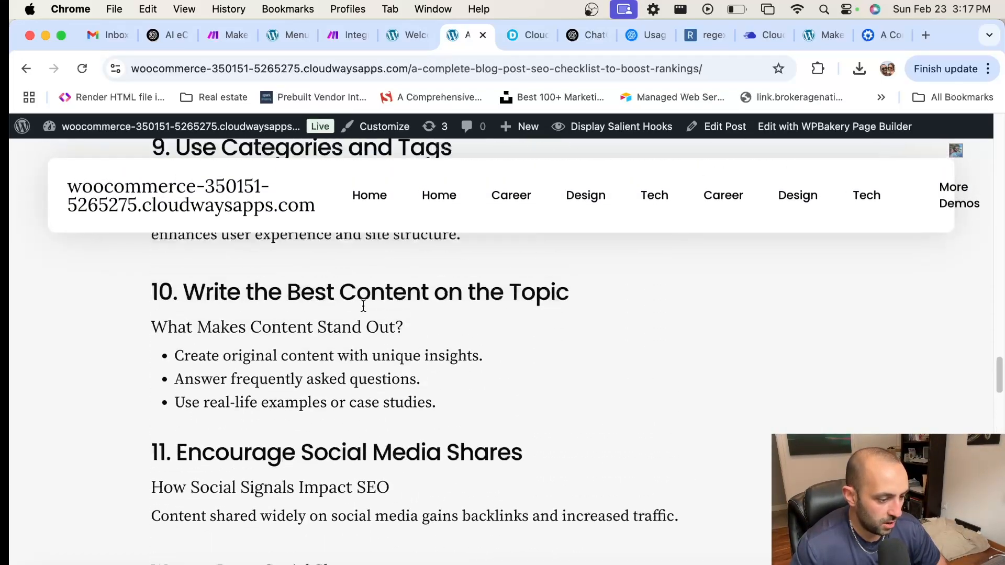
scroll(363, 306, up, 15)
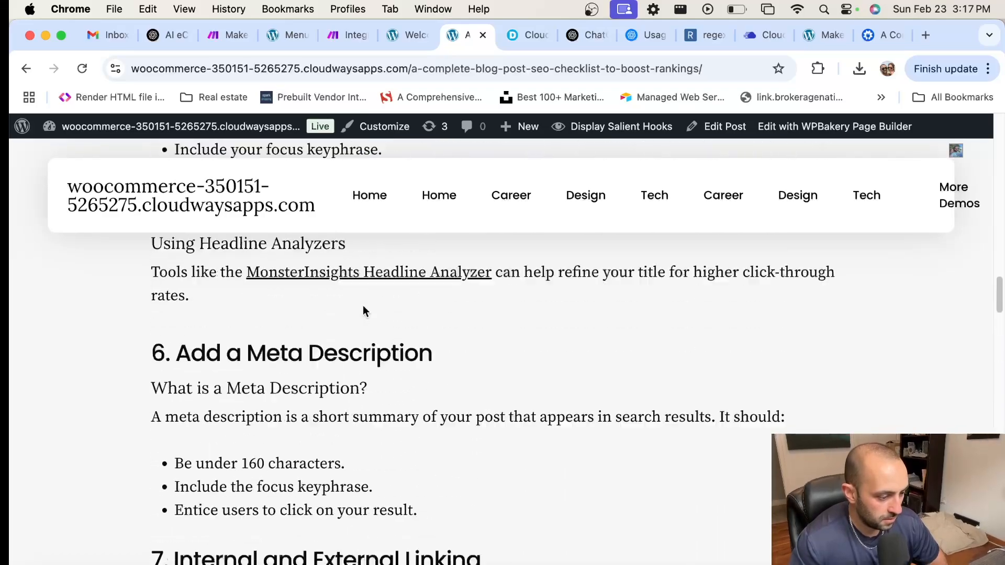
scroll(363, 312, up, 15)
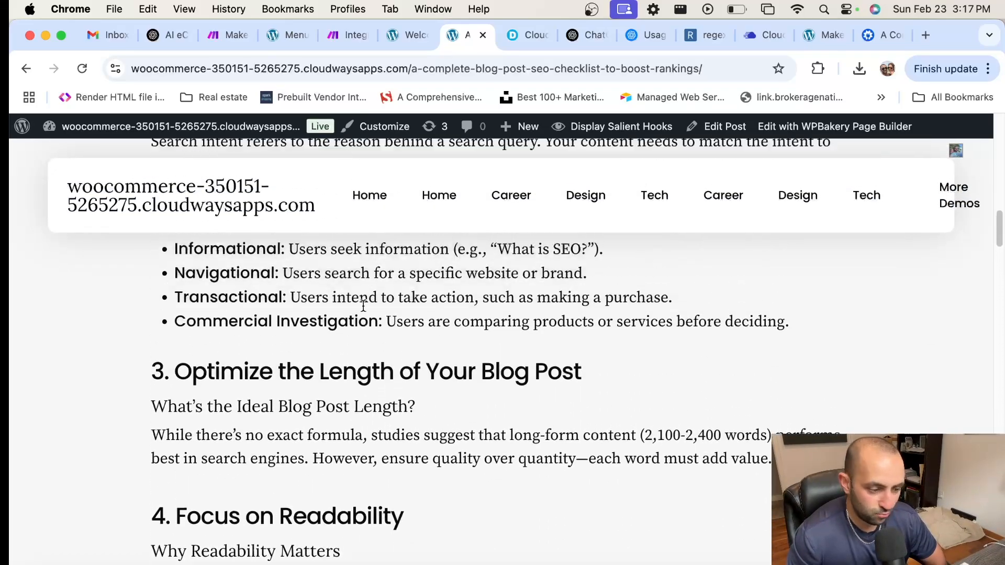
scroll(363, 309, up, 15)
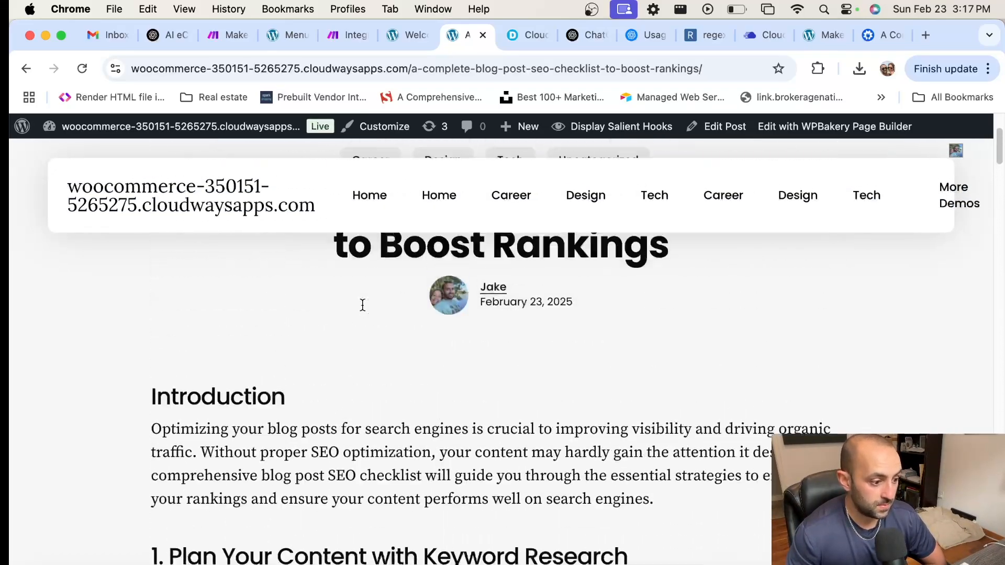
Step: Switch back to the Make scenario, then bring OBS Studio to the front
click(339, 32)
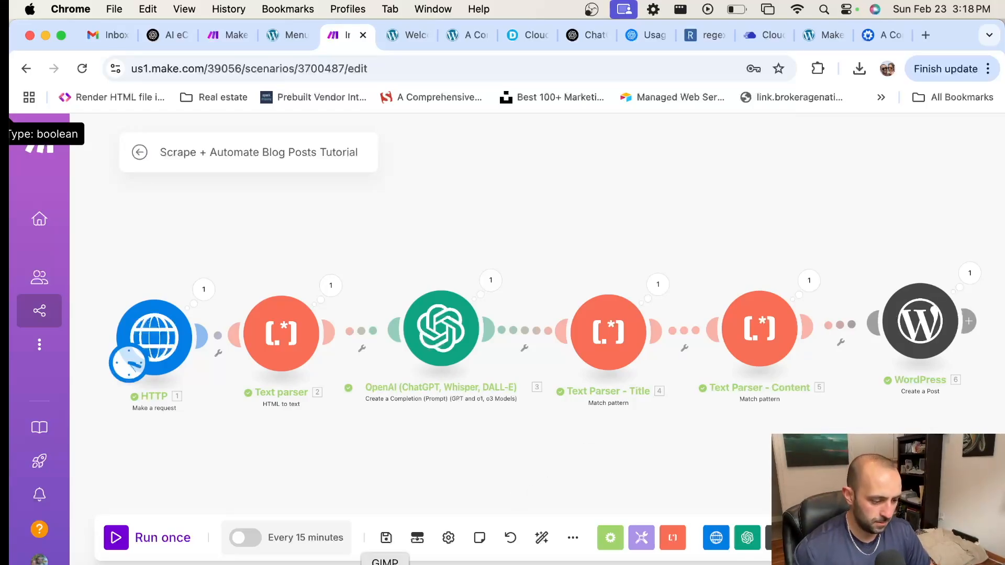
click(410, 559)
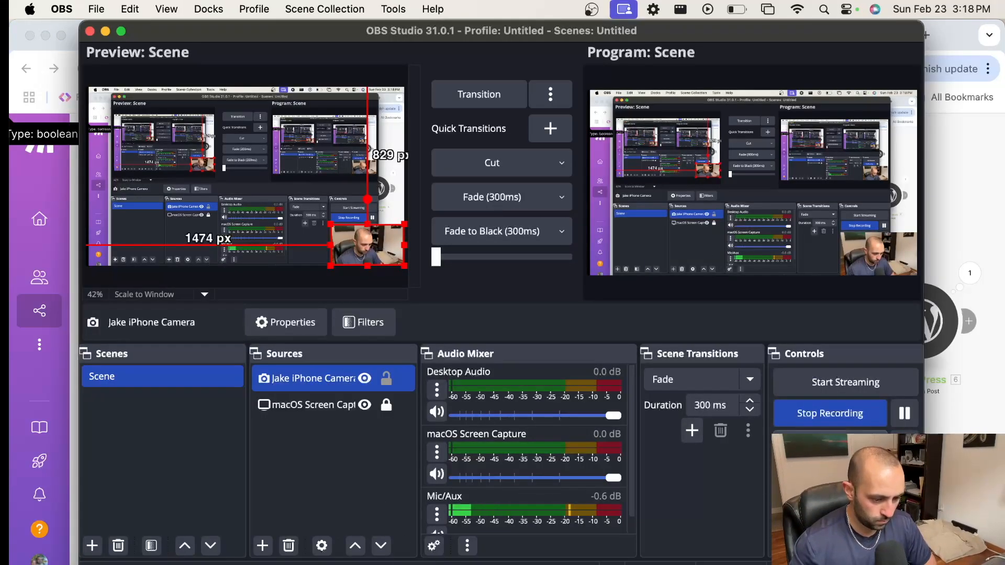